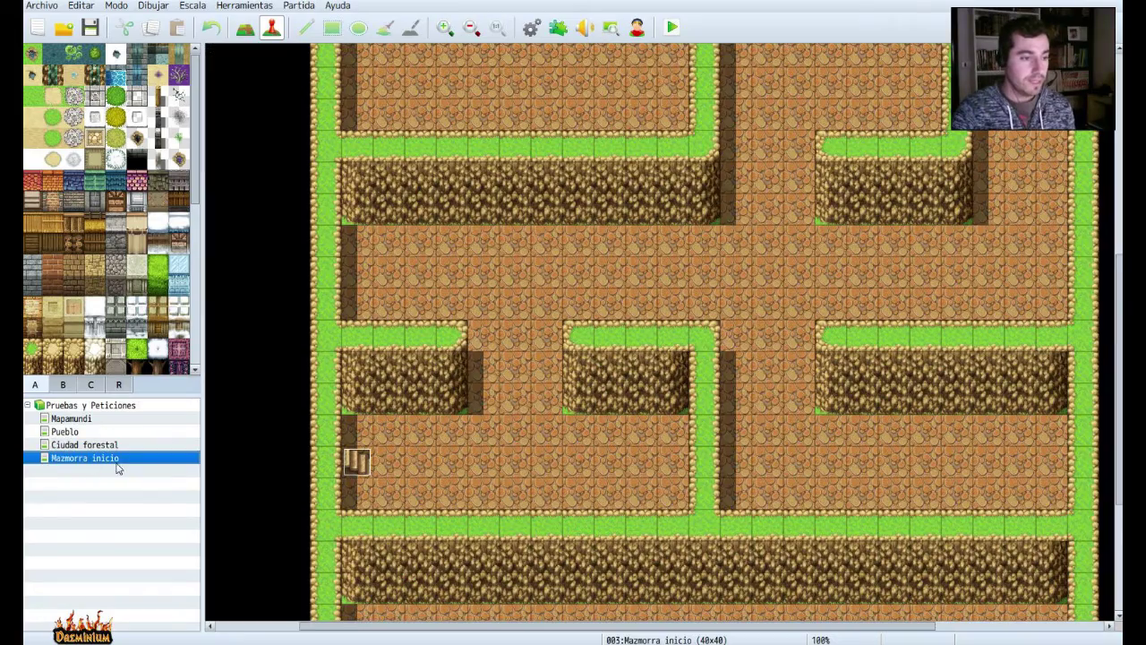
Set the player's starting position on the Pueblo map at grass tile 8,9.
{"action": "left_click", "coordinate": [64, 446]}
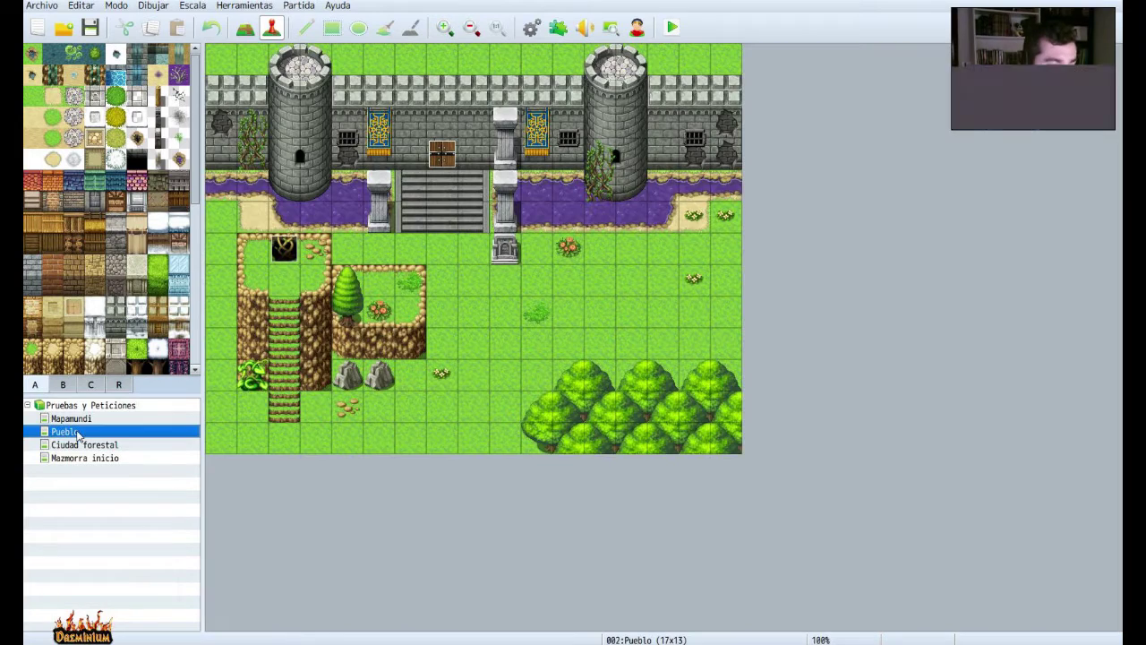
{"action": "left_click", "coordinate": [65, 432]}
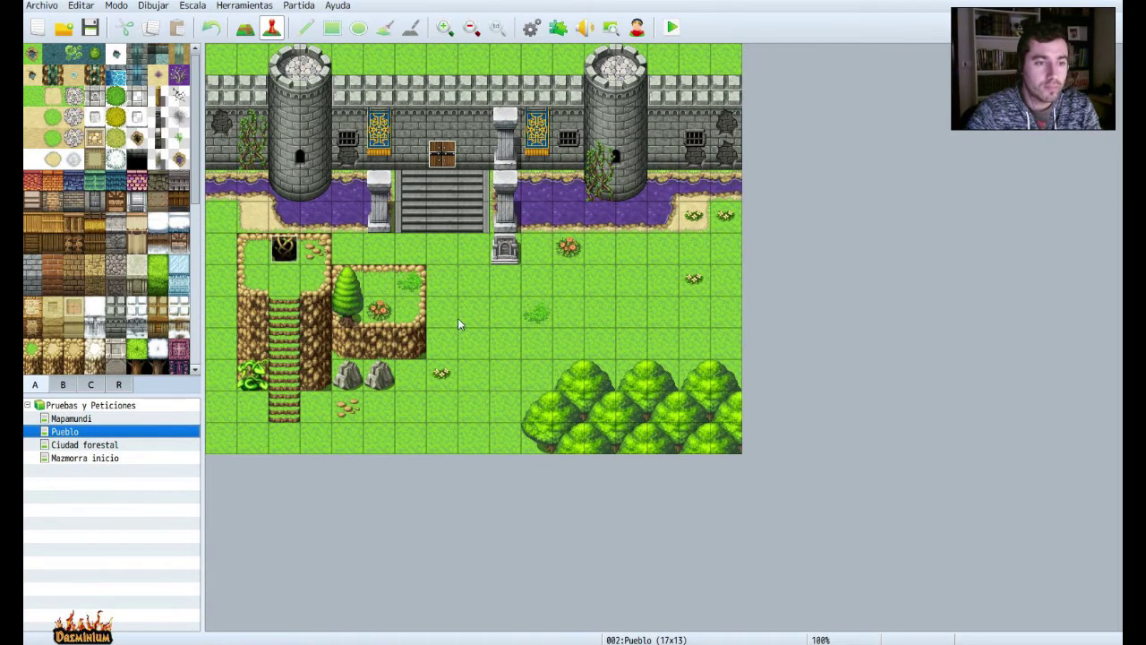
{"action": "left_click", "coordinate": [469, 340]}
{"action": "right_click", "coordinate": [468, 339]}
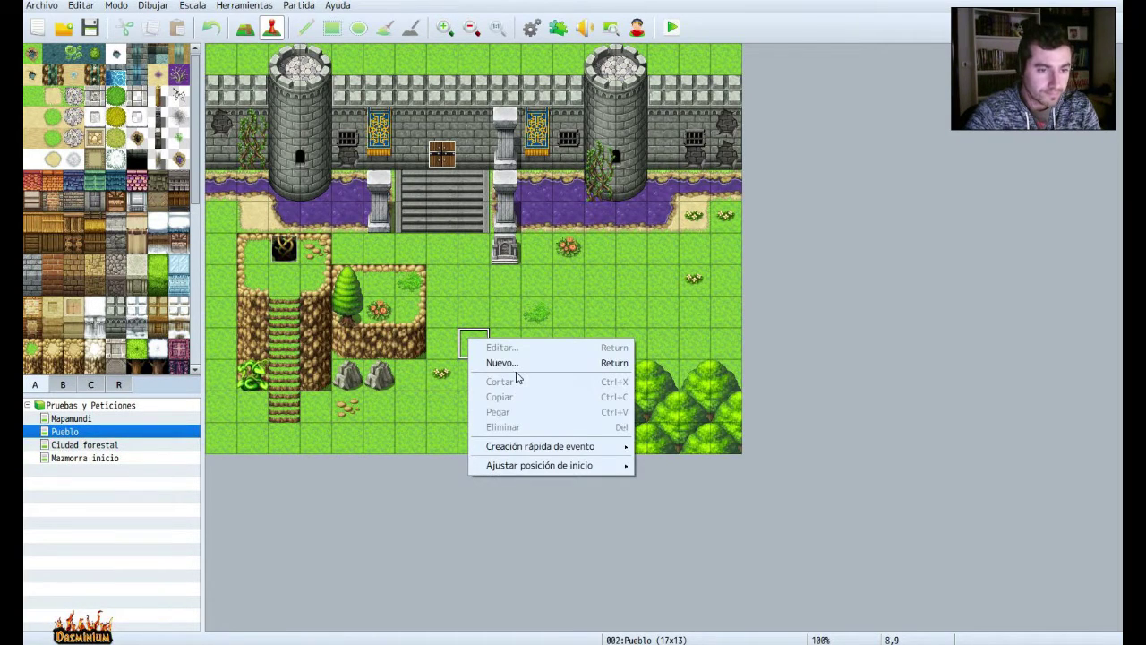
{"action": "mouse_move", "coordinate": [523, 452]}
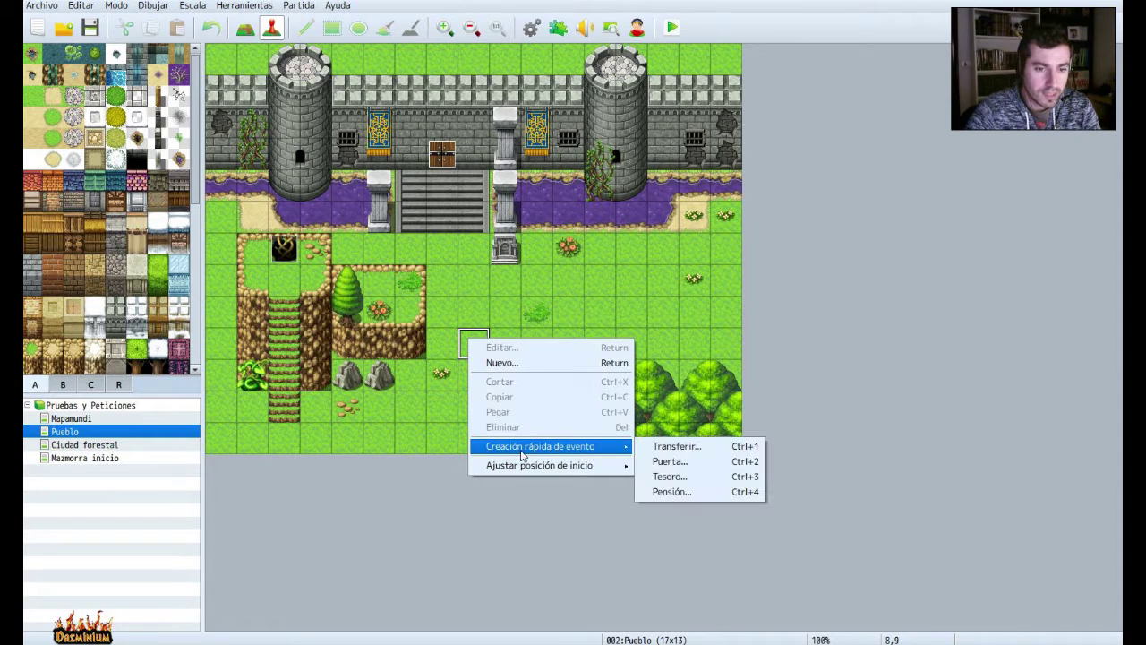
{"action": "mouse_move", "coordinate": [627, 466]}
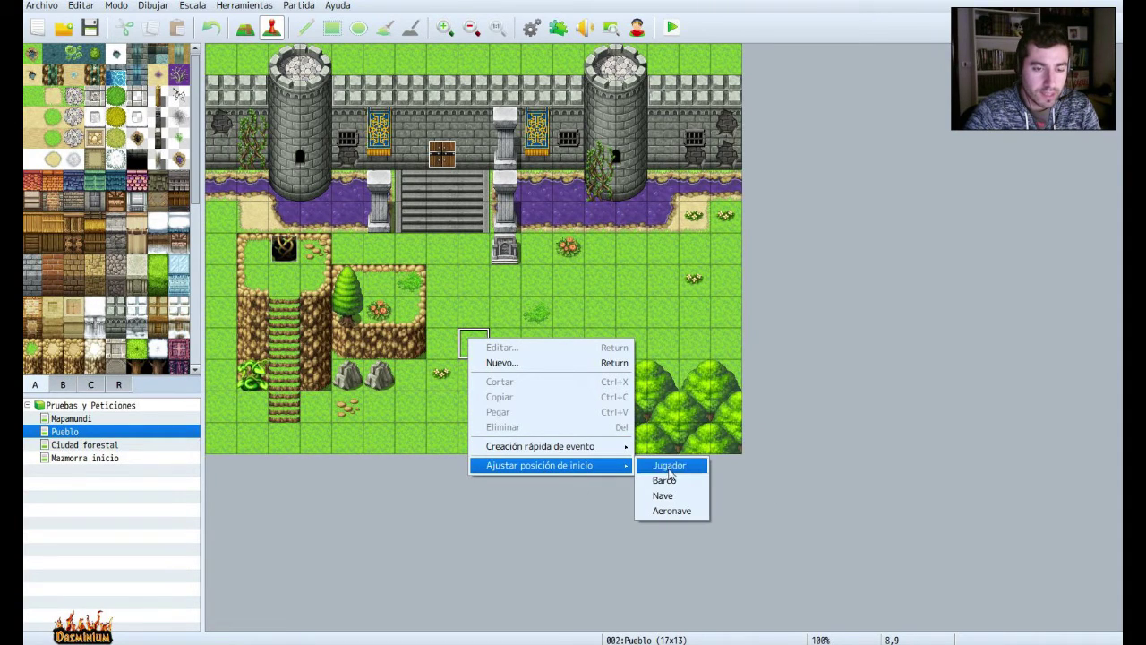
{"action": "left_click", "coordinate": [669, 469]}
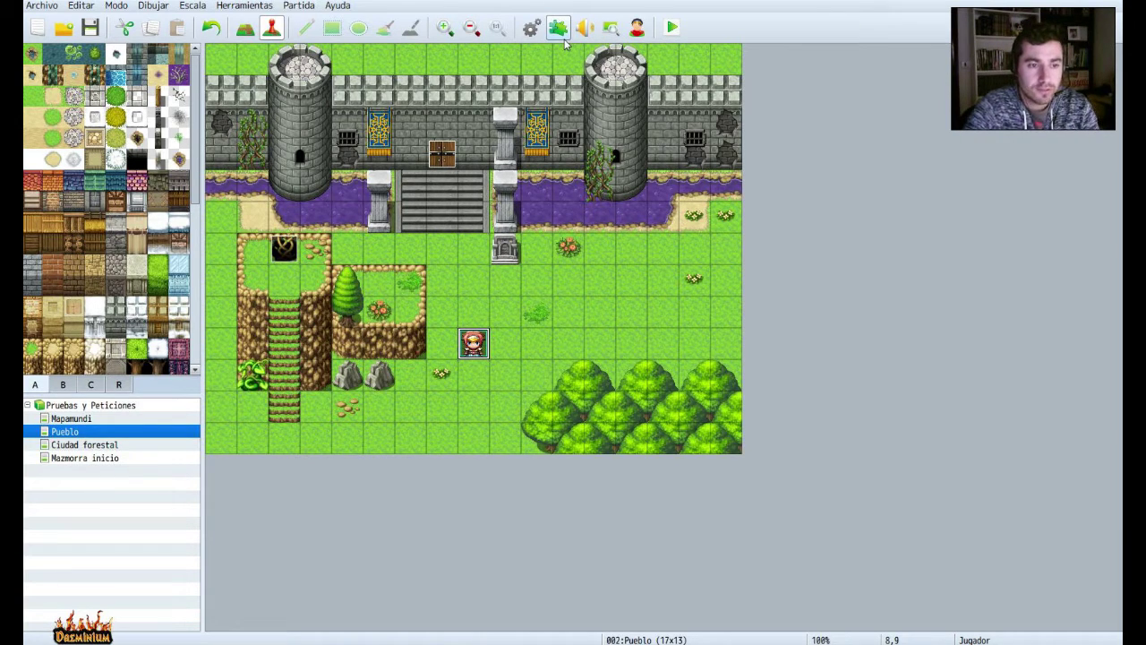
Remove Therese, Marsha and Lucius from the starting party in the database's system settings, keeping only Harold.
{"action": "left_click", "coordinate": [565, 44]}
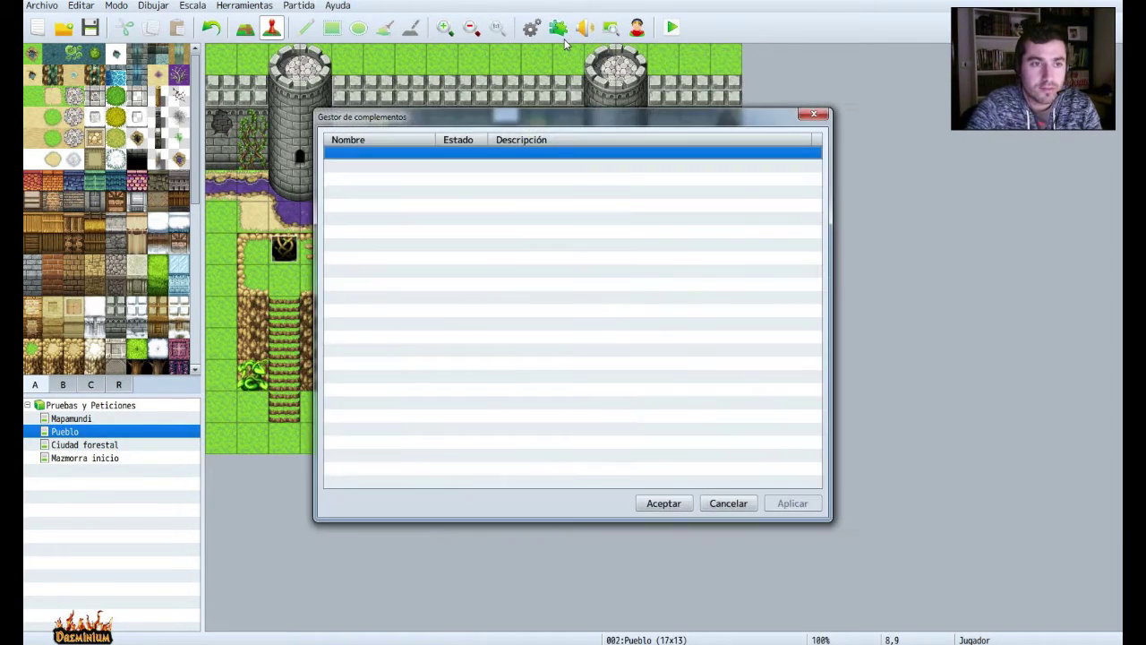
{"action": "left_click", "coordinate": [813, 114]}
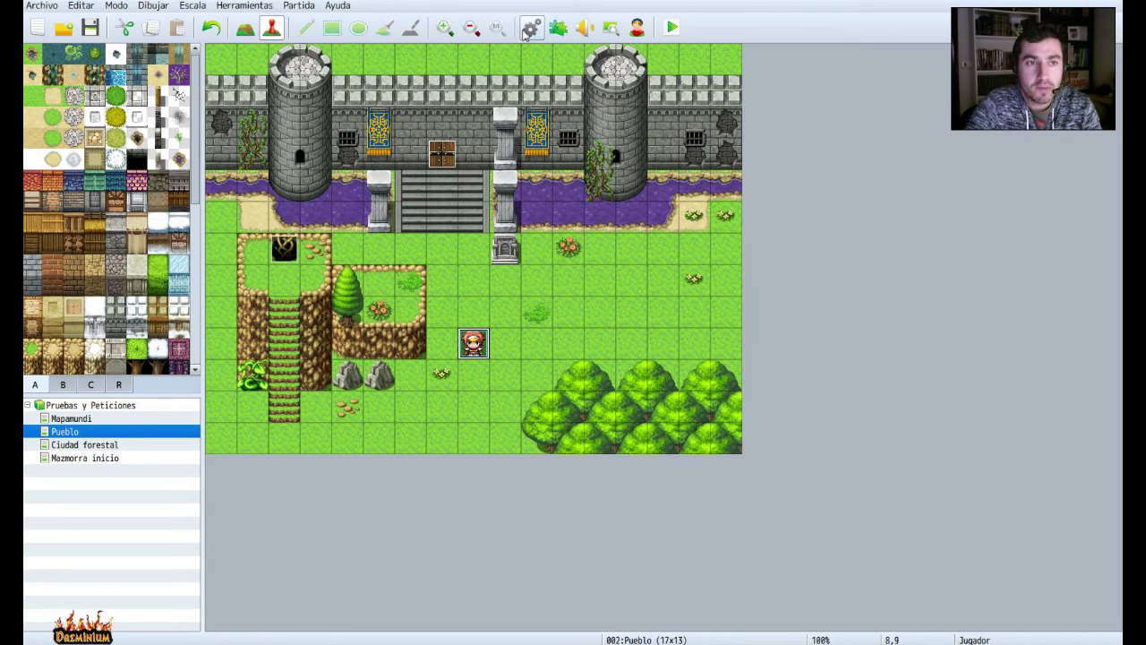
{"action": "left_click", "coordinate": [523, 38]}
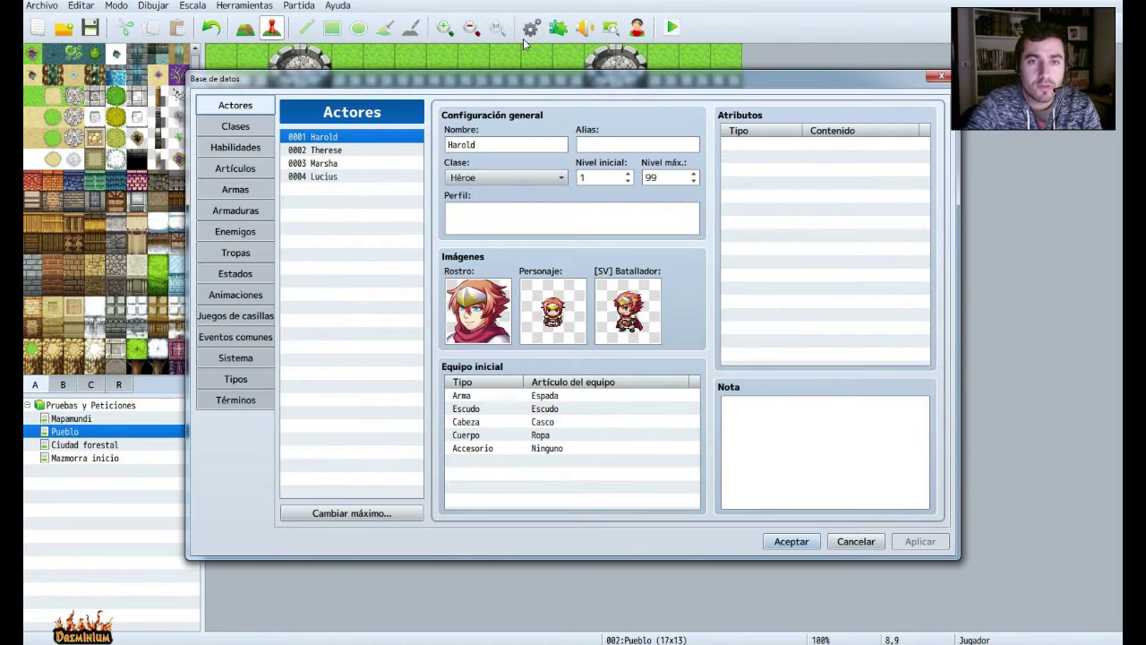
{"action": "left_click", "coordinate": [351, 151]}
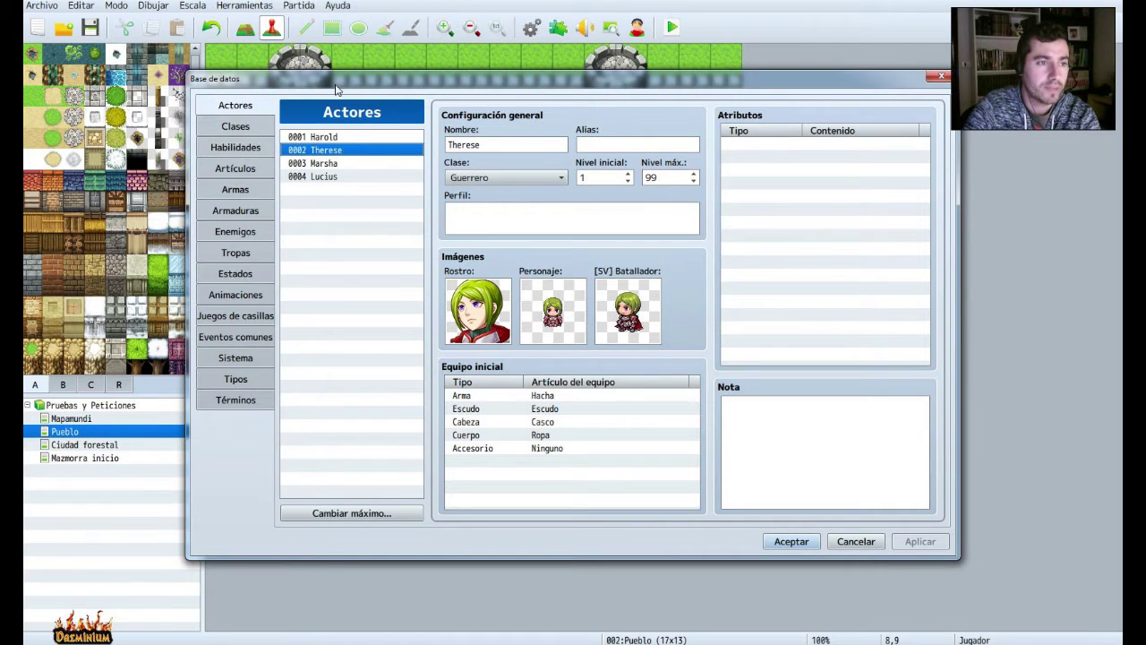
{"action": "left_click_drag", "start_coordinate": [337, 87], "coordinate": [340, 124]}
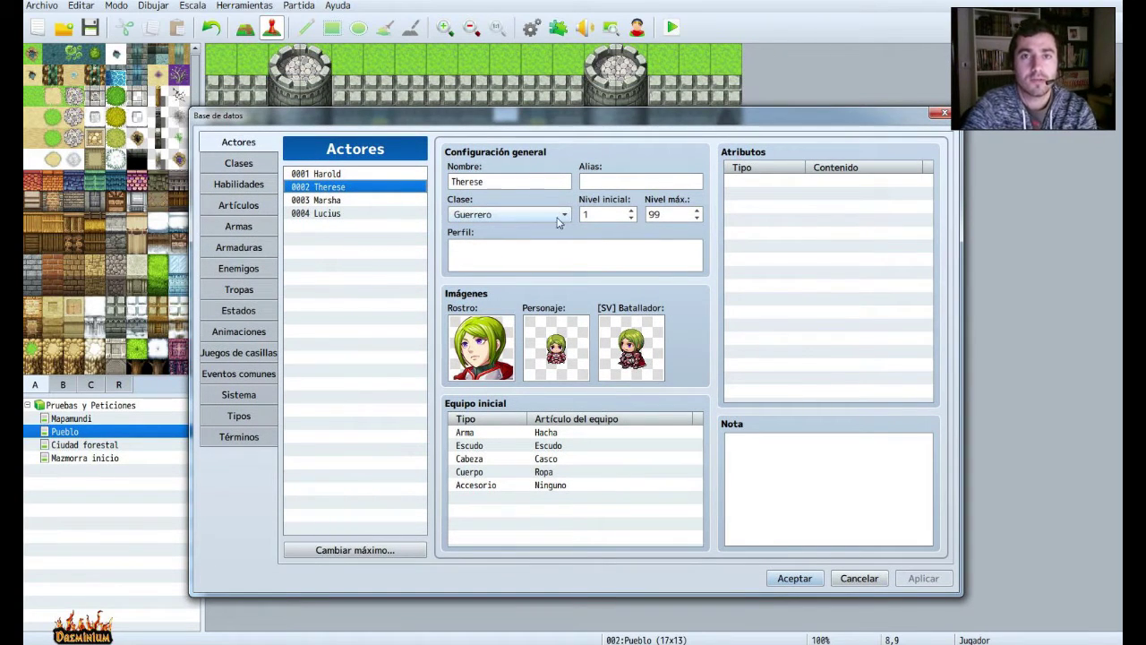
{"action": "left_click", "coordinate": [248, 399]}
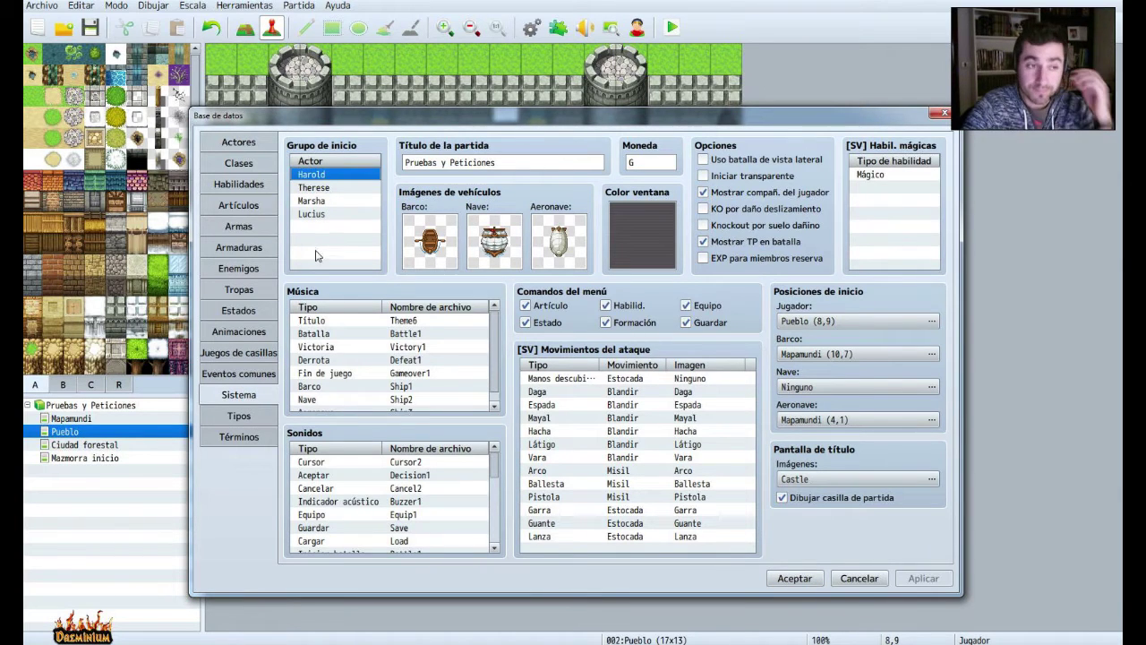
{"action": "left_click", "coordinate": [333, 188]}
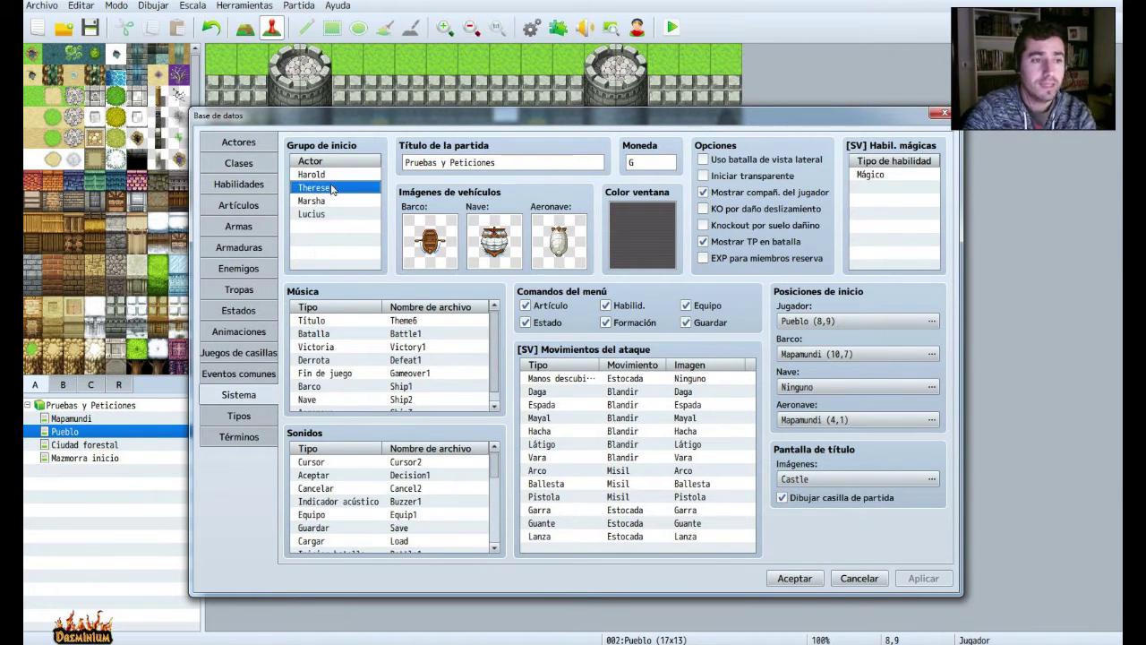
{"action": "key", "text": "Delete"}
{"action": "key", "text": "Delete"}
{"action": "key", "text": "Delete"}
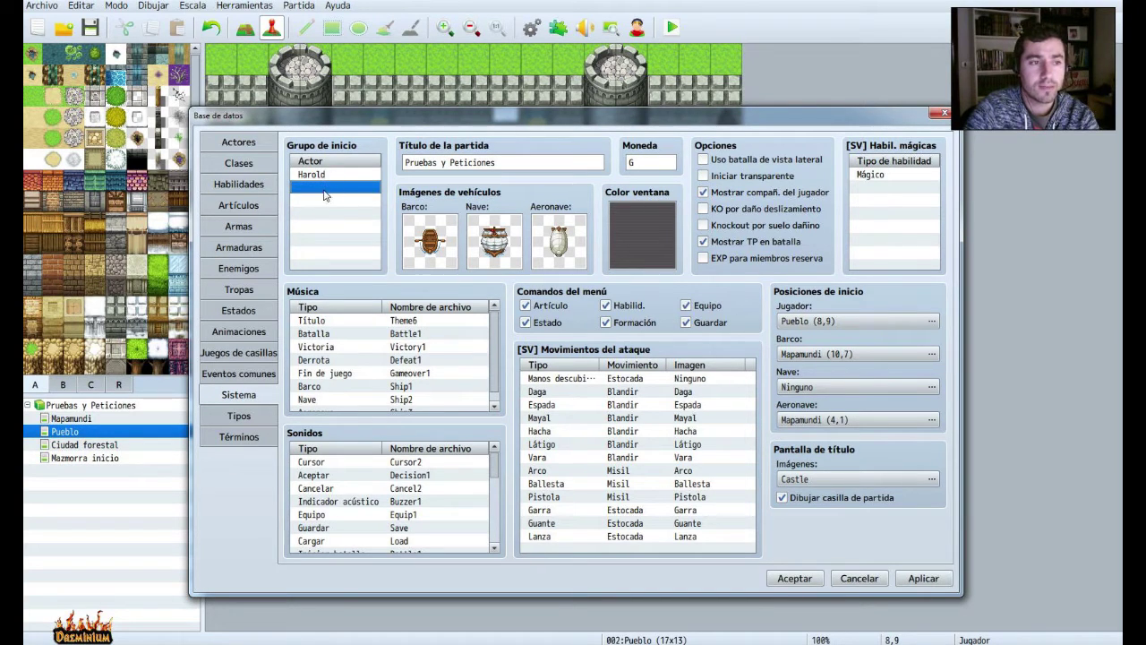
{"action": "left_click", "coordinate": [320, 176]}
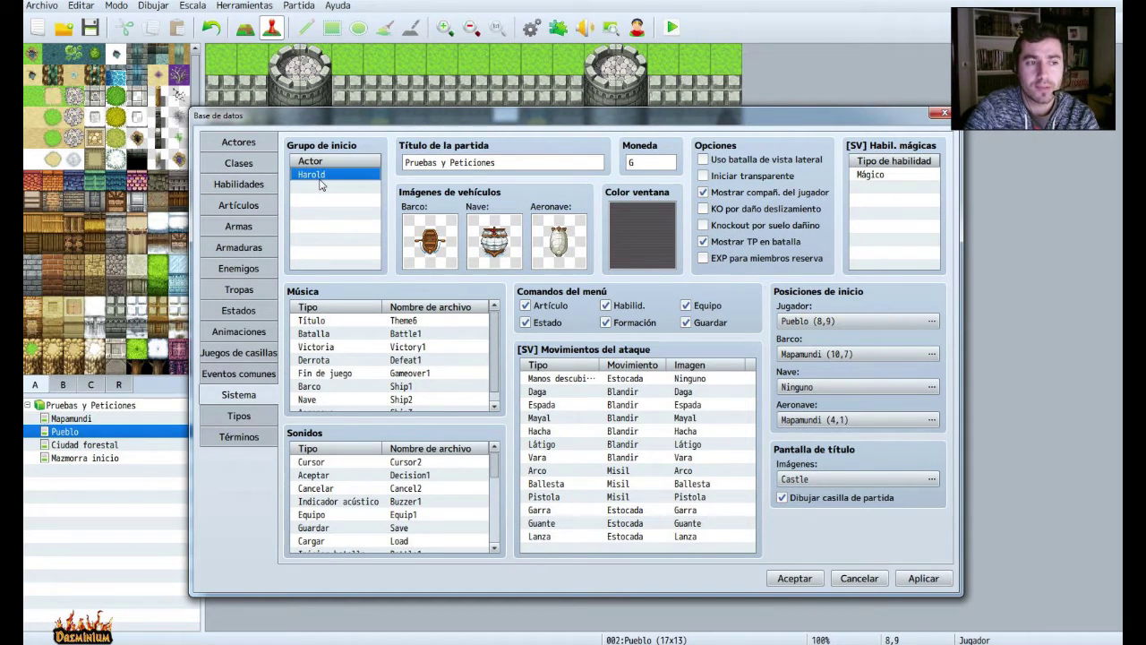
Rename actor 0001 in the database as Wisper.
{"action": "left_click", "coordinate": [258, 146]}
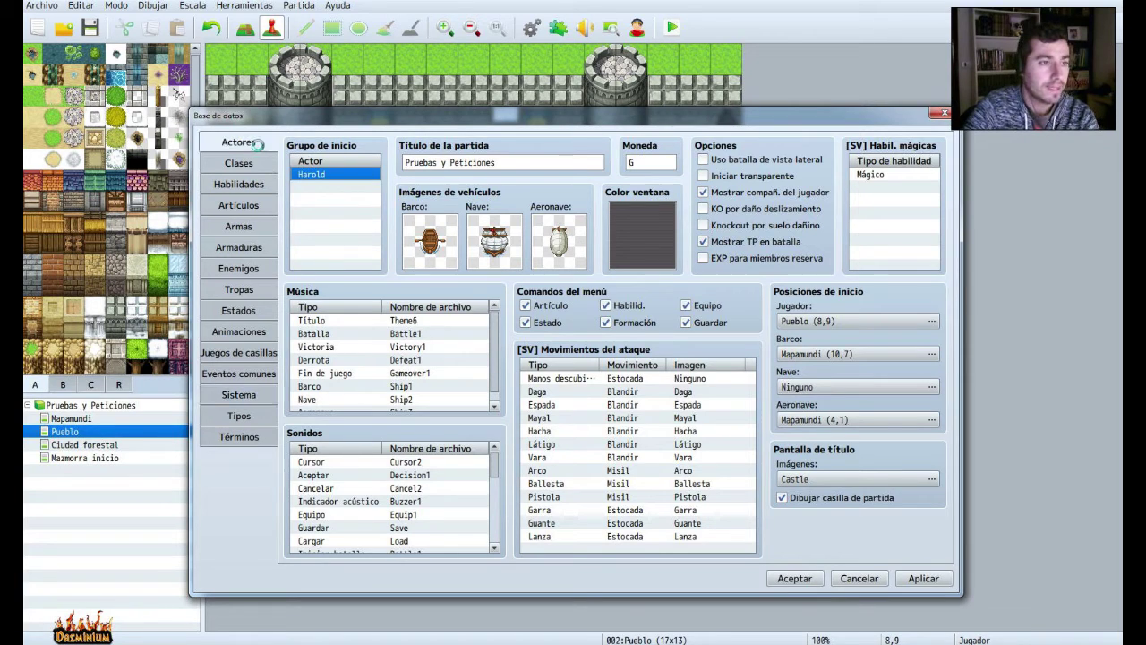
{"action": "left_click", "coordinate": [358, 175]}
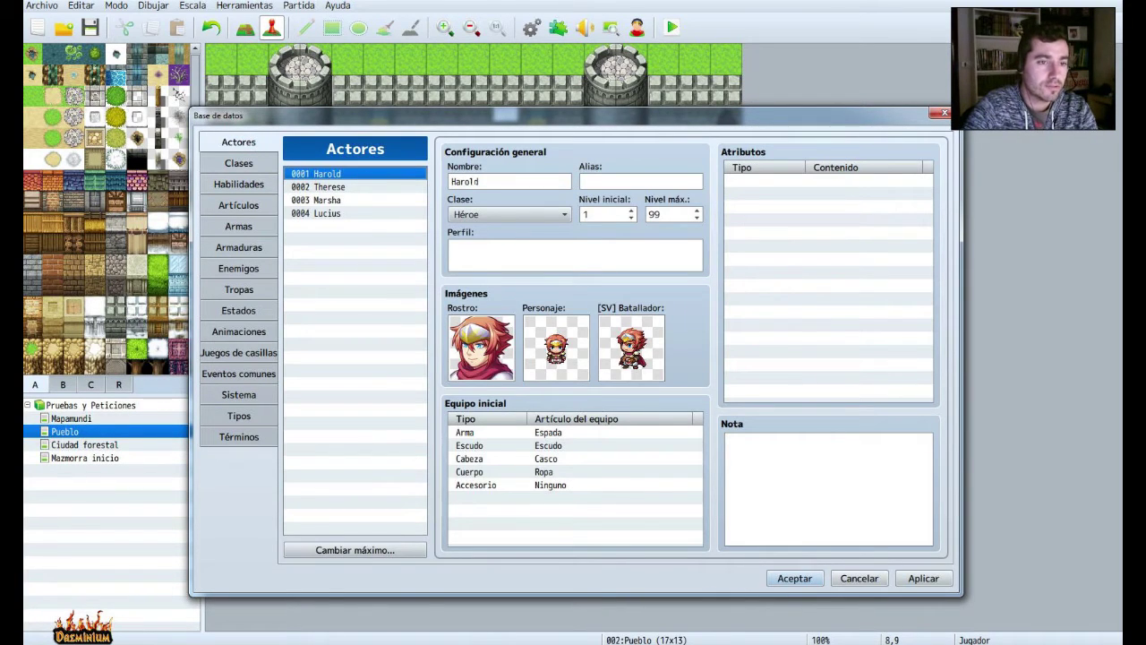
{"action": "key", "text": "ctrl+a"}
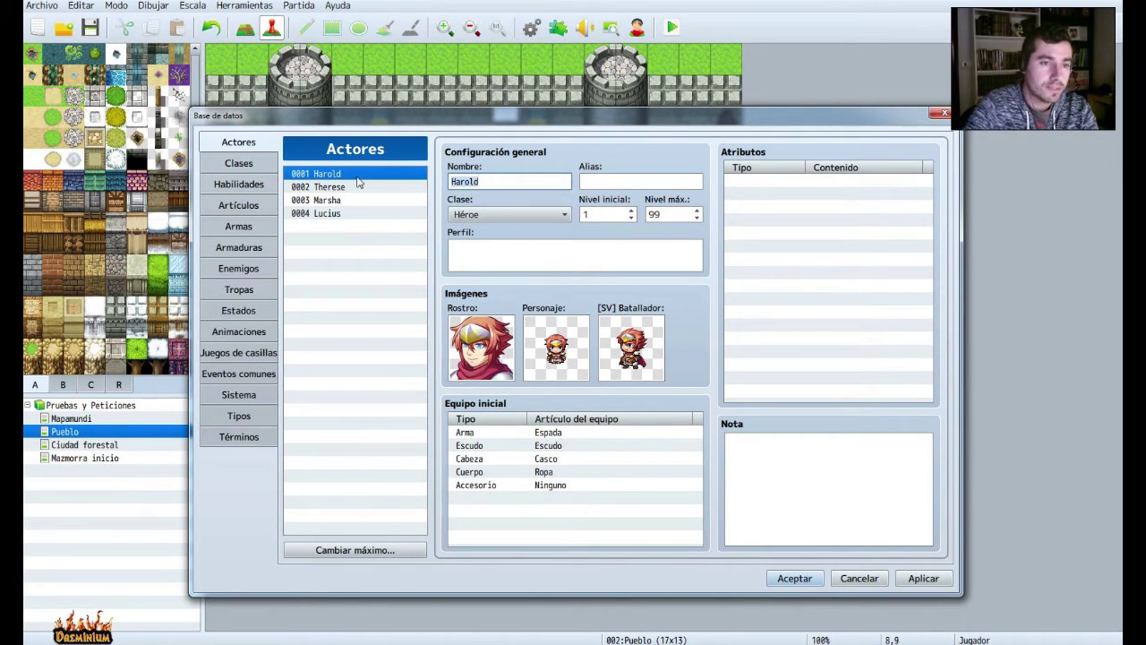
{"action": "type", "text": "Wisper"}
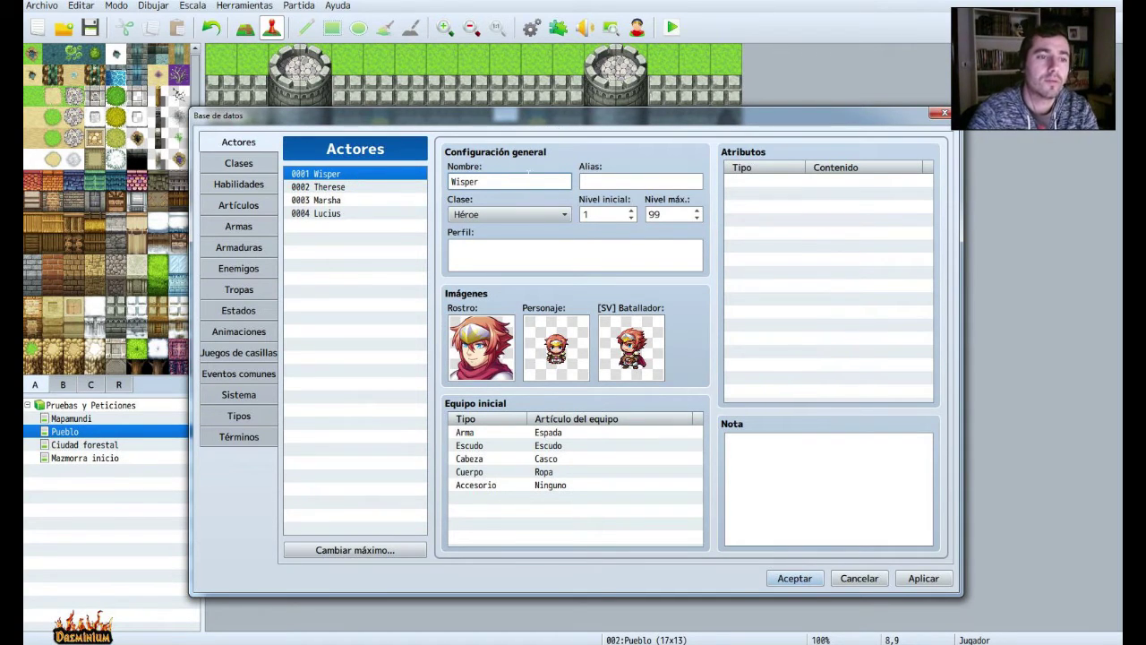
{"action": "key", "text": "Tab"}
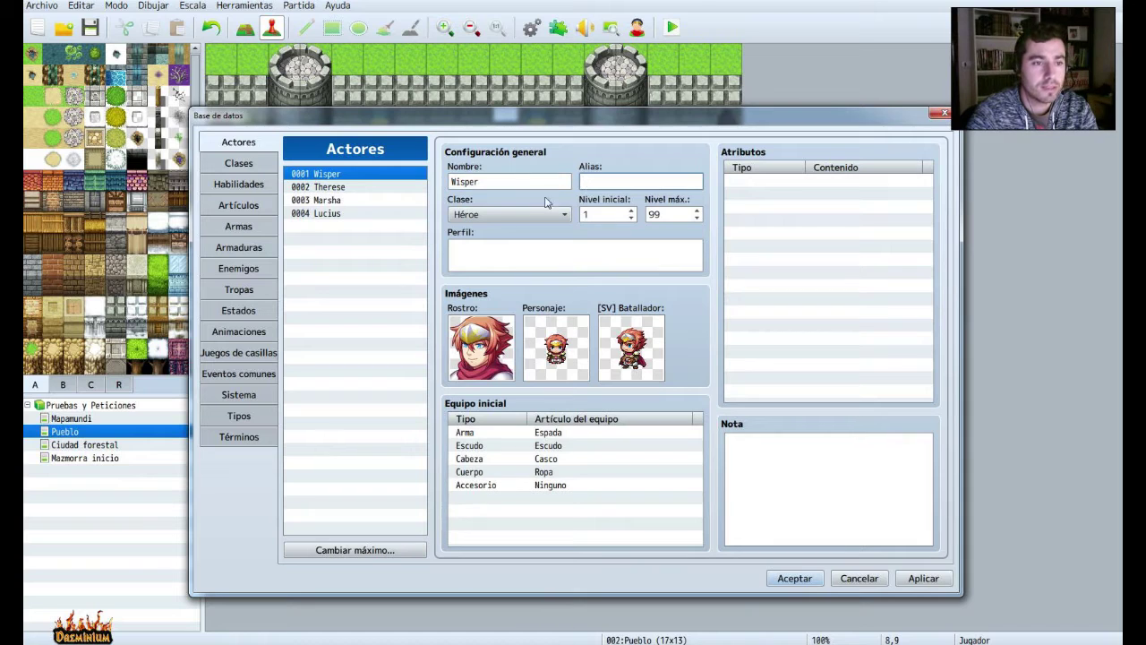
{"action": "left_click", "coordinate": [507, 244]}
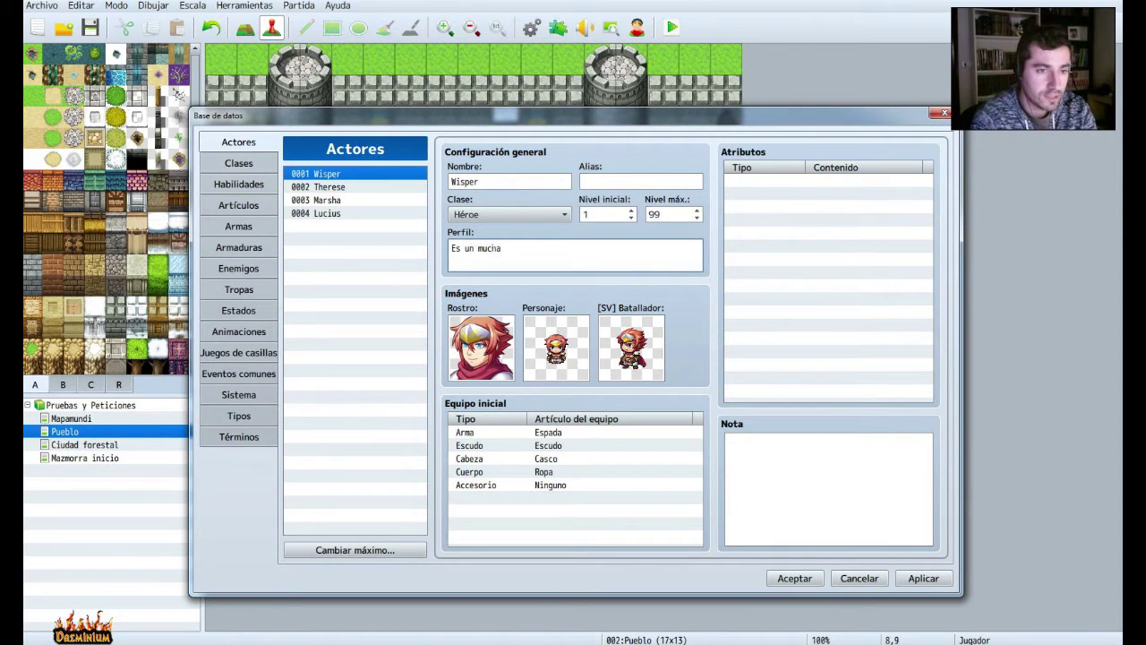
{"action": "type", "text": "Es un muchacho con ganas de aventura"}
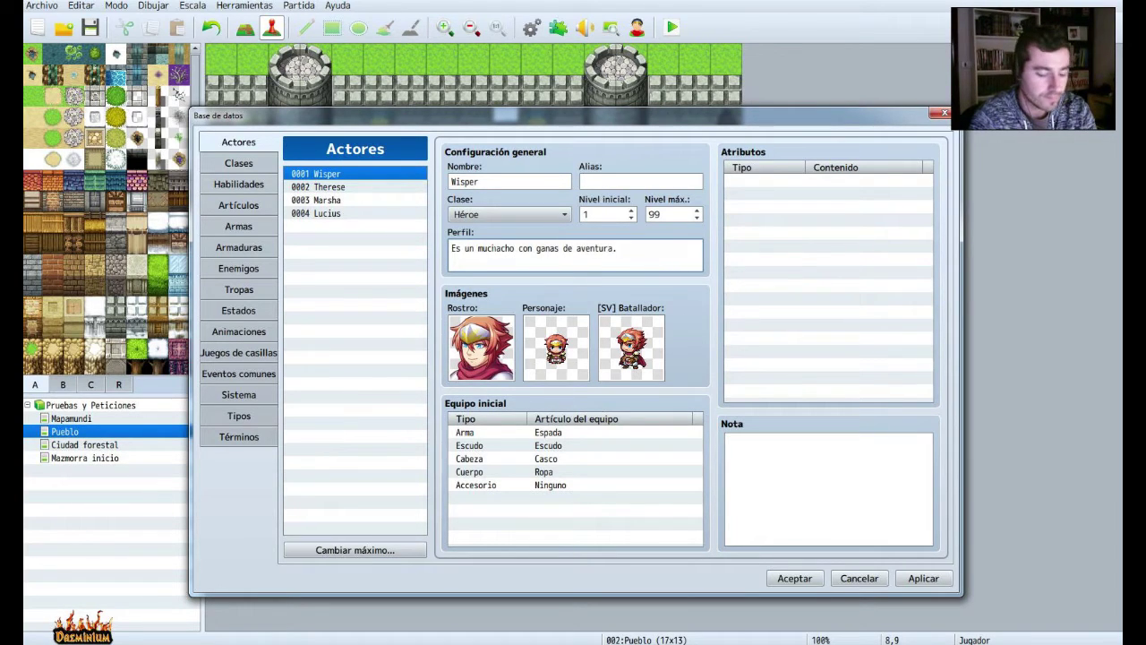
{"action": "type", "text": ". No tiene mucho dinero pero gasta poco."}
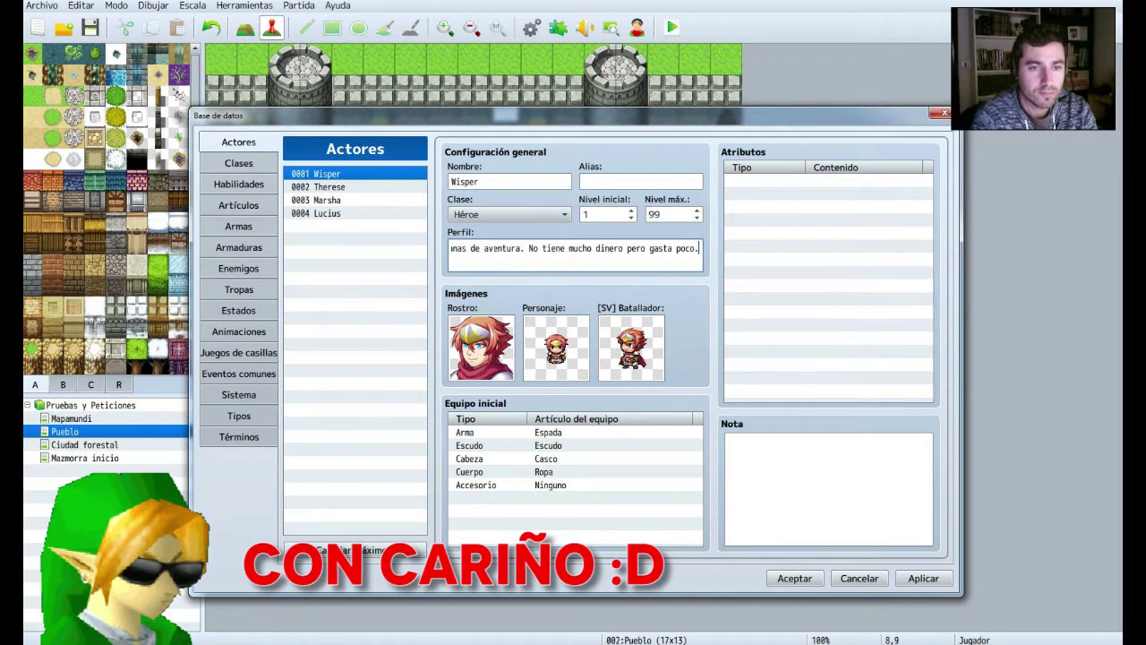
Add an attribute to Wisper that grants the skill Escapada (Añadir habilidad).
{"action": "left_click", "coordinate": [766, 184]}
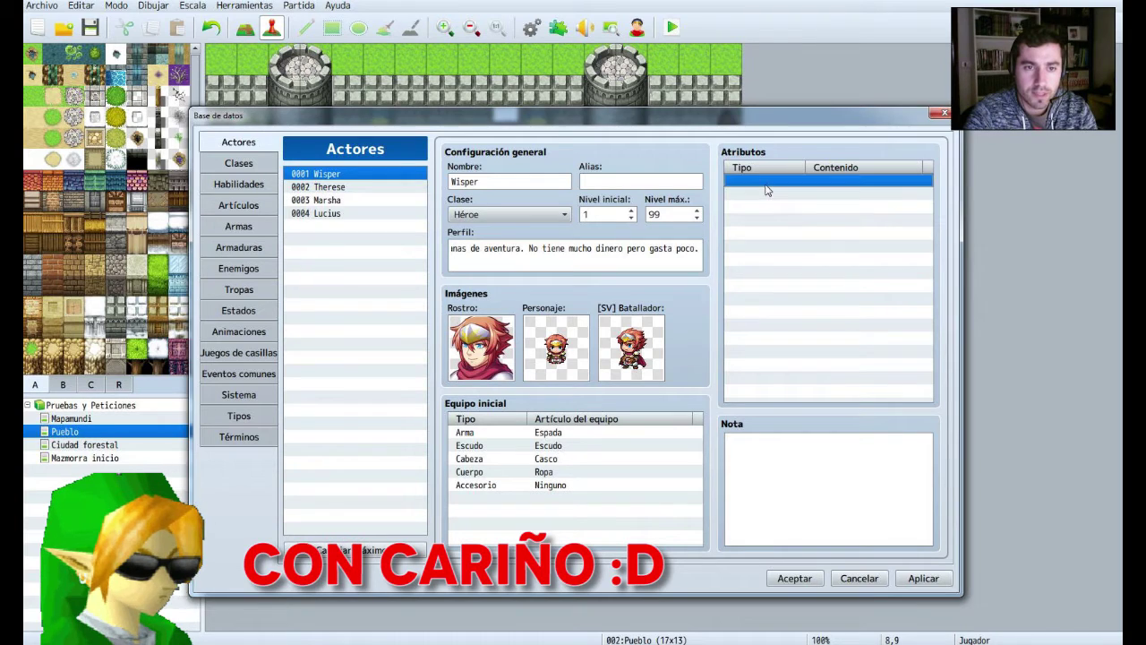
{"action": "double_click", "coordinate": [766, 184]}
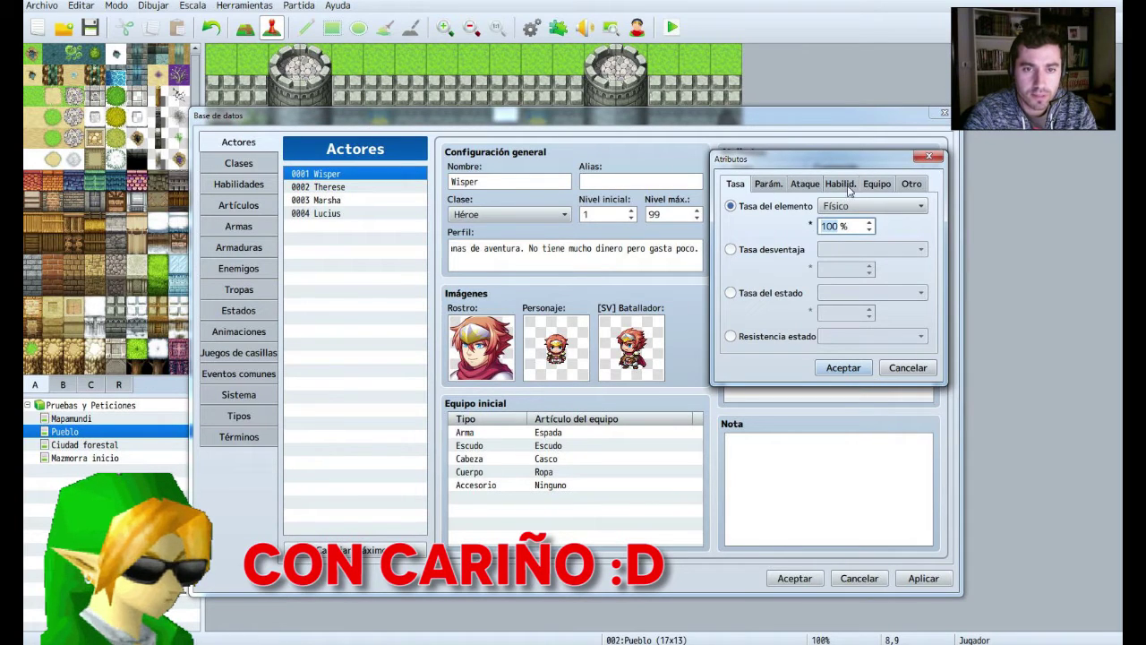
{"action": "left_click", "coordinate": [911, 183]}
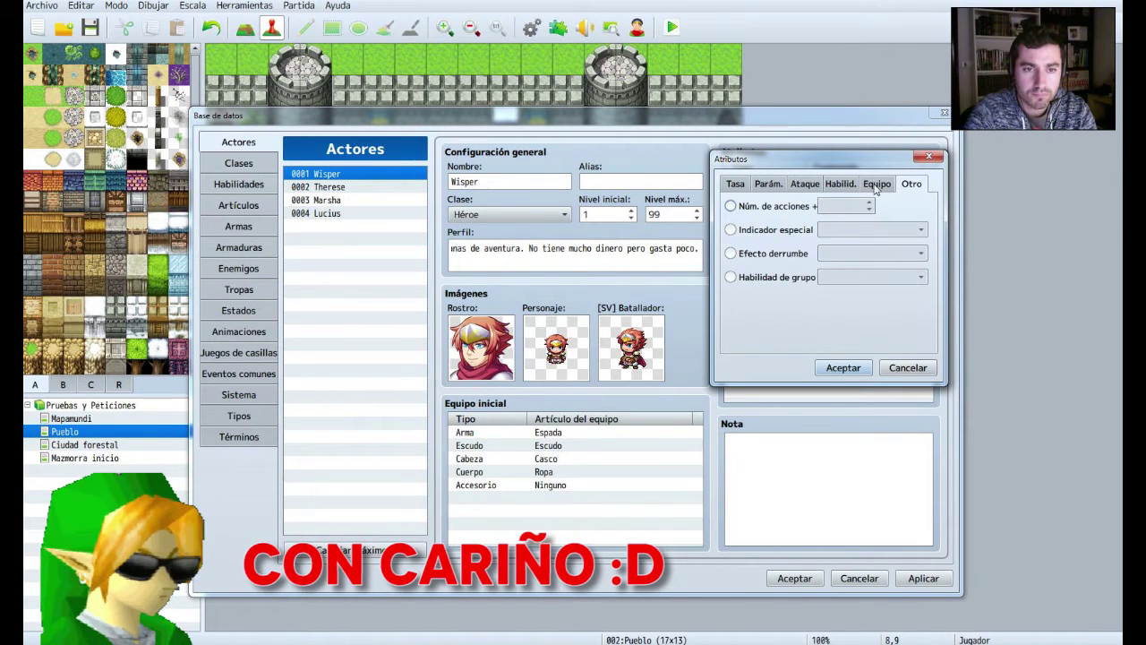
{"action": "left_click", "coordinate": [877, 184]}
{"action": "left_click", "coordinate": [849, 186]}
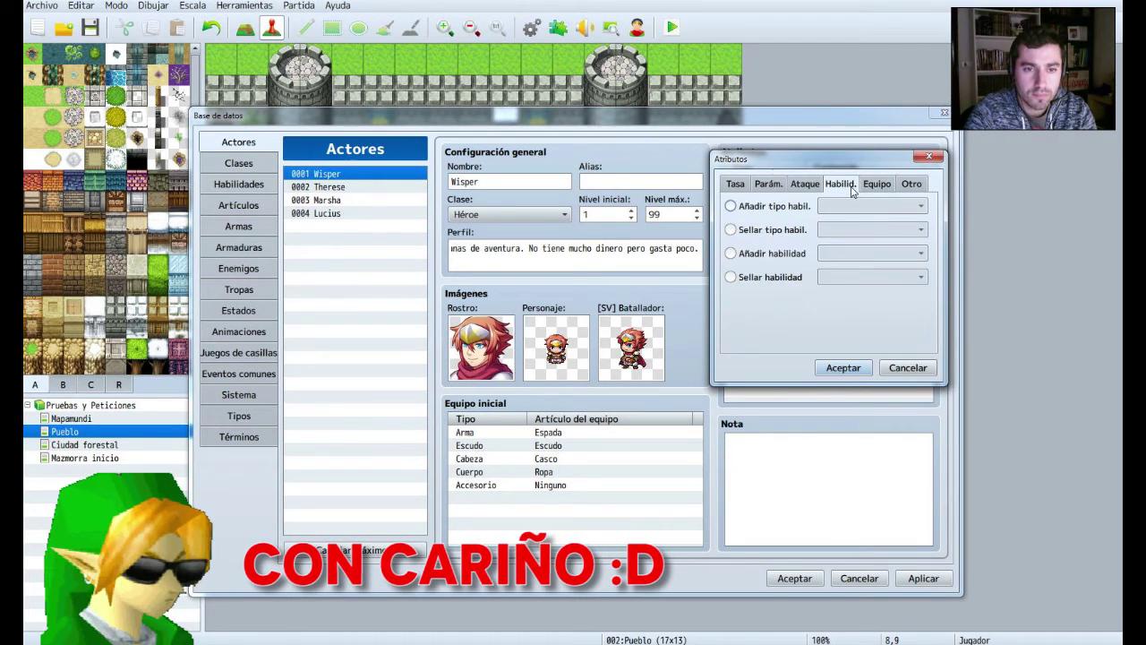
{"action": "left_click", "coordinate": [764, 255]}
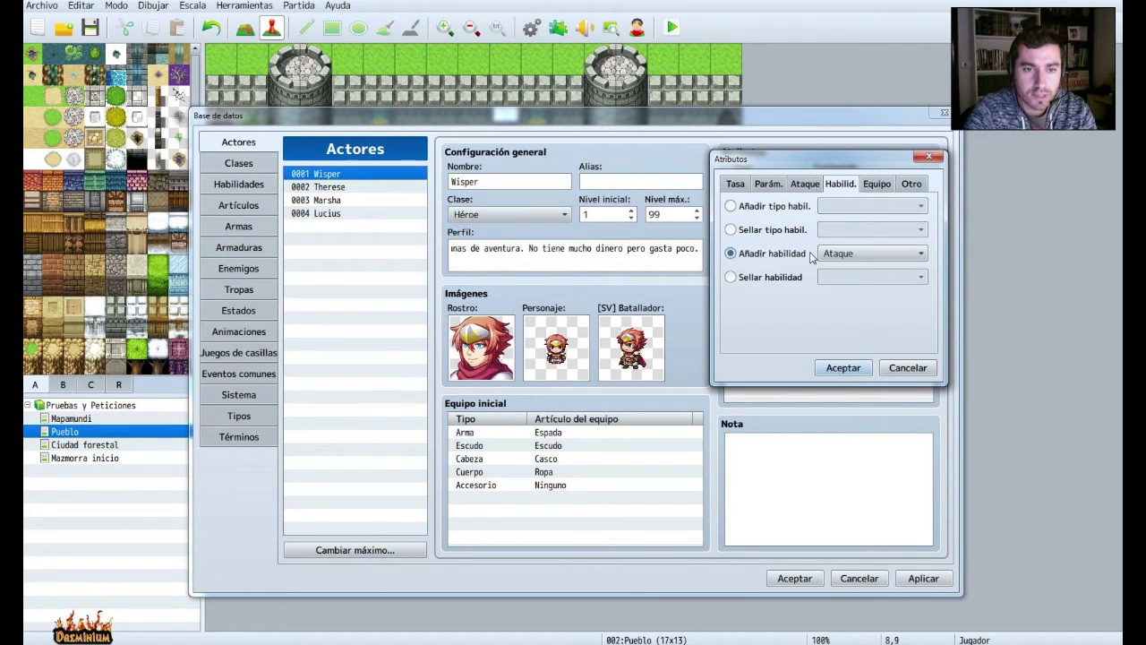
{"action": "left_click", "coordinate": [878, 255]}
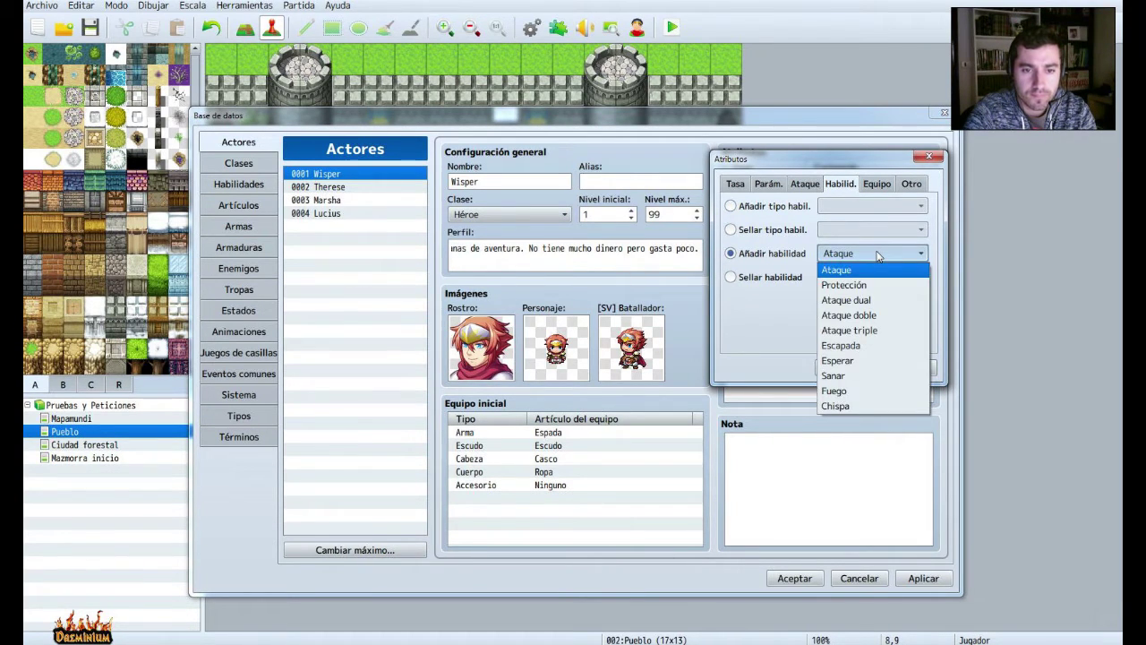
{"action": "left_click", "coordinate": [855, 347]}
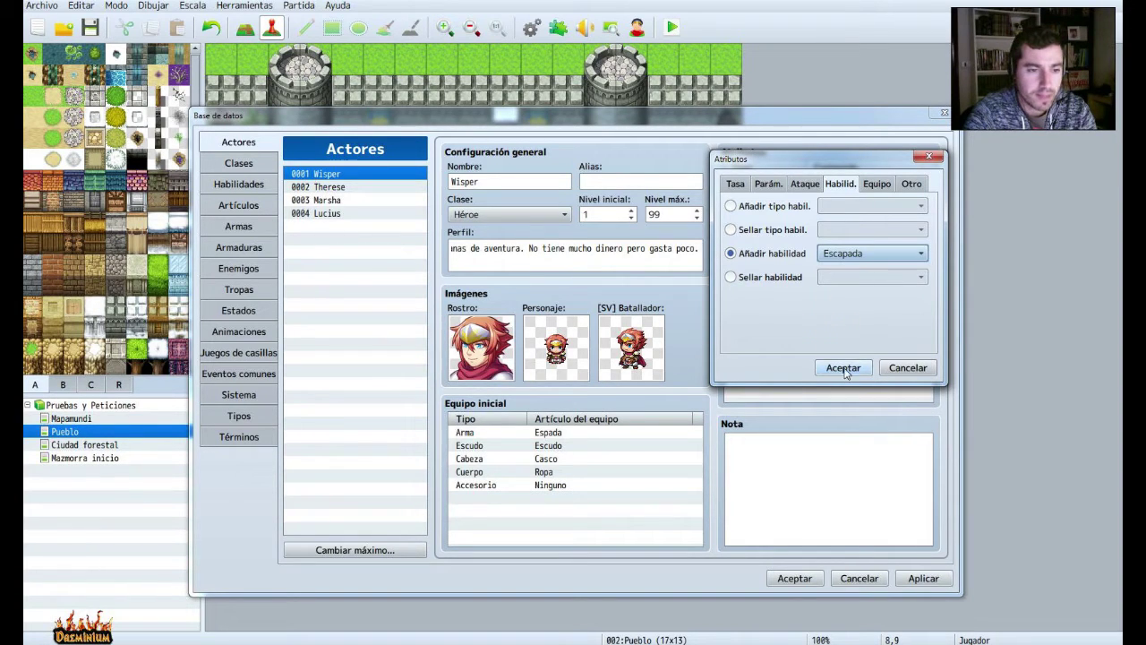
{"action": "left_click", "coordinate": [845, 371]}
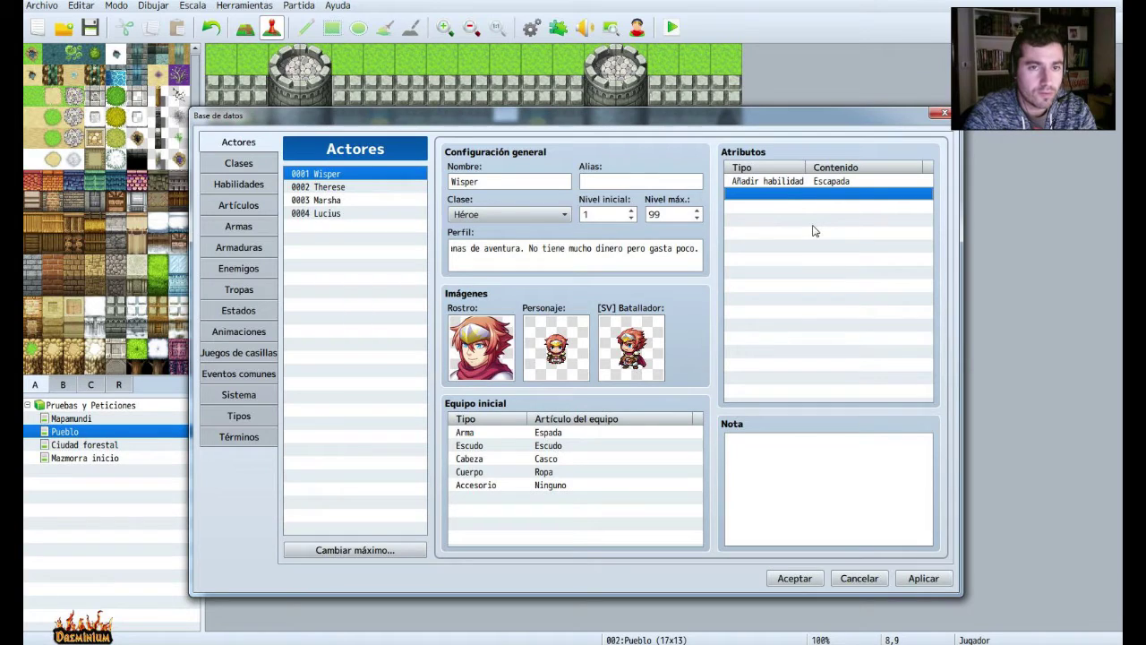
Examine the rate and parameter options available for a new attribute of Wisper, including the state and element choices.
{"action": "double_click", "coordinate": [761, 194]}
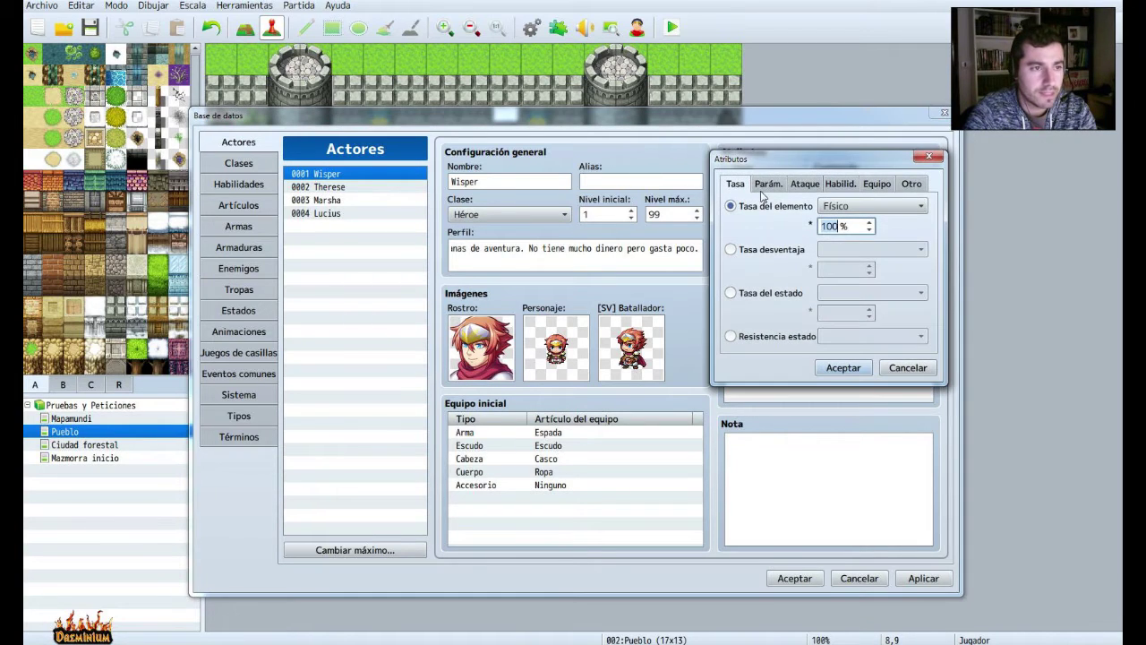
{"action": "left_click", "coordinate": [776, 187]}
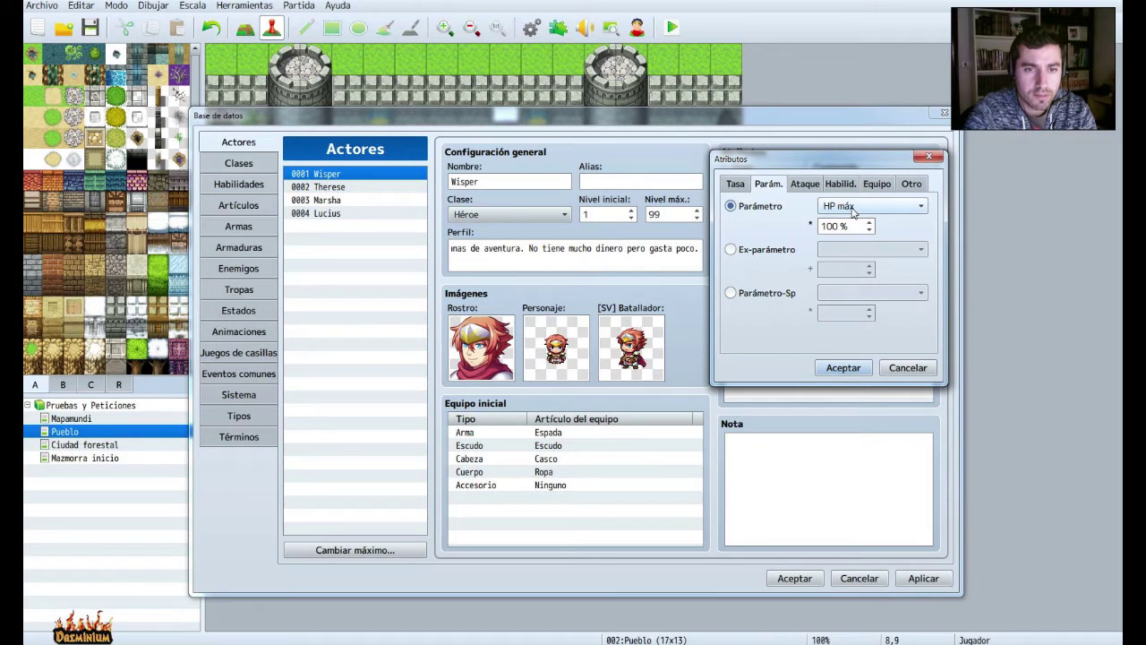
{"action": "left_click", "coordinate": [742, 187]}
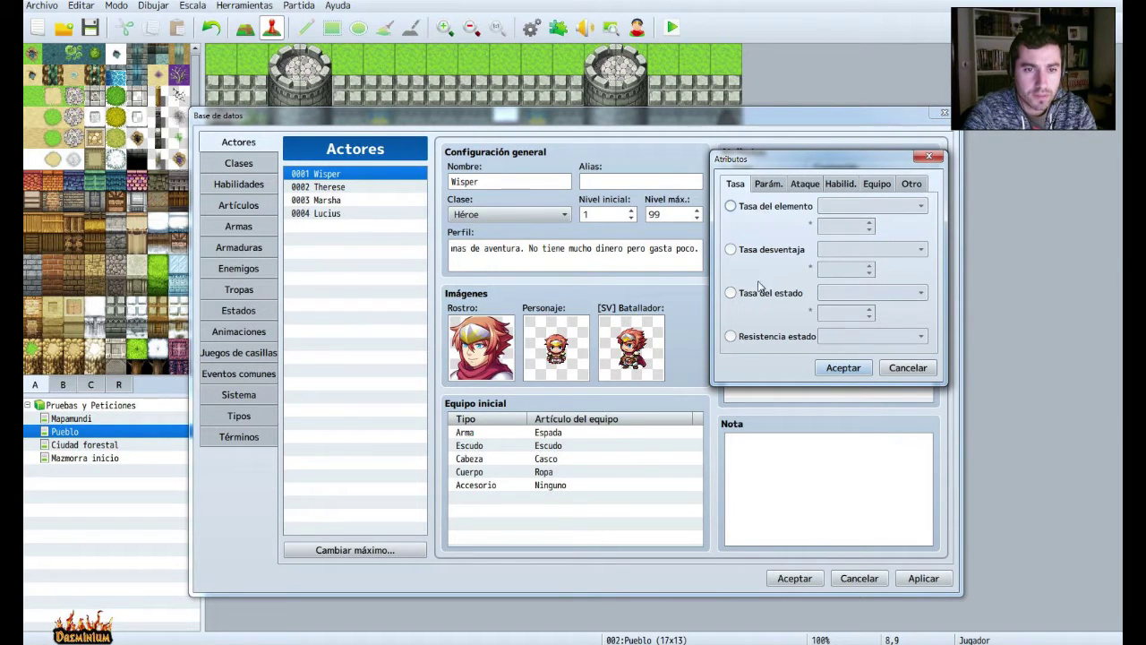
{"action": "left_click", "coordinate": [761, 339]}
{"action": "left_click", "coordinate": [871, 338]}
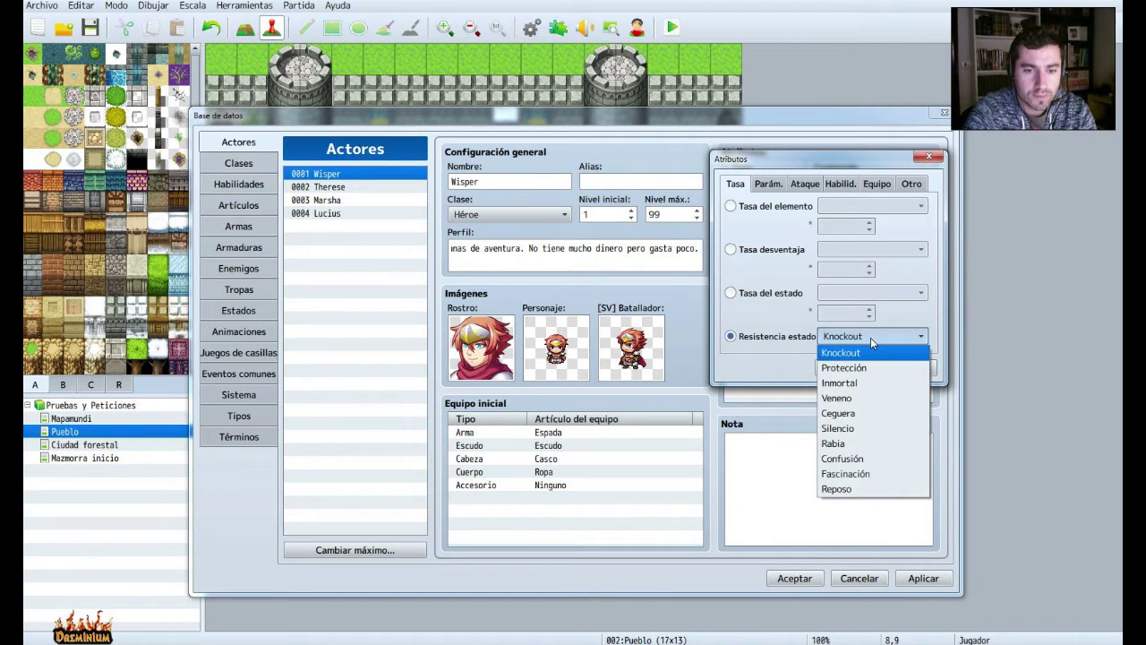
{"action": "left_click", "coordinate": [871, 338]}
{"action": "left_click", "coordinate": [764, 295]}
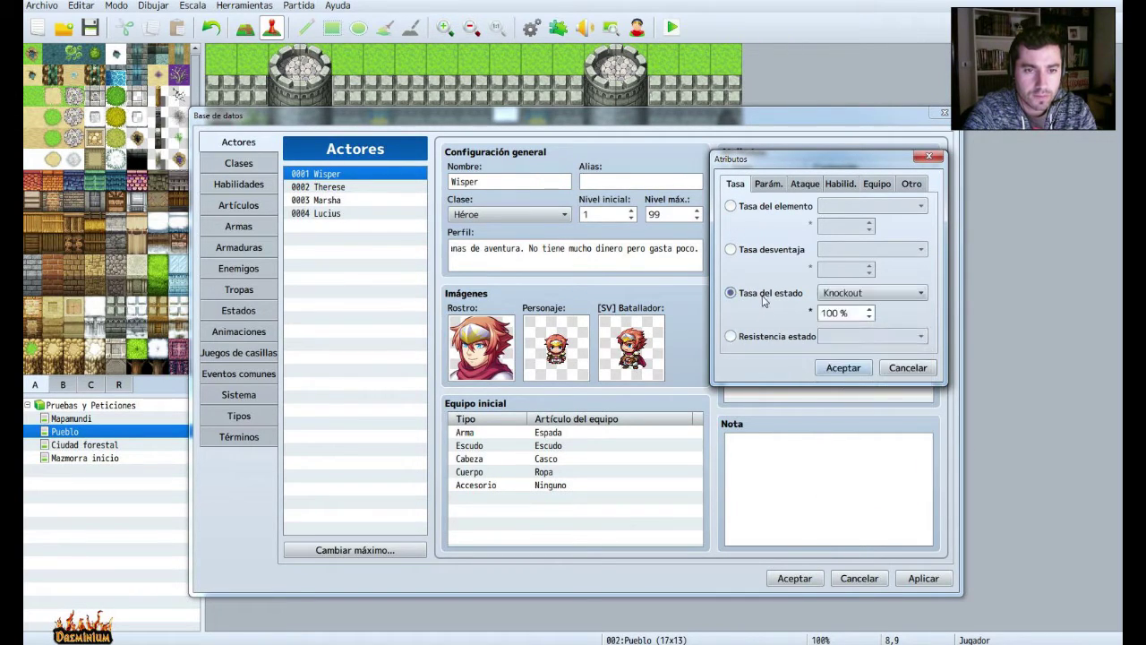
{"action": "left_click", "coordinate": [847, 297]}
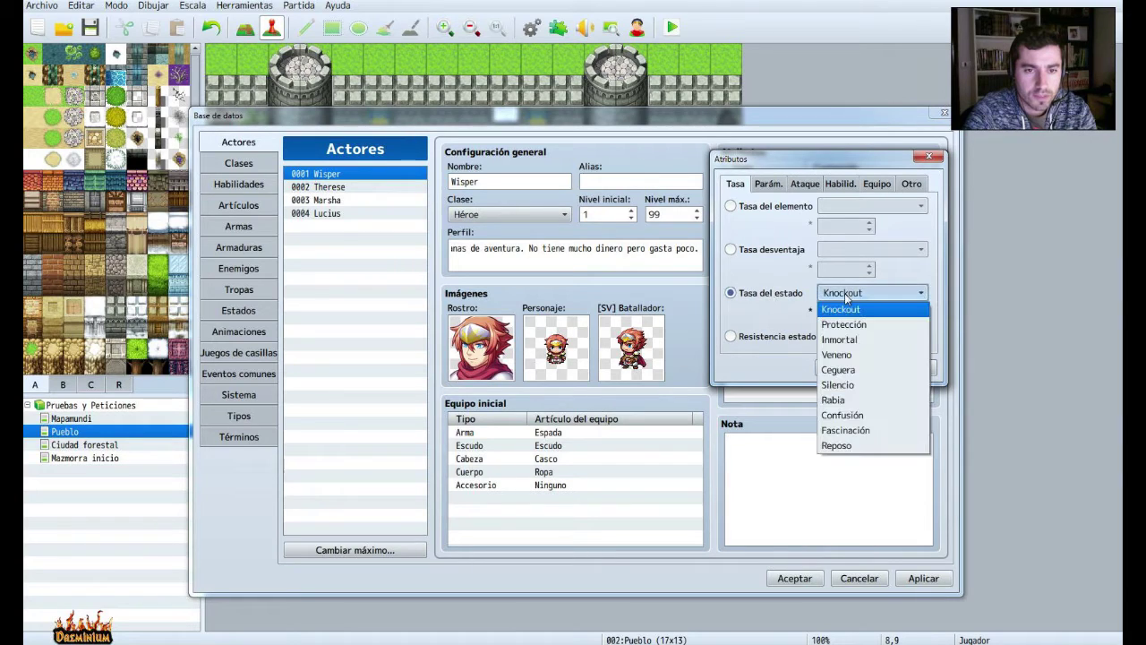
{"action": "left_click", "coordinate": [779, 289]}
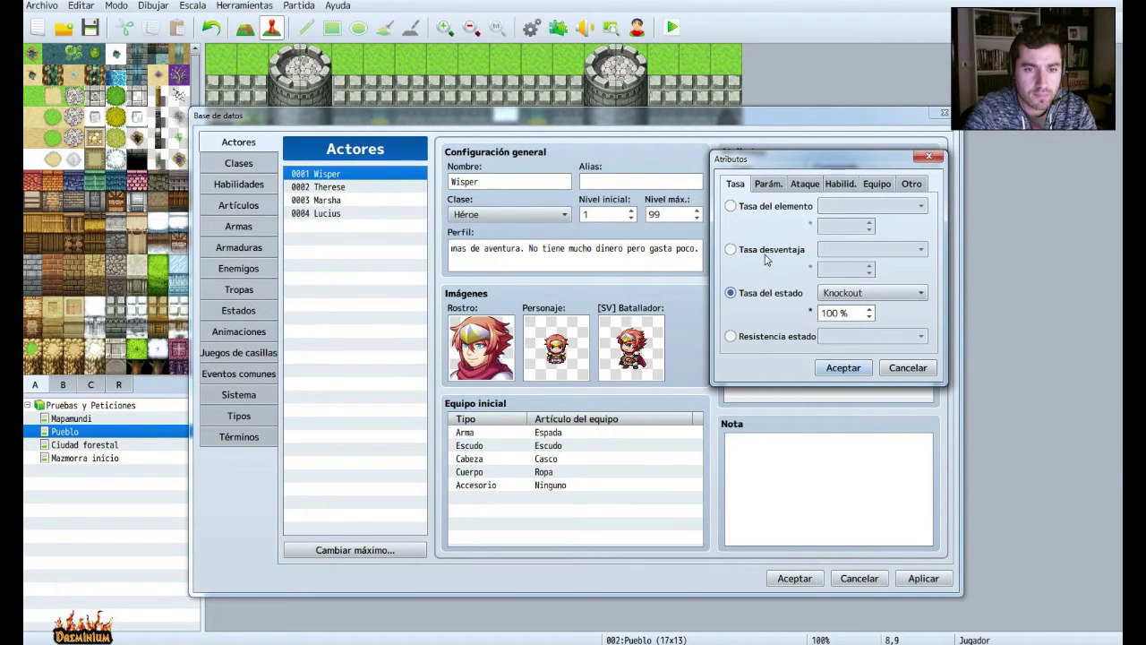
{"action": "left_click", "coordinate": [766, 251]}
{"action": "left_click", "coordinate": [777, 208]}
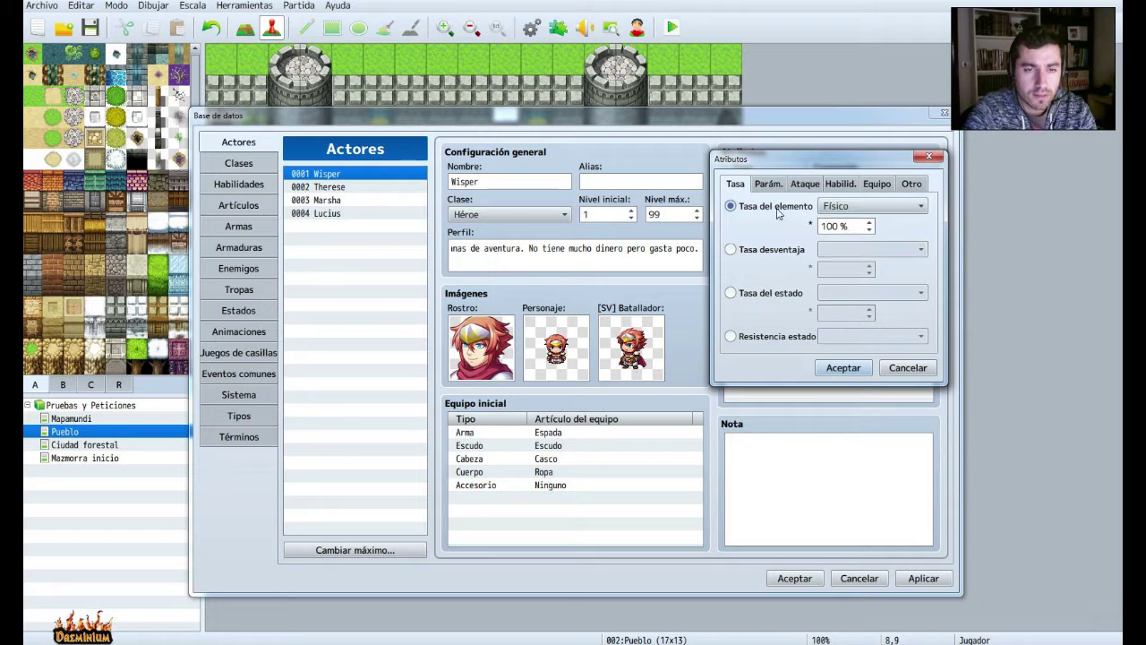
{"action": "left_click", "coordinate": [851, 207]}
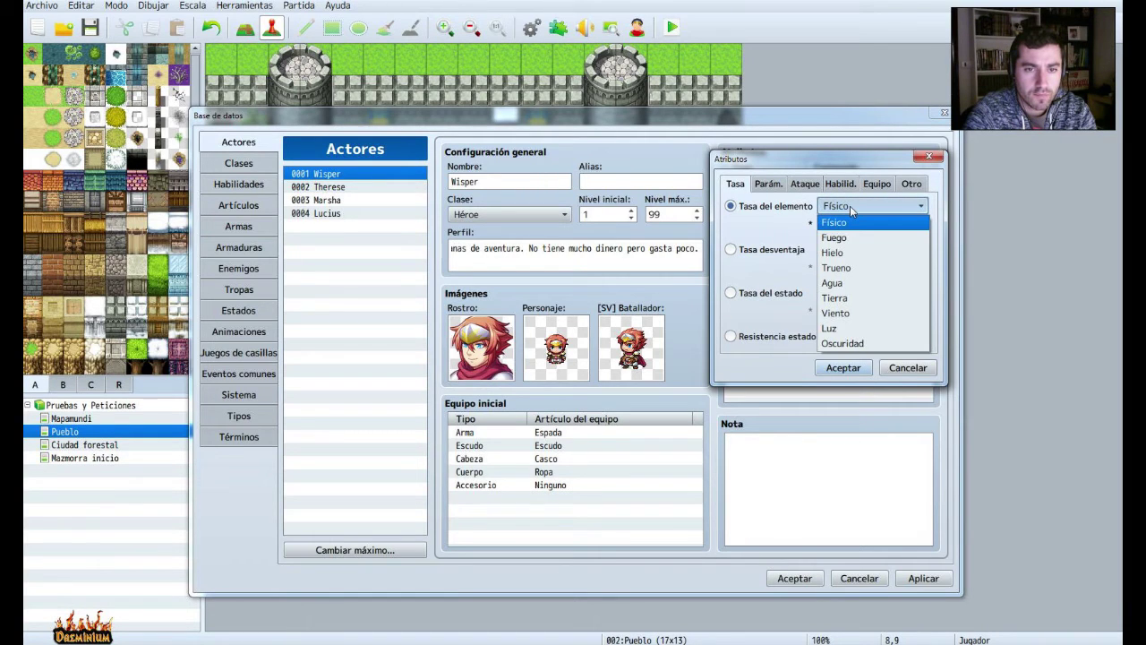
{"action": "left_click", "coordinate": [850, 206]}
{"action": "left_click", "coordinate": [767, 184]}
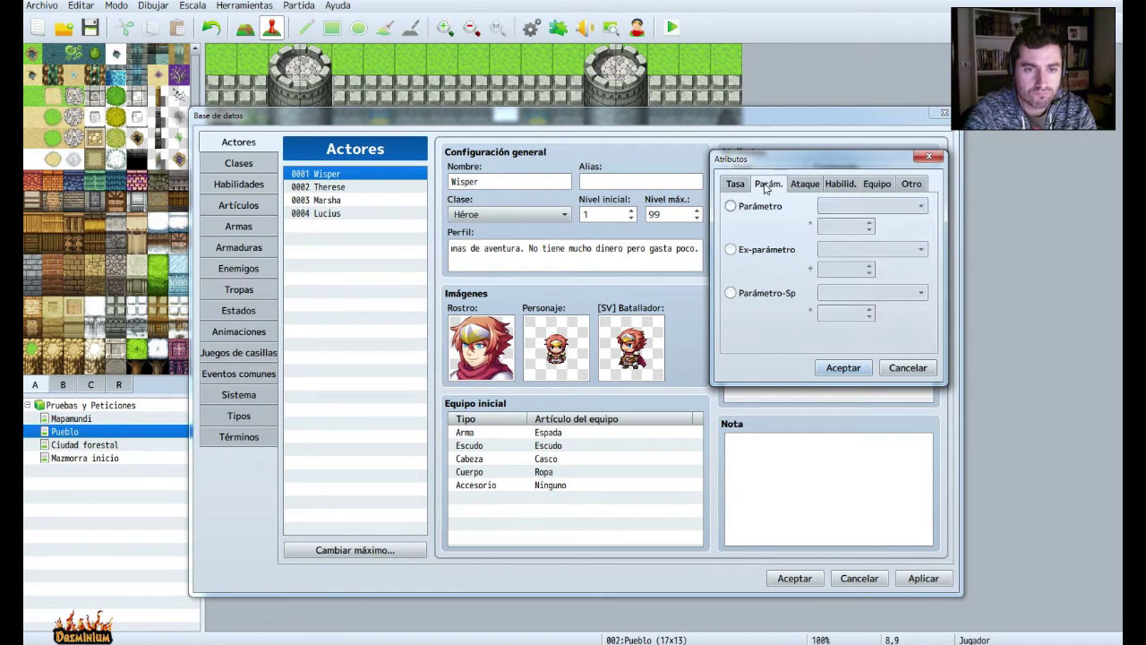
Add a second attribute to Wisper that sets the attack element (Elemento ataque) to Físico.
{"action": "left_click", "coordinate": [815, 185]}
{"action": "left_click", "coordinate": [798, 207]}
{"action": "left_click", "coordinate": [862, 208]}
{"action": "left_click", "coordinate": [861, 207]}
{"action": "left_click", "coordinate": [862, 208]}
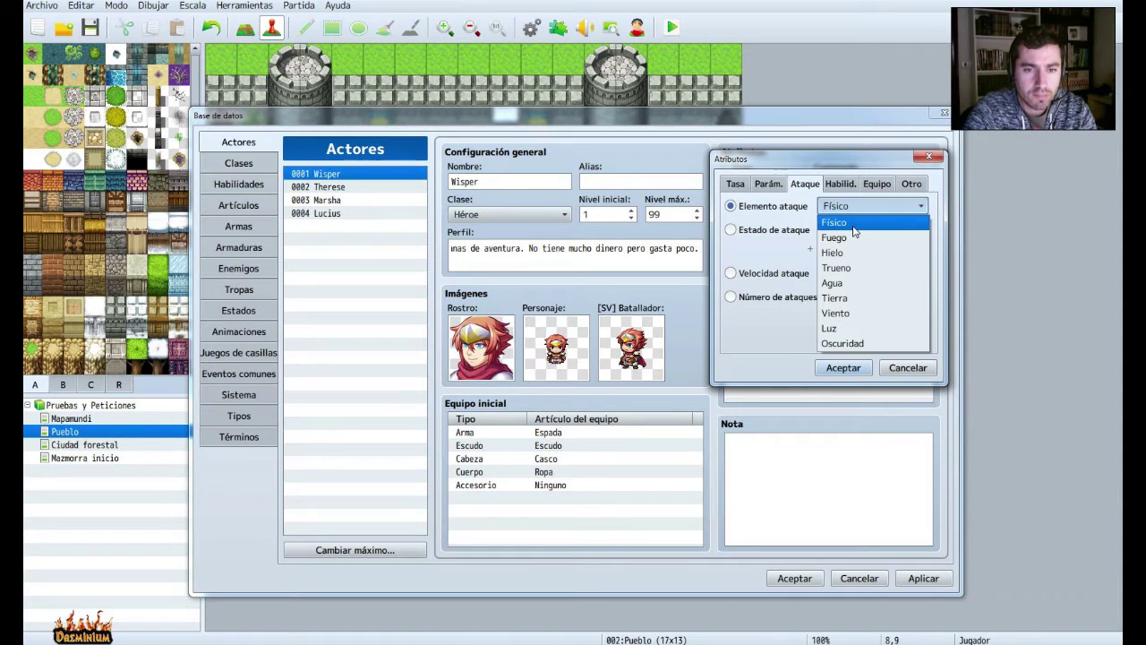
{"action": "left_click", "coordinate": [847, 222]}
{"action": "left_click", "coordinate": [833, 373]}
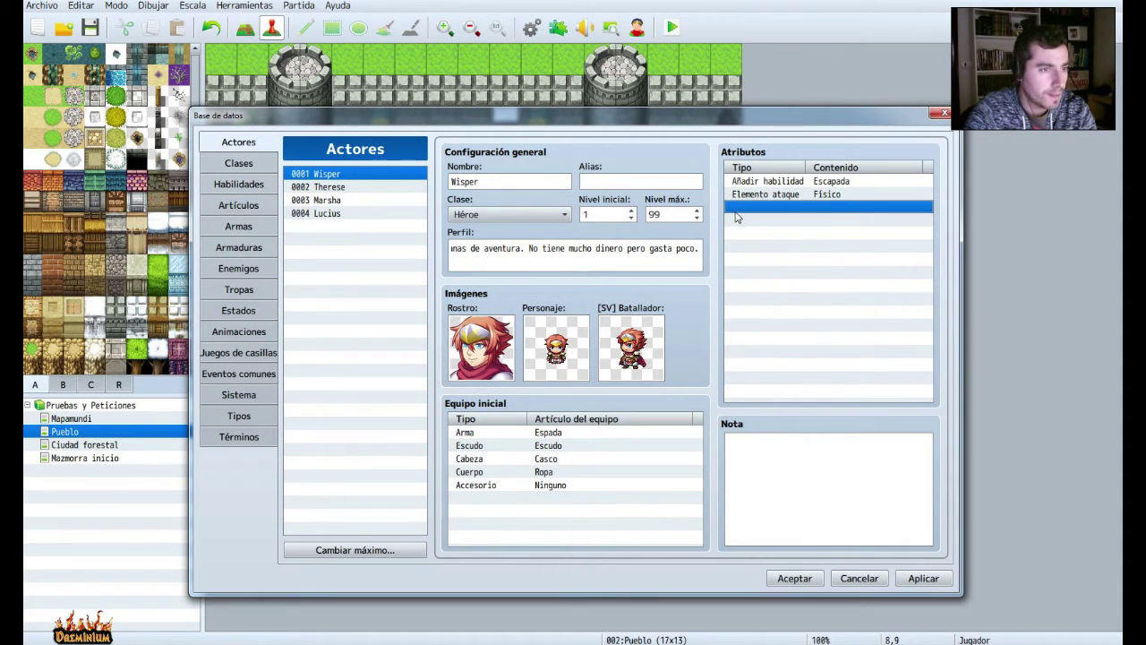
Review the attributes and skills of the Héroe class, and return to the actor settings.
{"action": "left_click", "coordinate": [768, 186]}
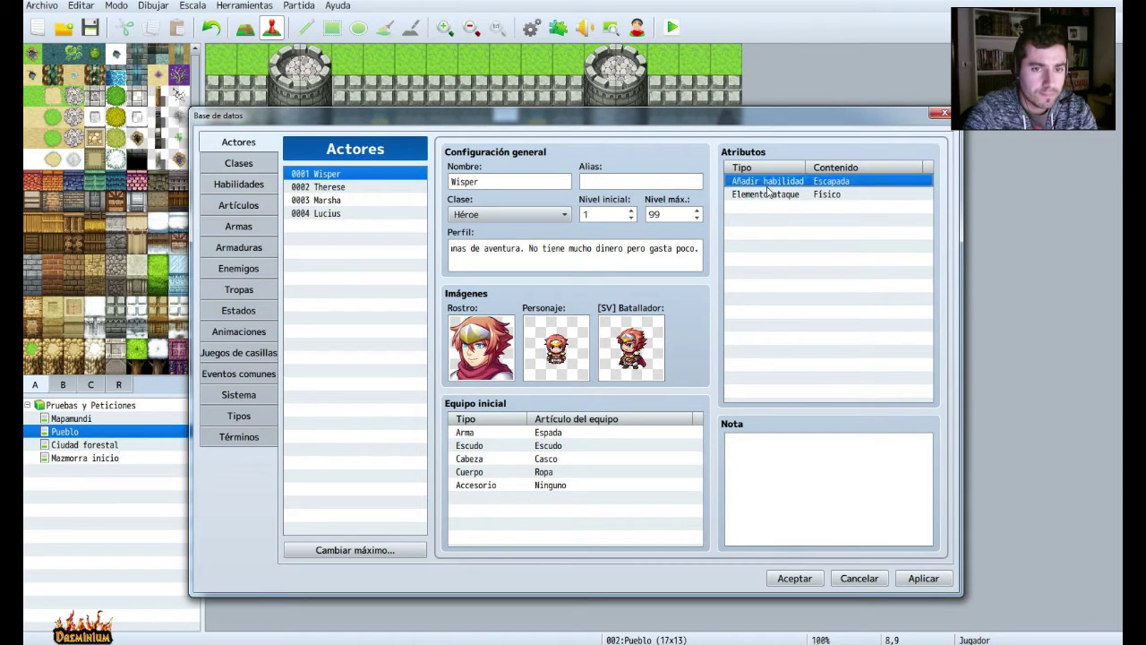
{"action": "left_click", "coordinate": [231, 163]}
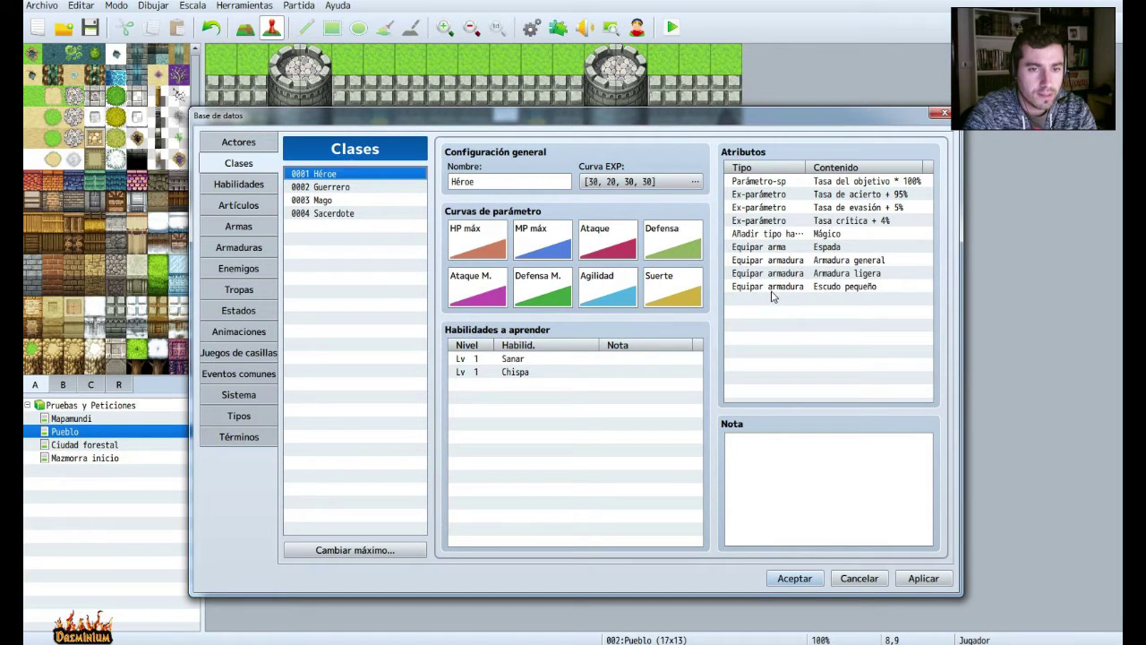
{"action": "left_click", "coordinate": [238, 143]}
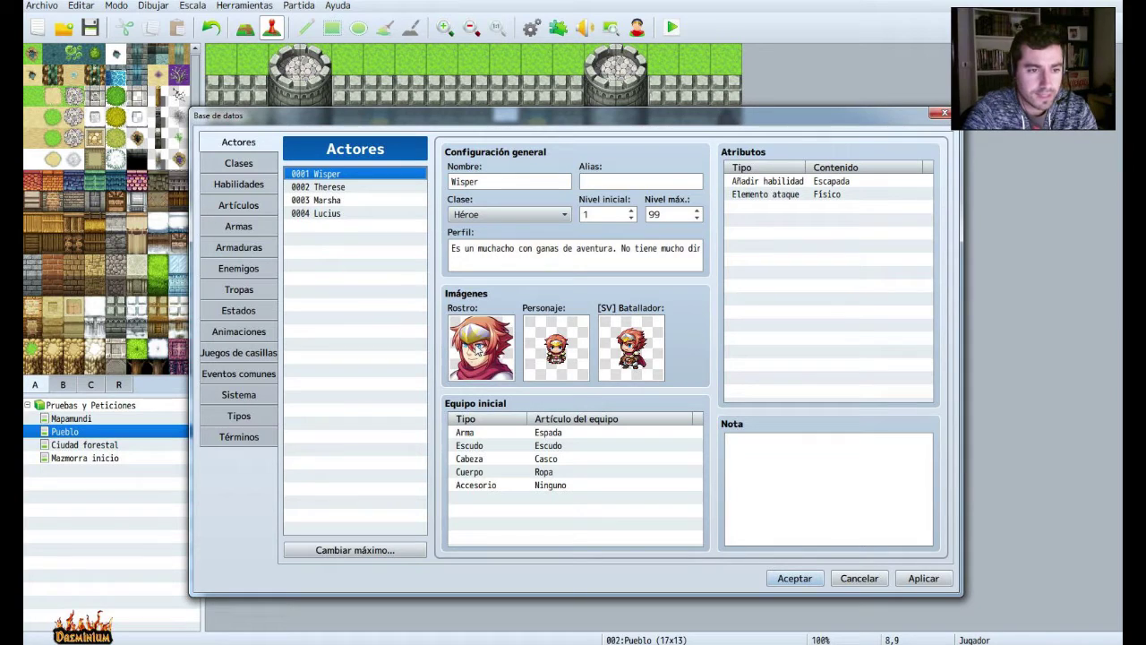
Set Wisper's face image to the dark-haired boy with the orange scarf from the Actor1 set.
{"action": "double_click", "coordinate": [480, 350]}
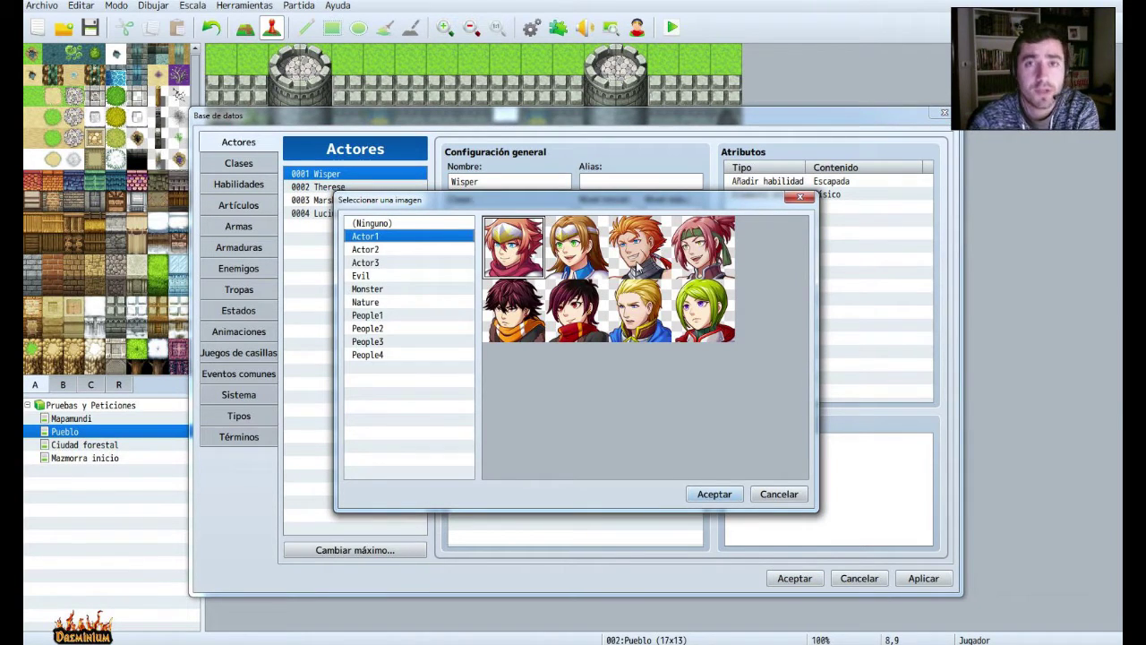
{"action": "left_click", "coordinate": [365, 249]}
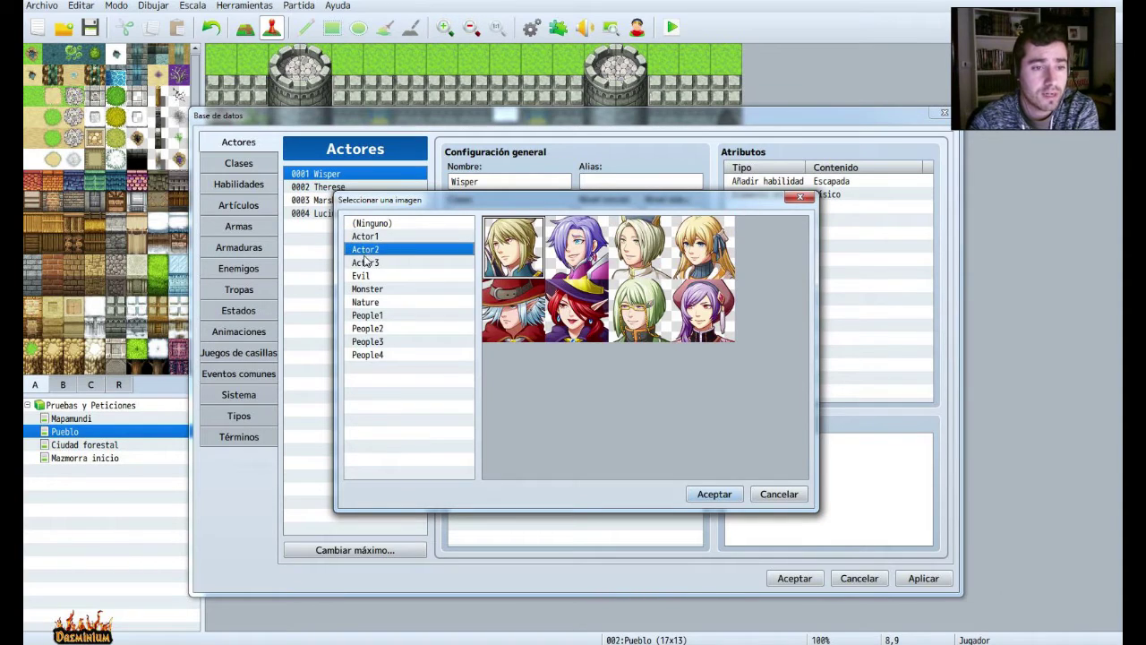
{"action": "left_click", "coordinate": [368, 263]}
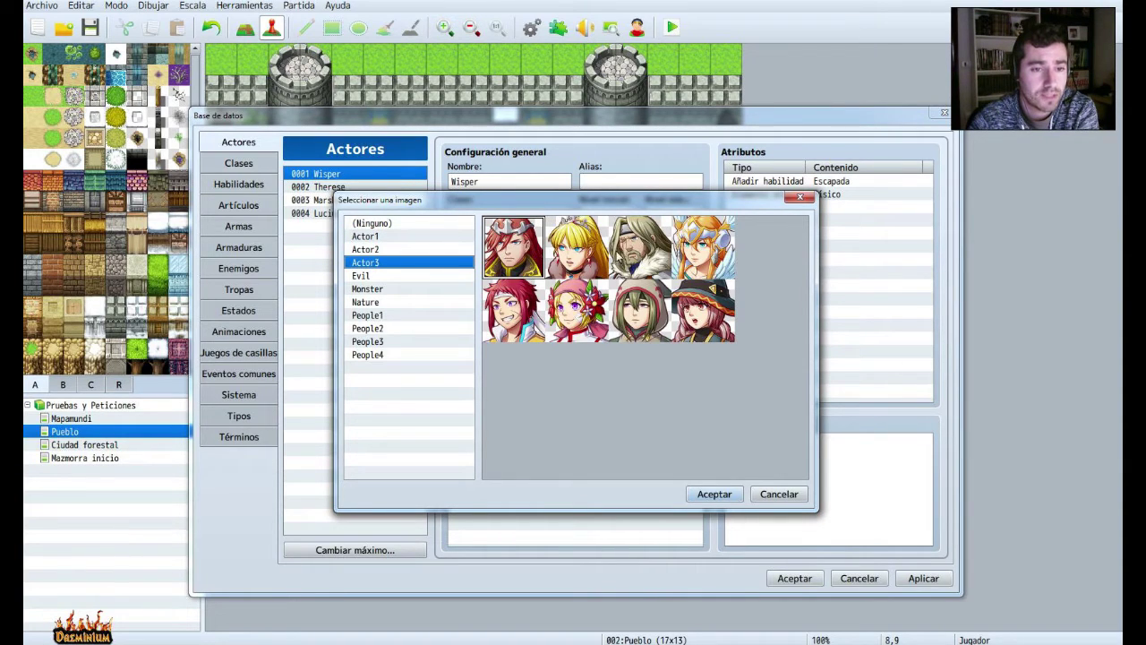
{"action": "left_click", "coordinate": [361, 250]}
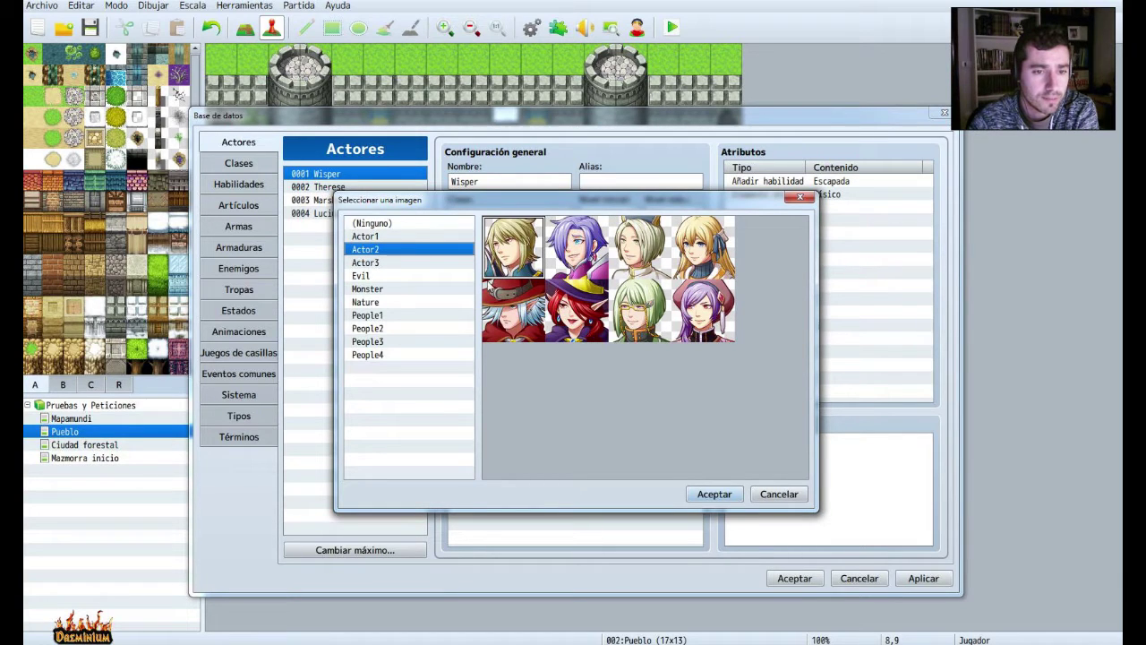
{"action": "left_click", "coordinate": [376, 236]}
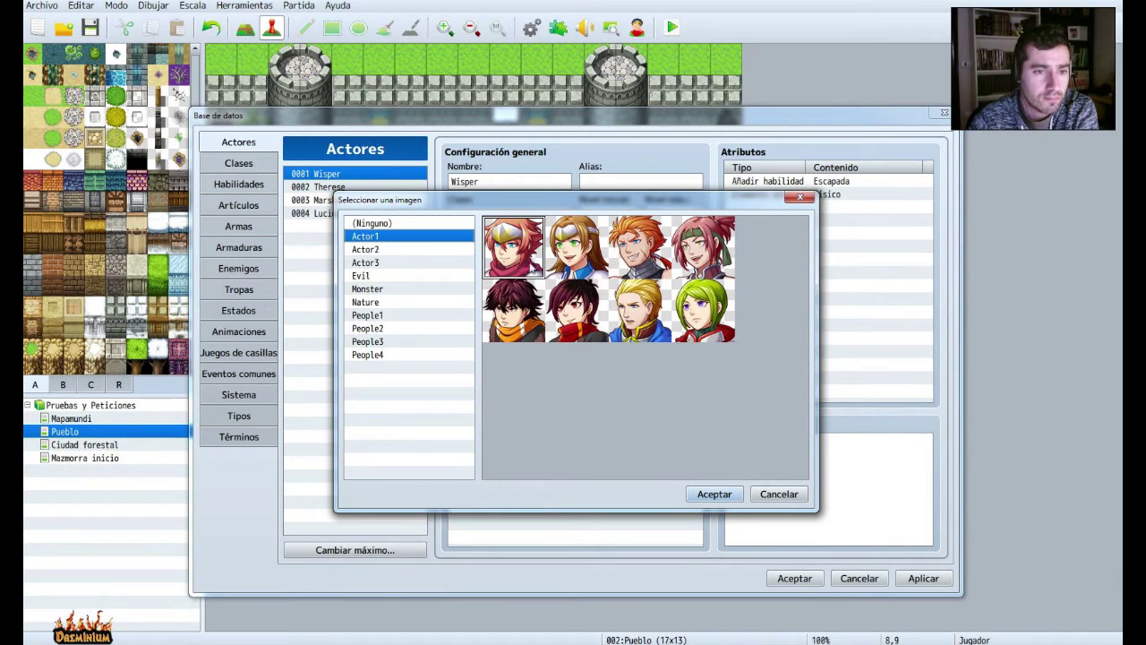
{"action": "left_click", "coordinate": [504, 334]}
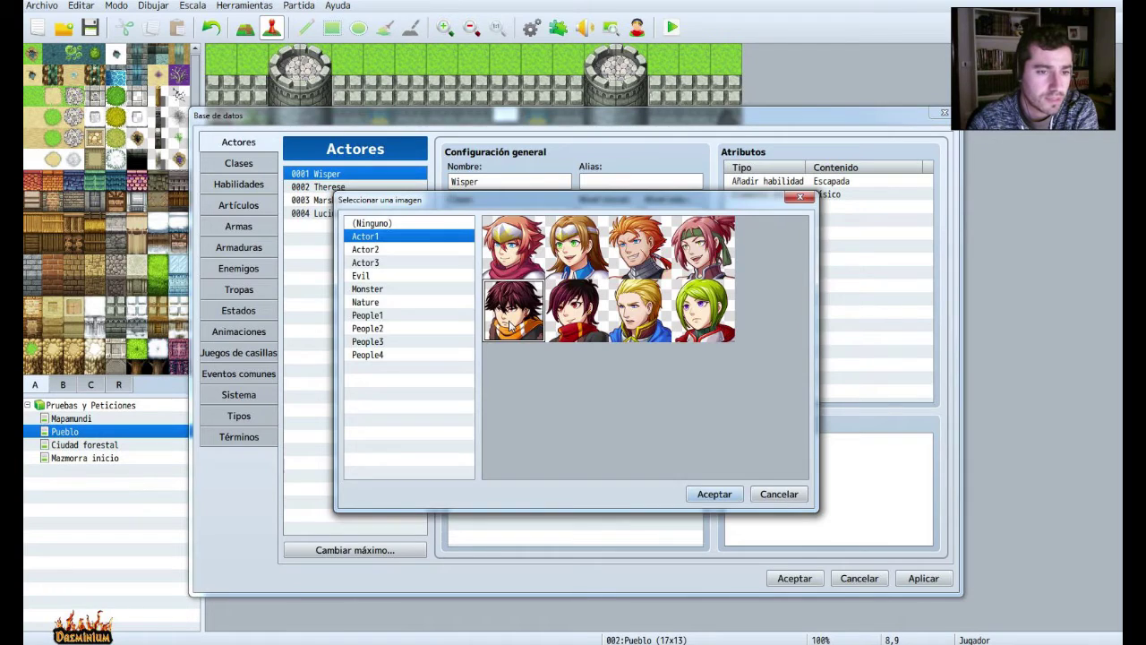
{"action": "double_click", "coordinate": [506, 330]}
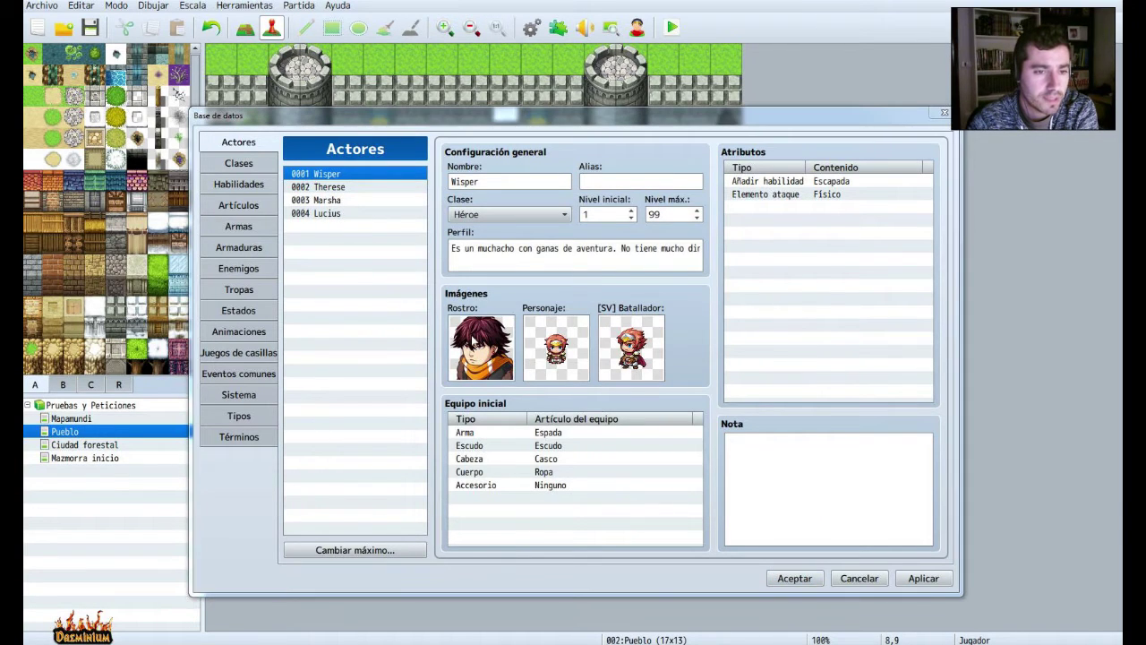
{"action": "double_click", "coordinate": [481, 347]}
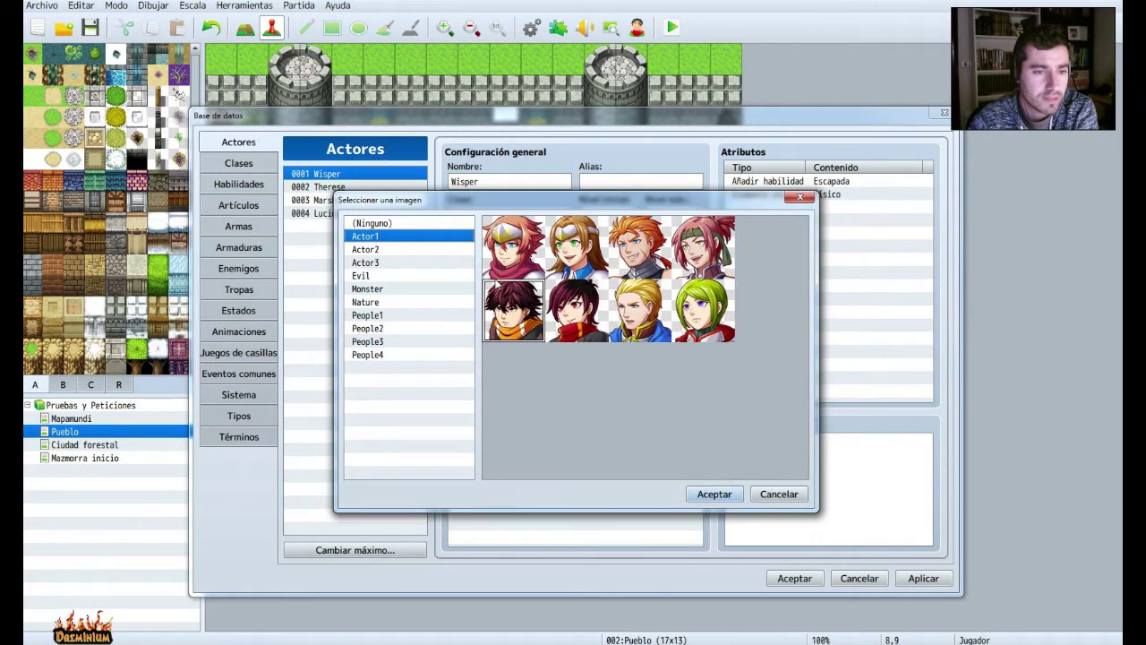
{"action": "left_click", "coordinate": [388, 251]}
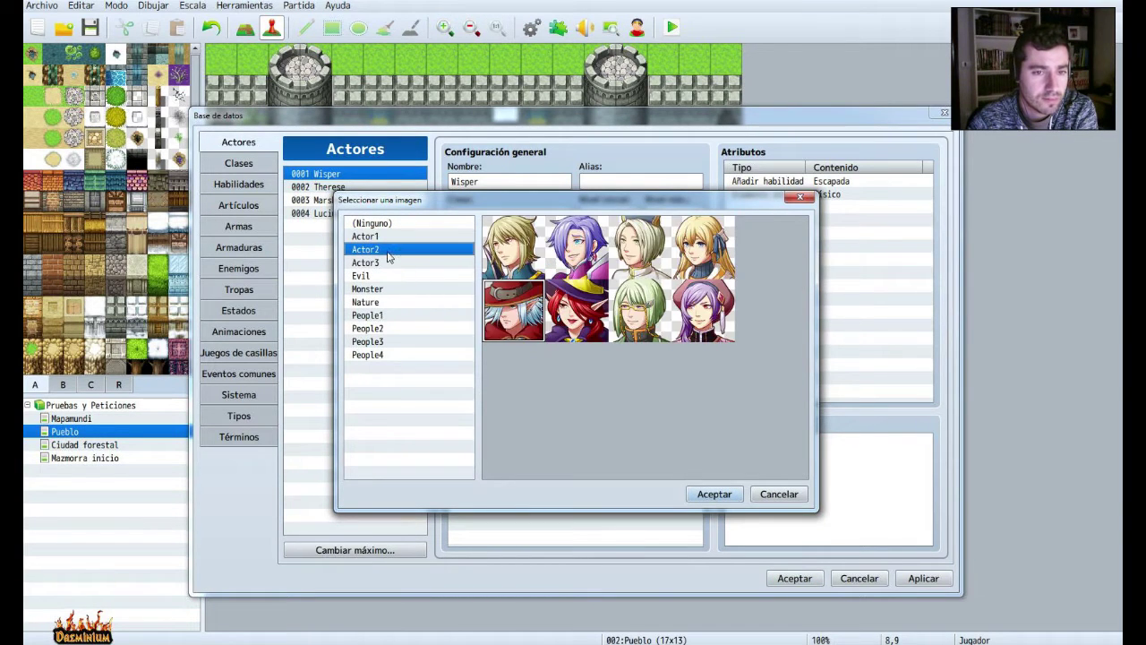
{"action": "left_click", "coordinate": [780, 494]}
Apply the changes to Wisper and close the database.
{"action": "left_click", "coordinate": [925, 579]}
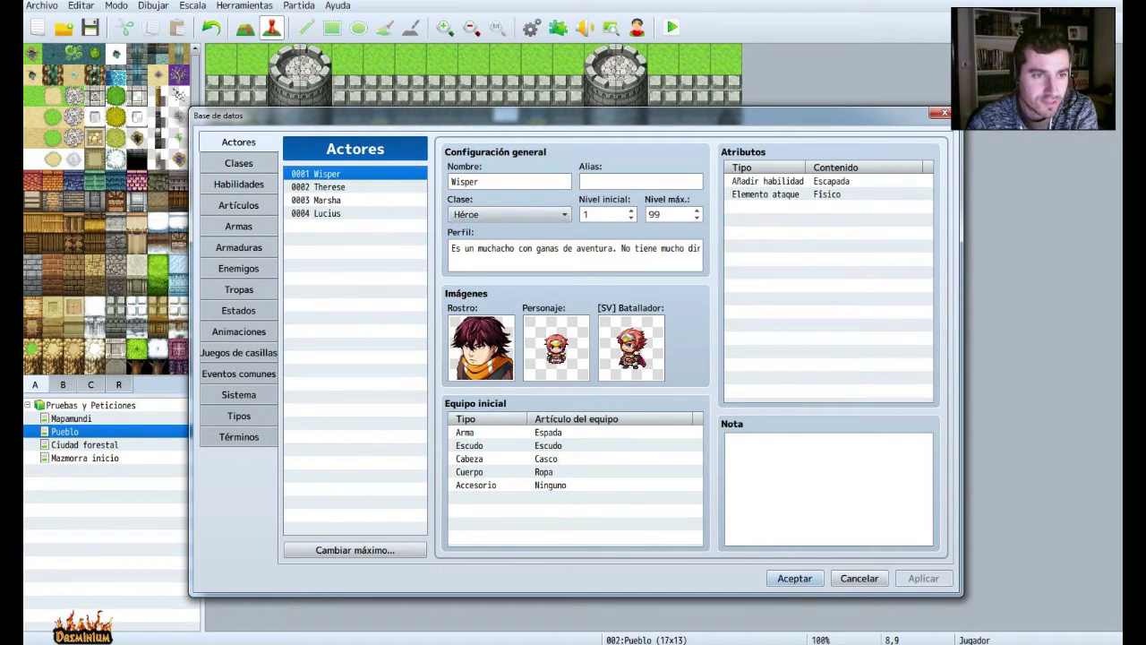
{"action": "left_click", "coordinate": [793, 579]}
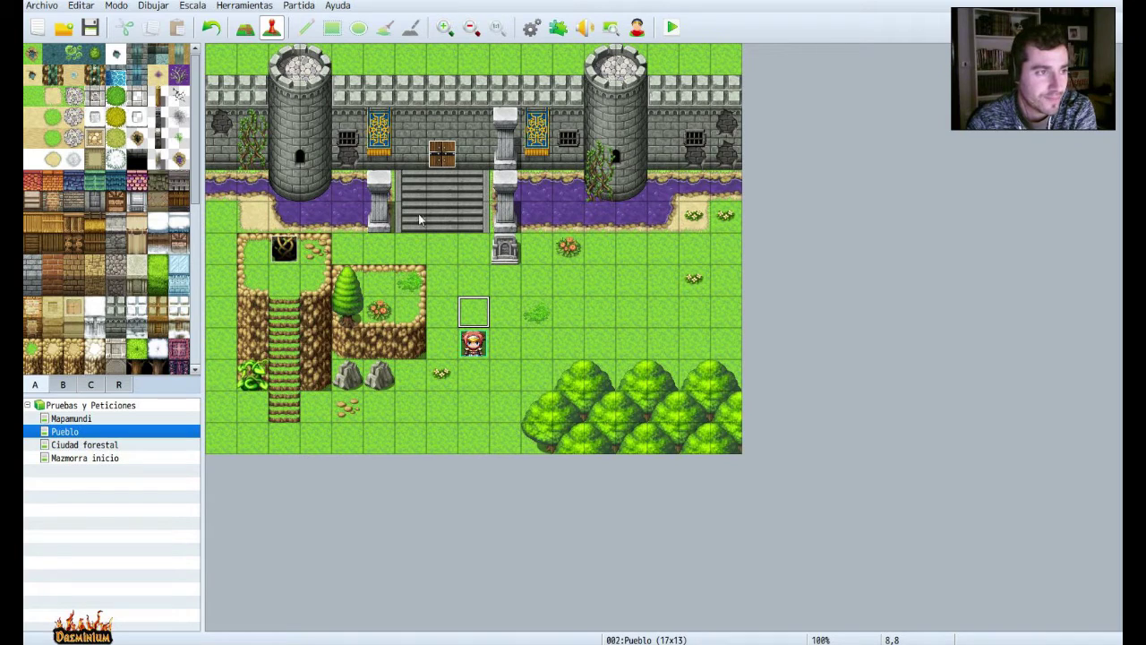
Create a new event on the Pueblo map at tile 7,5, at the foot of the castle stairs.
{"action": "left_click", "coordinate": [115, 96]}
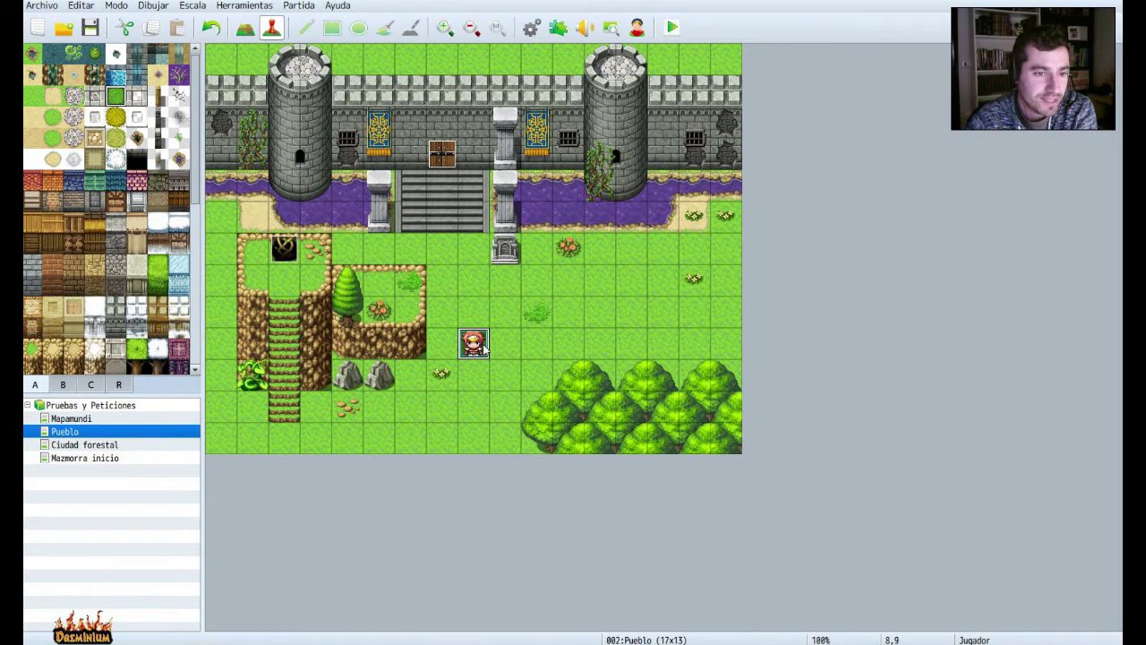
{"action": "right_click", "coordinate": [444, 219]}
{"action": "mouse_move", "coordinate": [497, 345]}
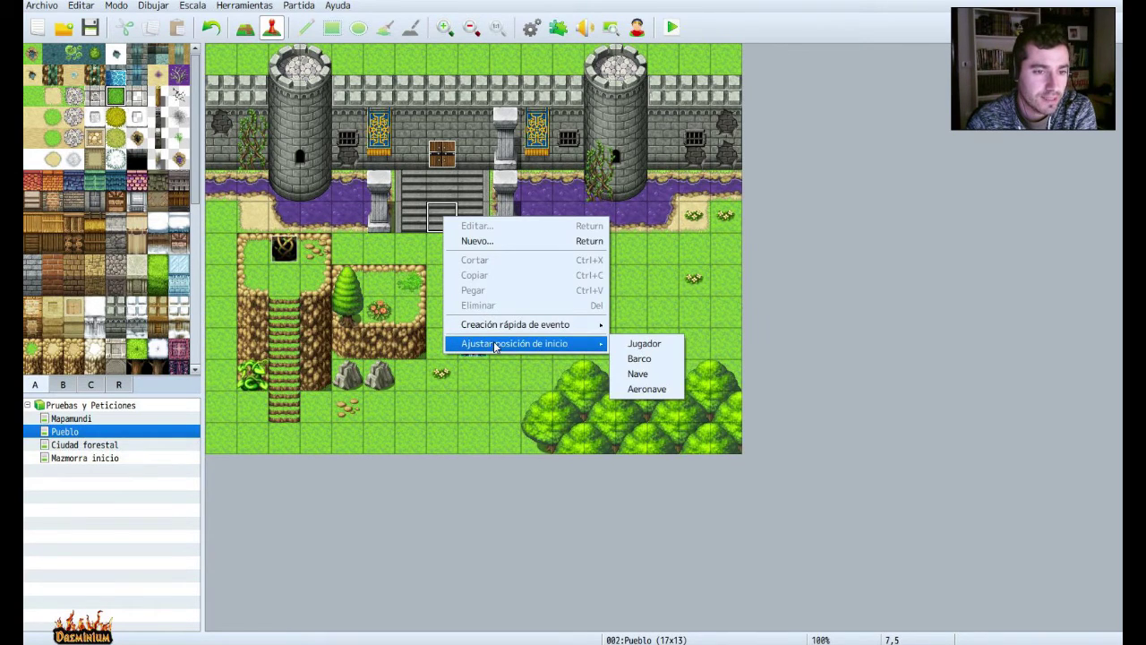
{"action": "mouse_move", "coordinate": [528, 329]}
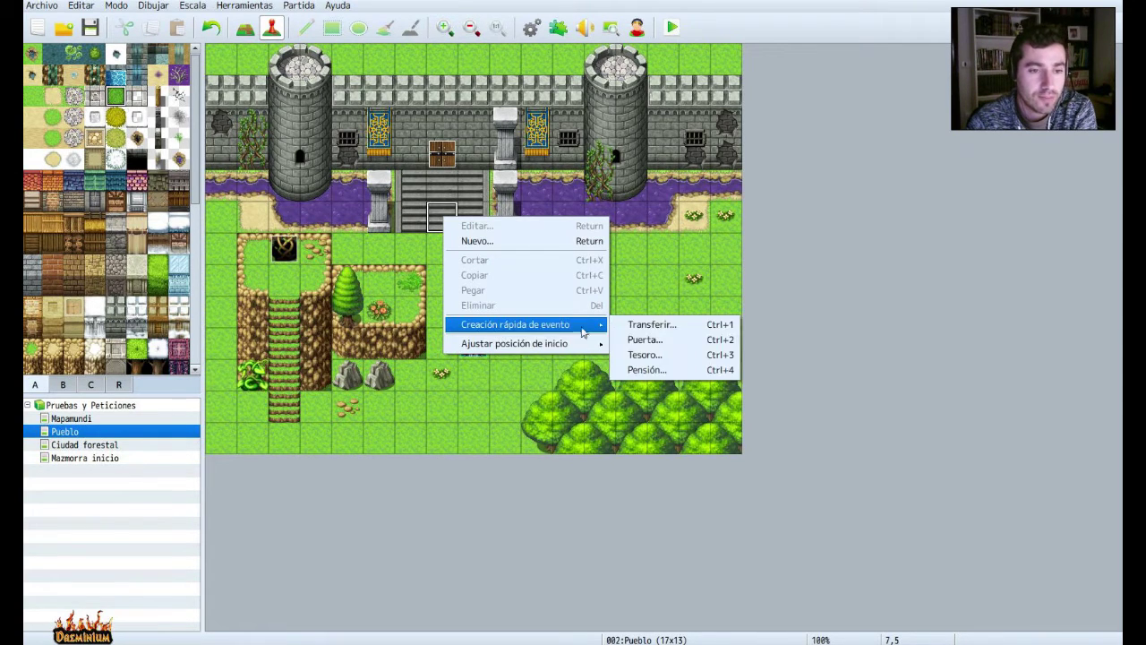
{"action": "left_click", "coordinate": [498, 242]}
Set the new event's image to the armoured guard with the plumed helmet from the People3 set.
{"action": "double_click", "coordinate": [281, 378]}
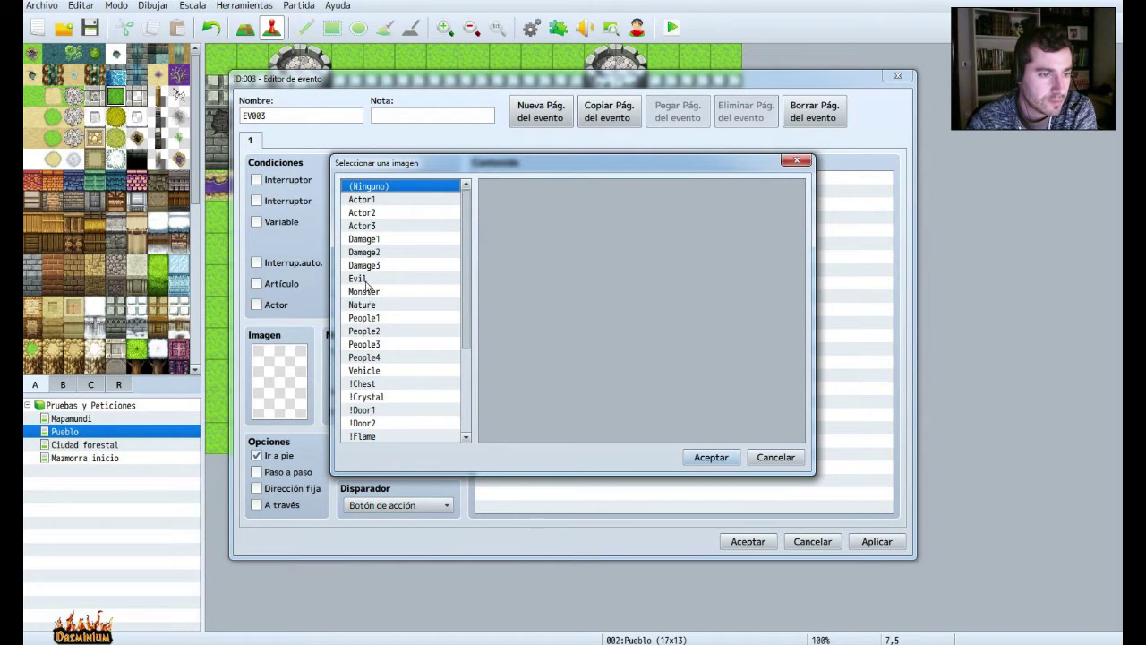
{"action": "left_click", "coordinate": [365, 371]}
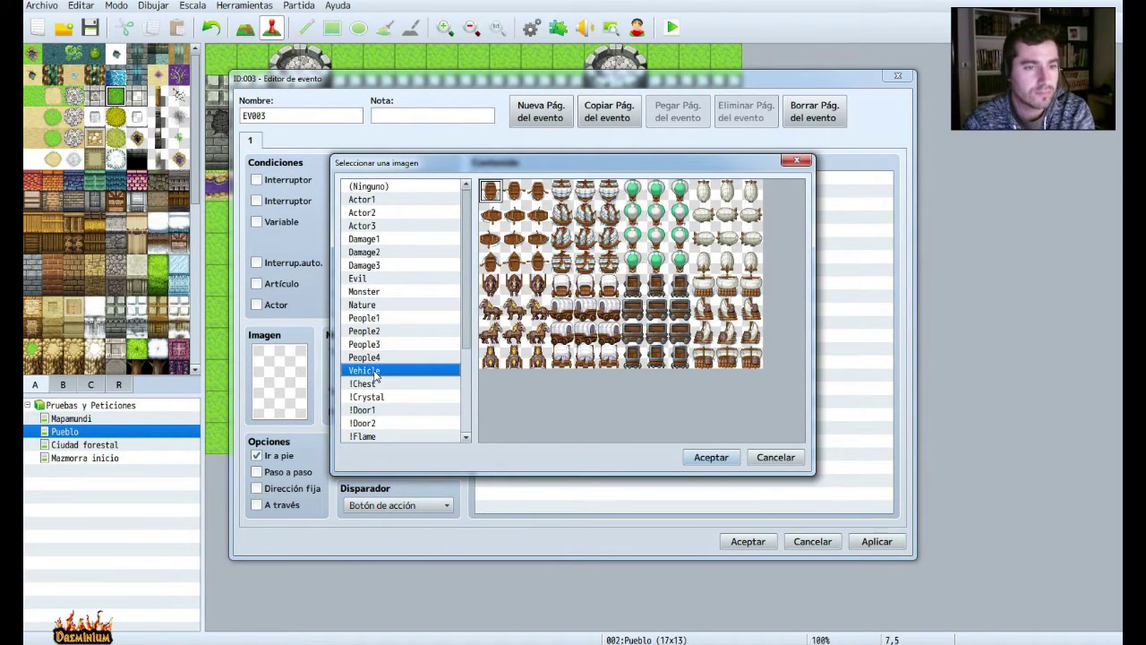
{"action": "key", "text": "Up"}
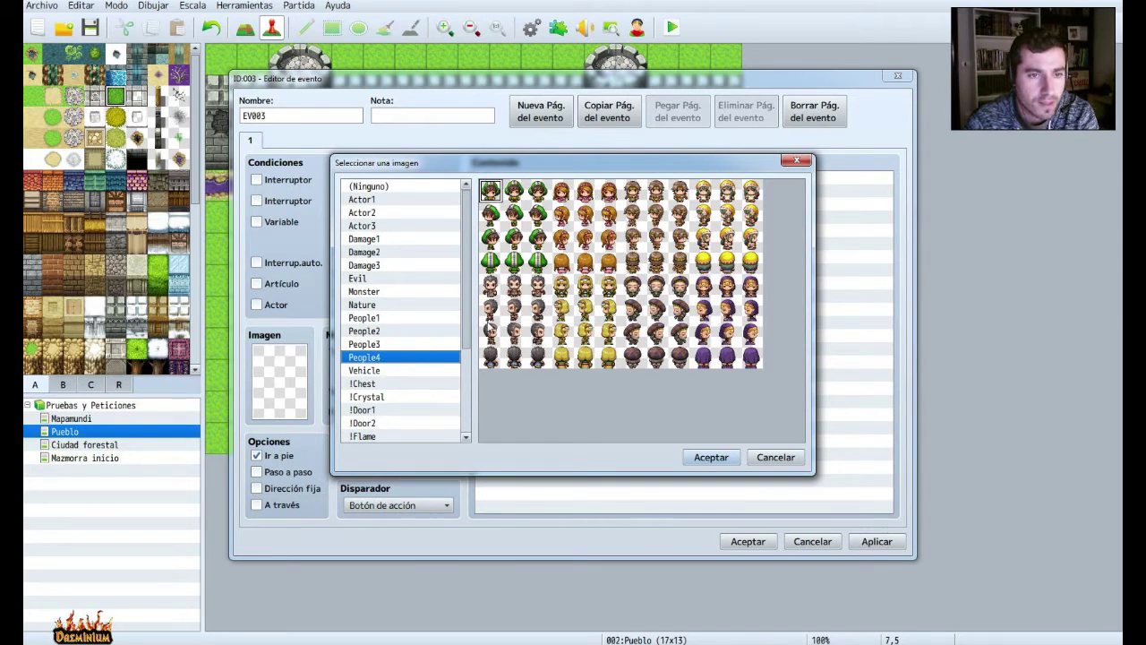
{"action": "key", "text": "Up"}
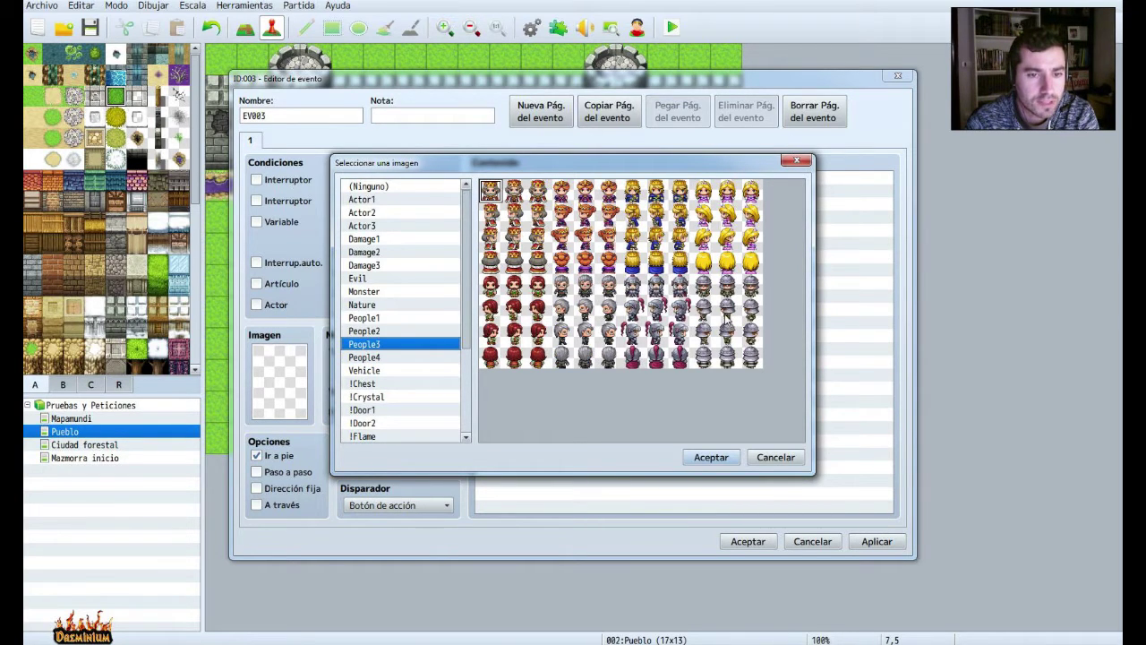
{"action": "double_click", "coordinate": [659, 287]}
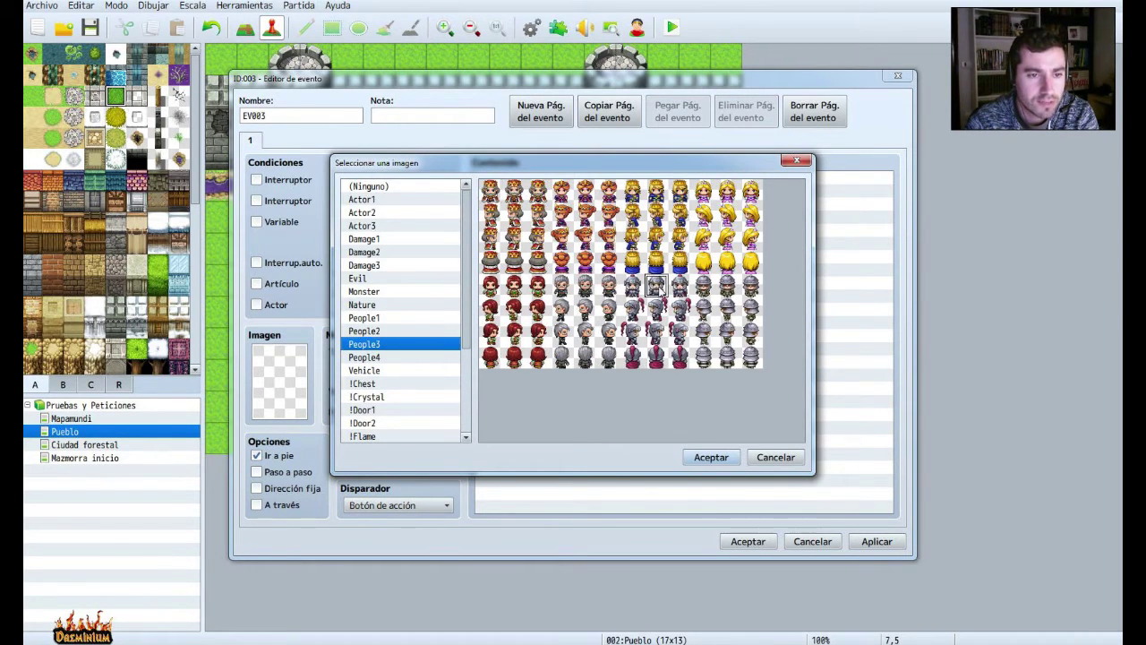
Apply the guard event's changes without adding any commands and close its editor.
{"action": "double_click", "coordinate": [520, 181]}
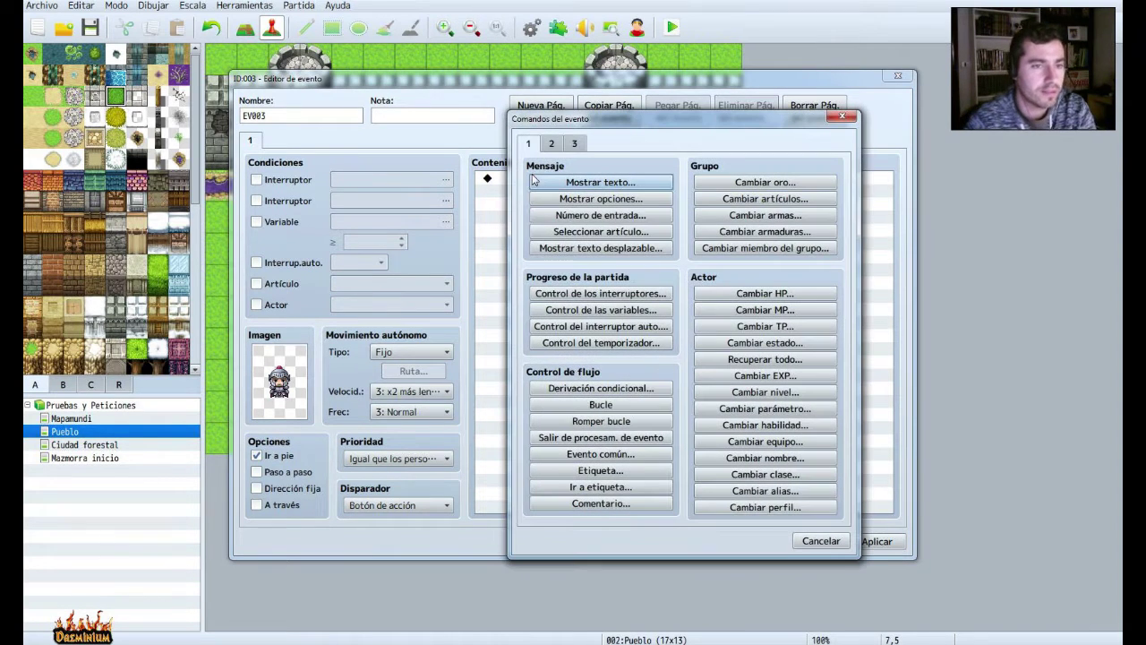
{"action": "left_click", "coordinate": [842, 117]}
{"action": "left_click", "coordinate": [874, 542]}
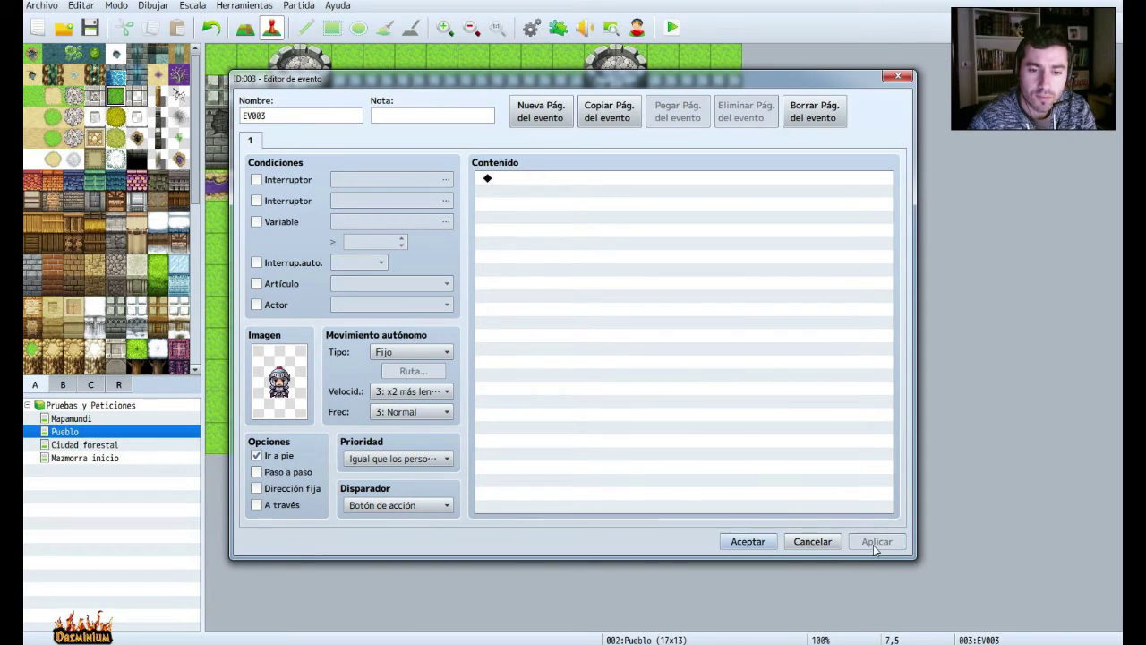
{"action": "left_click", "coordinate": [744, 541]}
Create a new event on the stair tile 6,5 beside the guard, with its trigger set to Toque del evento.
{"action": "left_click", "coordinate": [413, 224]}
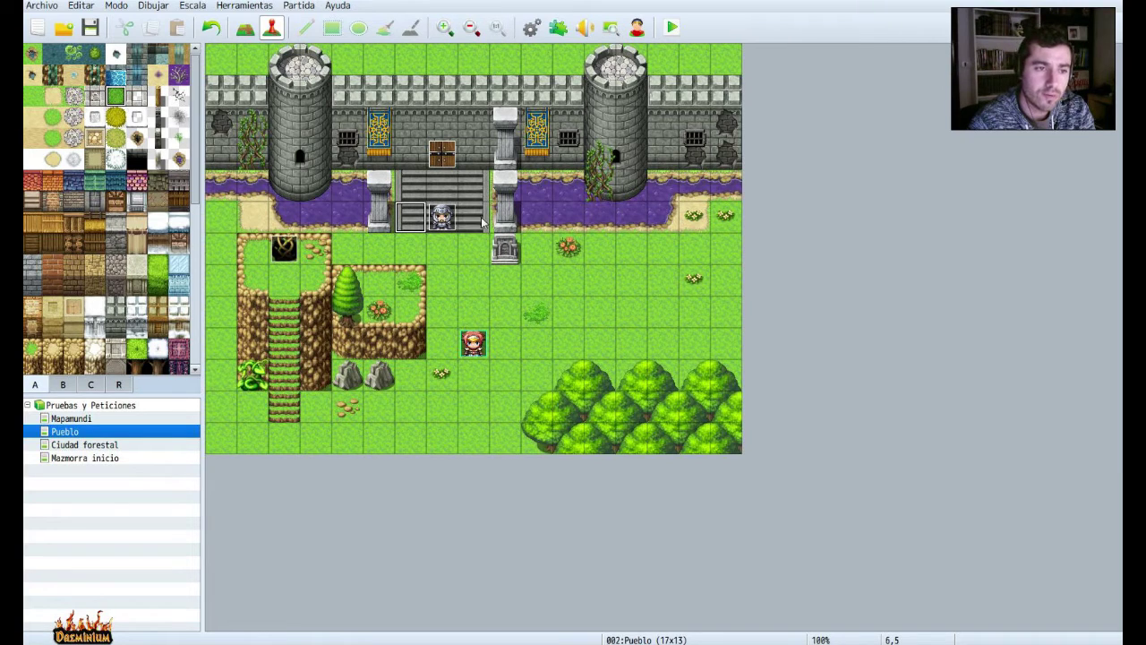
{"action": "right_click", "coordinate": [414, 230]}
{"action": "left_click", "coordinate": [443, 251]}
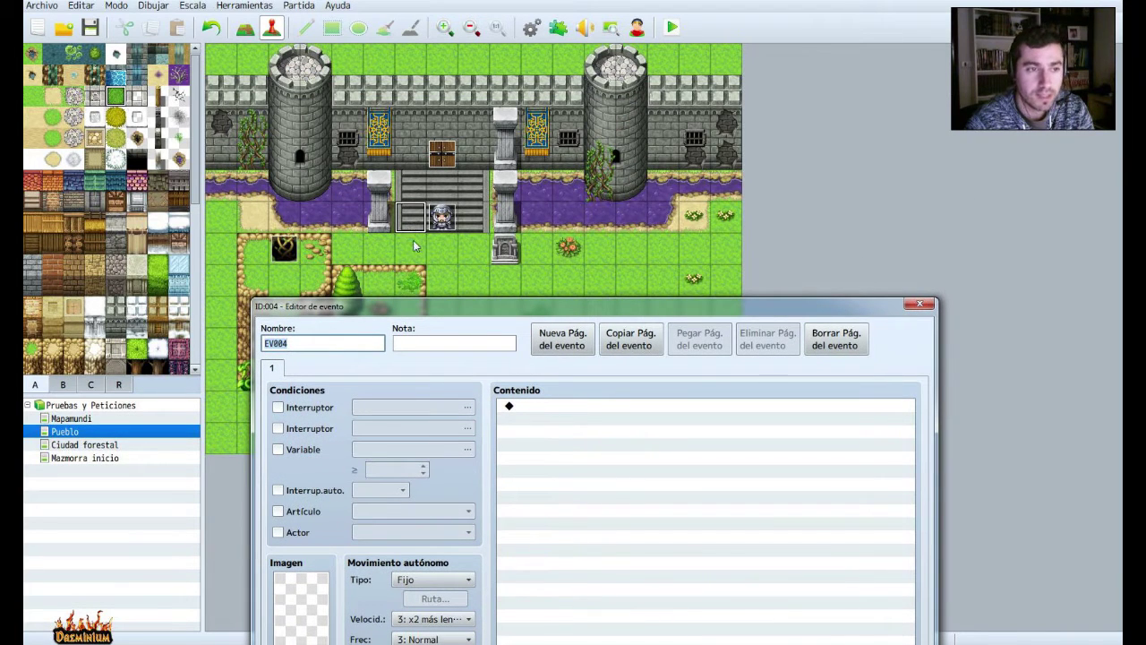
{"action": "left_click_drag", "start_coordinate": [450, 304], "coordinate": [464, 172]}
{"action": "left_click", "coordinate": [445, 599]}
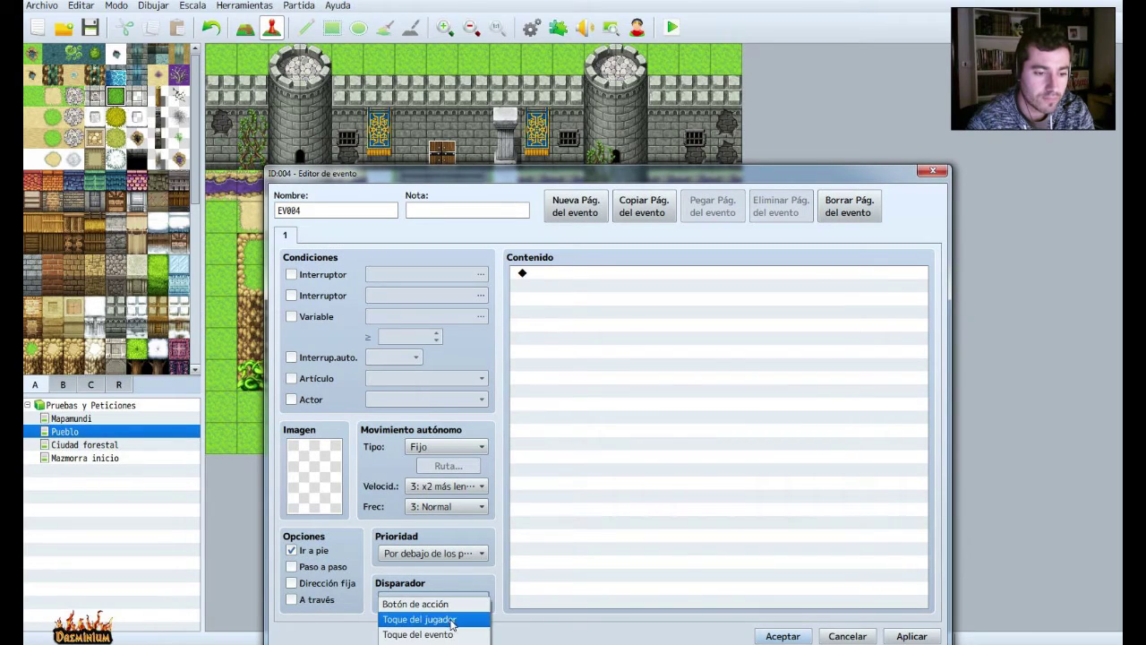
{"action": "left_click", "coordinate": [455, 634]}
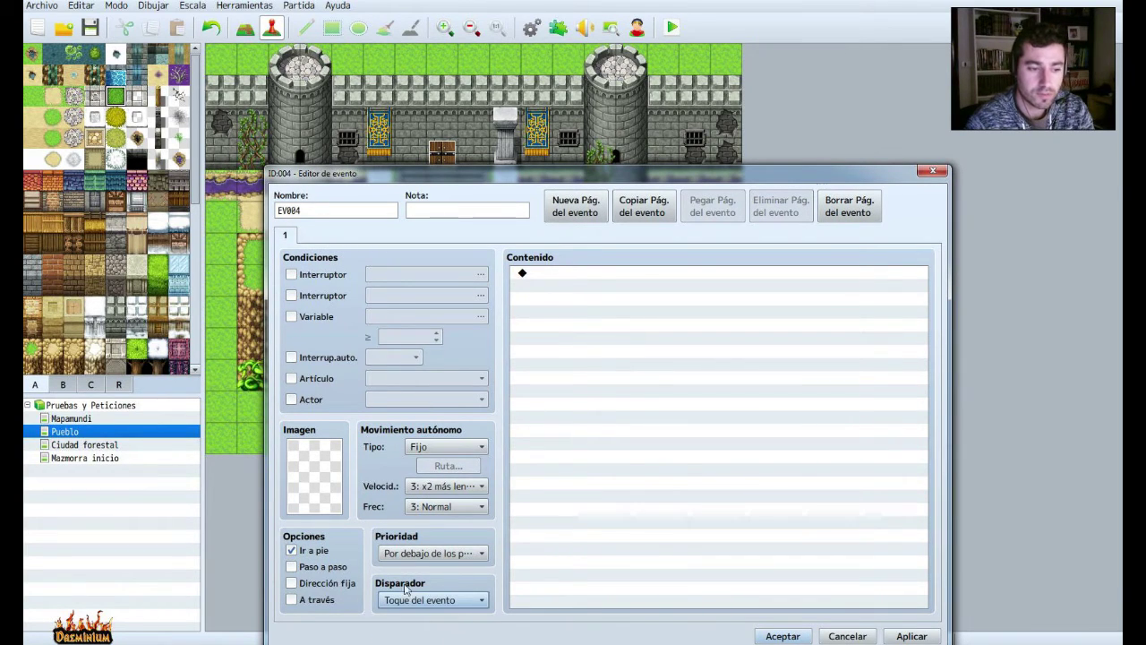
Add a Mostrar texto command to the new event, using the plumed knight's face from the People3 set.
{"action": "double_click", "coordinate": [556, 274]}
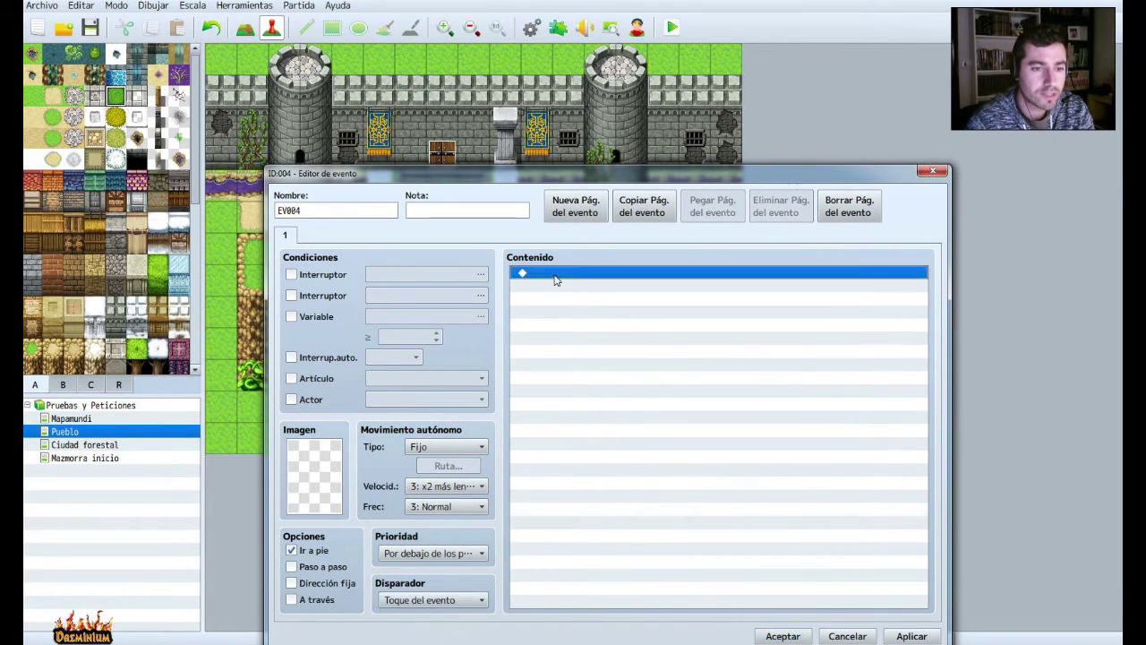
{"action": "left_click", "coordinate": [618, 277]}
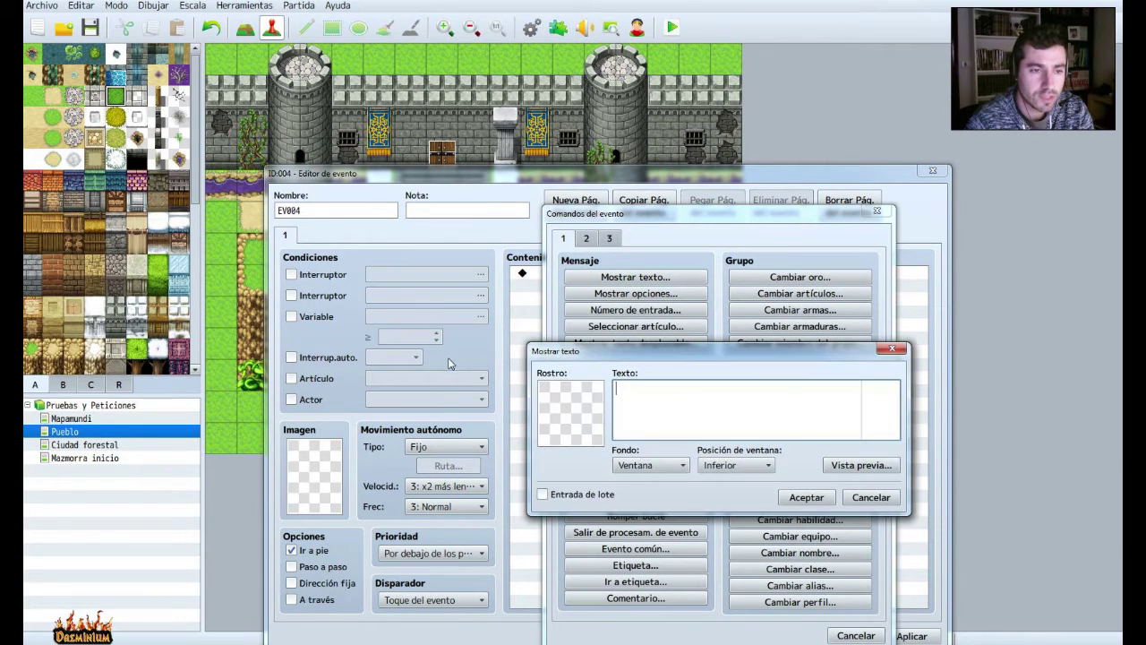
{"action": "double_click", "coordinate": [592, 425]}
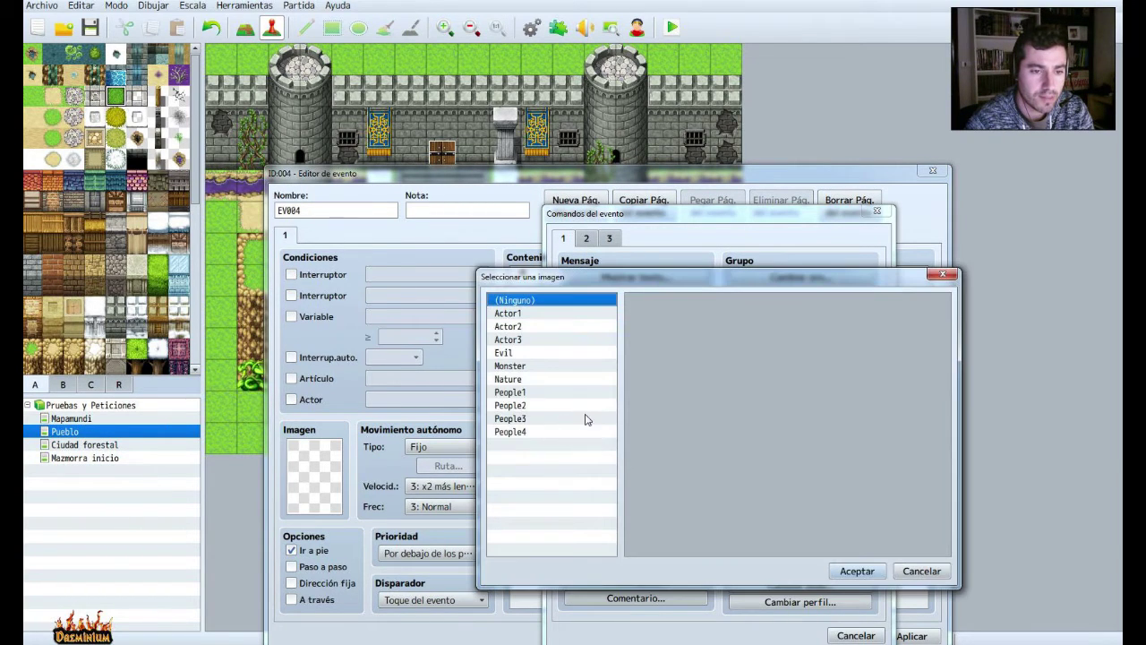
{"action": "left_click", "coordinate": [520, 392]}
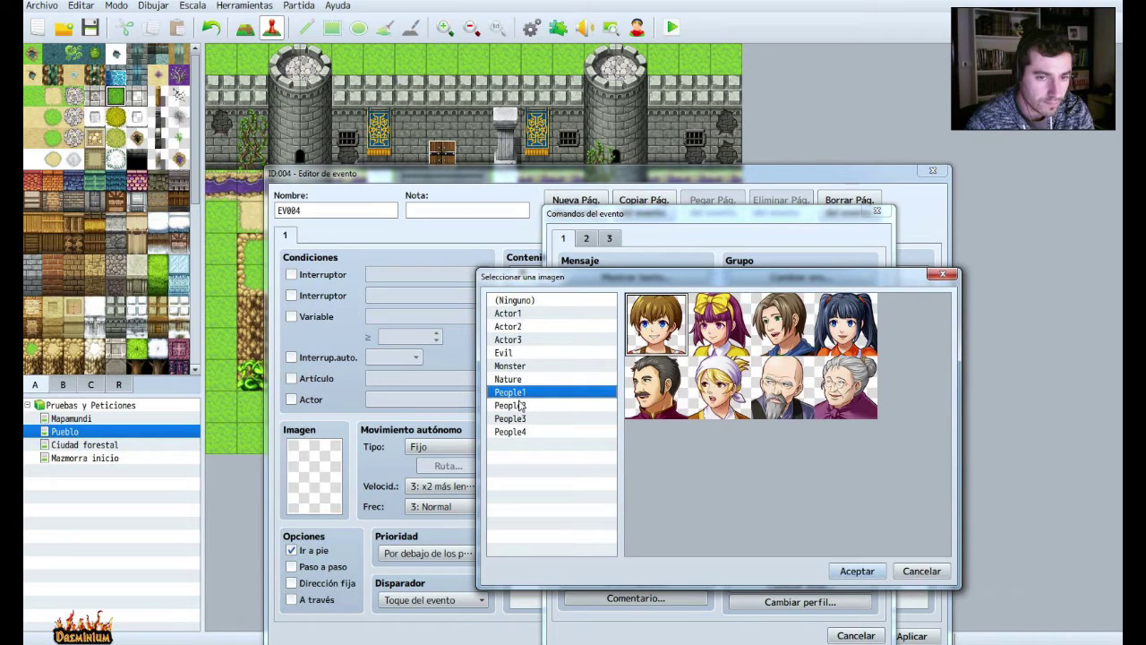
{"action": "left_click", "coordinate": [524, 406]}
{"action": "left_click", "coordinate": [524, 418]}
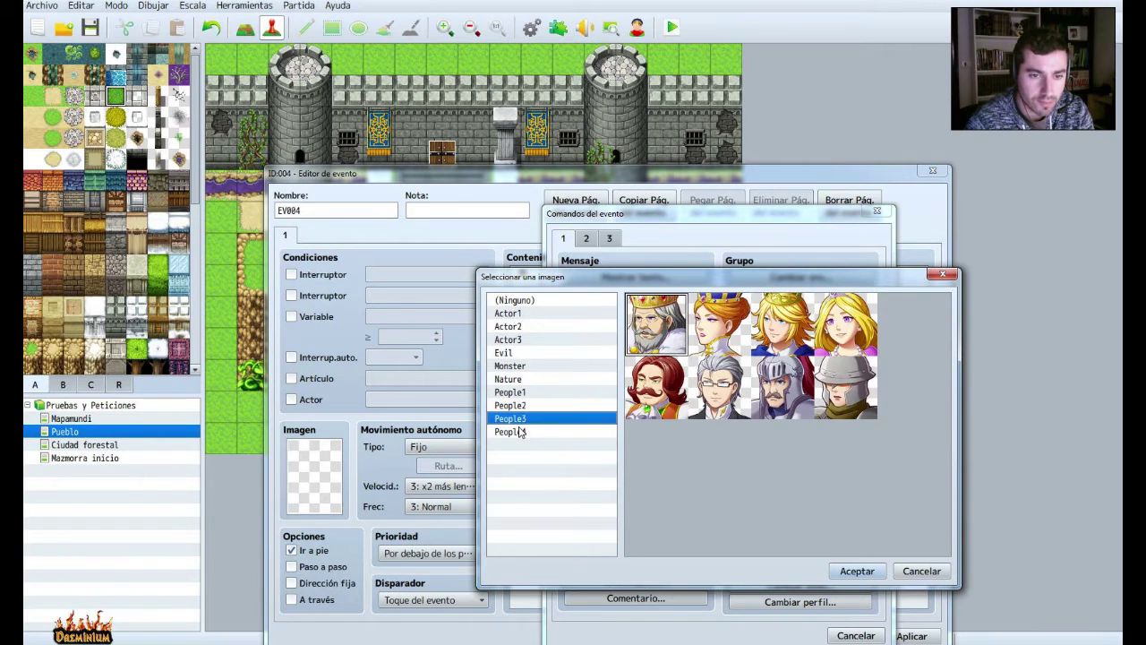
{"action": "double_click", "coordinate": [773, 412]}
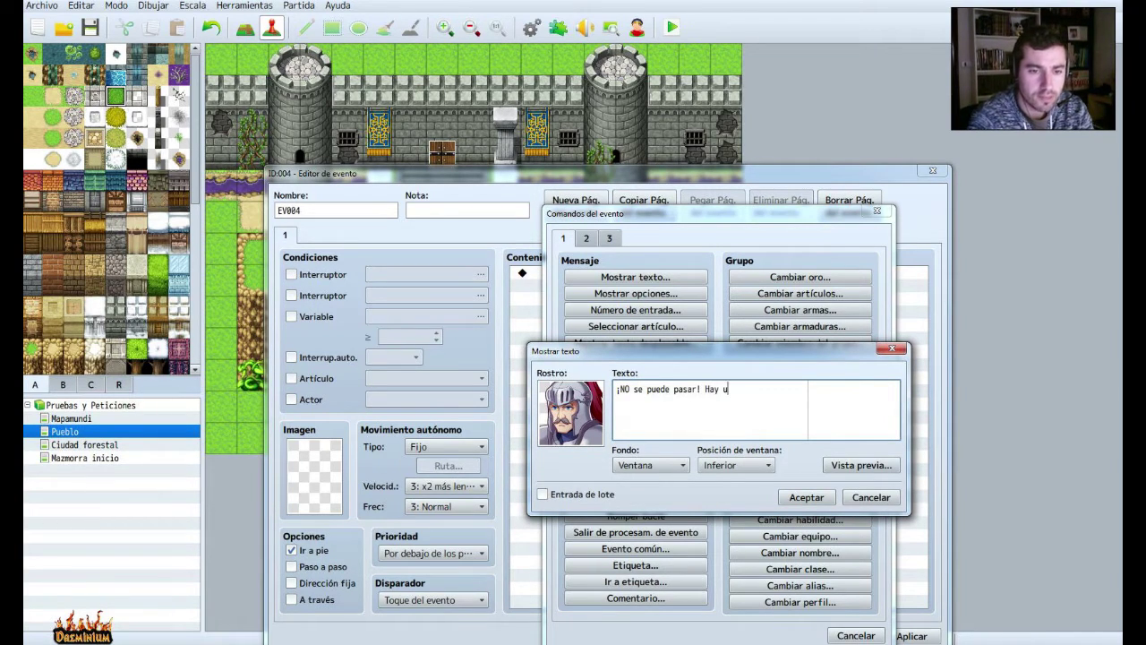
Write the message "¡No se puede pasar! Hay una infección en el pueblo." across two lines.
{"action": "type", "text": "na infección en"}
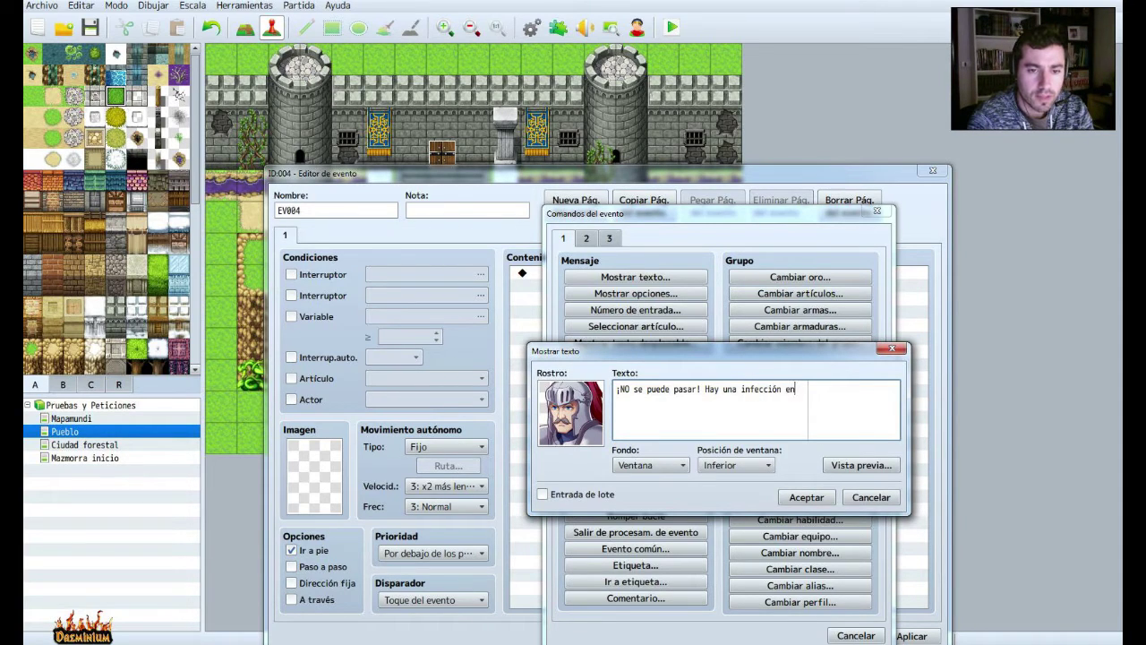
{"action": "type", "text": "el pueblo."}
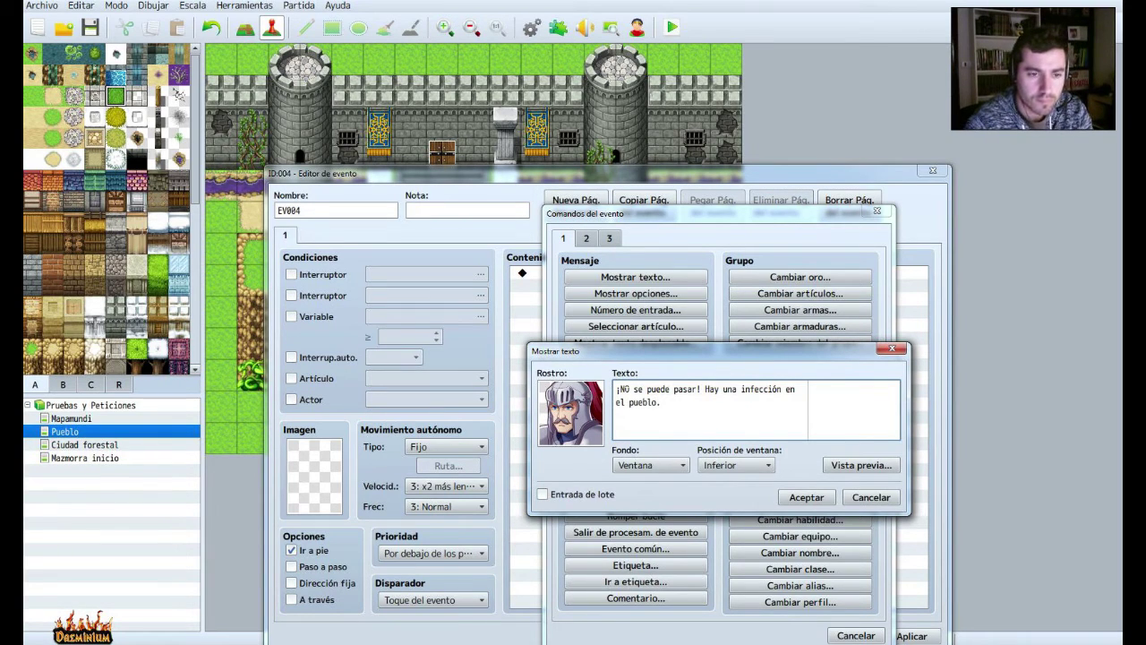
{"action": "key", "text": "BackSpace"}
{"action": "type", "text": "o"}
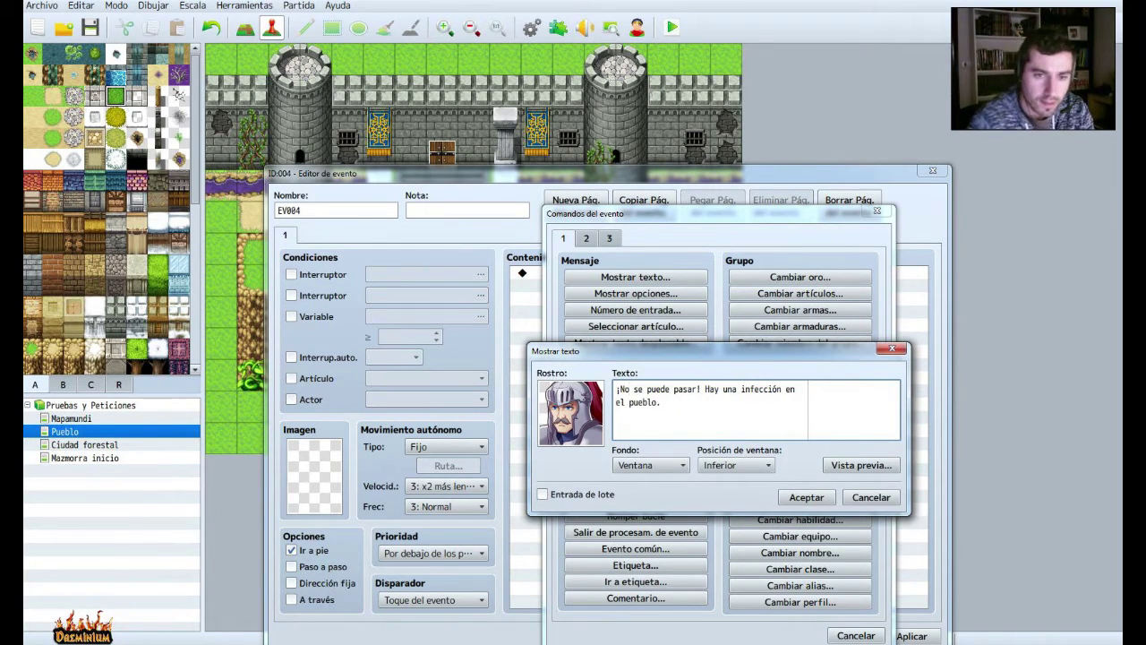
Insert a colour code before "infección", trying \c[1] and settling on \c[3], and preview the message each time.
{"action": "type", "text": "\\c"}
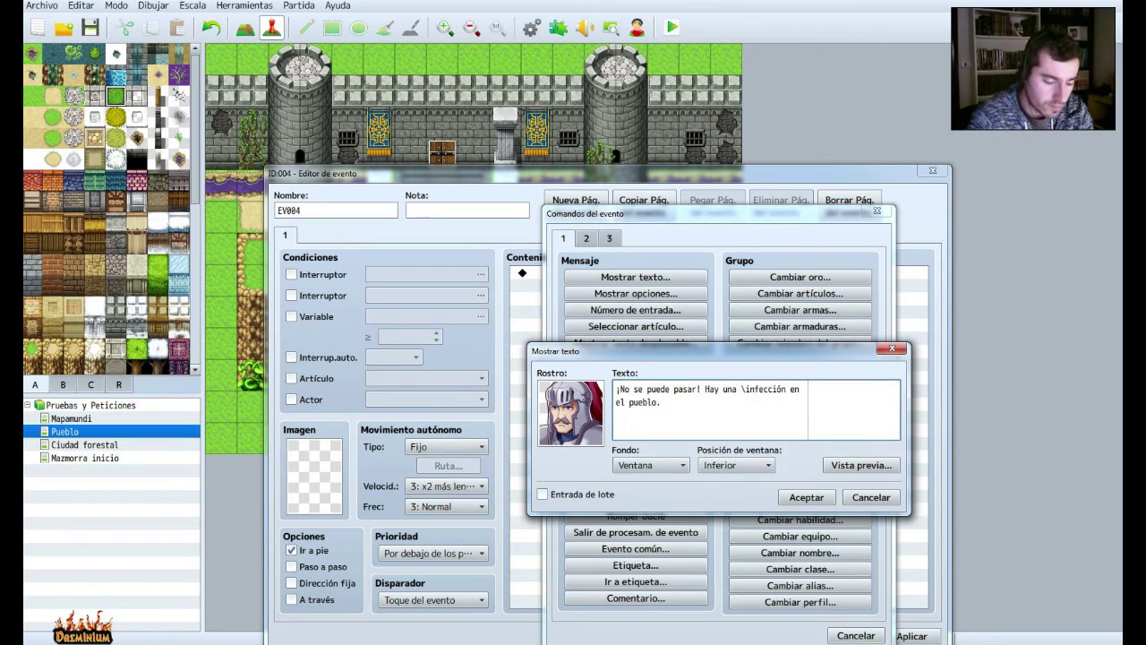
{"action": "type", "text": "[1]"}
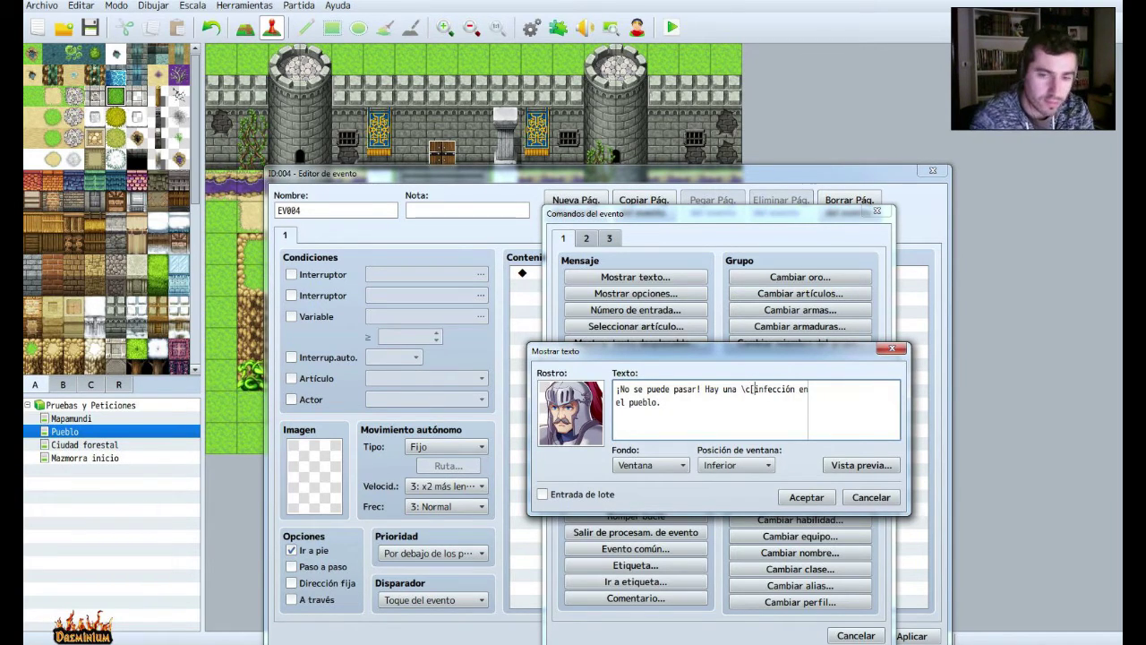
{"action": "left_click", "coordinate": [861, 464]}
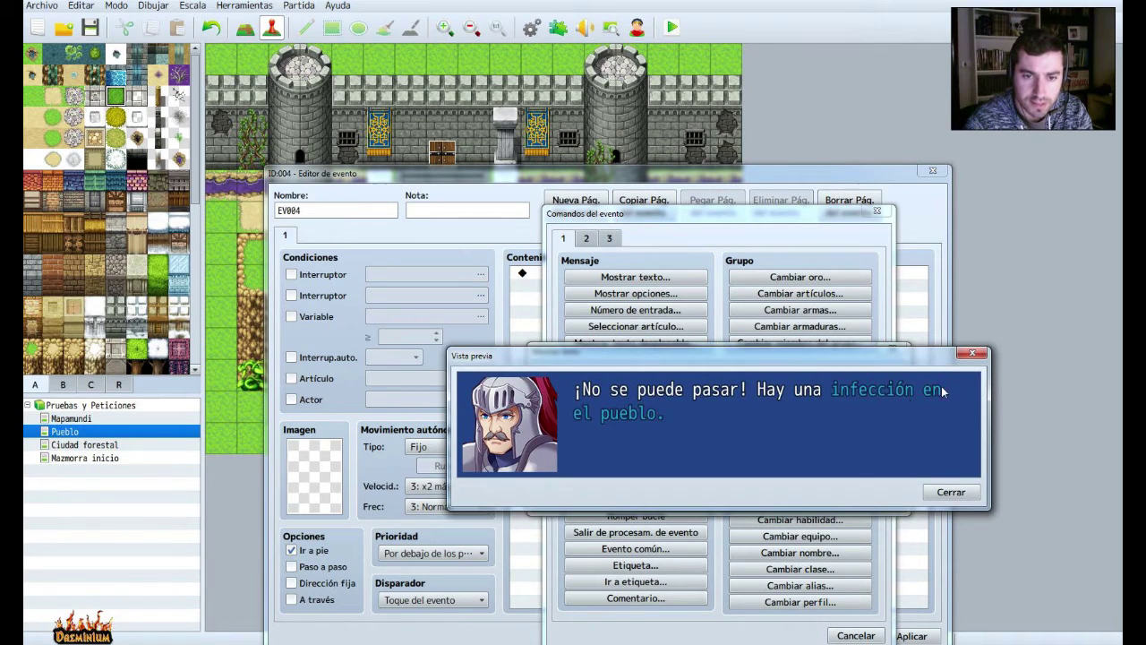
{"action": "left_click", "coordinate": [972, 353]}
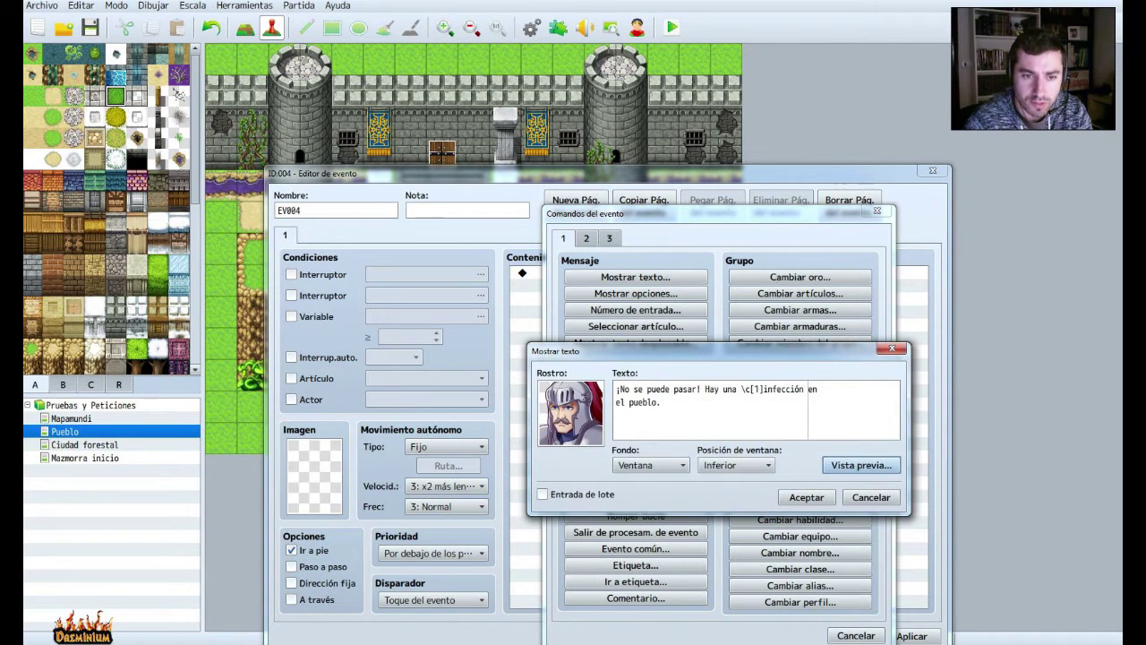
{"action": "left_click", "coordinate": [836, 464]}
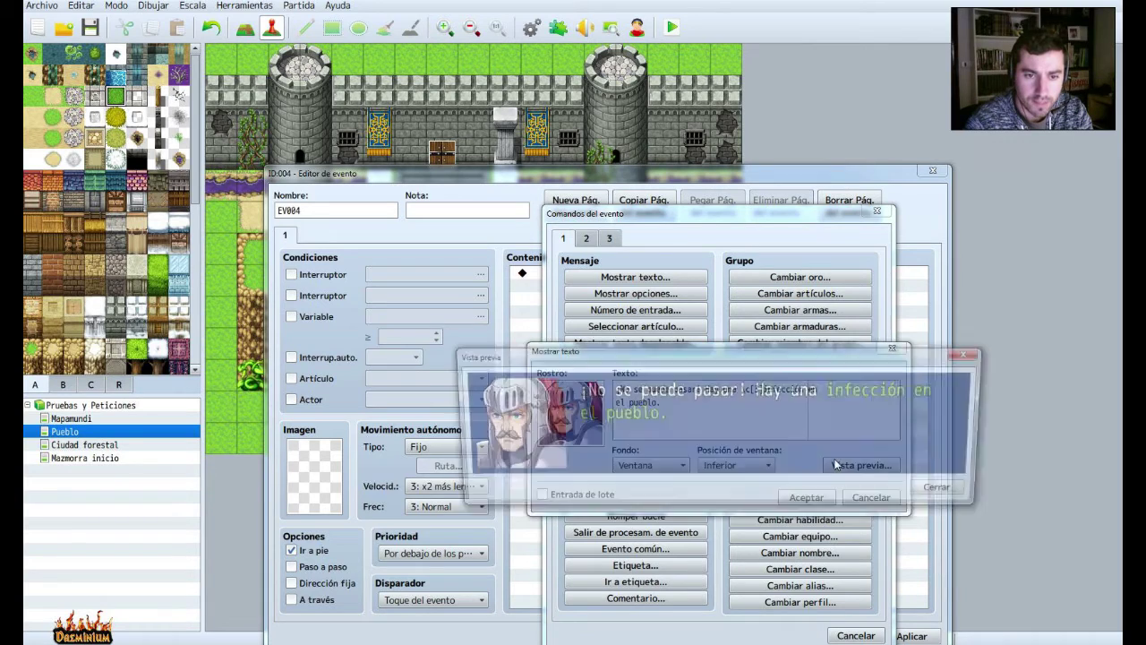
{"action": "left_click", "coordinate": [973, 353]}
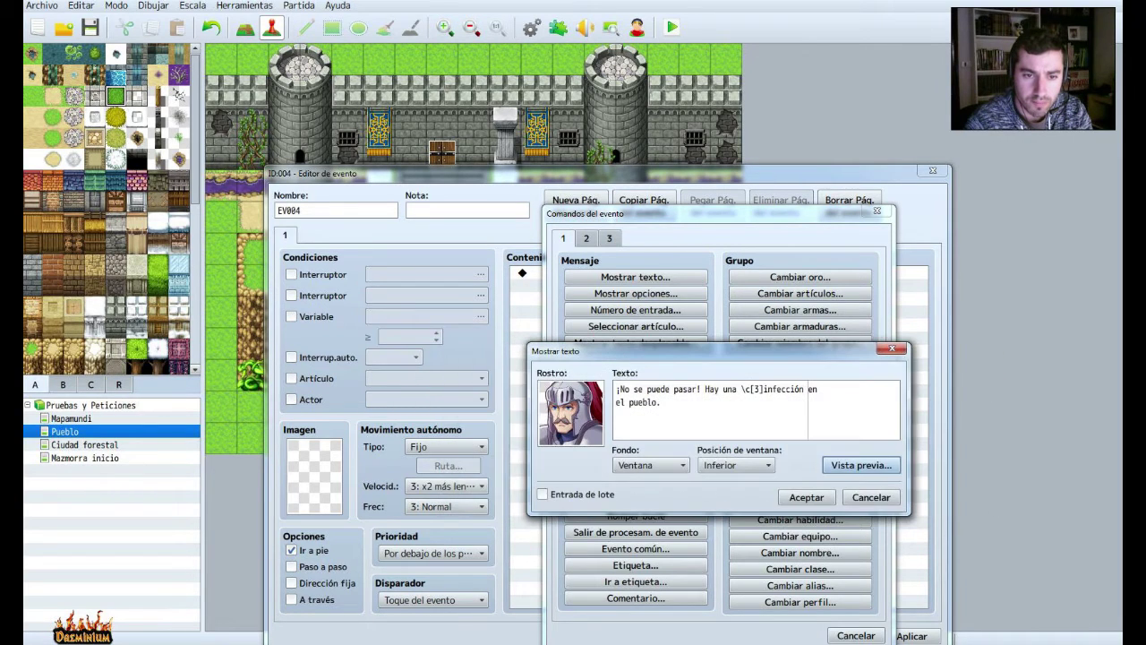
End the coloured text after "infección" with \c[0], preview the message and accept the text command.
{"action": "left_click", "coordinate": [803, 388]}
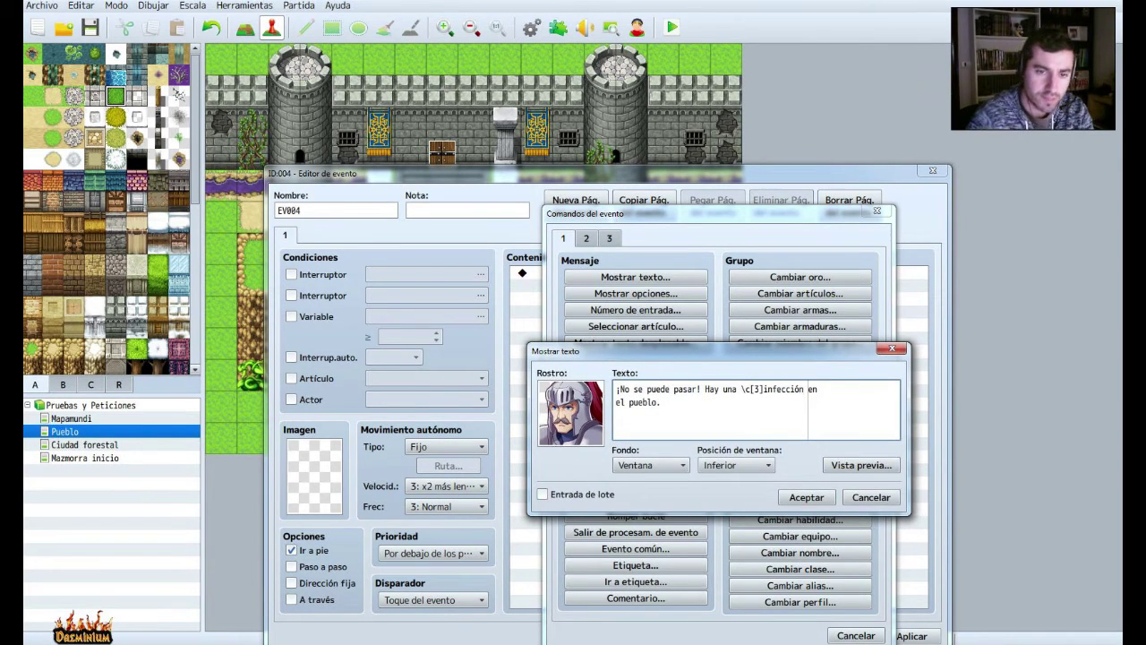
{"action": "type", "text": "\\c[0"}
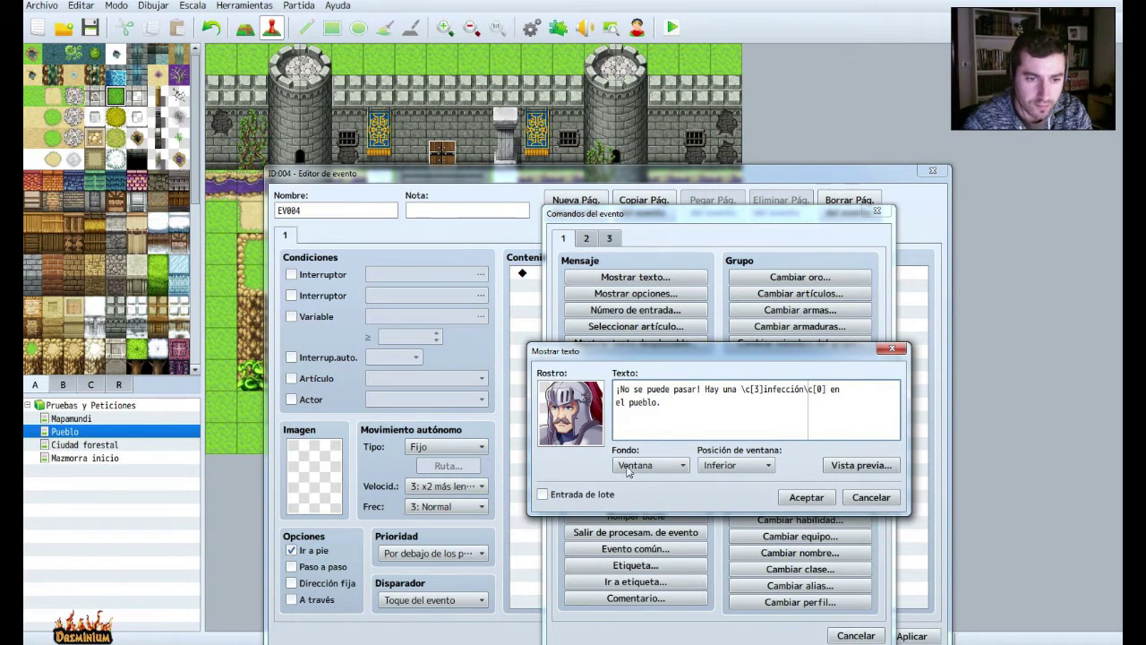
{"action": "left_click", "coordinate": [861, 465]}
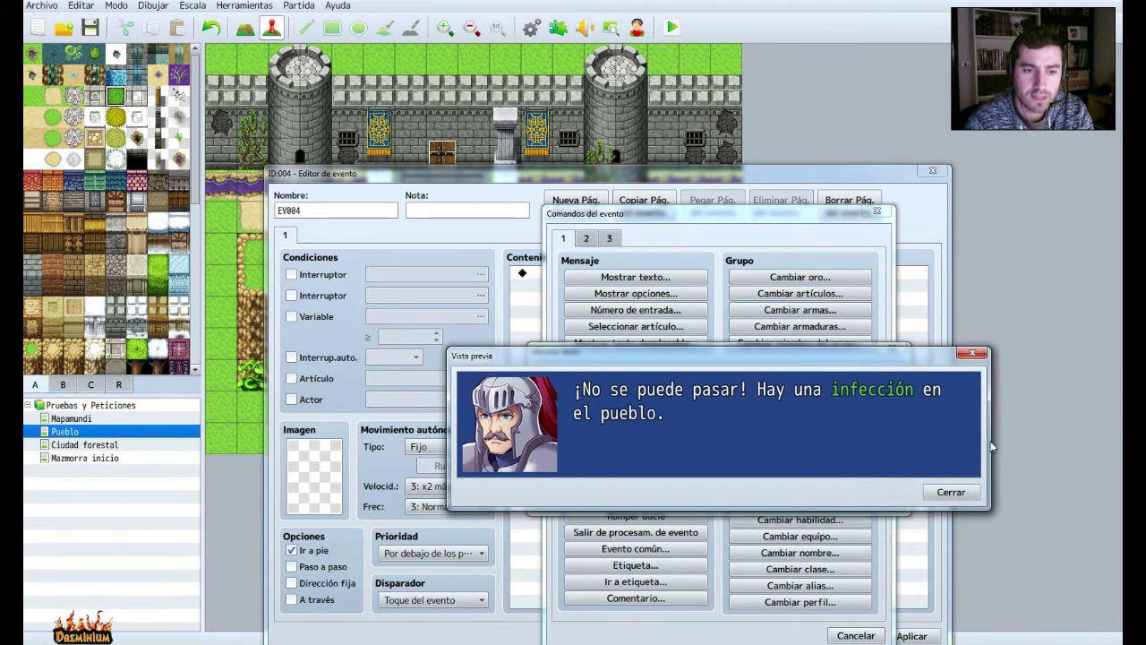
{"action": "left_click", "coordinate": [951, 492]}
{"action": "left_click", "coordinate": [805, 496]}
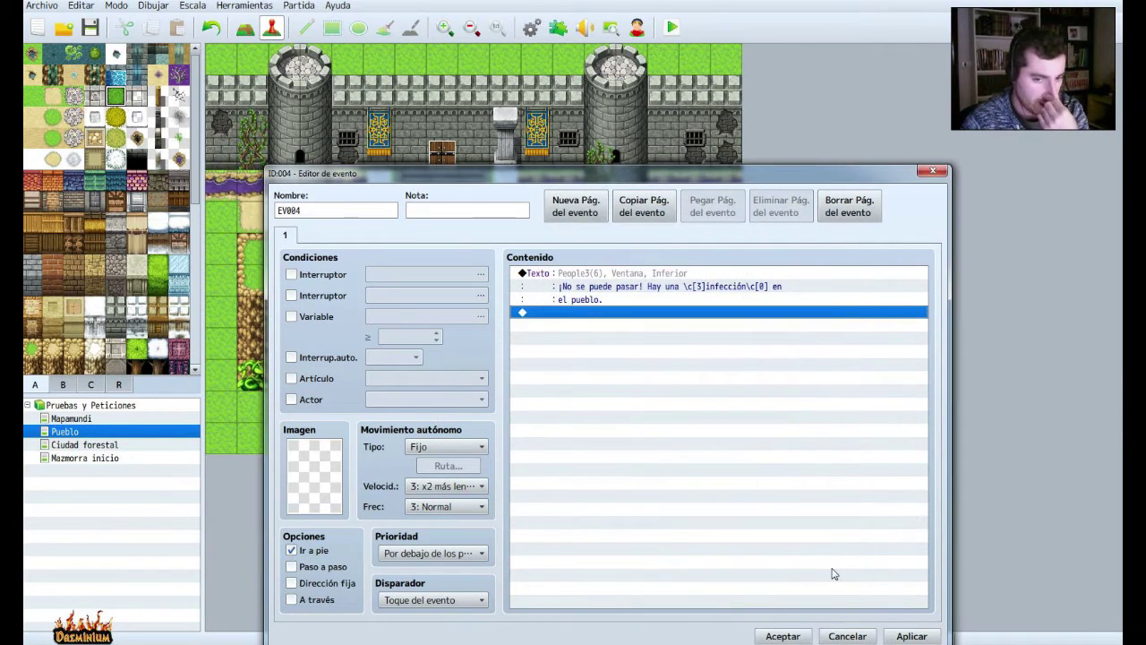
{"action": "double_click", "coordinate": [559, 312]}
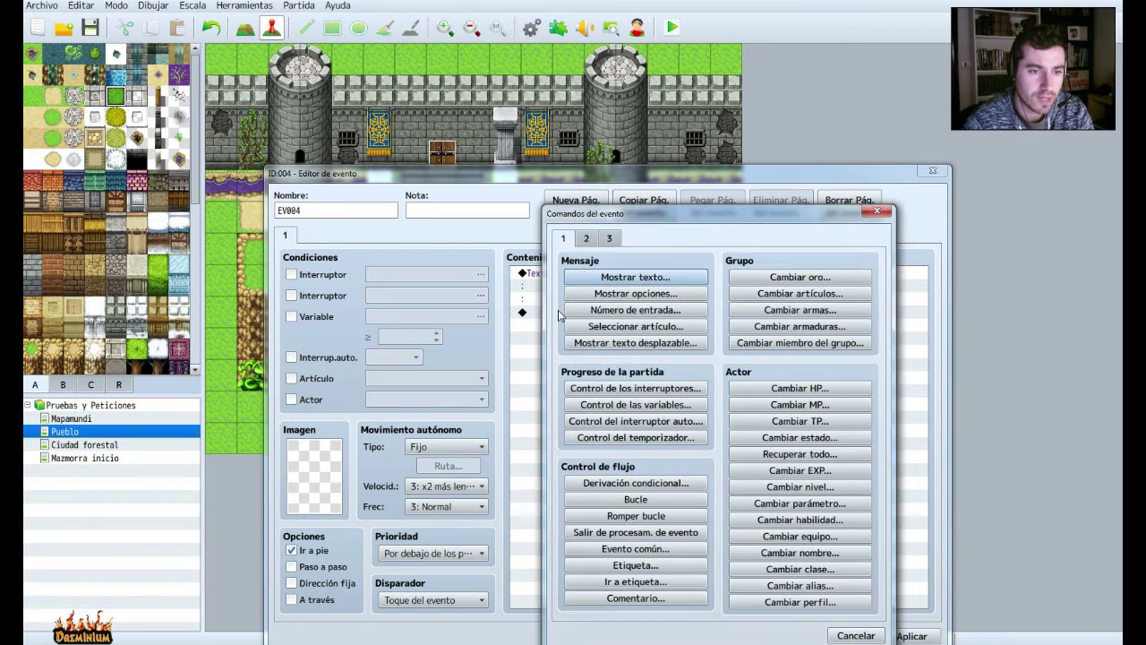
{"action": "left_click", "coordinate": [878, 213]}
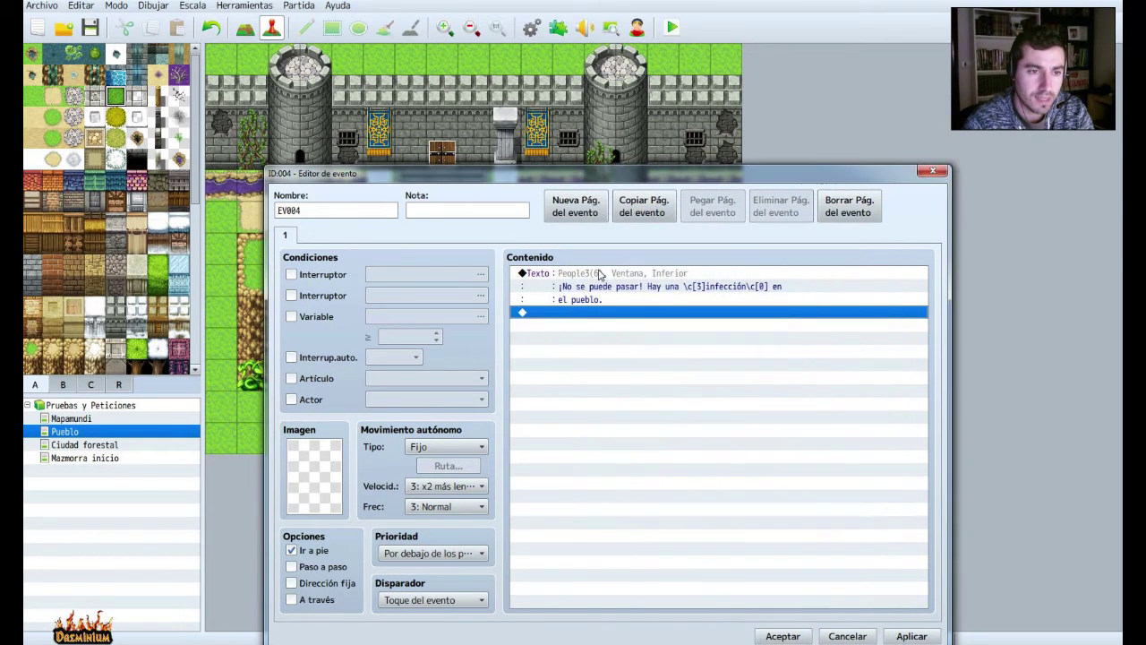
{"action": "left_click", "coordinate": [588, 273]}
{"action": "right_click", "coordinate": [589, 274]}
{"action": "key", "text": "Escape"}
{"action": "double_click", "coordinate": [613, 312]}
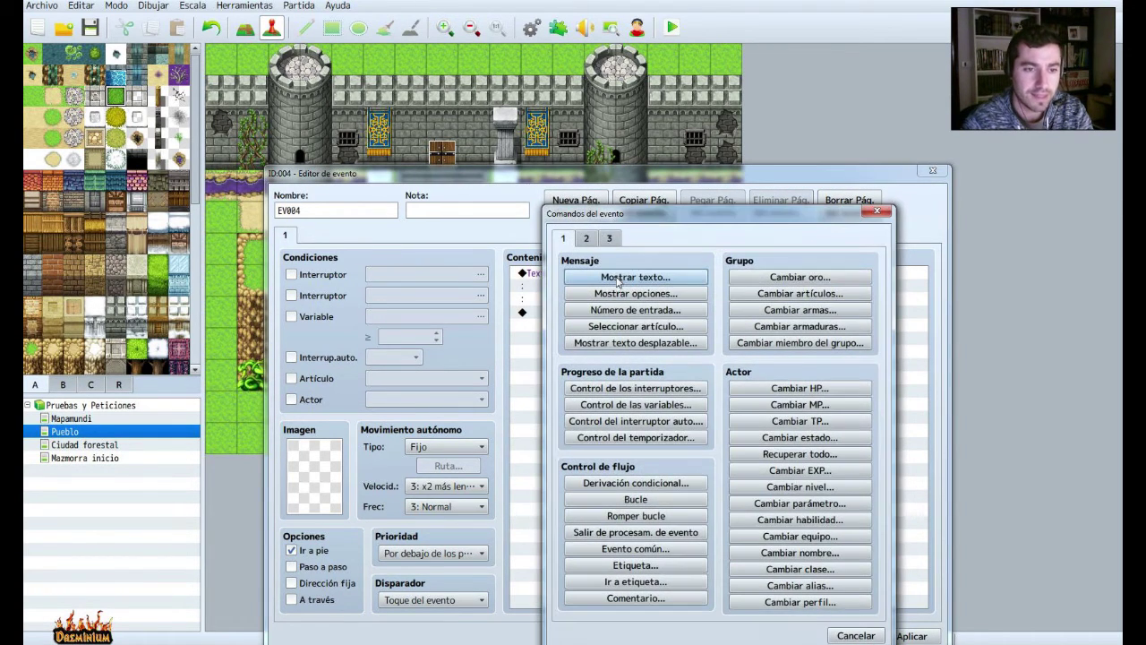
{"action": "left_click", "coordinate": [885, 212]}
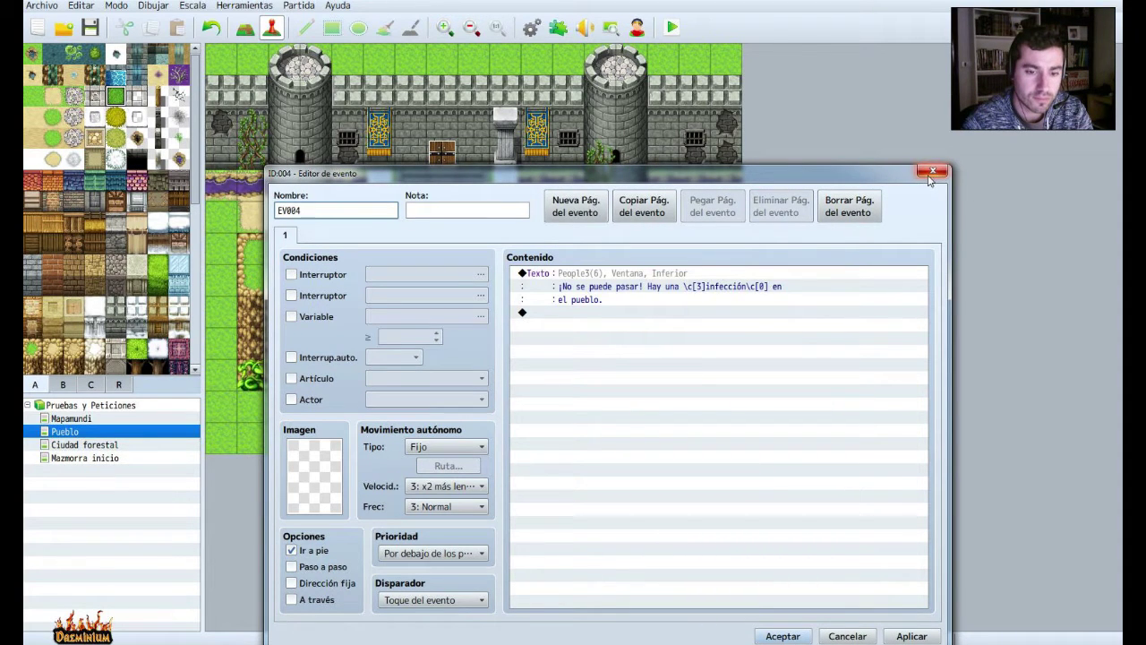
Apply the changes to the message event at tile 6,5 and close its editor.
{"action": "left_click", "coordinate": [909, 634]}
{"action": "left_click", "coordinate": [769, 635]}
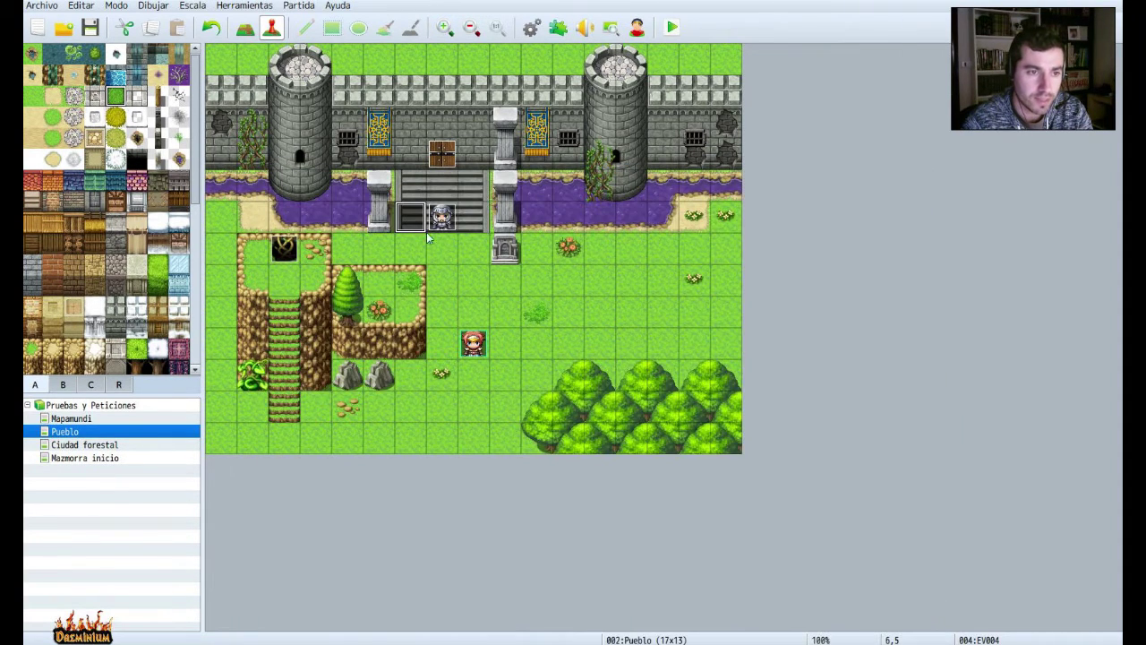
Rename the guard event at tile 7,5 as "Soldado Puerta Villaventura" and save it.
{"action": "right_click", "coordinate": [438, 220]}
{"action": "left_click", "coordinate": [470, 229]}
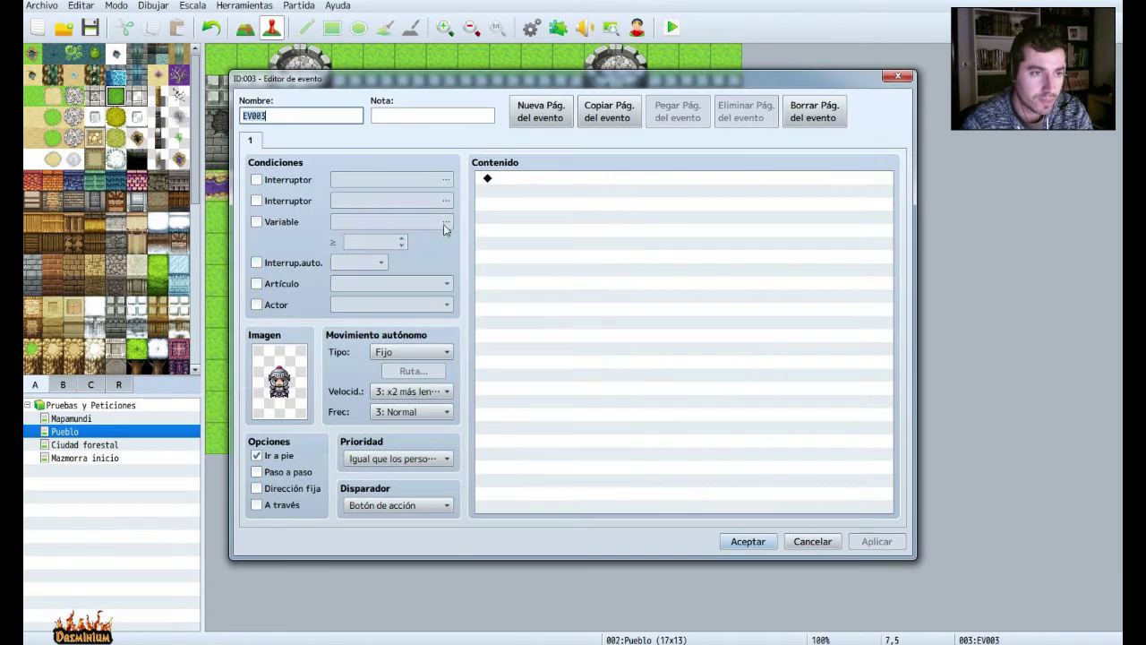
{"action": "type", "text": "Soldado Puerta"}
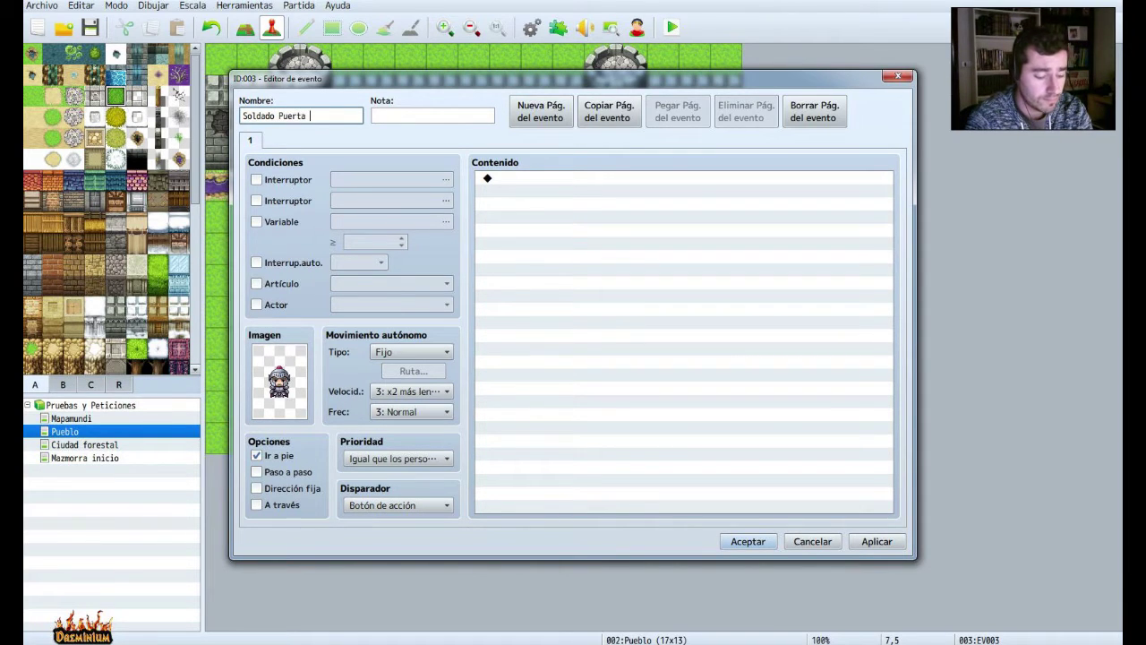
{"action": "type", "text": "Villaventura"}
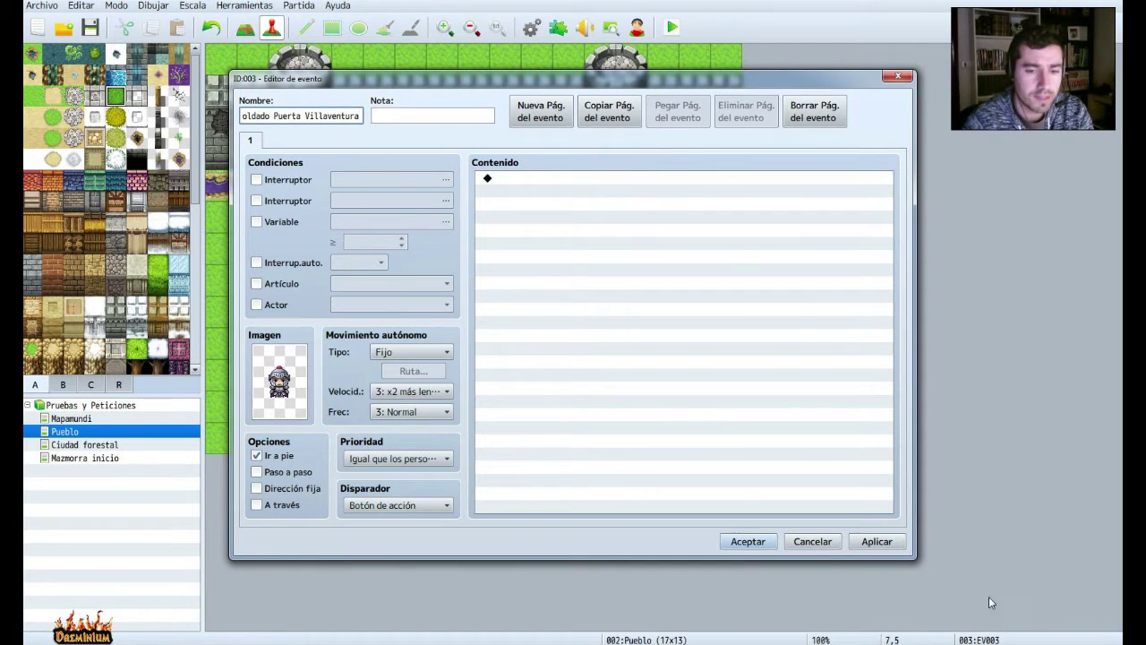
{"action": "left_click", "coordinate": [872, 542]}
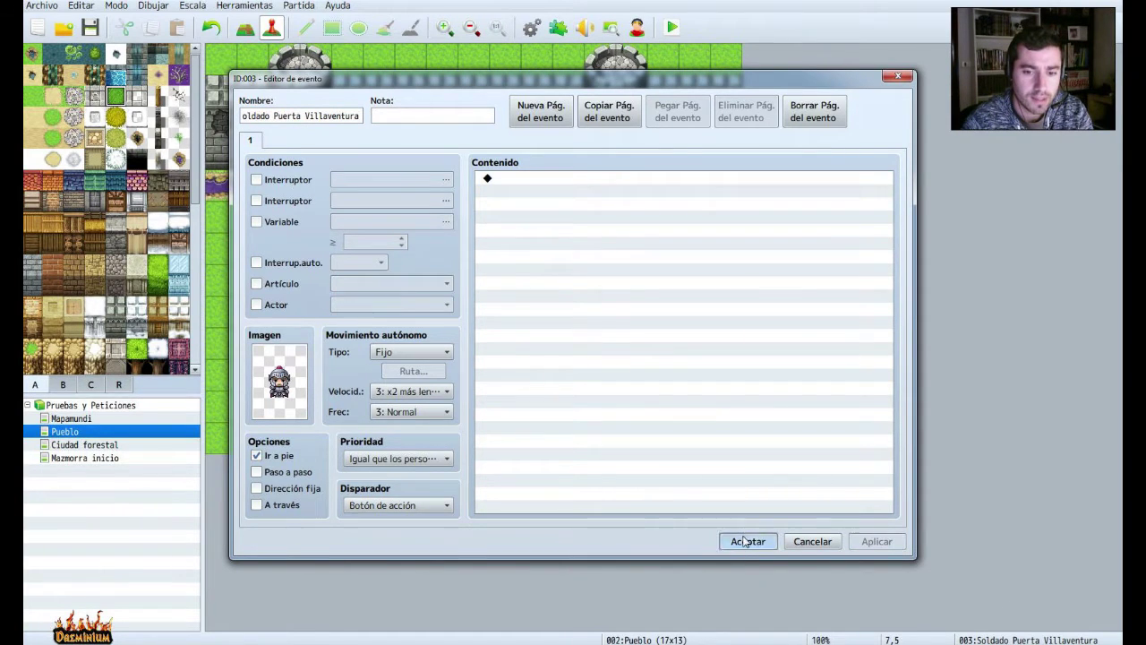
{"action": "left_click", "coordinate": [748, 541]}
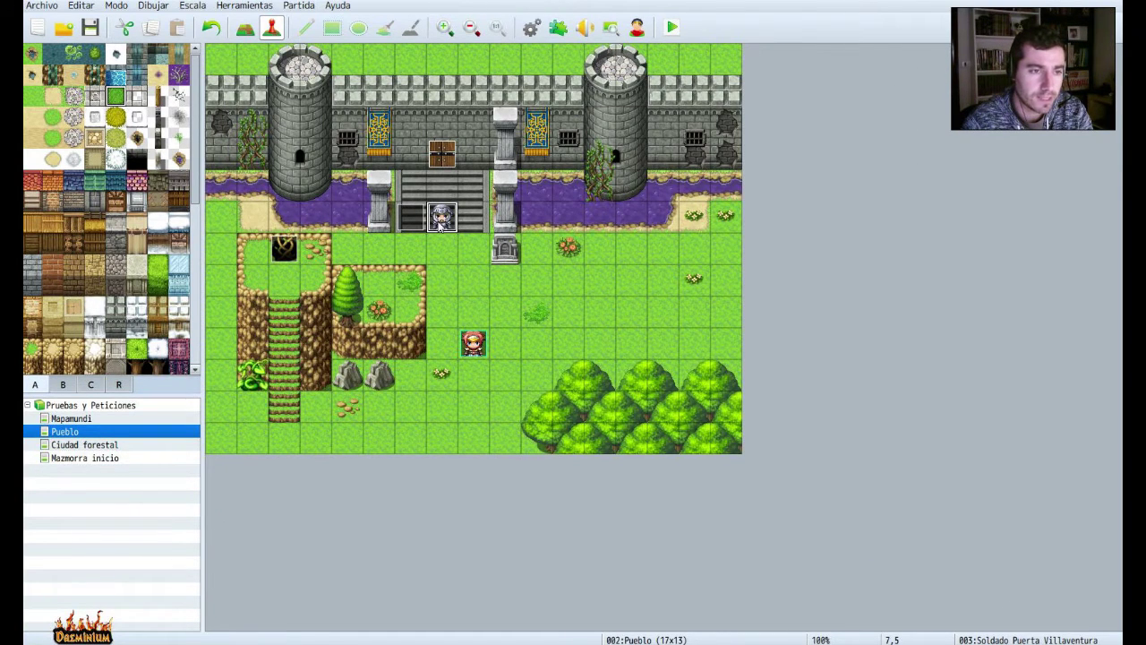
Insert a movement route command before the message in the event at tile 6,5, targeting Soldado Puerta Villaventura.
{"action": "left_click", "coordinate": [425, 224]}
{"action": "right_click", "coordinate": [425, 224]}
{"action": "left_click", "coordinate": [461, 231]}
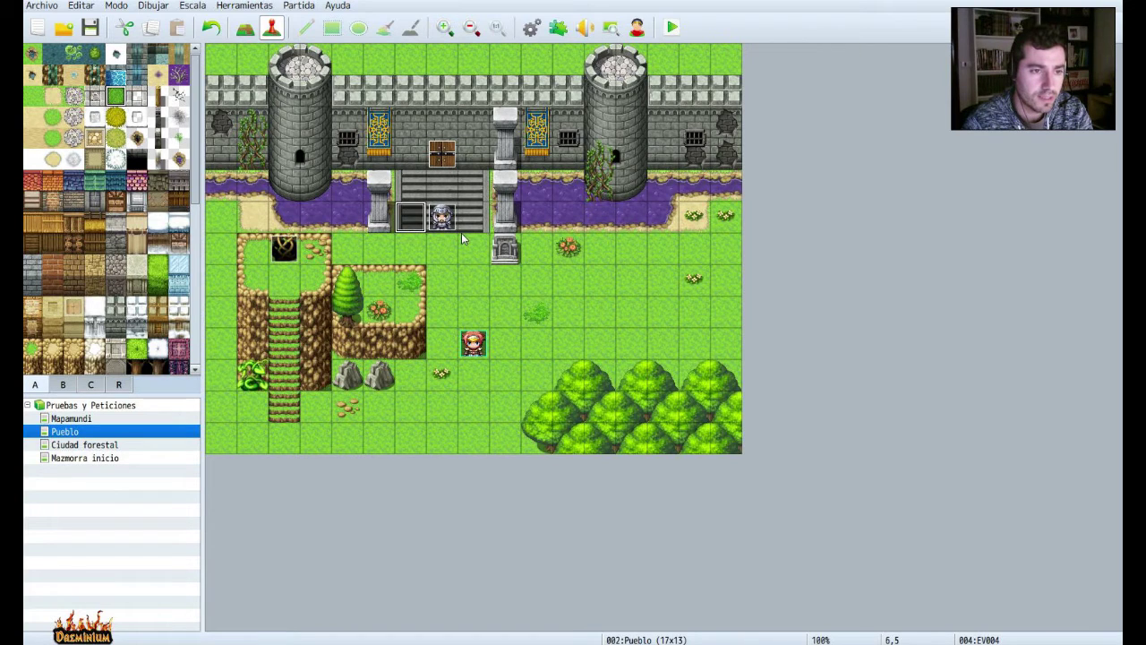
{"action": "right_click", "coordinate": [545, 180]}
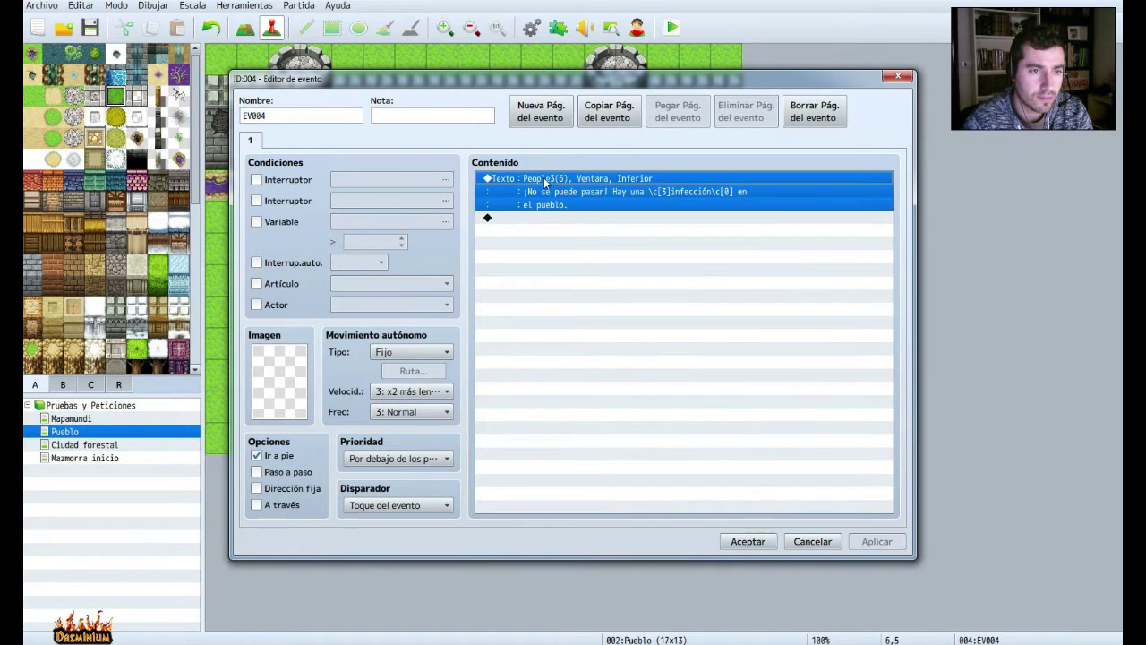
{"action": "left_click", "coordinate": [573, 189]}
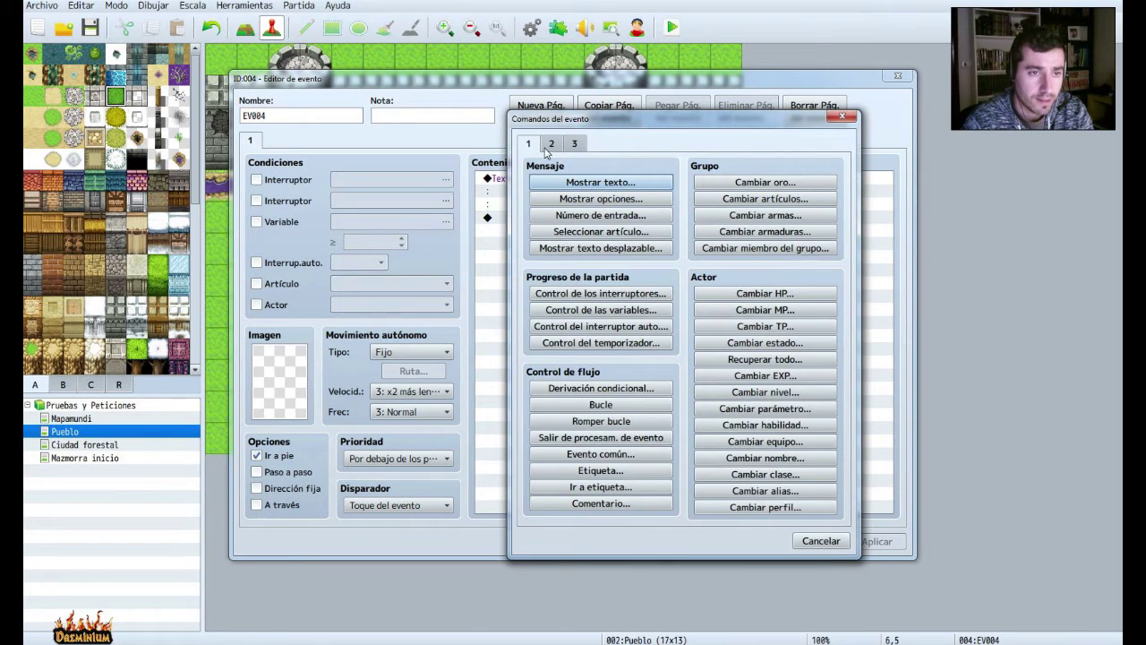
{"action": "left_click", "coordinate": [546, 147]}
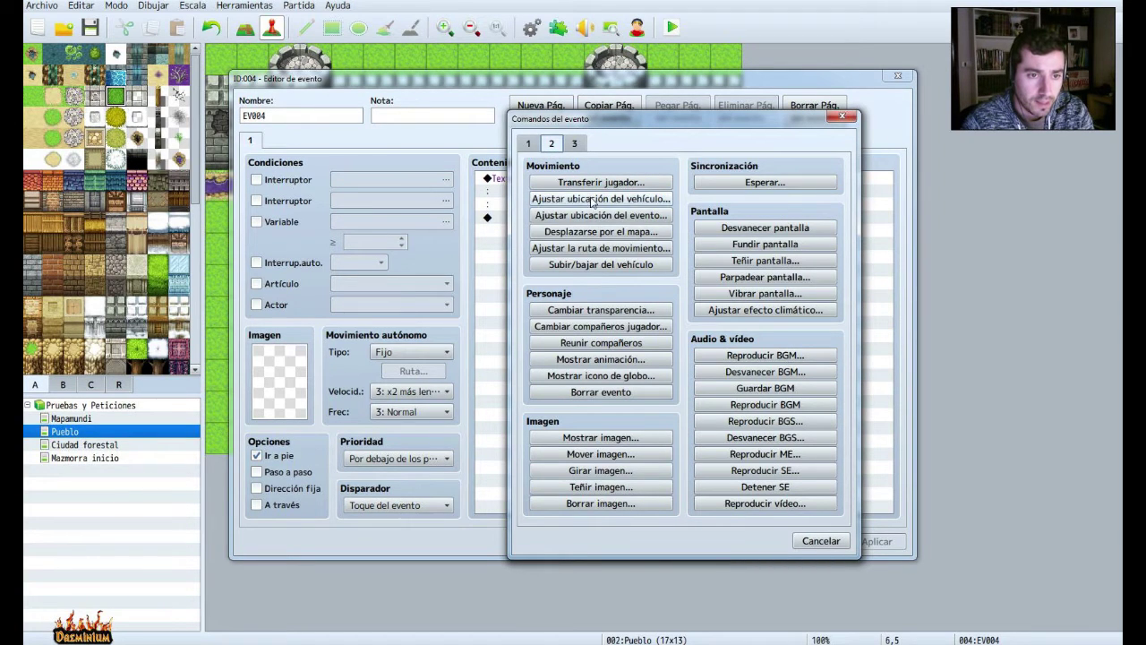
{"action": "left_click", "coordinate": [587, 248]}
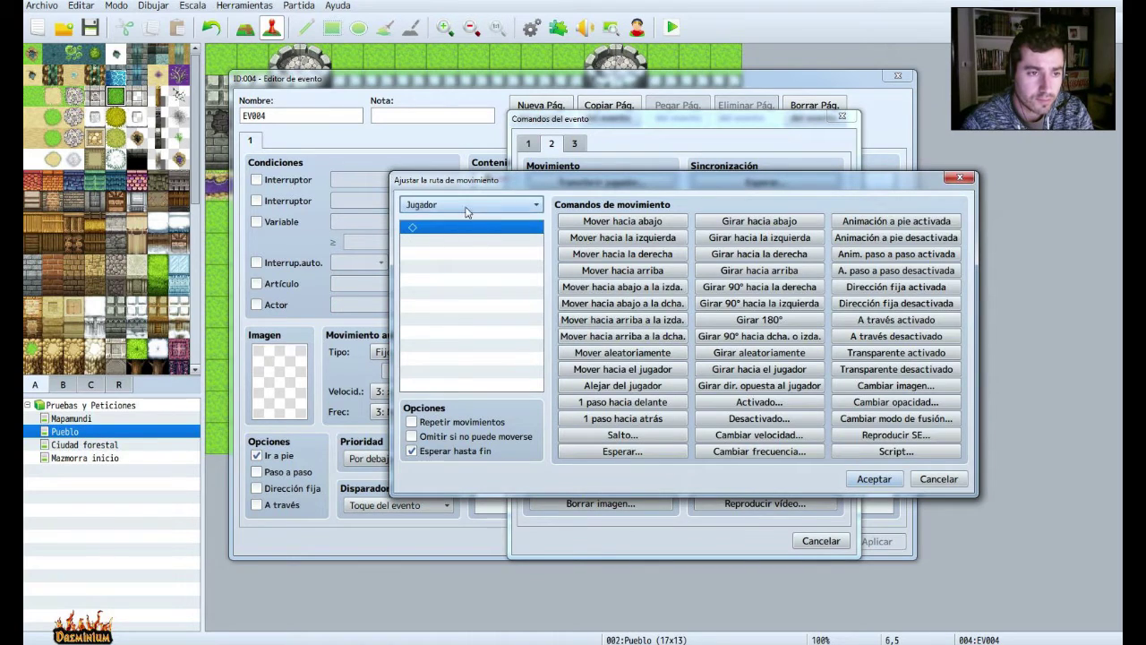
{"action": "left_click", "coordinate": [466, 204]}
{"action": "left_click", "coordinate": [462, 281]}
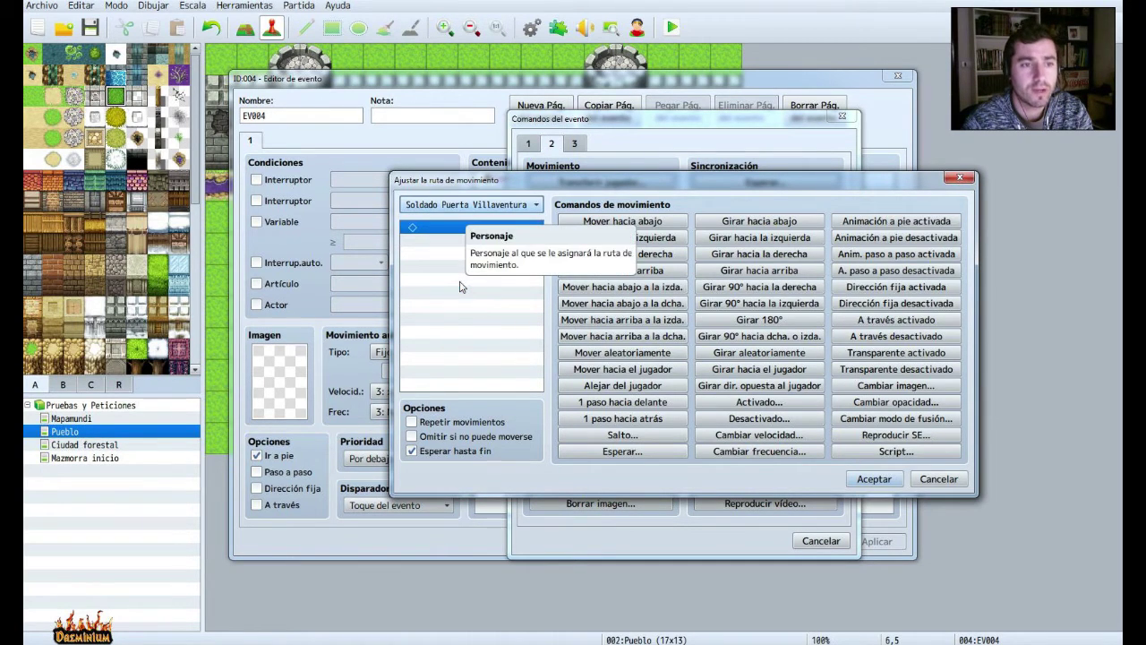
Add a turn to the left and a jump of X 0, Y 0 to the guard's movement route and accept it.
{"action": "left_click", "coordinate": [755, 239]}
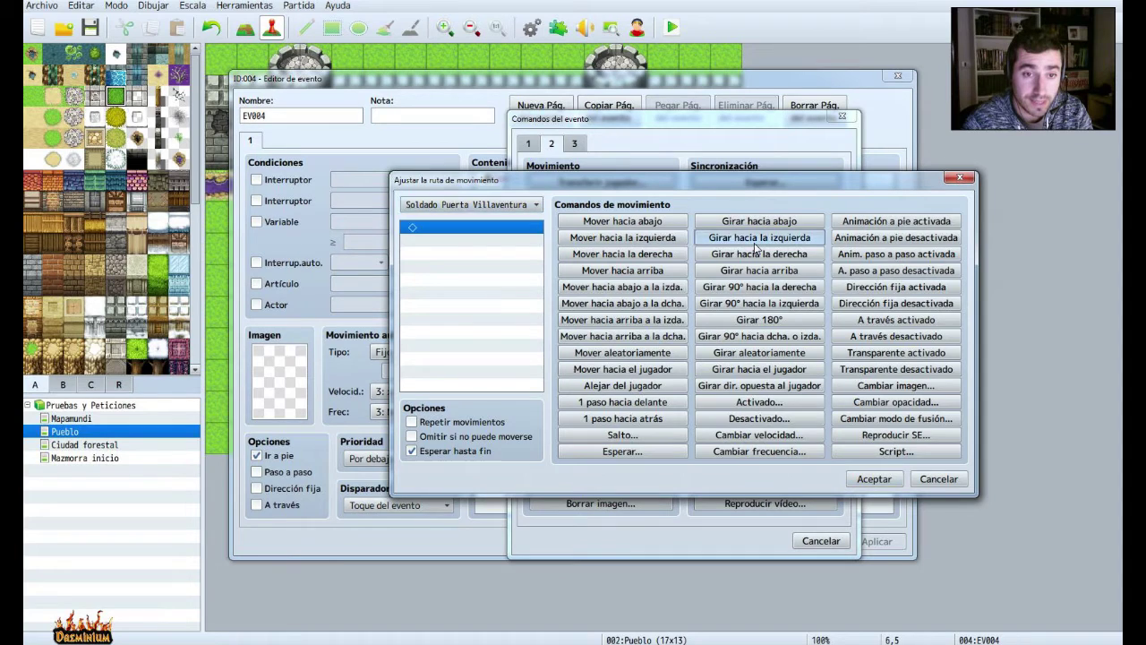
{"action": "left_click", "coordinate": [627, 436]}
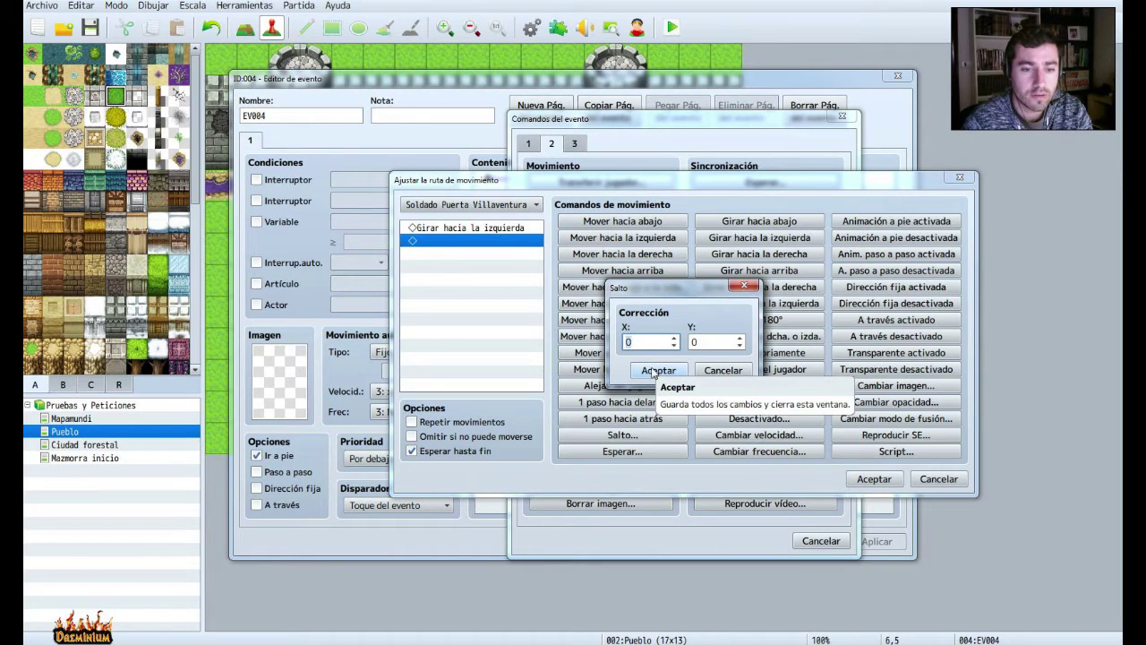
{"action": "left_click", "coordinate": [653, 372]}
{"action": "left_click", "coordinate": [855, 482]}
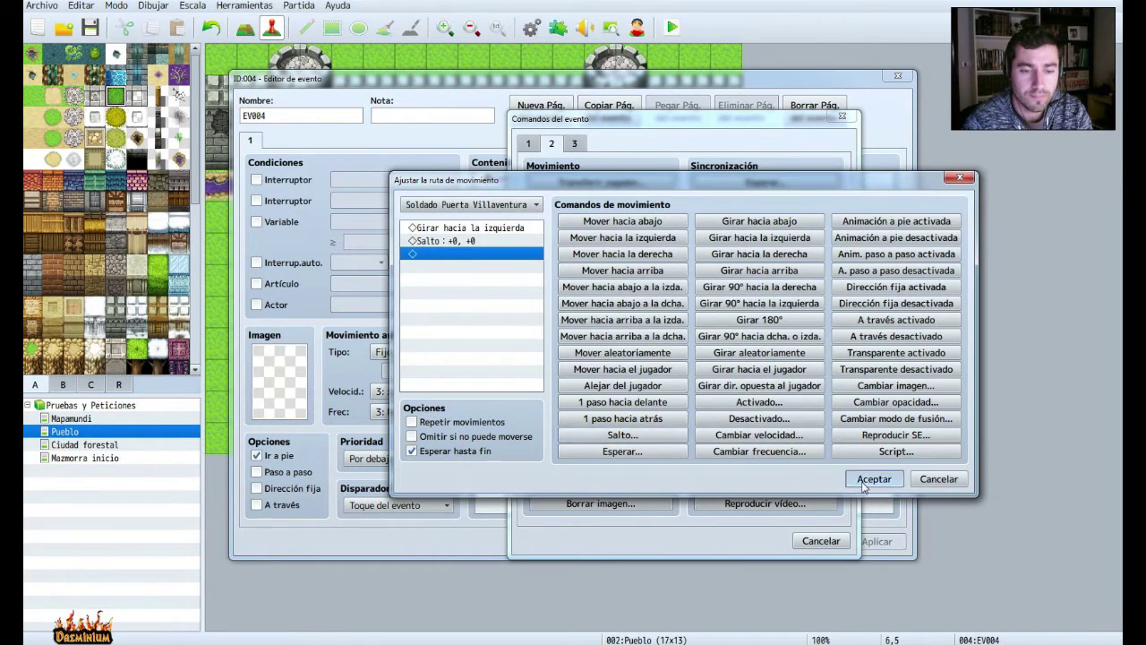
Save the event at tile 6,5 and launch a playtest, saving the project changes.
{"action": "left_click", "coordinate": [877, 541]}
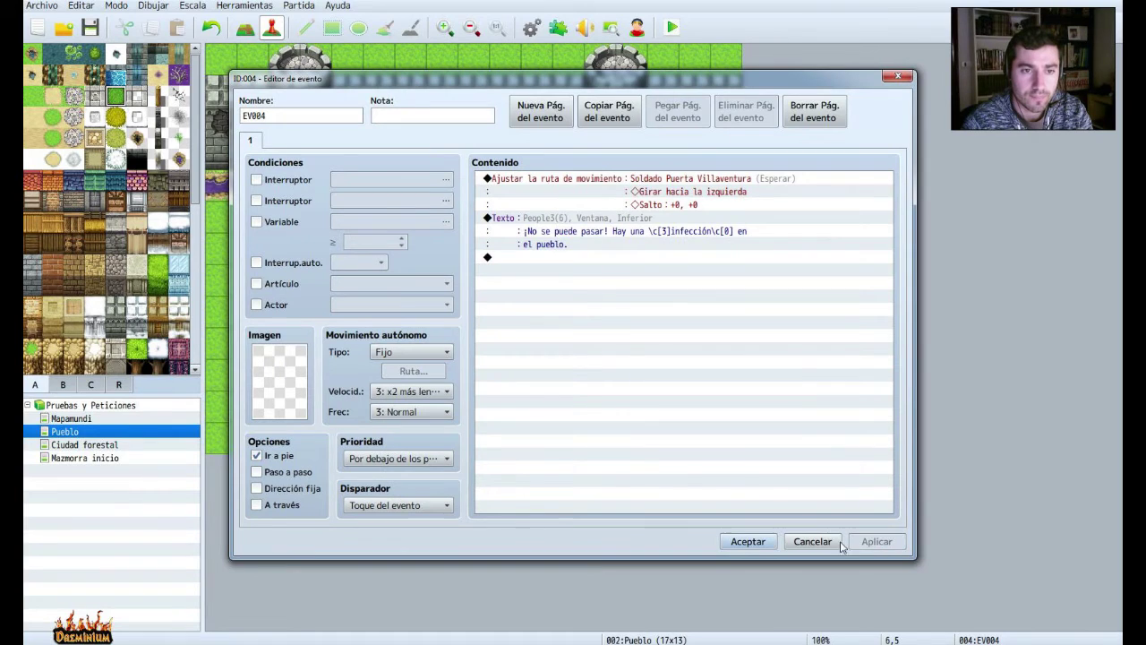
{"action": "left_click", "coordinate": [747, 541]}
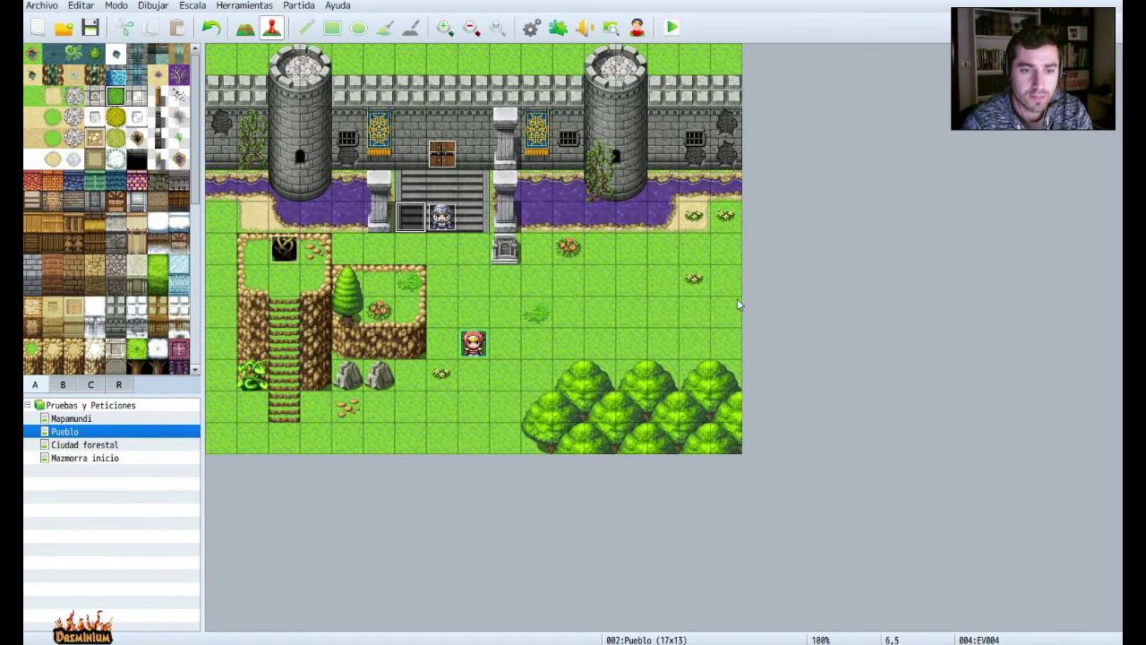
{"action": "left_click", "coordinate": [680, 29]}
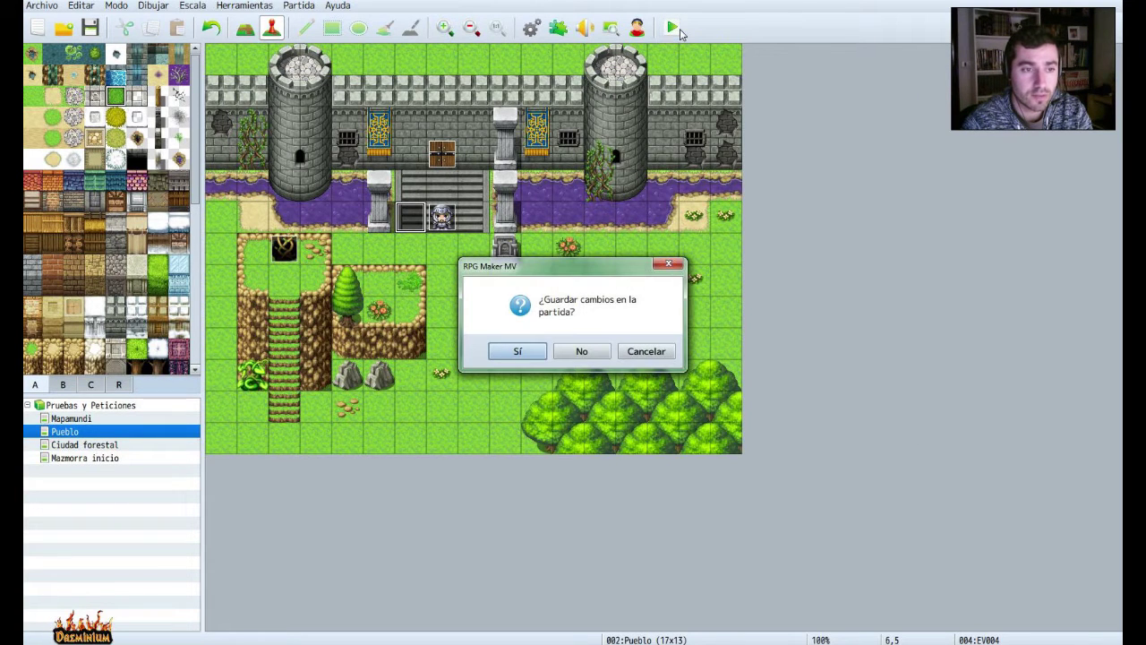
{"action": "left_click", "coordinate": [520, 352]}
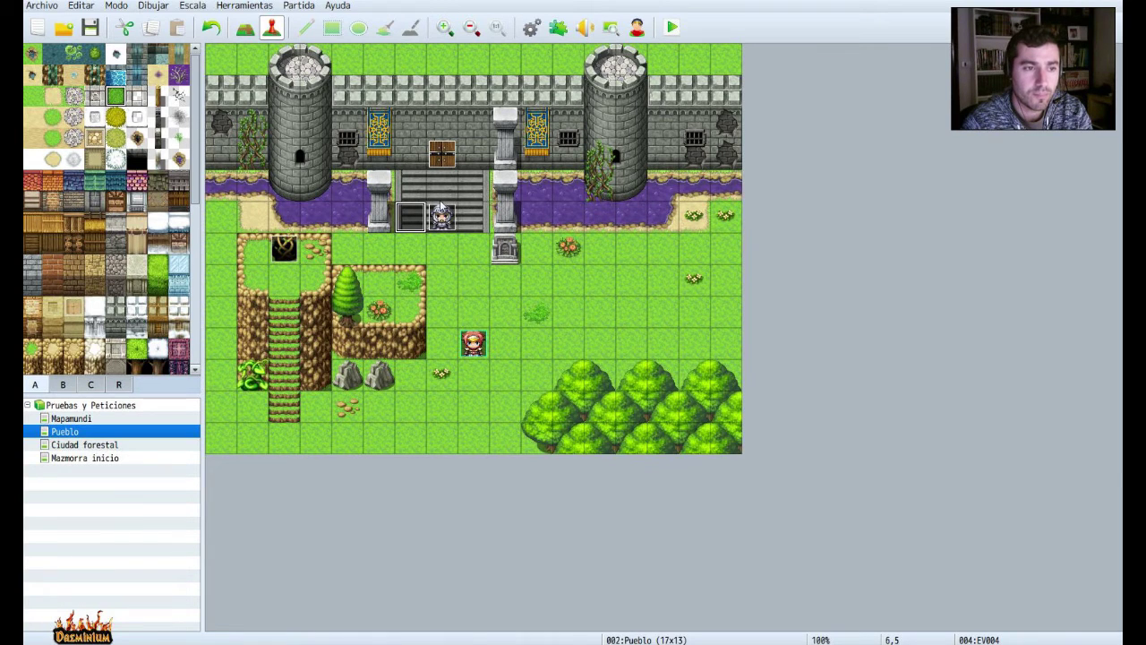
Edit the guard's movement route in the tile 6,5 event, setting the jump's X correction to -1 and inserting a downward turn before it.
{"action": "right_click", "coordinate": [419, 222]}
{"action": "left_click", "coordinate": [439, 227]}
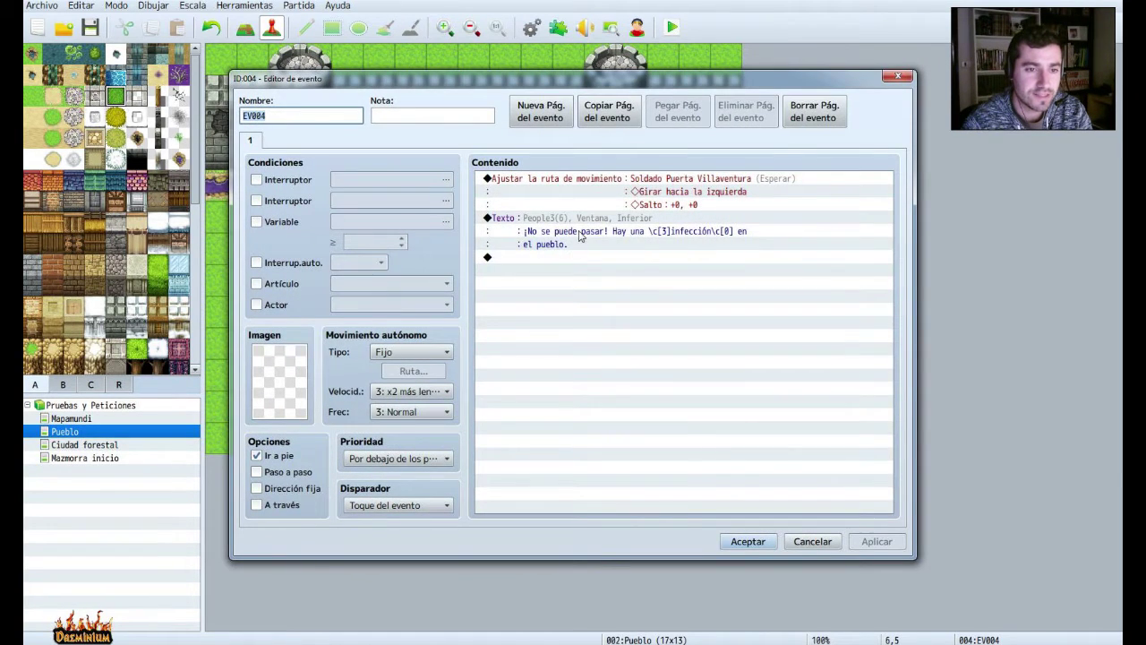
{"action": "left_click", "coordinate": [628, 203]}
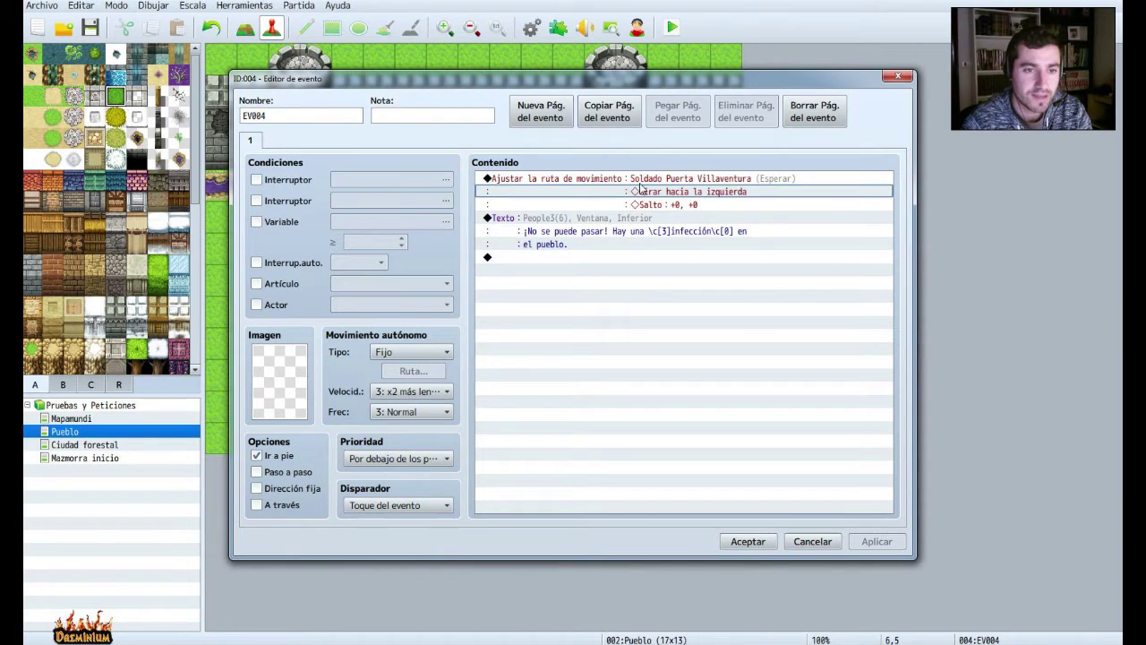
{"action": "right_click", "coordinate": [639, 185]}
{"action": "left_click", "coordinate": [668, 206]}
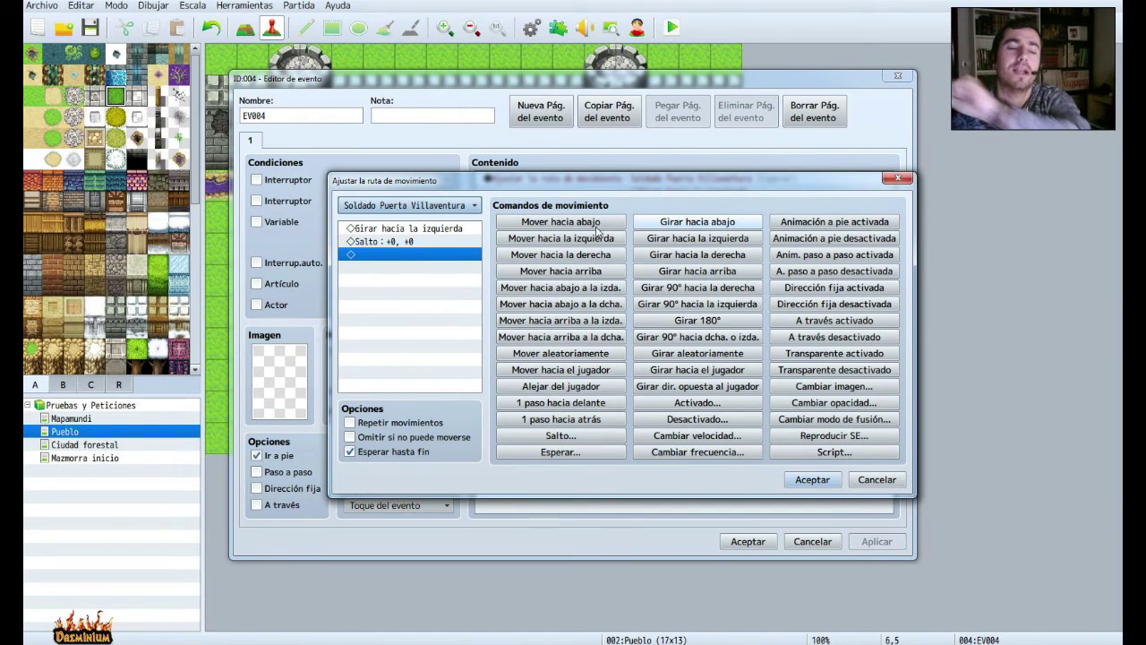
{"action": "left_click", "coordinate": [396, 242]}
{"action": "right_click", "coordinate": [394, 243]}
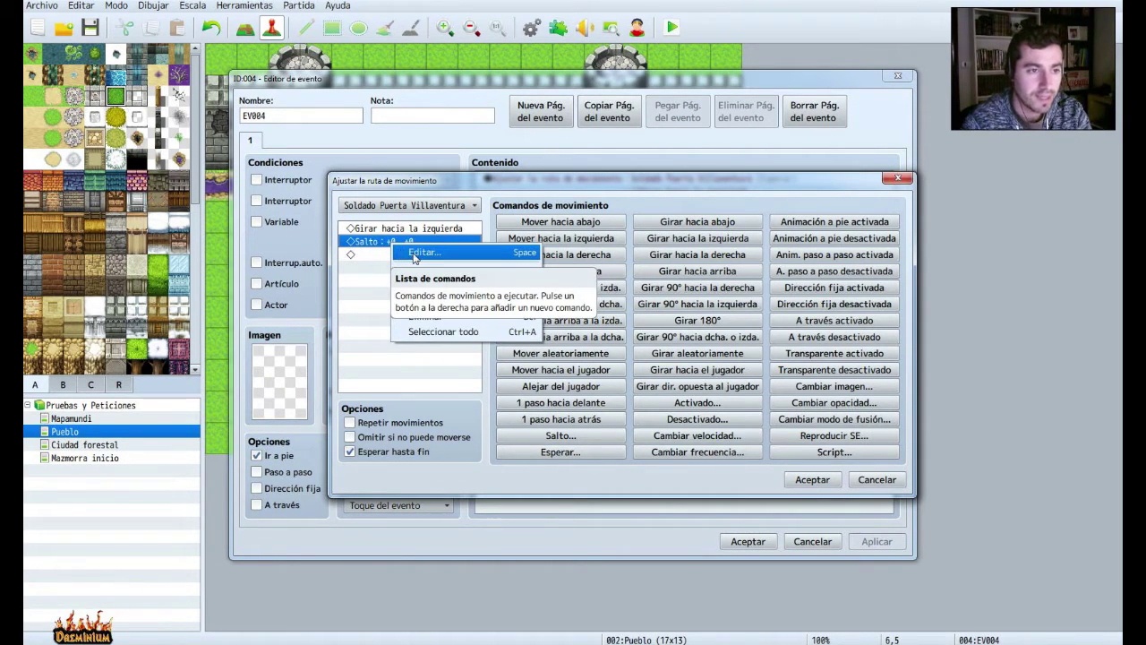
{"action": "left_click", "coordinate": [416, 253]}
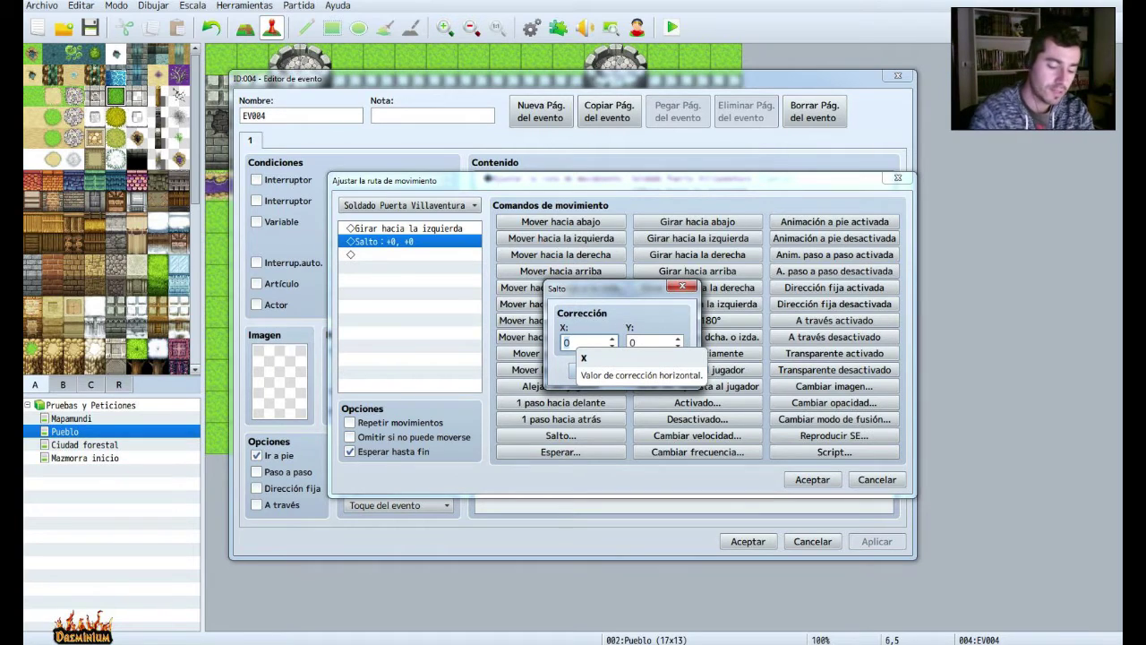
{"action": "key", "text": "Down"}
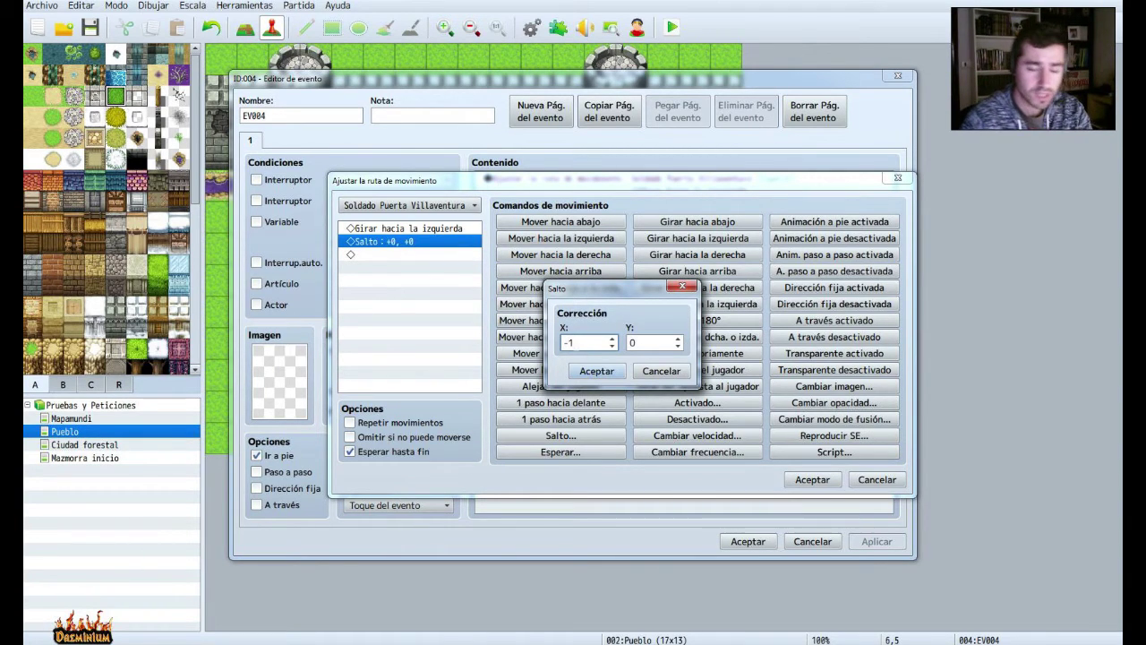
{"action": "left_click", "coordinate": [594, 371]}
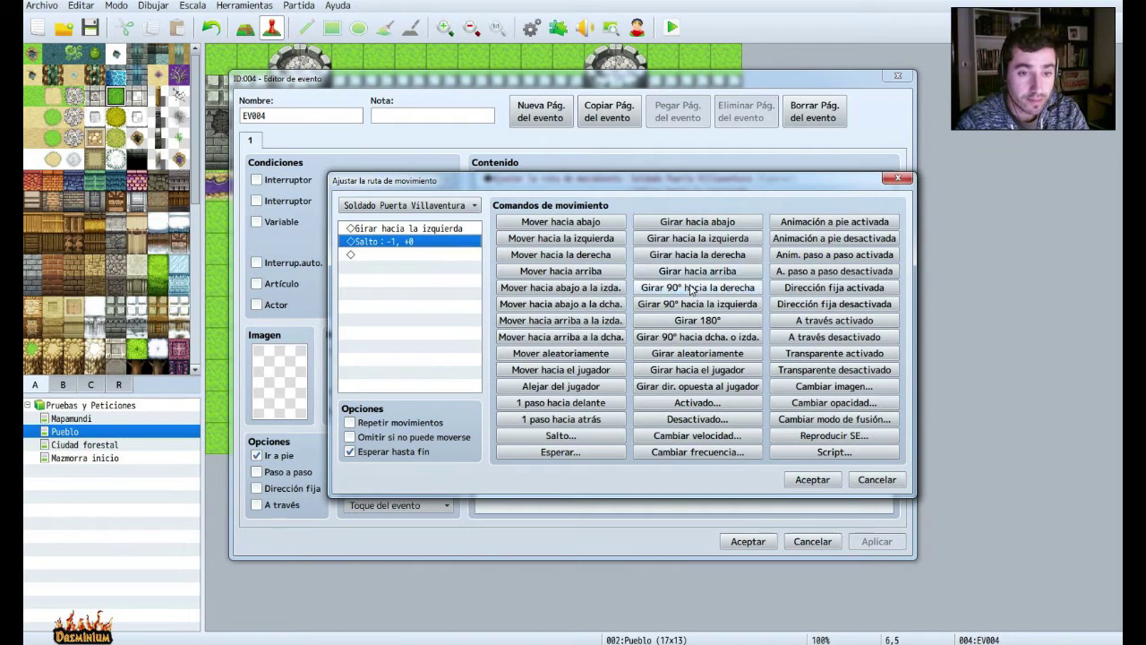
{"action": "left_click", "coordinate": [703, 224]}
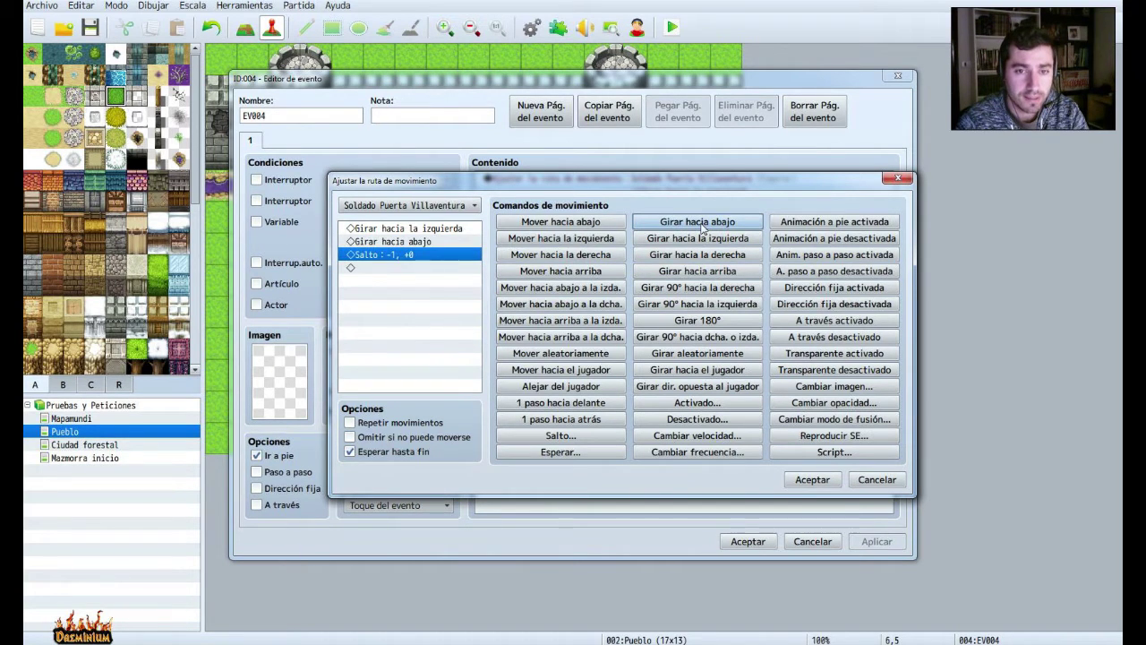
Open the sound effect command for the guard's route and audition candidates such as Blow1, Cancel1 and Chest1.
{"action": "left_click", "coordinate": [835, 435]}
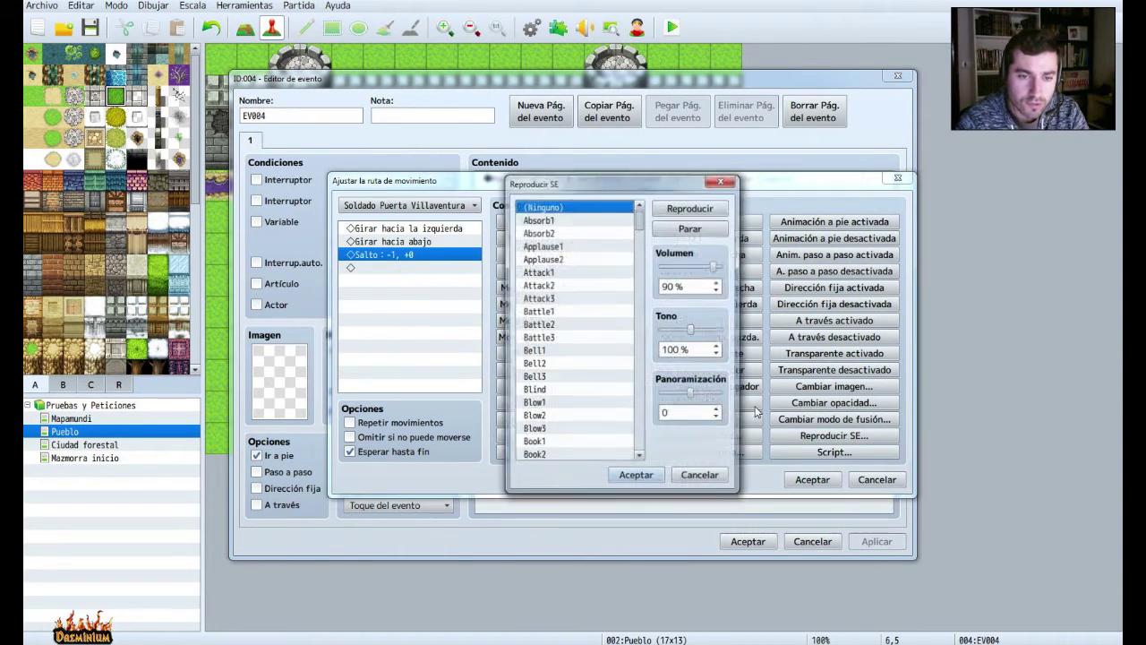
{"action": "left_click", "coordinate": [556, 352]}
{"action": "scroll", "coordinate": [555, 359], "scroll_direction": "down", "scroll_amount": 2}
{"action": "scroll", "coordinate": [556, 358], "scroll_direction": "down", "scroll_amount": 1}
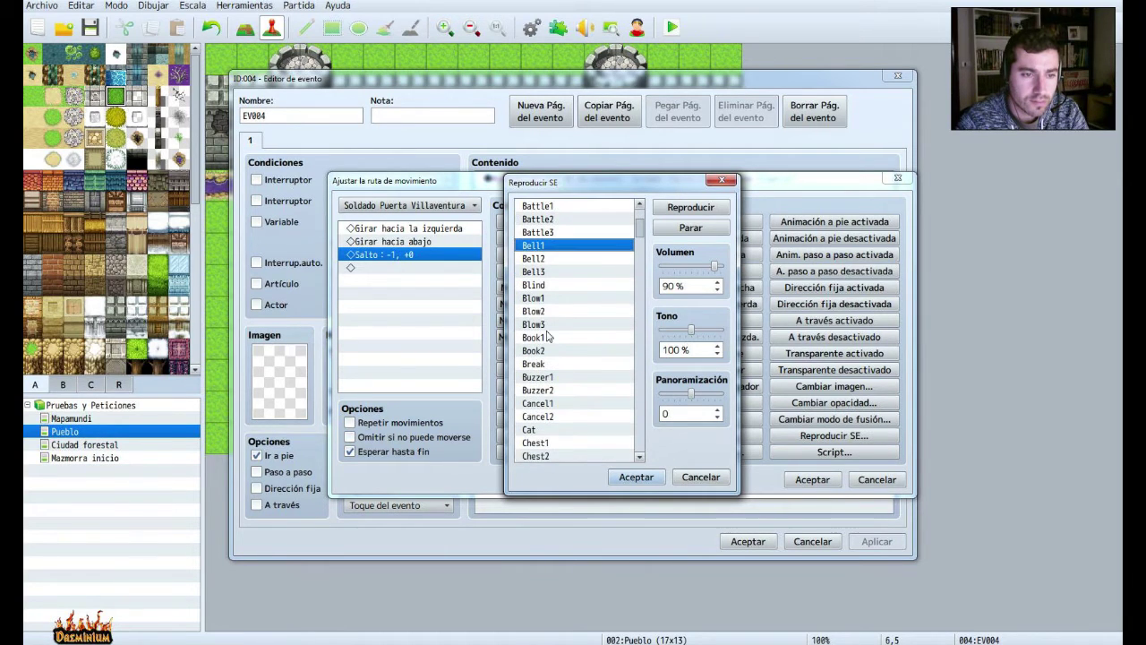
{"action": "left_click", "coordinate": [537, 297]}
{"action": "left_click", "coordinate": [675, 209]}
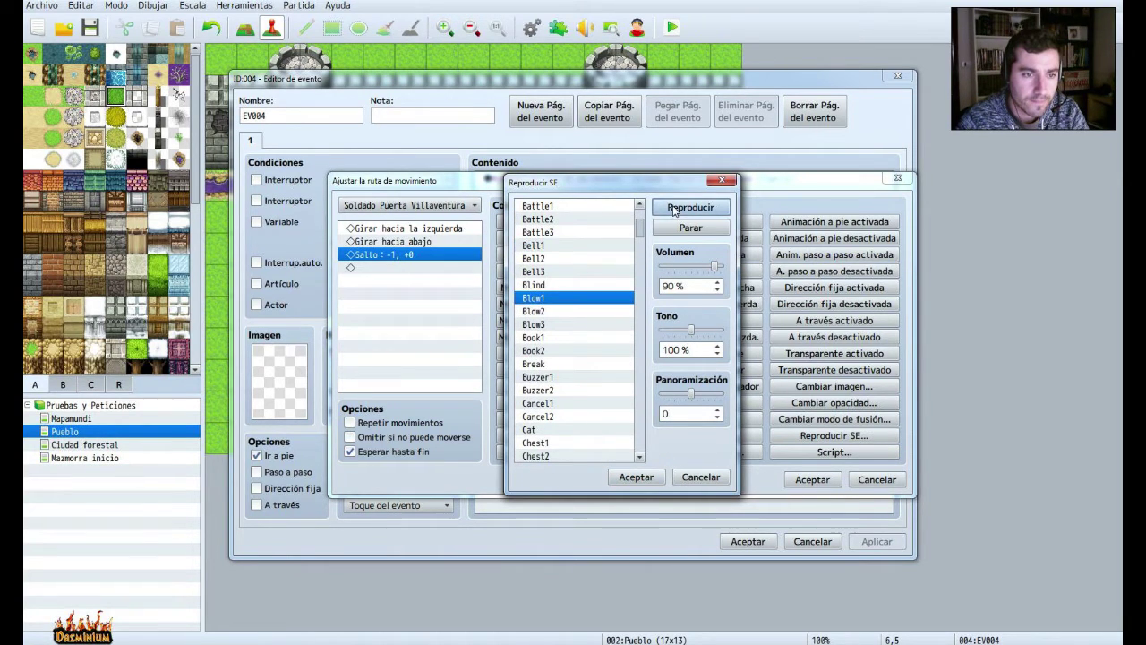
{"action": "left_click", "coordinate": [555, 314]}
{"action": "left_click", "coordinate": [550, 351]}
{"action": "left_click", "coordinate": [550, 364]}
{"action": "left_click", "coordinate": [552, 390]}
{"action": "scroll", "coordinate": [552, 391], "scroll_direction": "down", "scroll_amount": 1}
{"action": "left_click", "coordinate": [553, 377]}
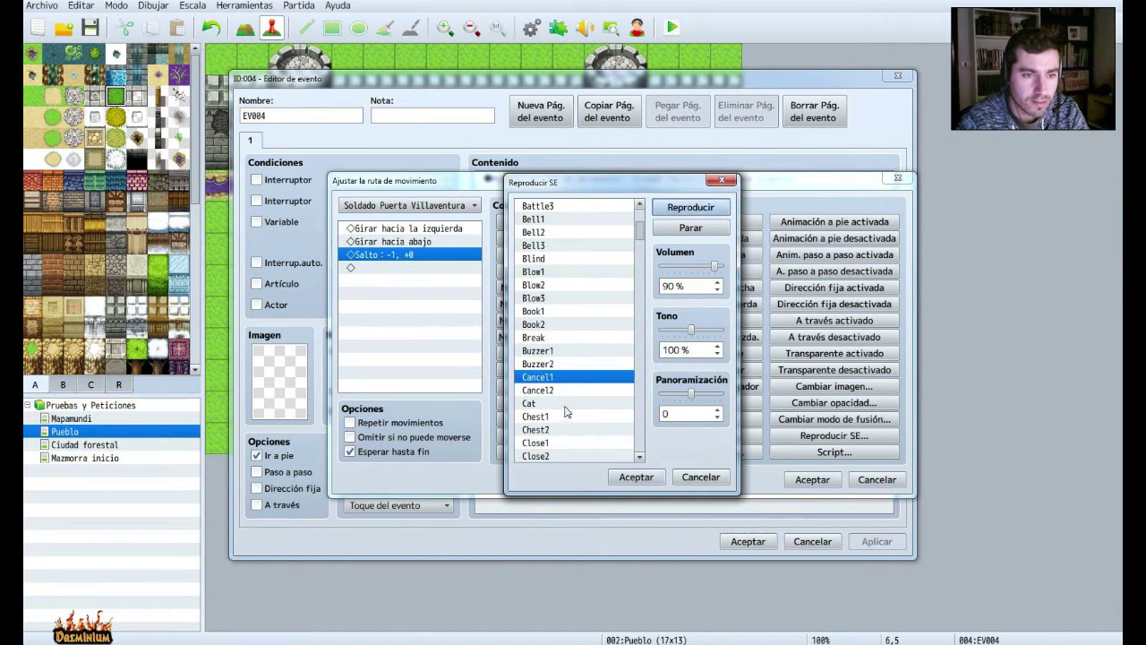
{"action": "left_click", "coordinate": [553, 392]}
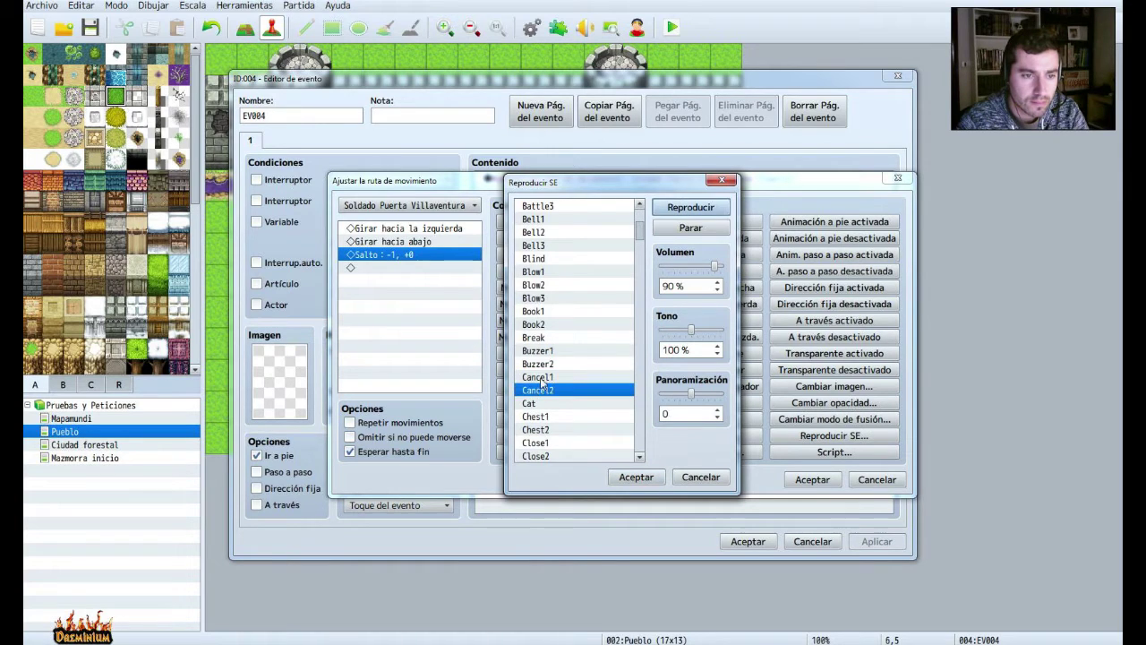
{"action": "left_click", "coordinate": [542, 379]}
{"action": "left_click", "coordinate": [678, 206]}
{"action": "left_click", "coordinate": [546, 415]}
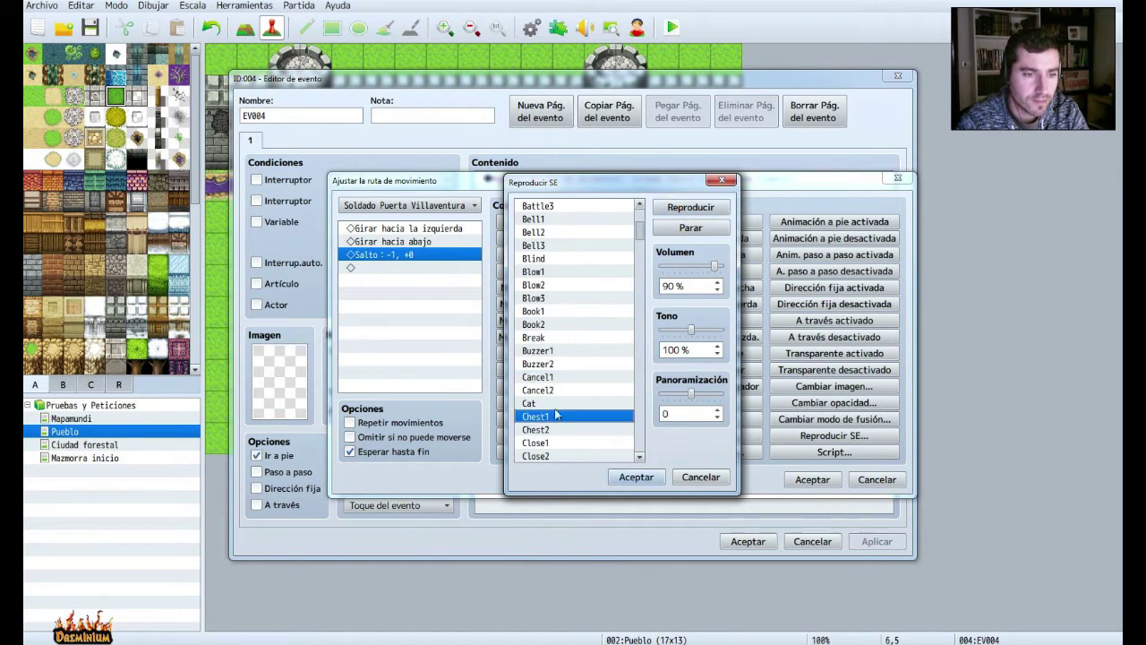
{"action": "left_click", "coordinate": [673, 208]}
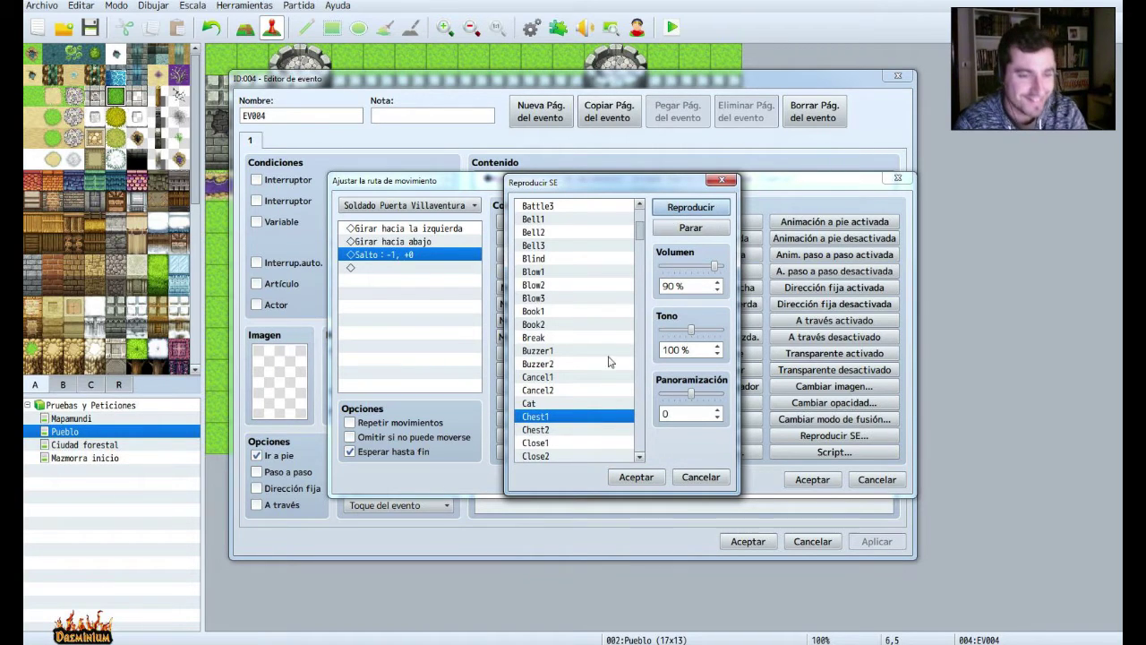
Preview further sound effects and insert Disappointment at 90% volume and 100% tone before the guard's jump.
{"action": "scroll", "coordinate": [580, 417], "scroll_direction": "down", "scroll_amount": 3}
{"action": "scroll", "coordinate": [578, 421], "scroll_direction": "down", "scroll_amount": 6}
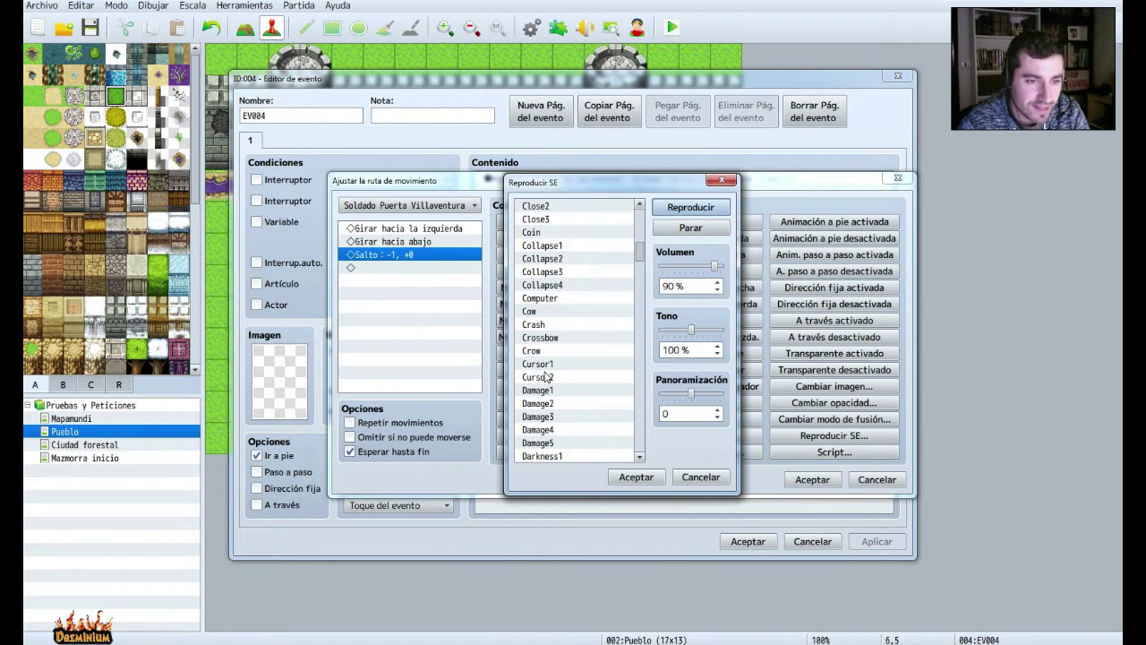
{"action": "scroll", "coordinate": [545, 379], "scroll_direction": "down", "scroll_amount": 2}
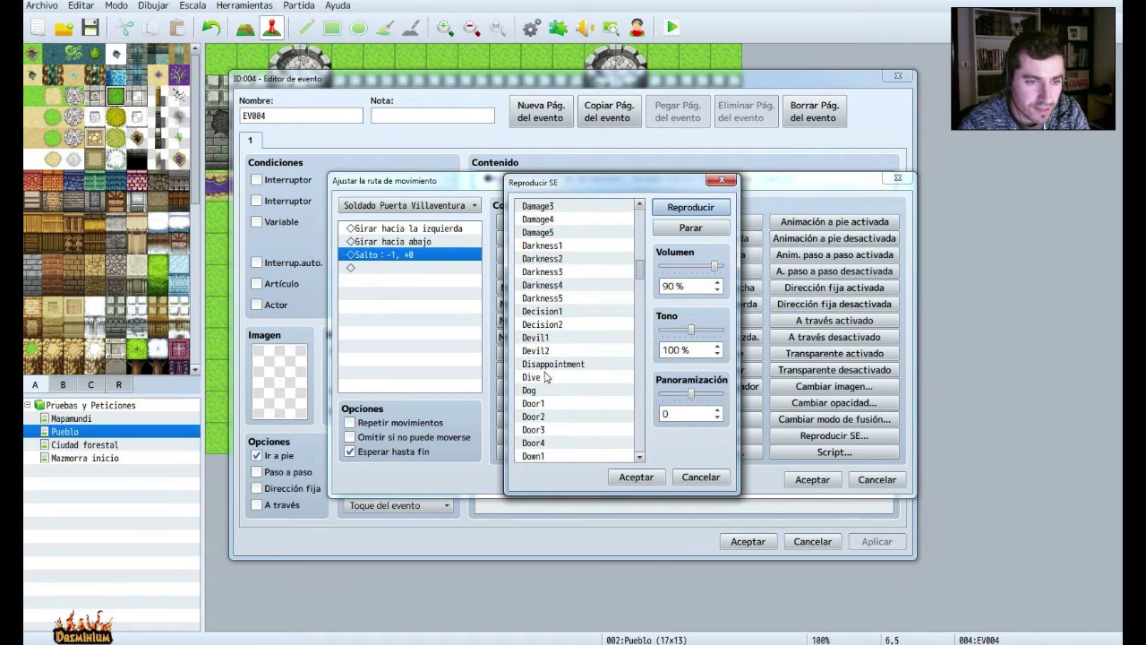
{"action": "left_click", "coordinate": [555, 313]}
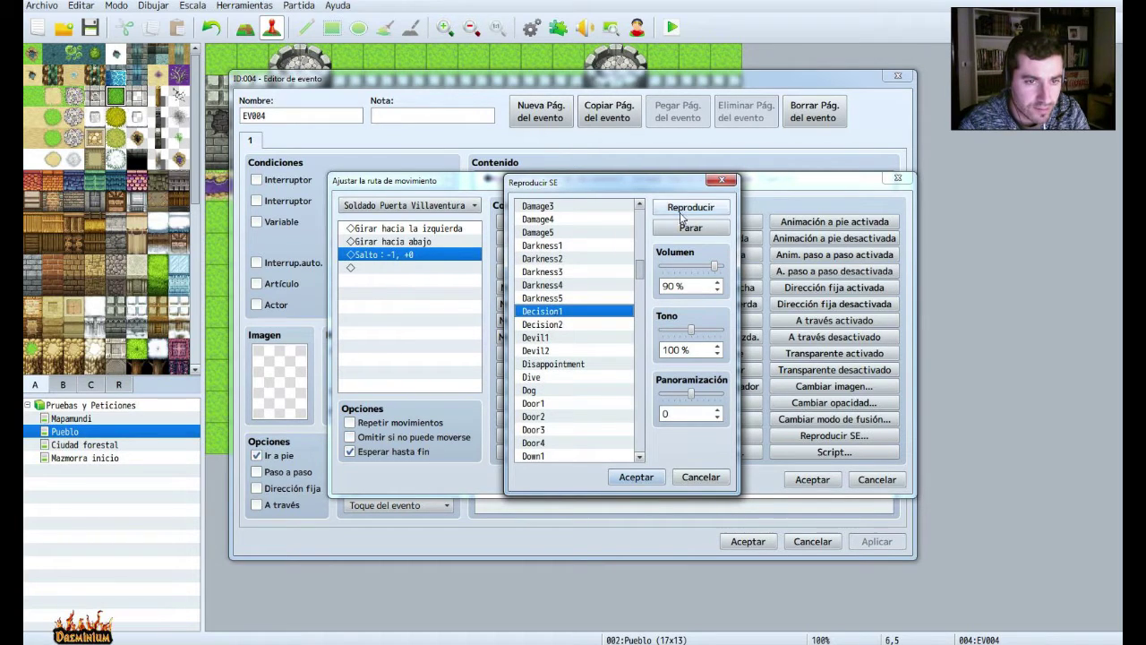
{"action": "left_click", "coordinate": [543, 325]}
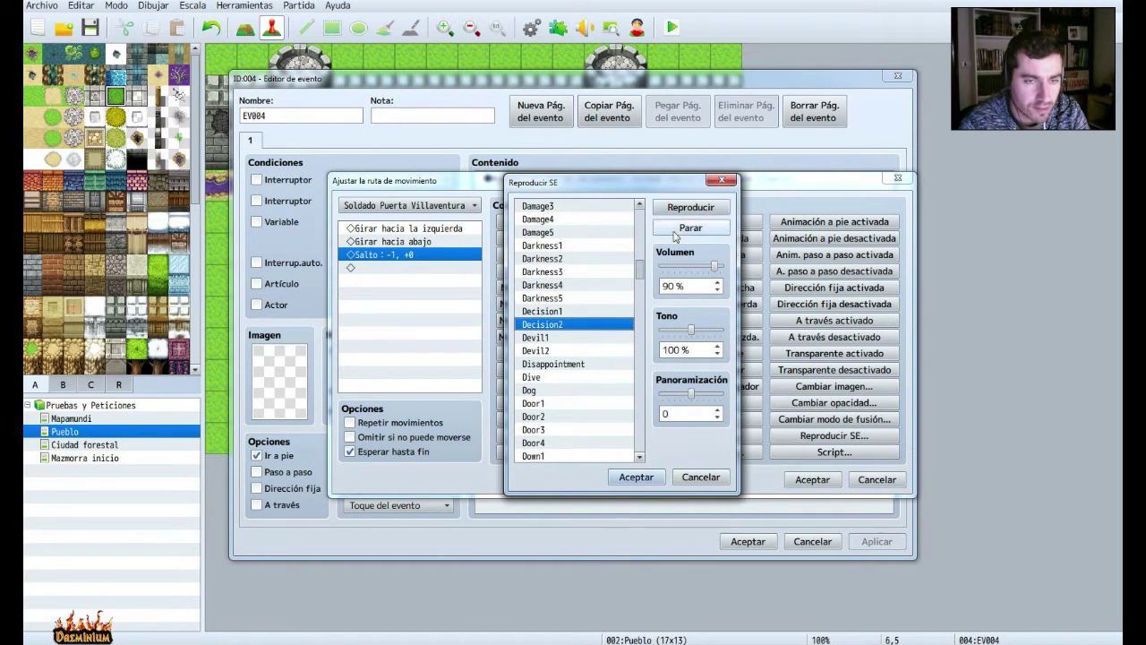
{"action": "scroll", "coordinate": [557, 369], "scroll_direction": "down", "scroll_amount": 1}
{"action": "left_click", "coordinate": [560, 349]}
{"action": "left_click", "coordinate": [683, 208]}
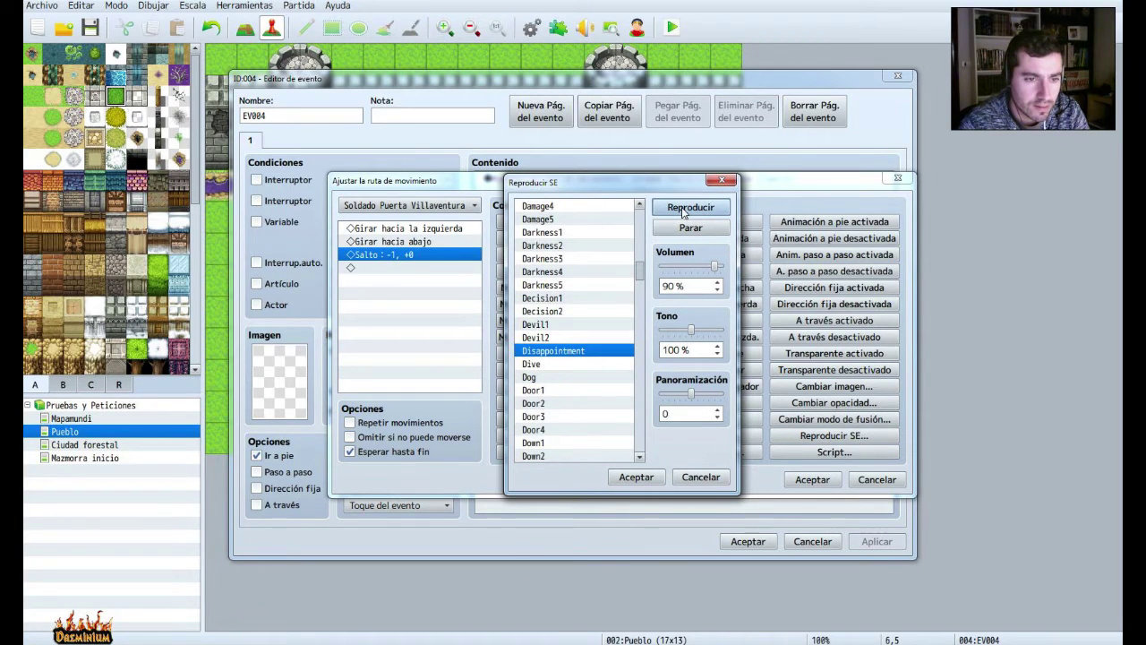
{"action": "scroll", "coordinate": [579, 335], "scroll_direction": "down", "scroll_amount": 2}
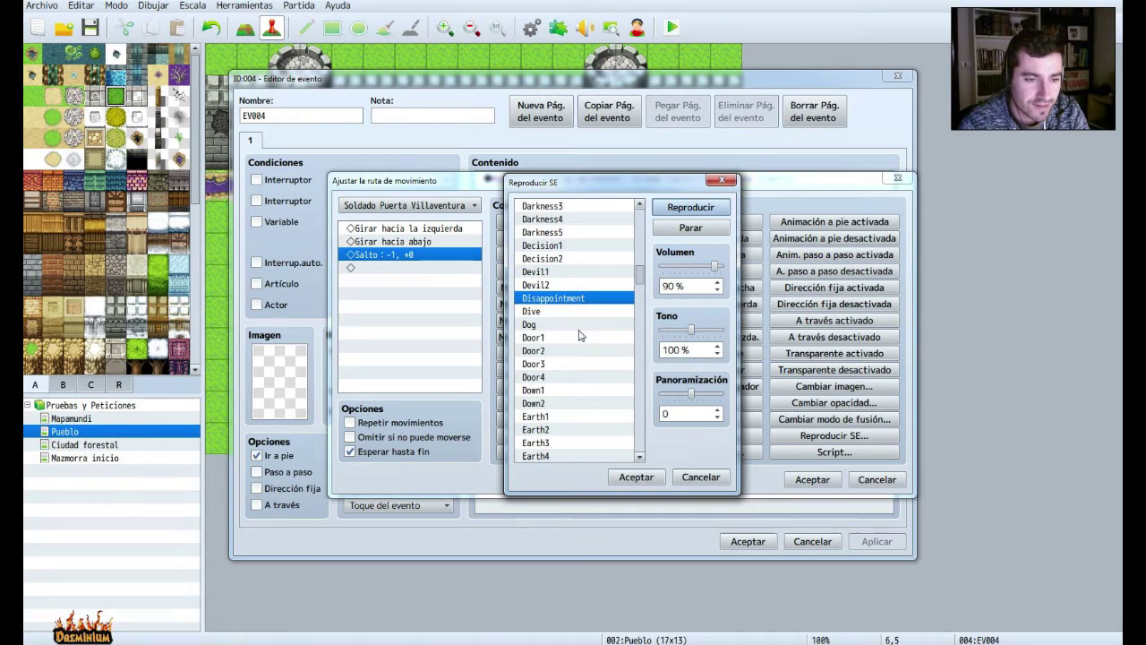
{"action": "left_click", "coordinate": [636, 478]}
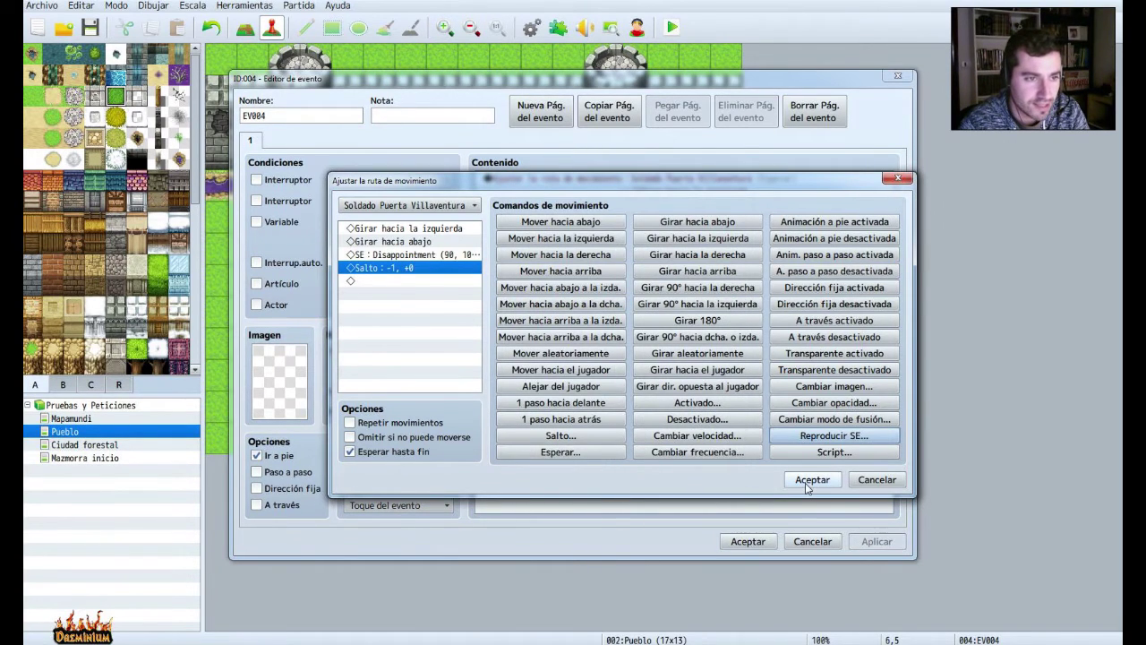
Move the Disappointment sound effect after the -1, +0 jump in the guard's movement route.
{"action": "left_click", "coordinate": [809, 485]}
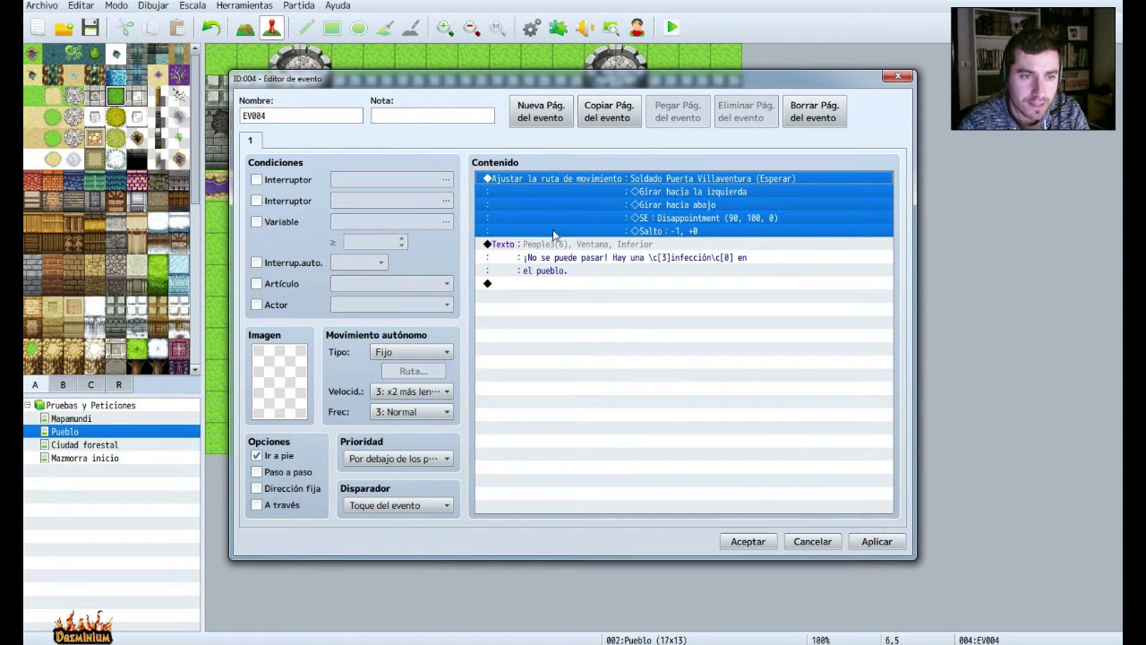
{"action": "right_click", "coordinate": [554, 189]}
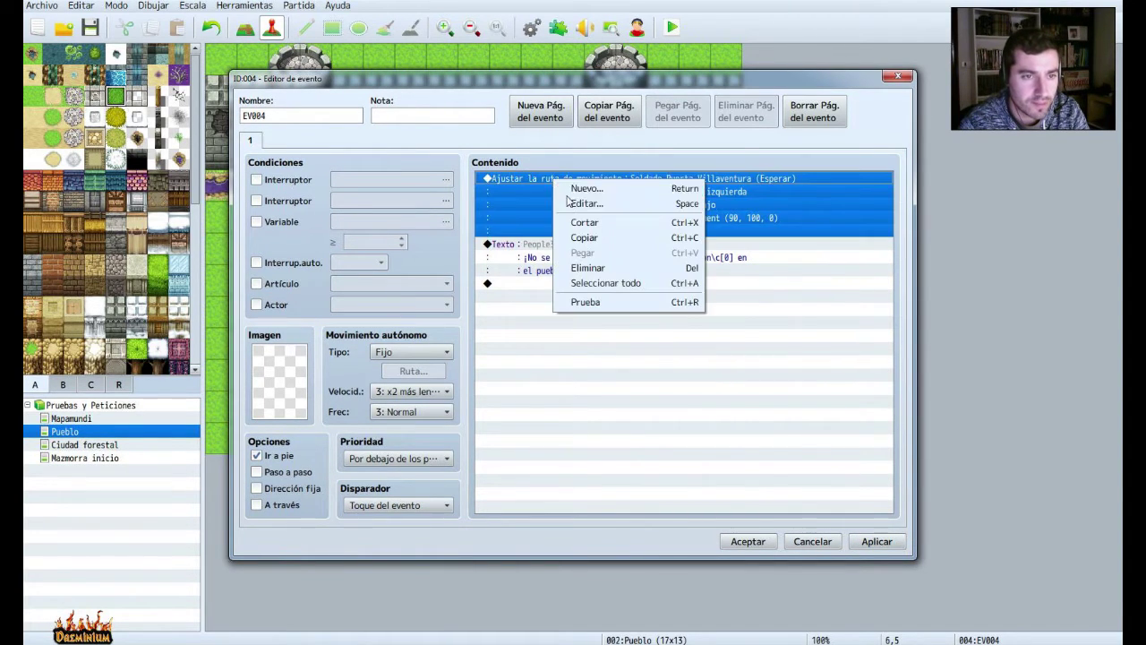
{"action": "left_click", "coordinate": [584, 204]}
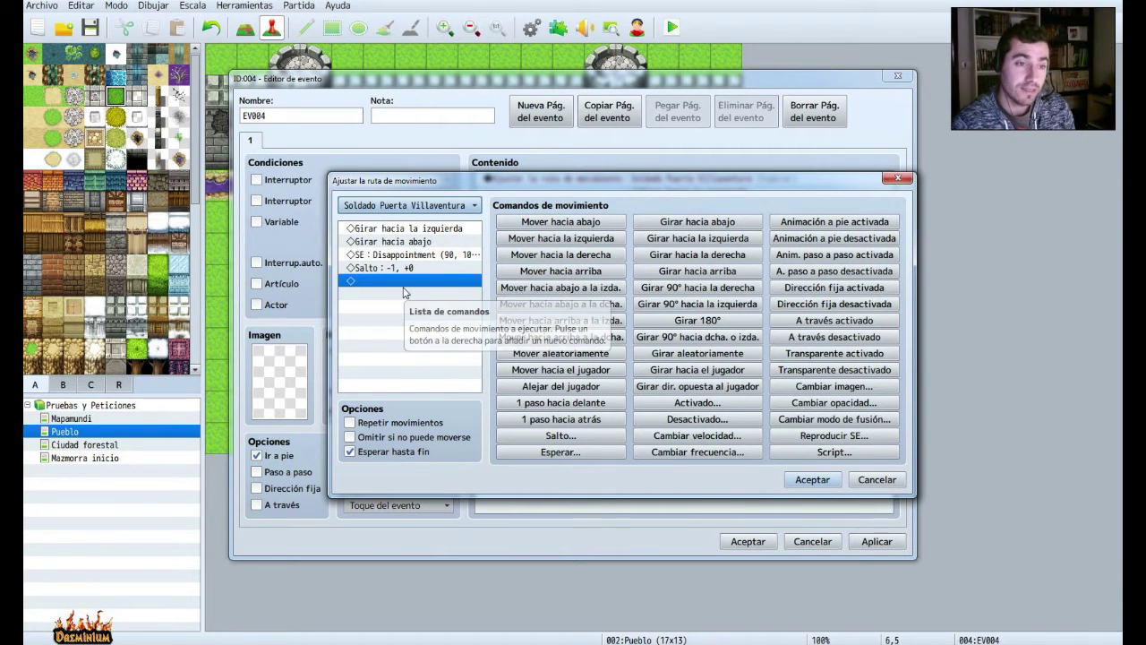
{"action": "left_click", "coordinate": [417, 254]}
{"action": "key", "text": "Delete"}
{"action": "key", "text": "ctrl+z"}
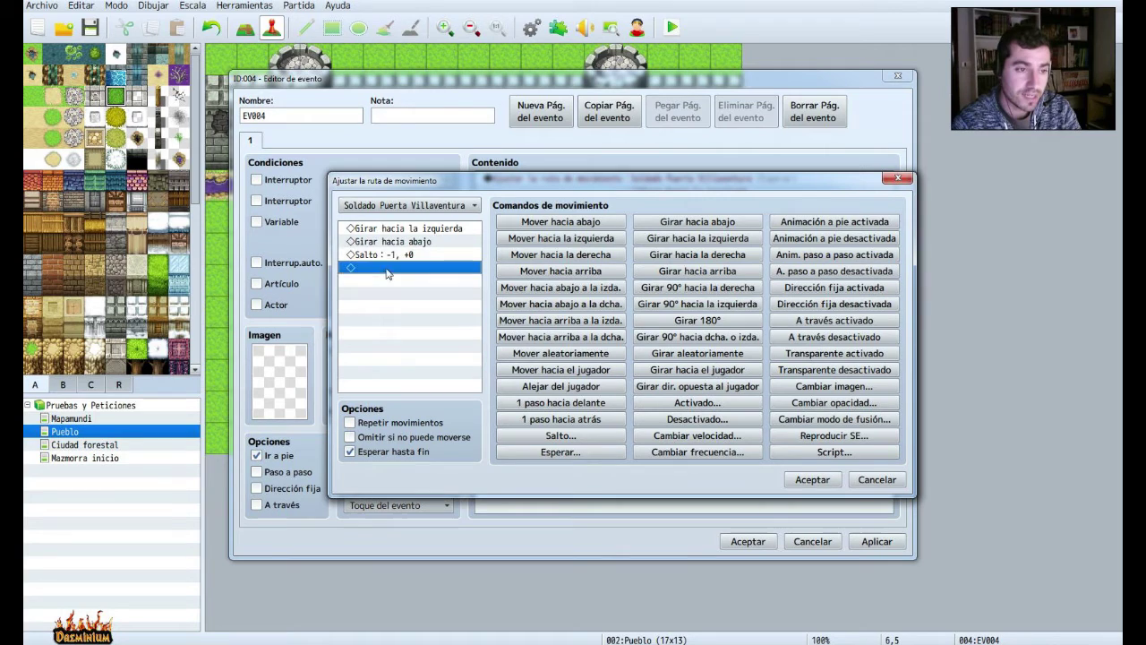
{"action": "left_click", "coordinate": [394, 283]}
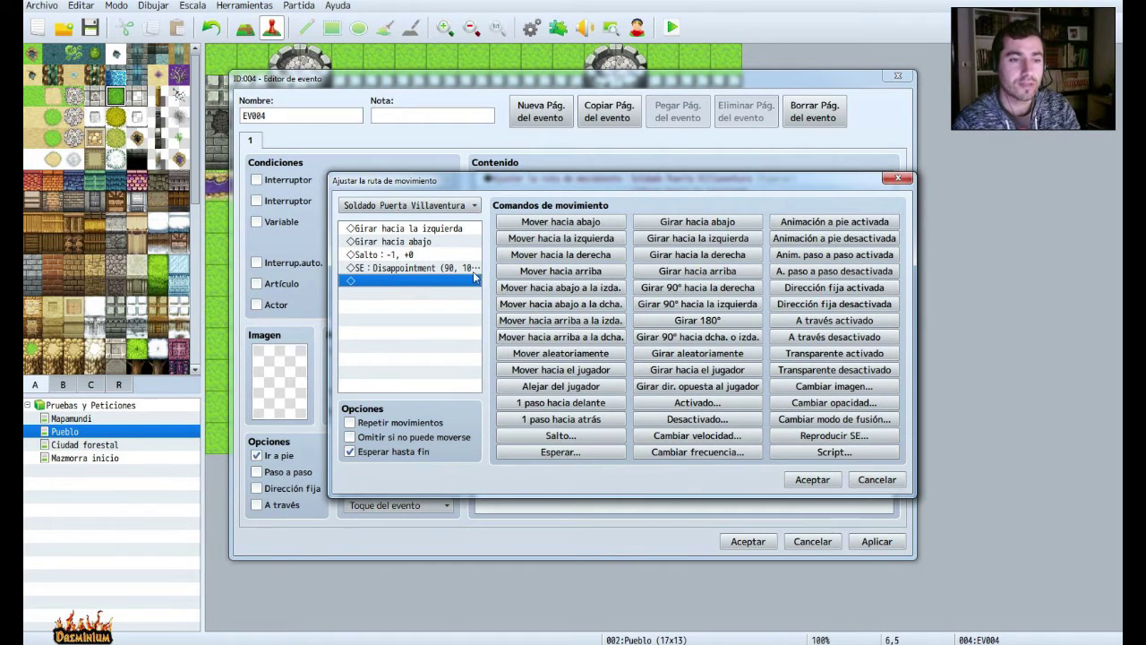
Add a rightward turn and a jump with X correction +1 to the guard's route, and save the event.
{"action": "left_click", "coordinate": [743, 256]}
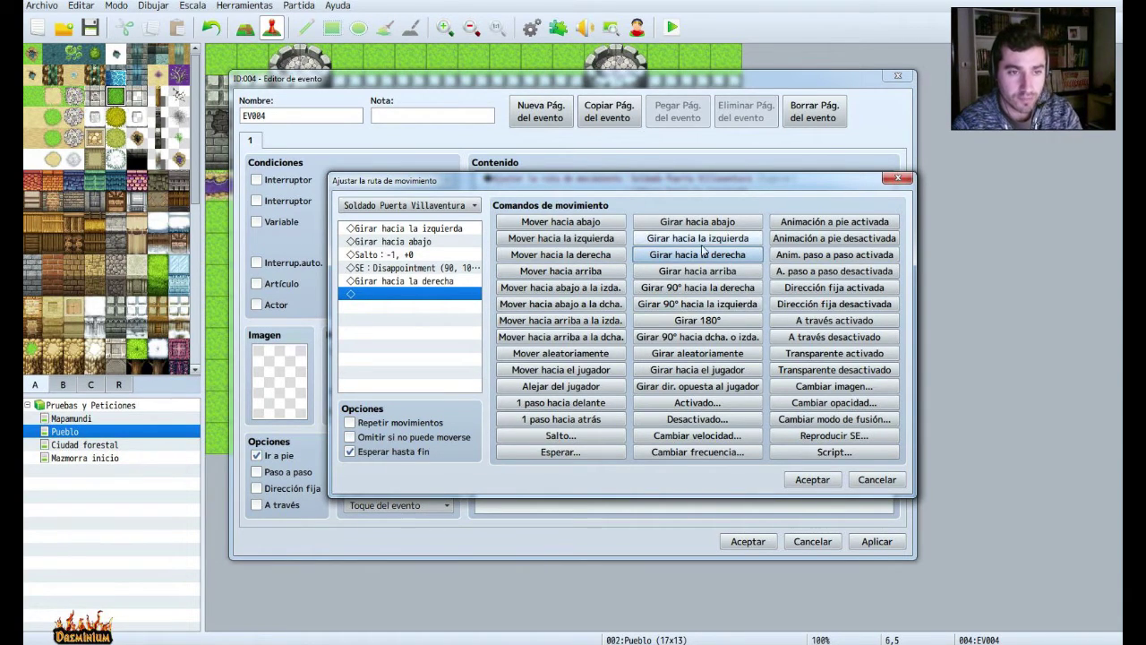
{"action": "left_click", "coordinate": [560, 436]}
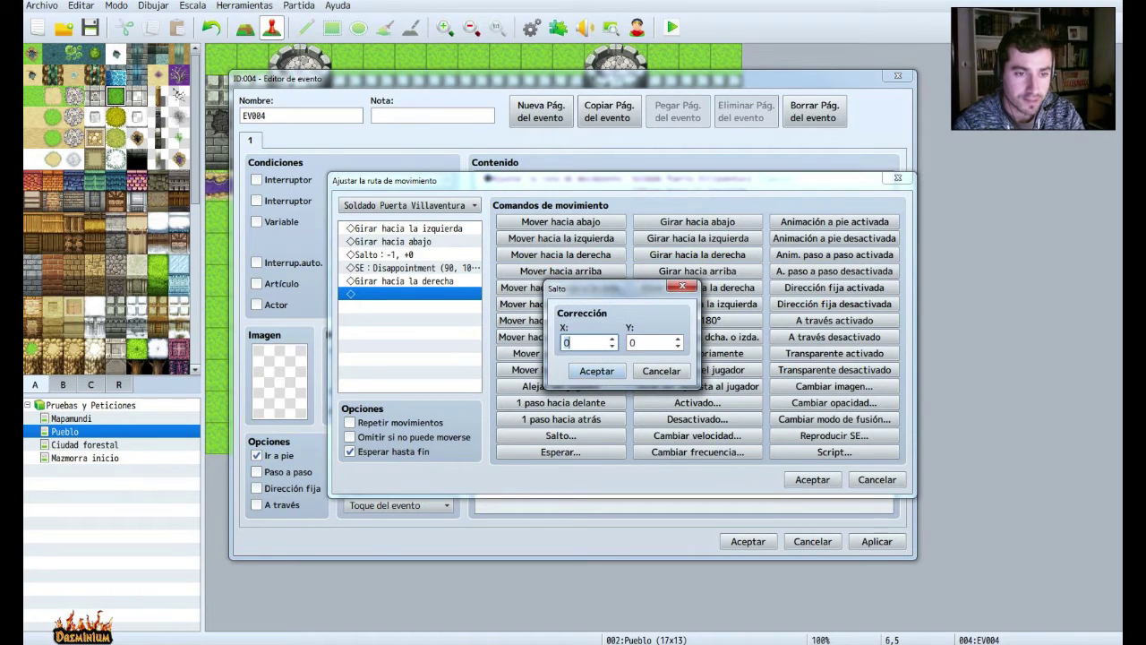
{"action": "left_click", "coordinate": [596, 370]}
{"action": "left_click", "coordinate": [812, 479]}
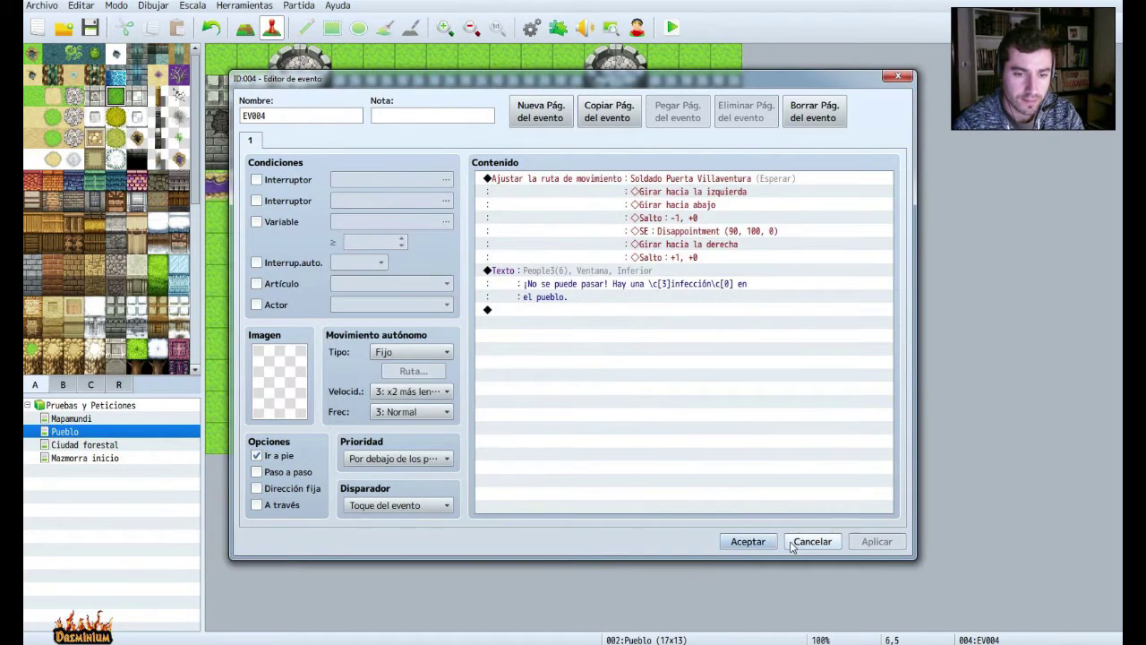
{"action": "left_click", "coordinate": [748, 541]}
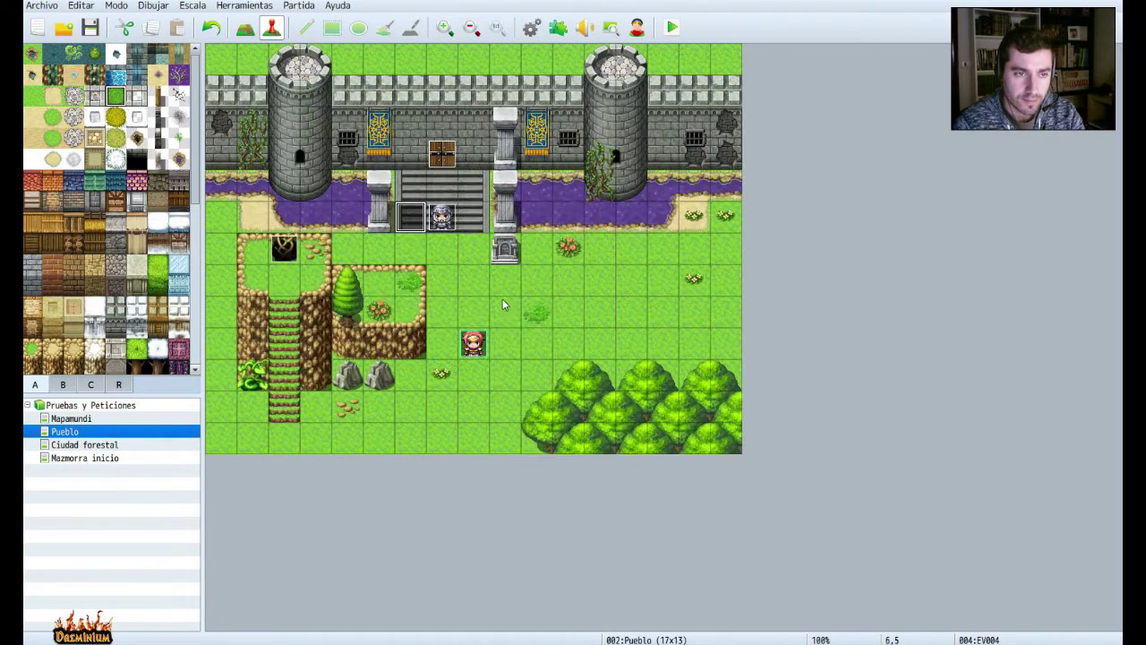
Playtest the guard's reaction on the castle stairs, dismiss the dialogue and close the test game.
{"action": "left_click", "coordinate": [673, 30]}
{"action": "left_click", "coordinate": [516, 352]}
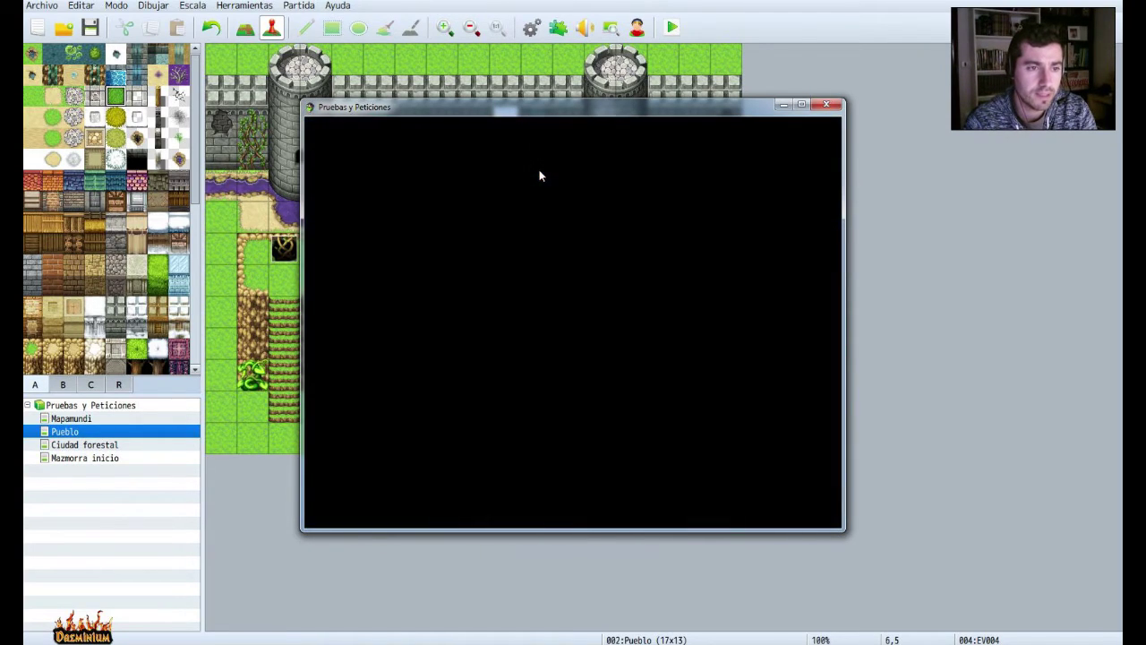
{"action": "left_click", "coordinate": [540, 175]}
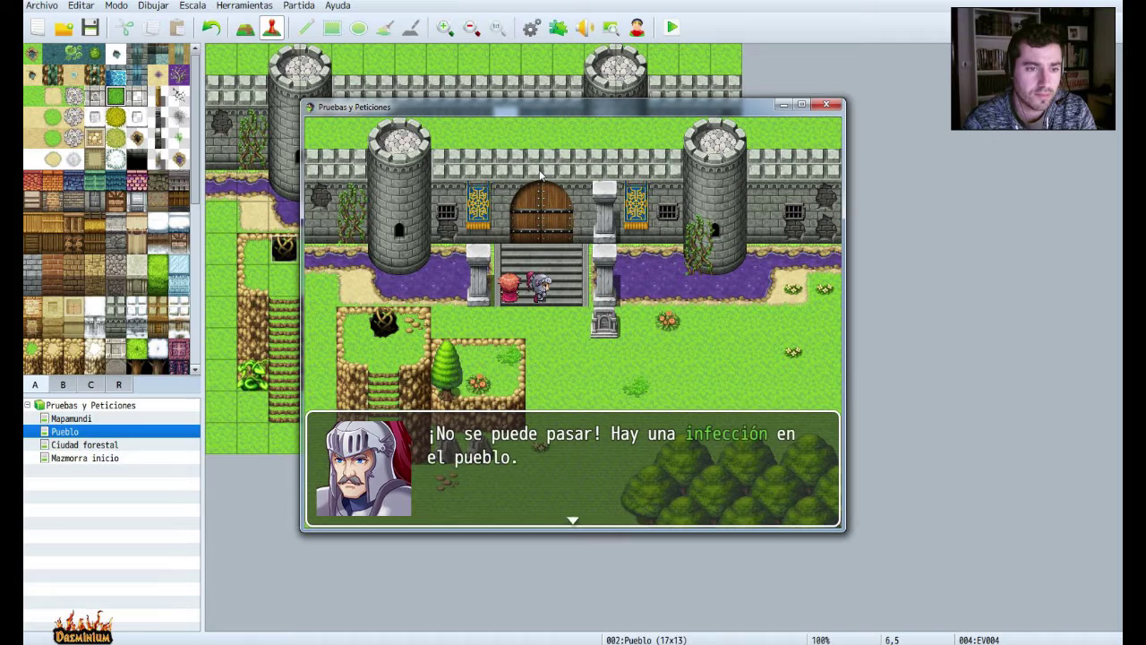
{"action": "key", "text": "Return"}
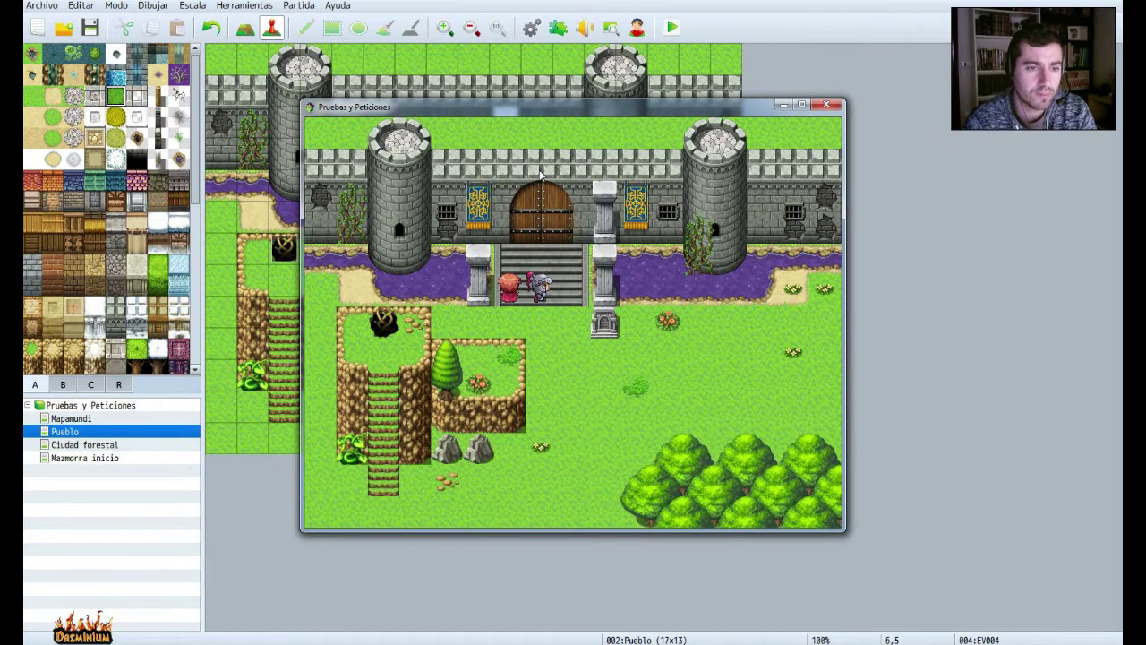
{"action": "left_click", "coordinate": [835, 107]}
{"action": "left_click", "coordinate": [441, 217]}
{"action": "right_click", "coordinate": [448, 224]}
{"action": "left_click", "coordinate": [492, 235]}
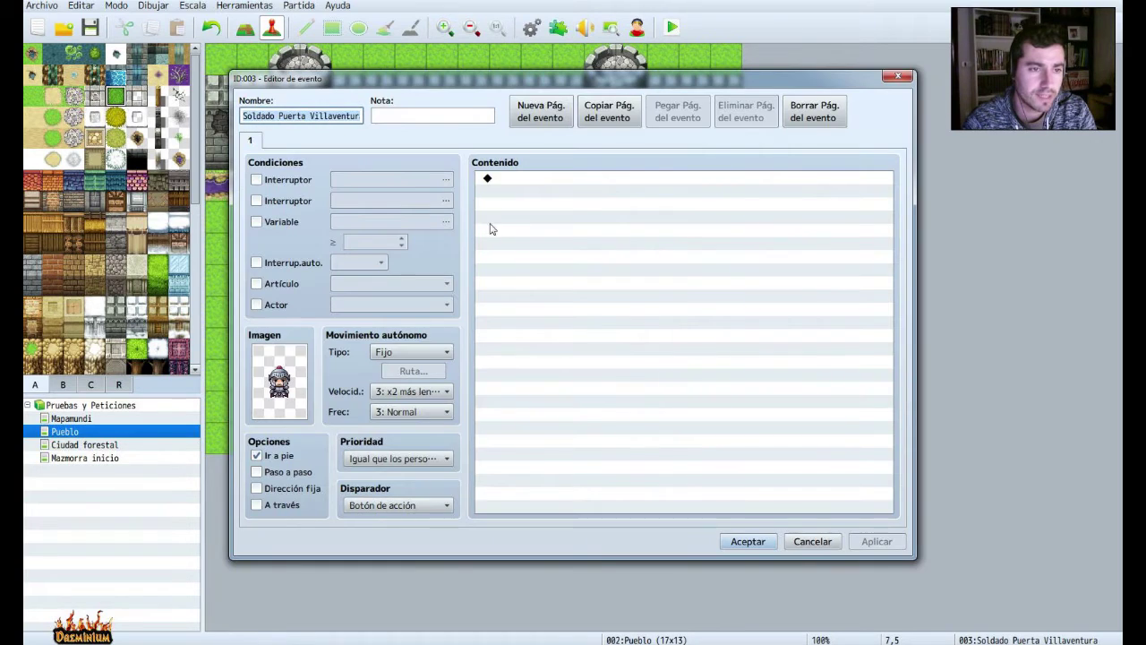
{"action": "left_click", "coordinate": [898, 77]}
Edit the guard's movement route in the tile 6,5 event, adding a downward turn at its end.
{"action": "left_click", "coordinate": [403, 226]}
{"action": "right_click", "coordinate": [399, 226]}
{"action": "left_click", "coordinate": [445, 234]}
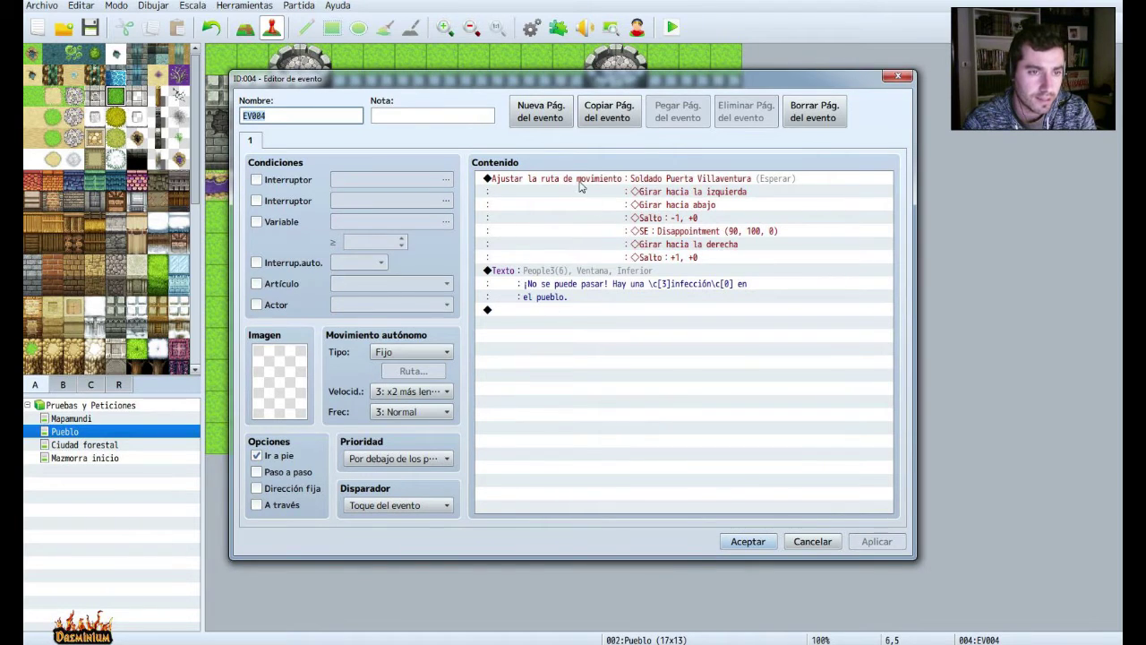
{"action": "right_click", "coordinate": [580, 185]}
{"action": "left_click", "coordinate": [602, 206]}
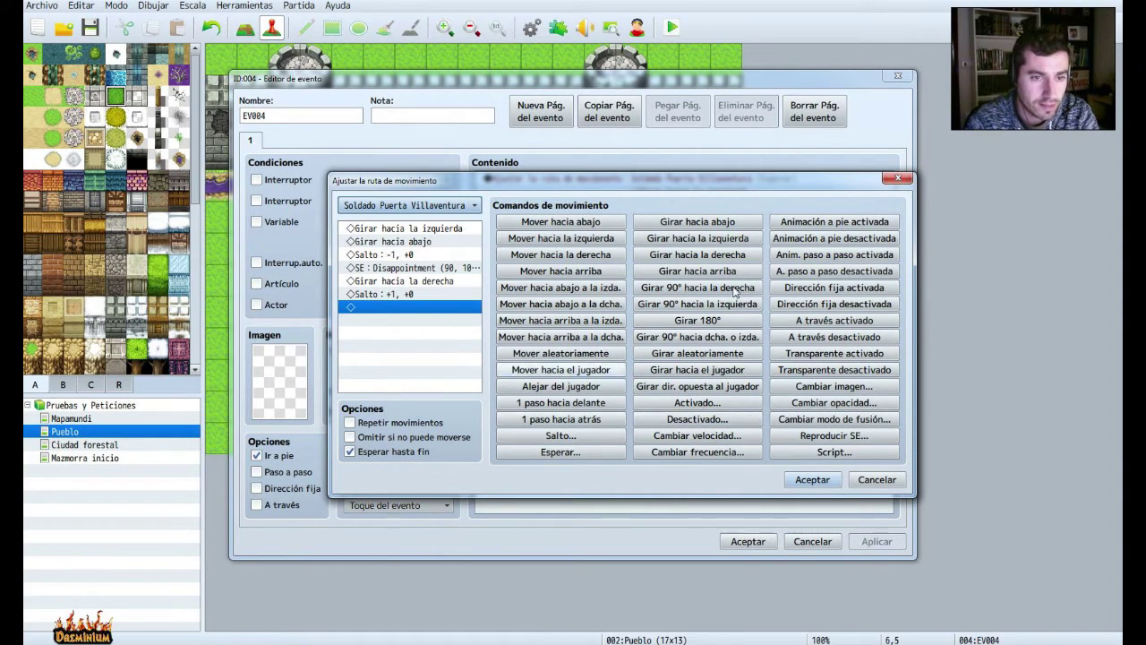
{"action": "left_click", "coordinate": [714, 224]}
{"action": "left_click", "coordinate": [813, 479]}
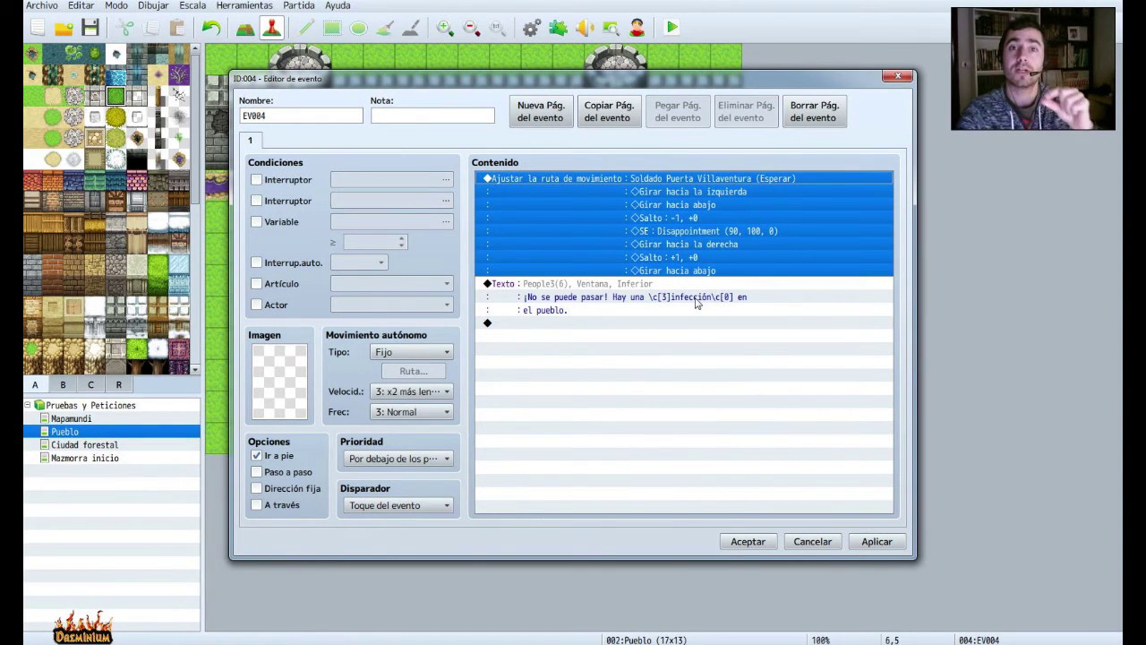
Insert a player movement route before the guard's text that turns down, moves down and turns up, and apply the event changes.
{"action": "left_click", "coordinate": [568, 287]}
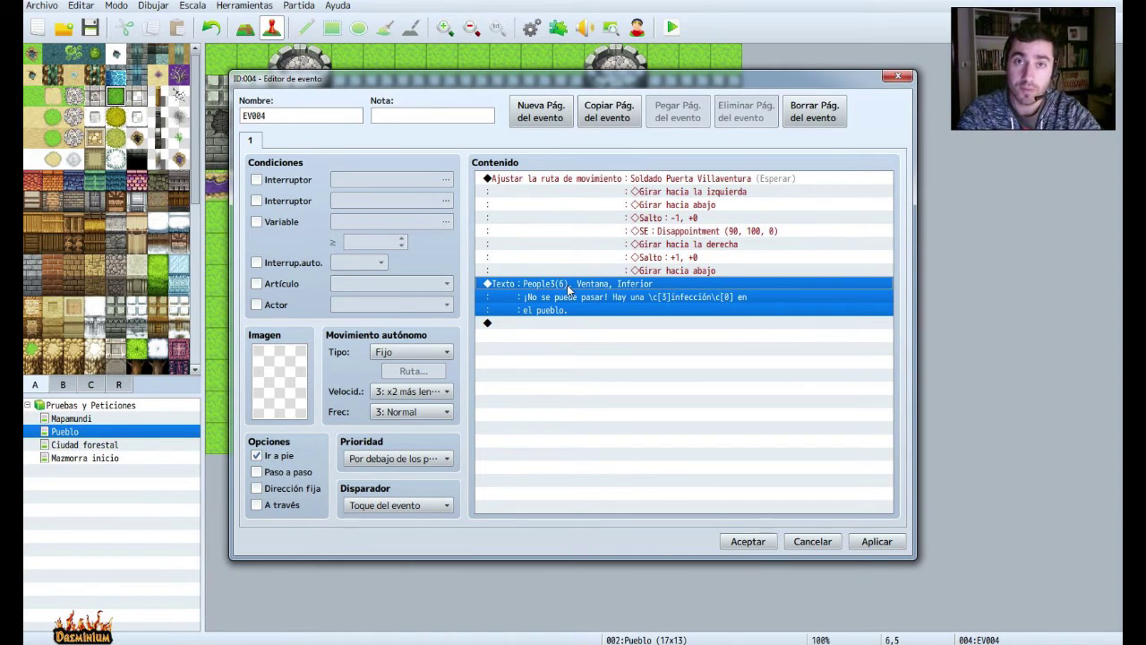
{"action": "right_click", "coordinate": [567, 288]}
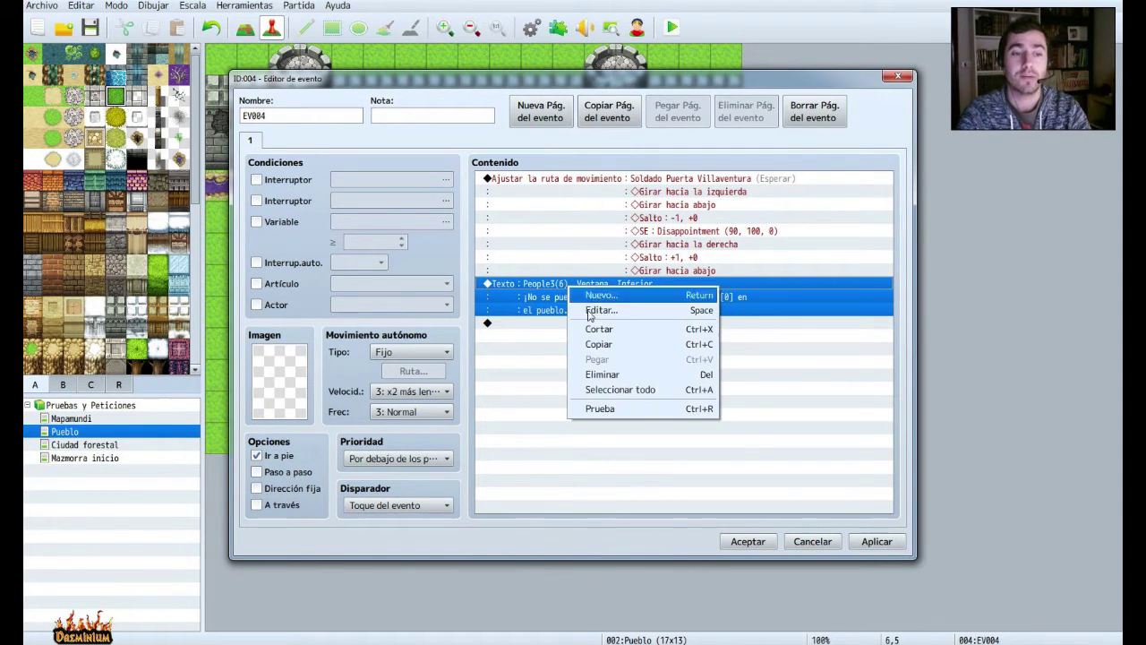
{"action": "left_click", "coordinate": [602, 304]}
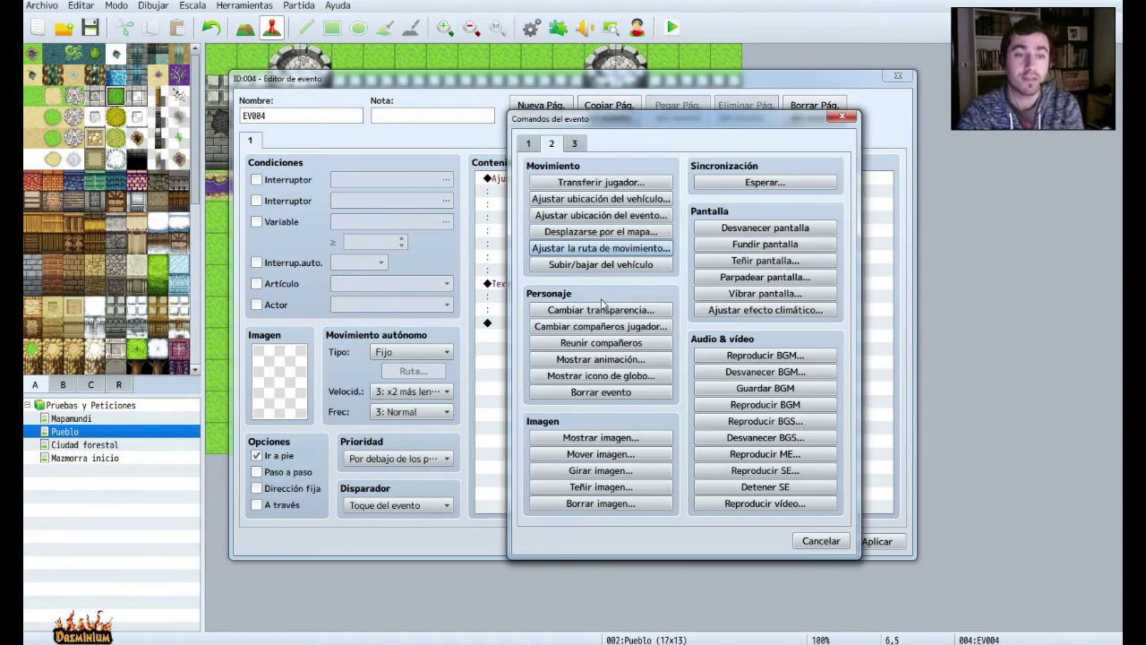
{"action": "left_click", "coordinate": [563, 249]}
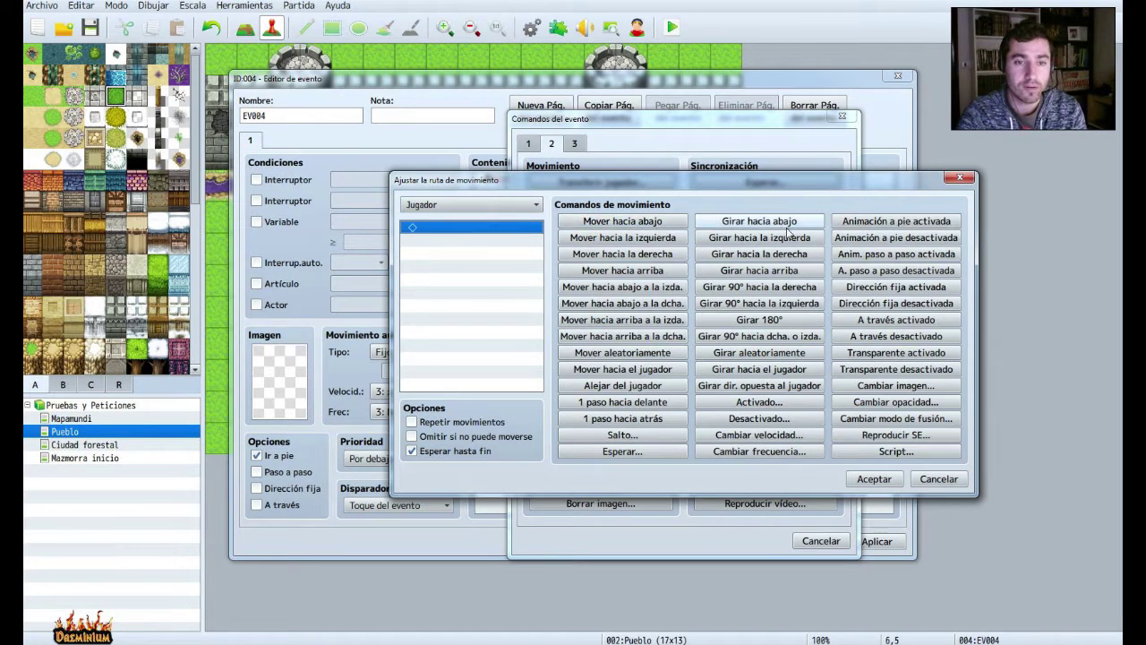
{"action": "left_click", "coordinate": [786, 224]}
{"action": "left_click", "coordinate": [669, 226]}
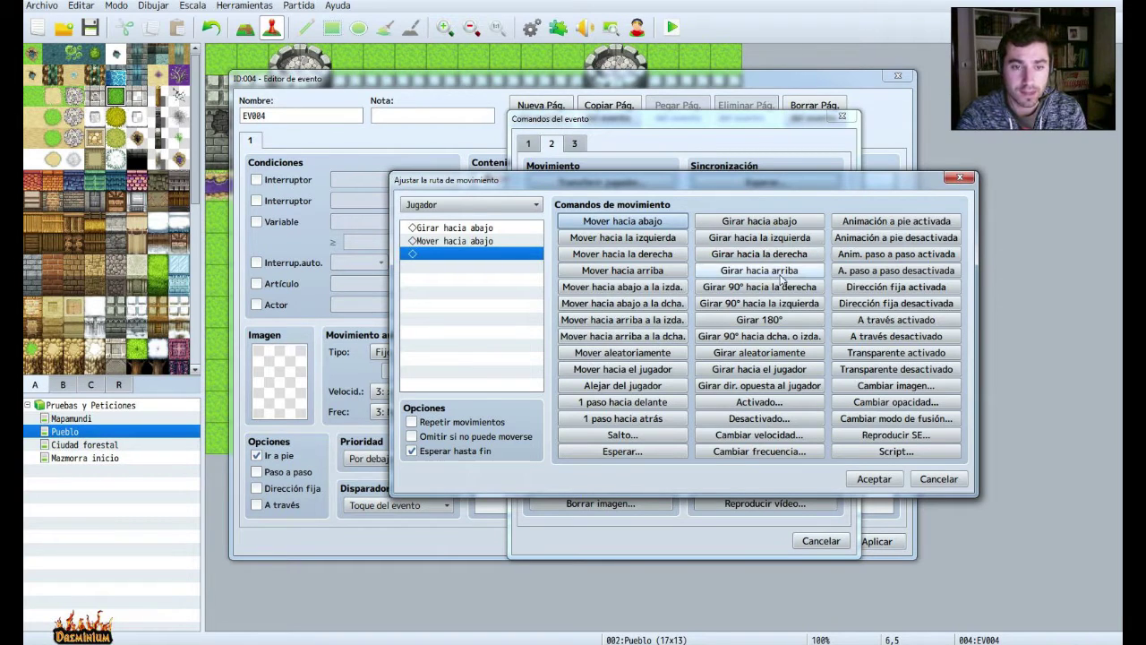
{"action": "left_click", "coordinate": [761, 270]}
{"action": "left_click", "coordinate": [874, 479]}
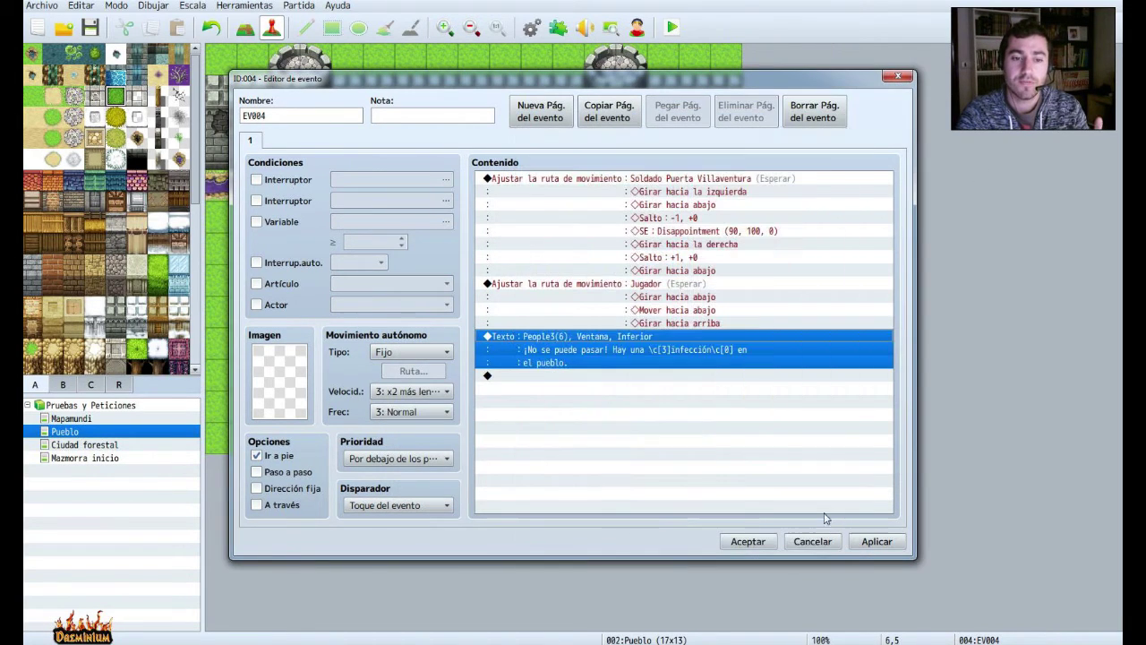
{"action": "left_click", "coordinate": [878, 542]}
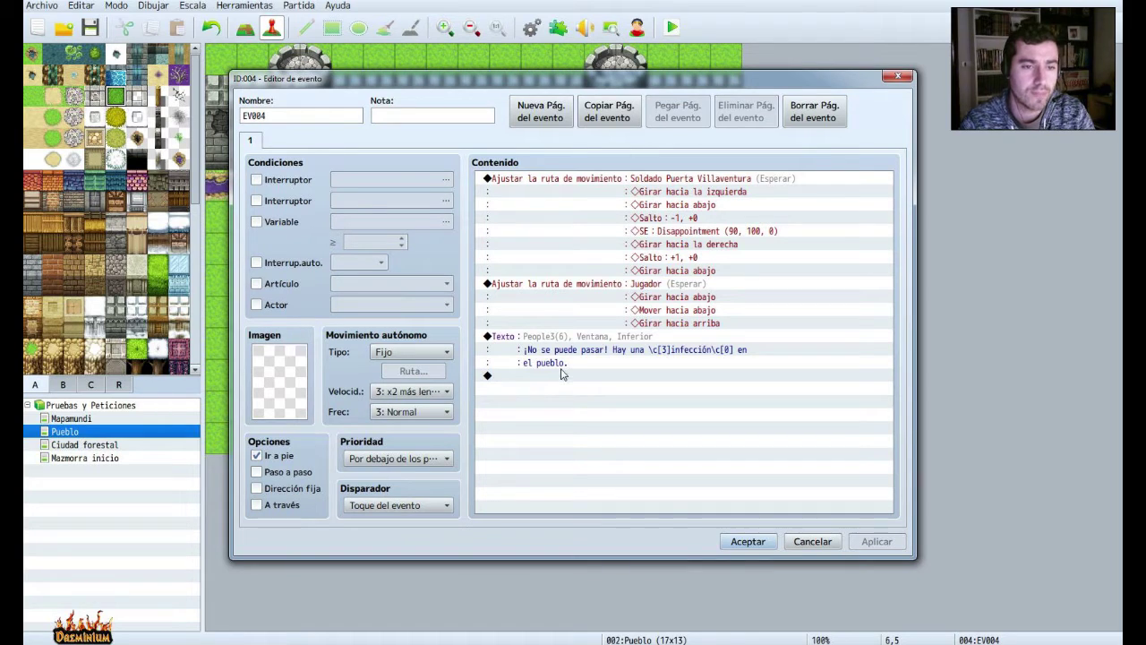
Edit the player's movement route, replacing the final upward turn with a rightward turn, a move right and an upward turn.
{"action": "left_click", "coordinate": [577, 285]}
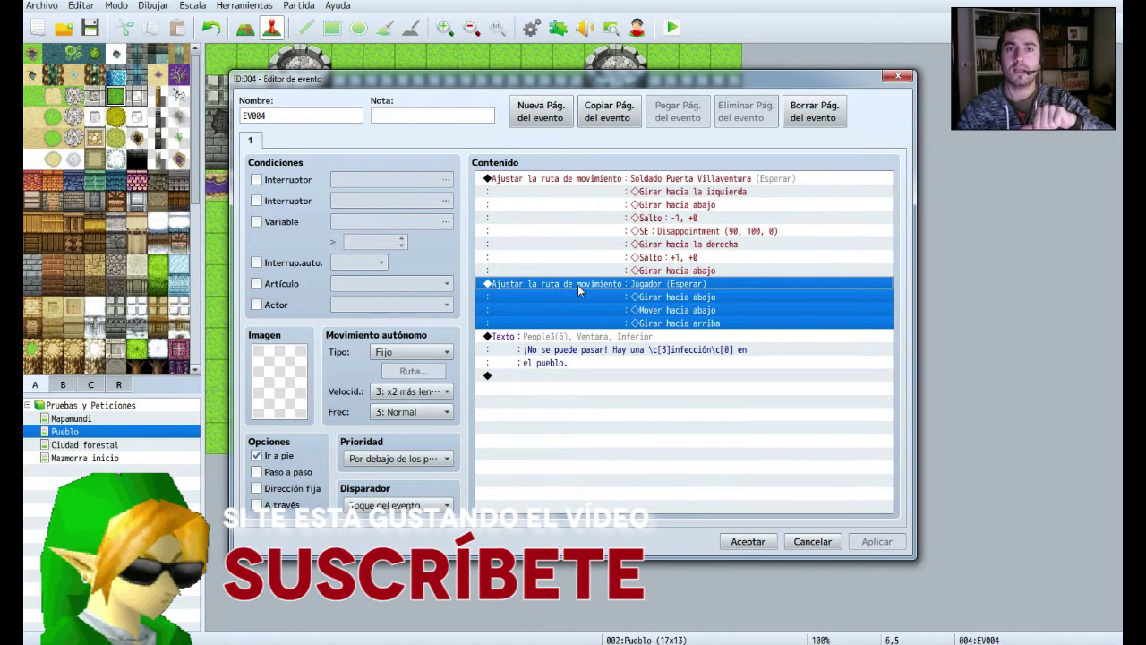
{"action": "right_click", "coordinate": [580, 286]}
{"action": "left_click", "coordinate": [612, 310]}
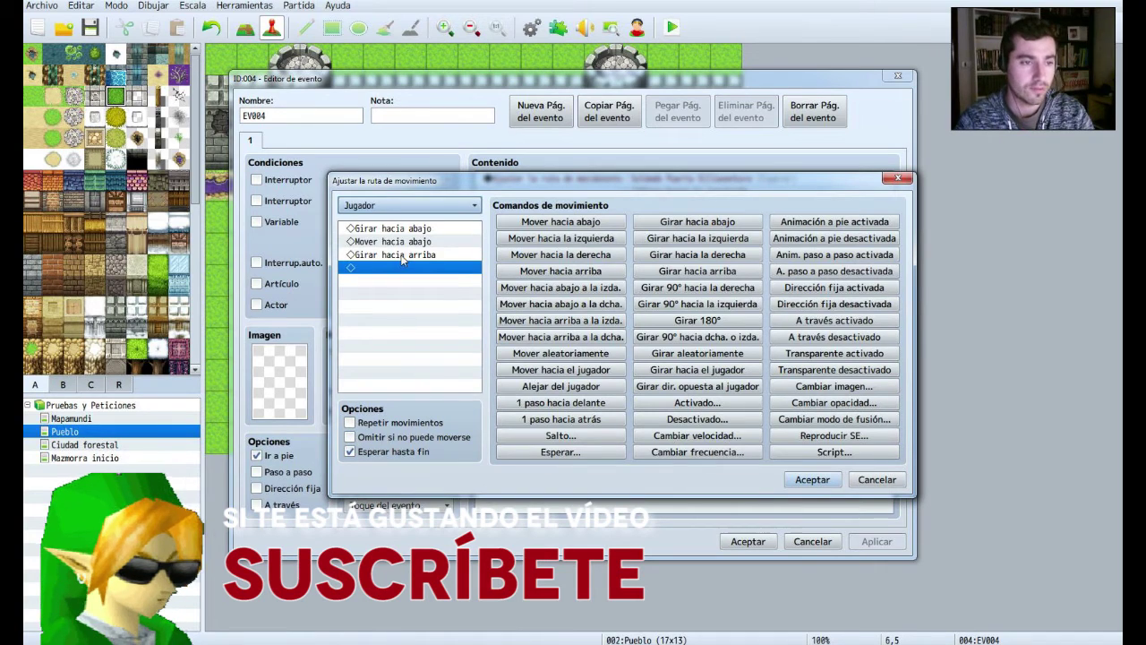
{"action": "left_click", "coordinate": [427, 256]}
{"action": "key", "text": "Delete"}
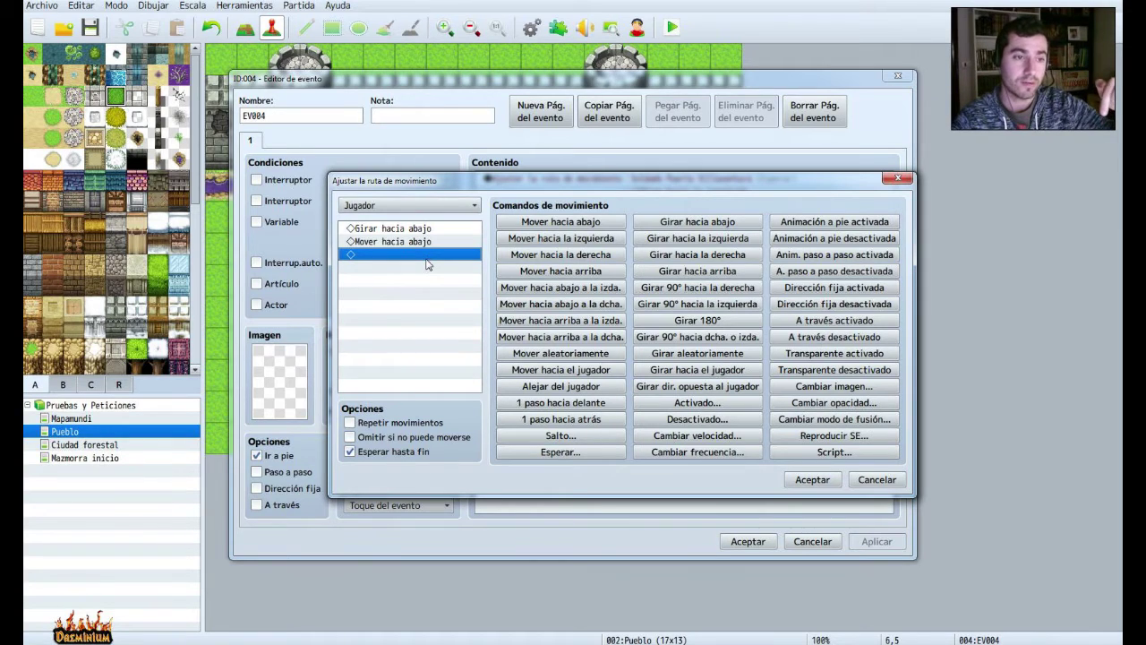
{"action": "left_click", "coordinate": [713, 256]}
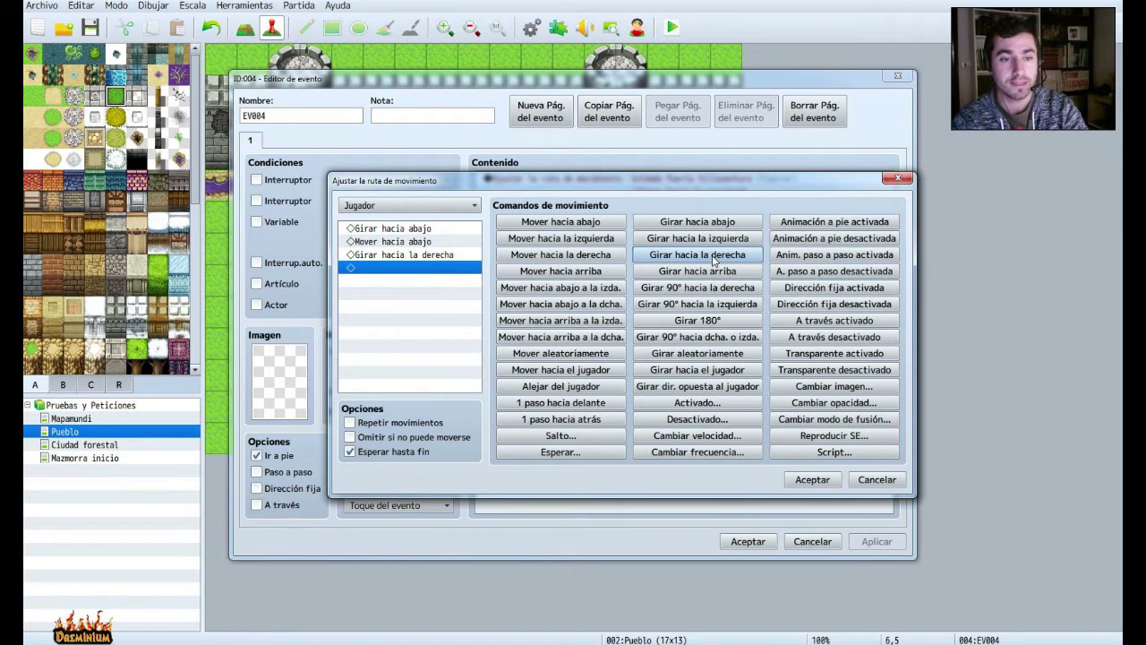
{"action": "left_click", "coordinate": [594, 256]}
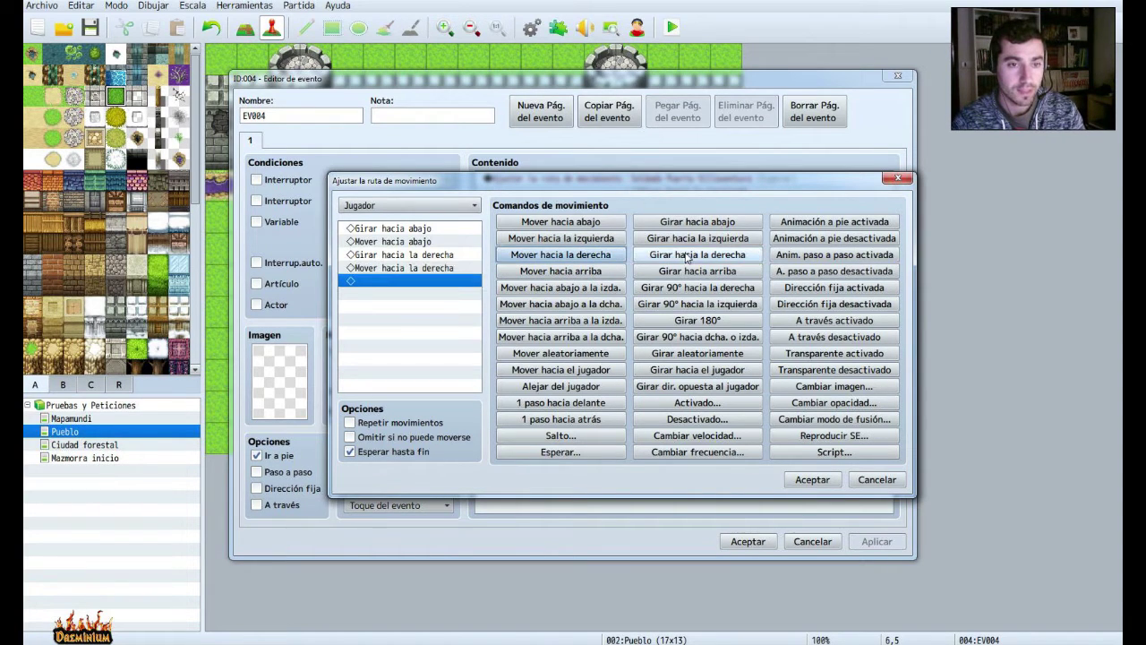
{"action": "left_click", "coordinate": [697, 270]}
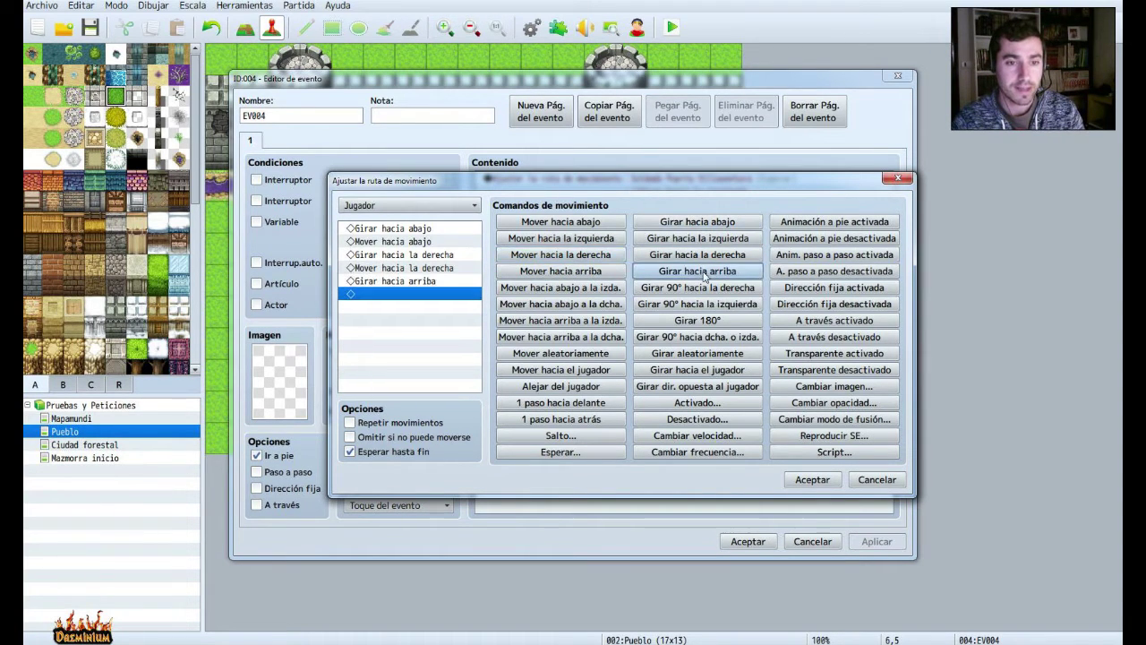
{"action": "left_click", "coordinate": [805, 484]}
{"action": "left_click", "coordinate": [527, 405]}
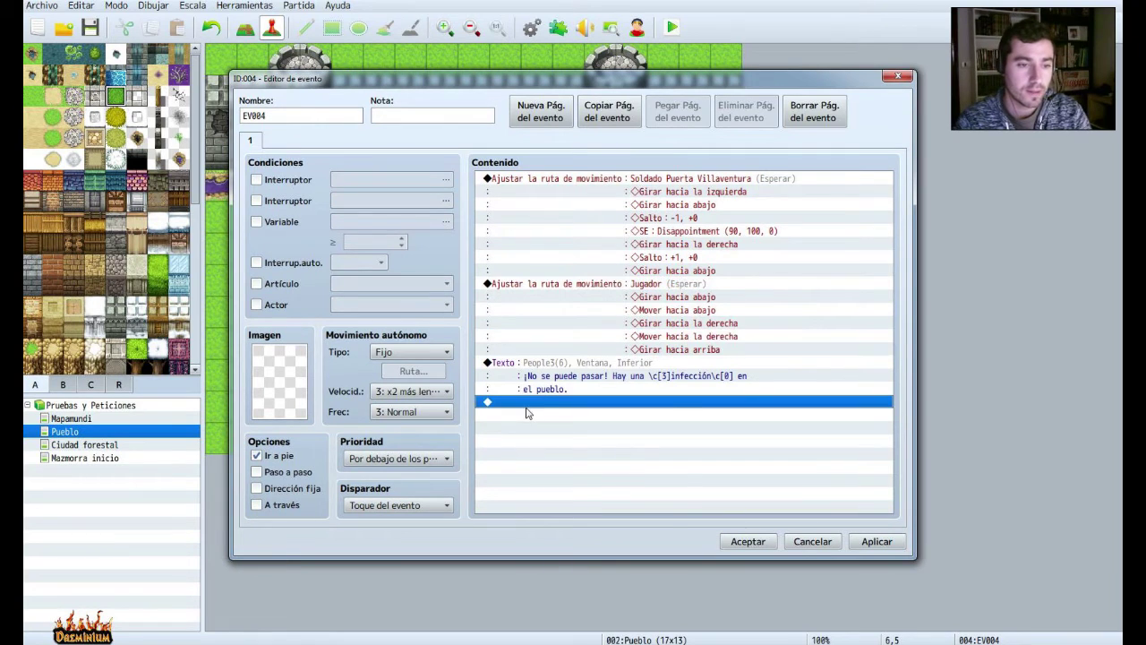
{"action": "right_click", "coordinate": [527, 412]}
{"action": "key", "text": "Return"}
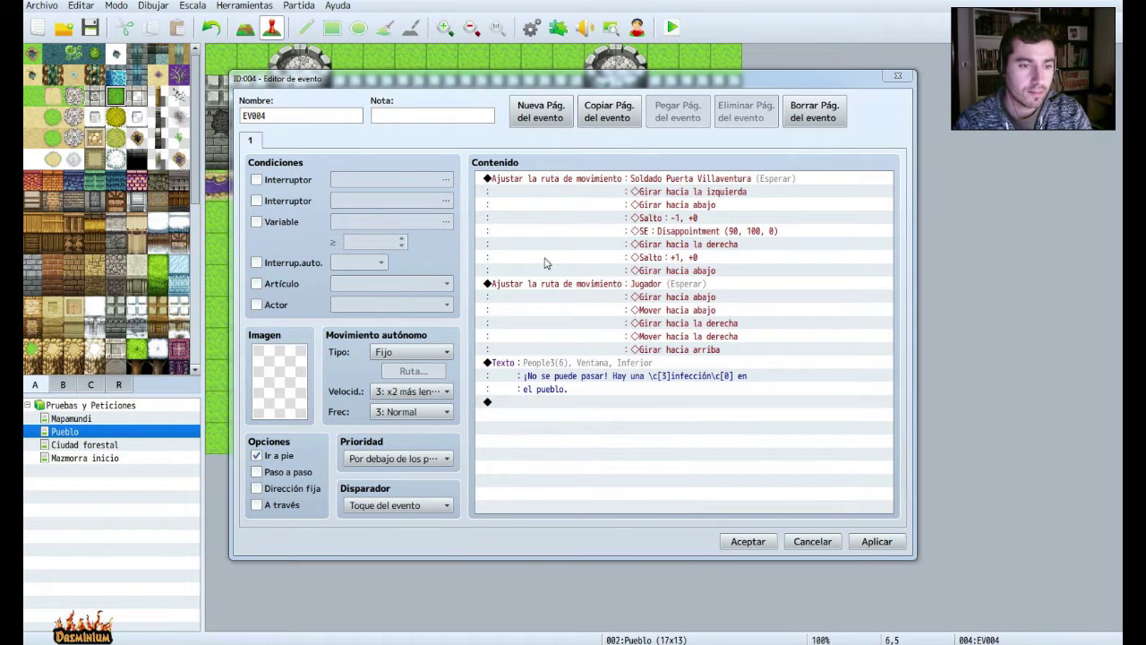
{"action": "left_click", "coordinate": [536, 149]}
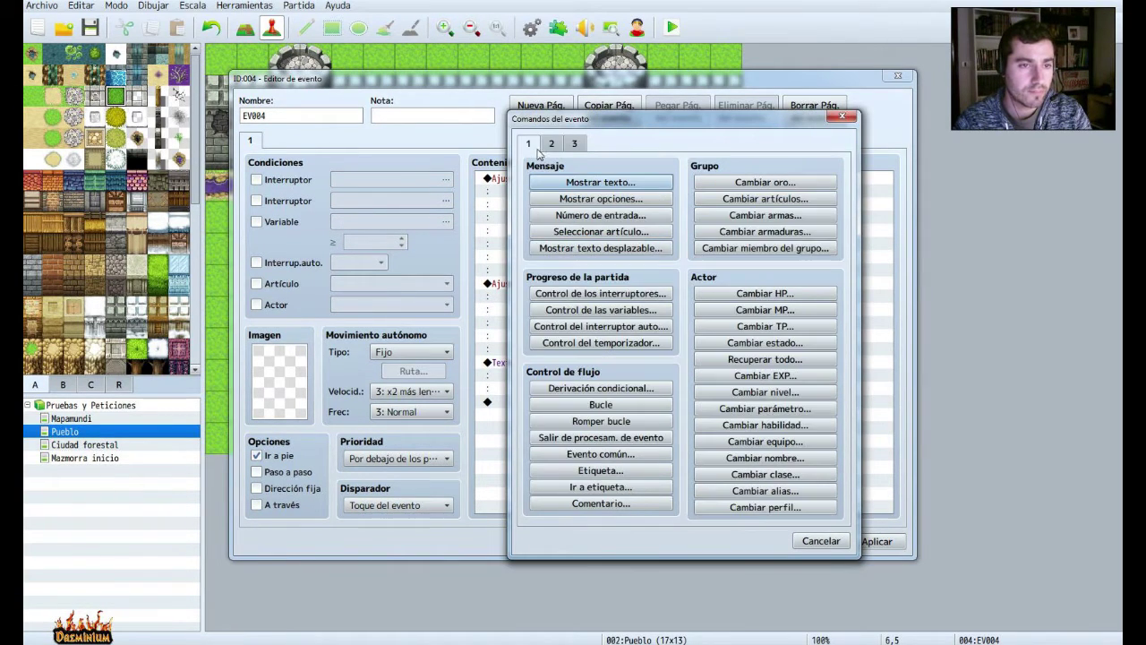
{"action": "left_click", "coordinate": [560, 182]}
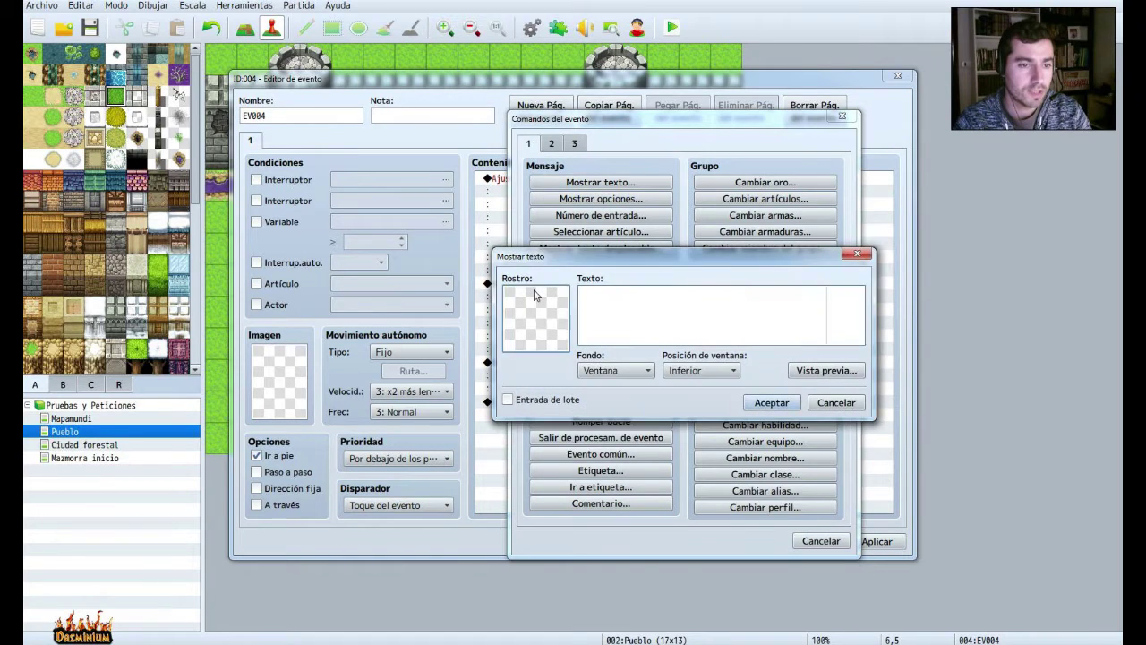
{"action": "double_click", "coordinate": [536, 296]}
{"action": "left_click", "coordinate": [887, 476]}
{"action": "left_click", "coordinate": [838, 403]}
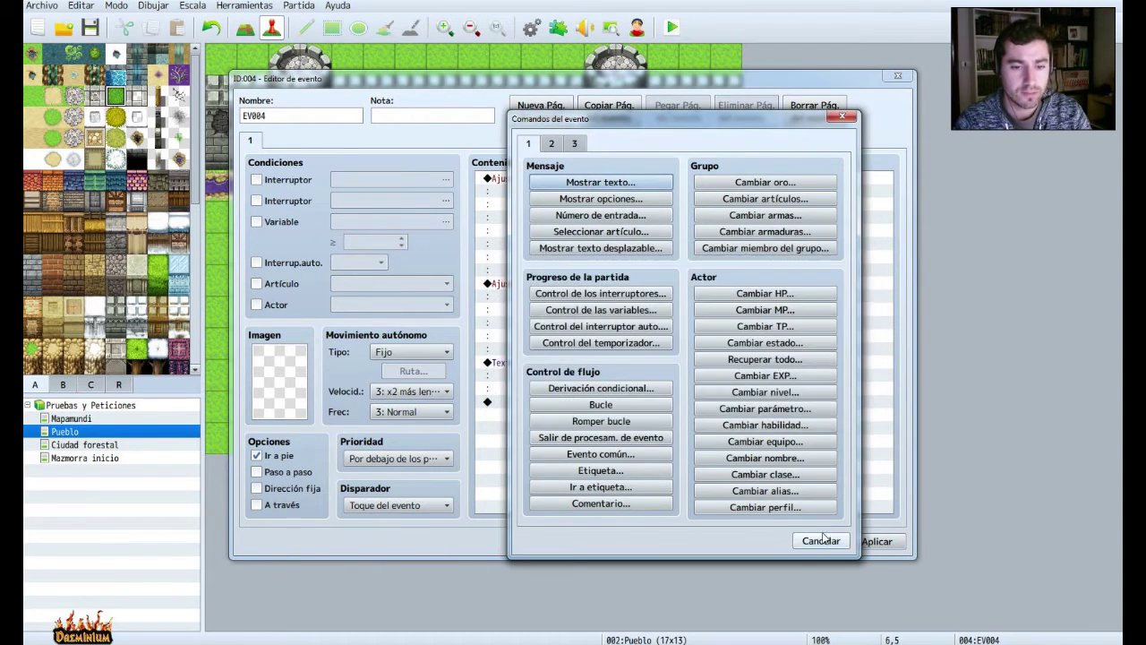
{"action": "left_click", "coordinate": [821, 541]}
Duplicate the guard's "¡No se puede pasar!" text command at the end of the event contents.
{"action": "left_click", "coordinate": [533, 373]}
{"action": "left_click", "coordinate": [519, 403]}
{"action": "key", "text": "ctrl+v"}
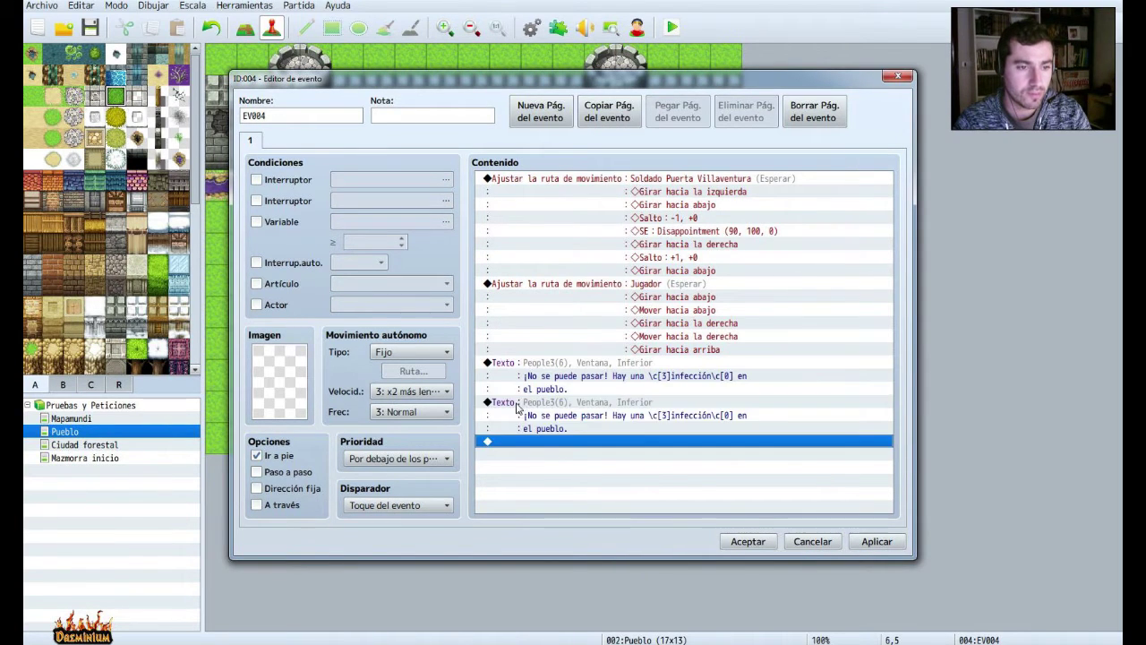
Replace the second guard text command's message with a first line reading "Nadie puede entrar sin el permiso del Rey.".
{"action": "left_click", "coordinate": [521, 405]}
{"action": "right_click", "coordinate": [521, 405]}
{"action": "left_click", "coordinate": [550, 427]}
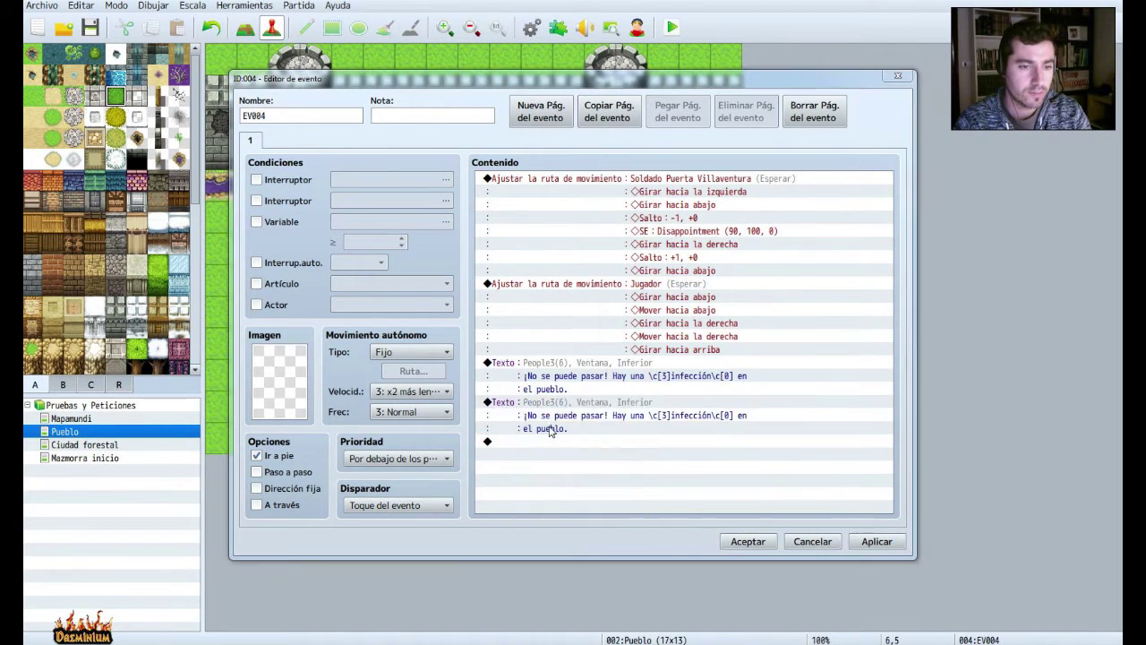
{"action": "key", "text": "ctrl+a"}
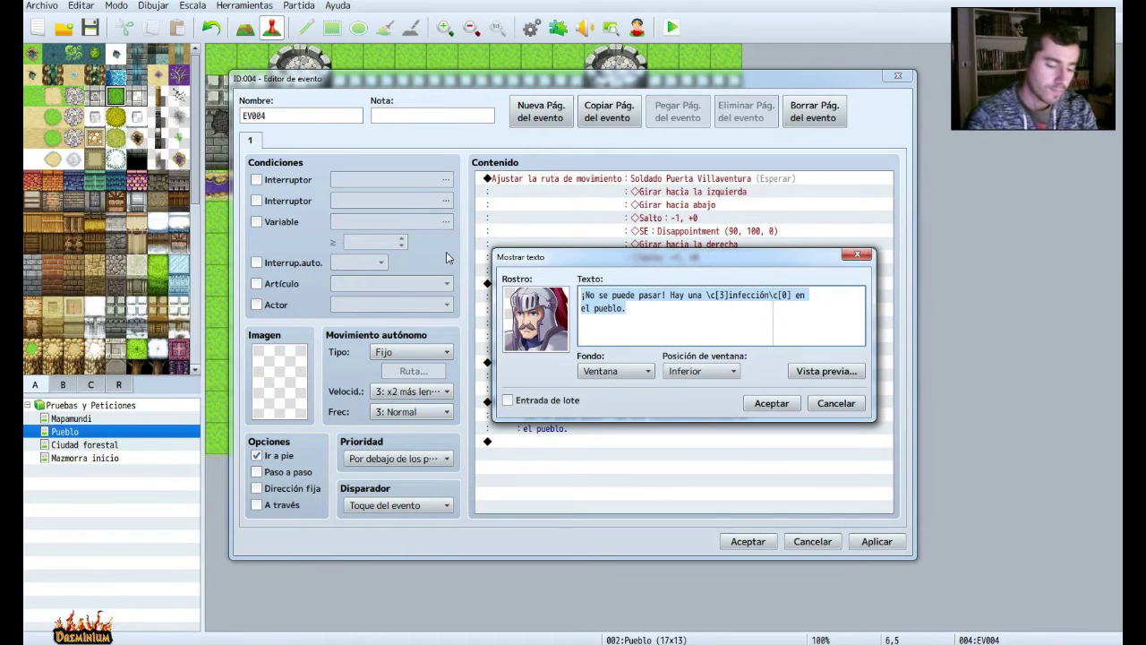
{"action": "type", "text": "N"}
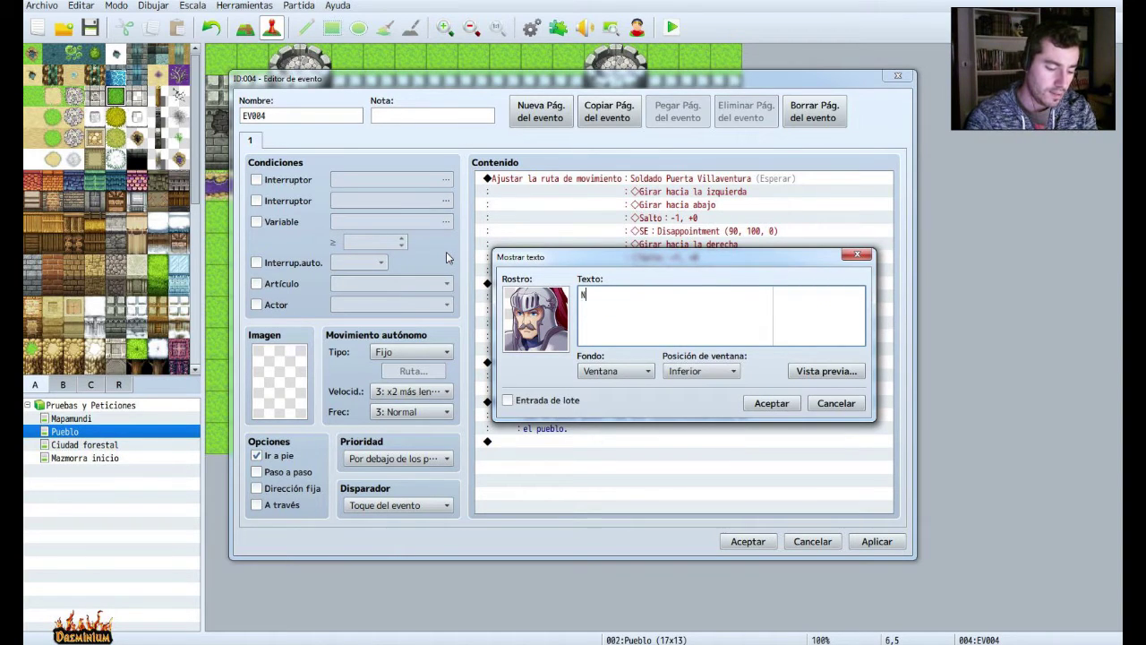
{"action": "type", "text": "adie puede entra"}
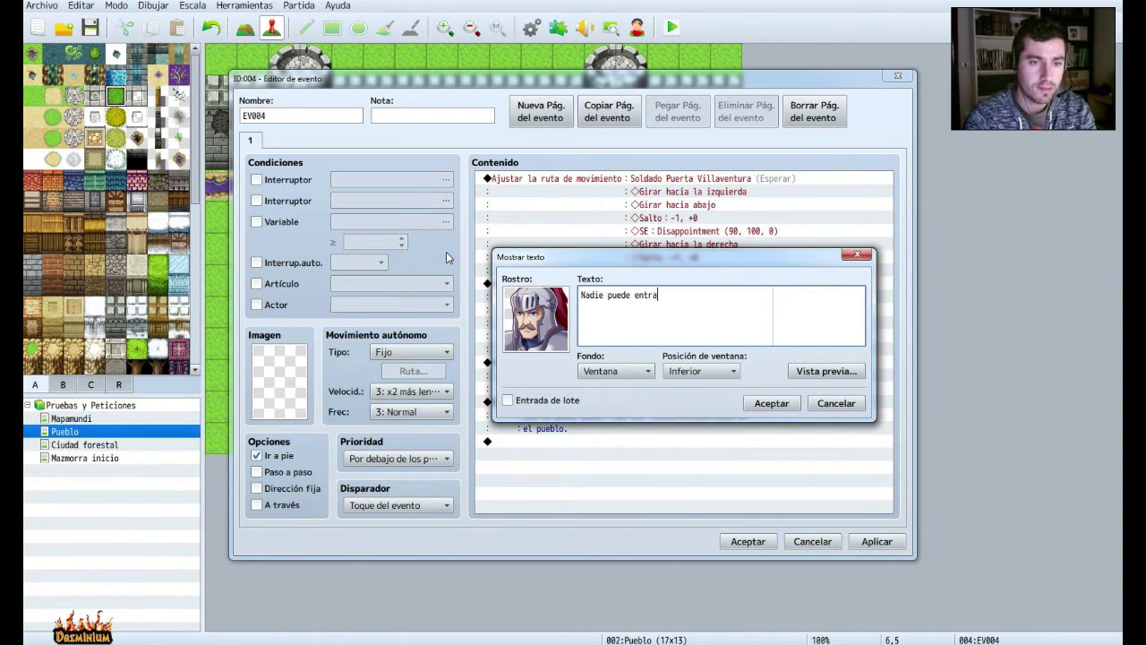
{"action": "type", "text": "r sin el permi"}
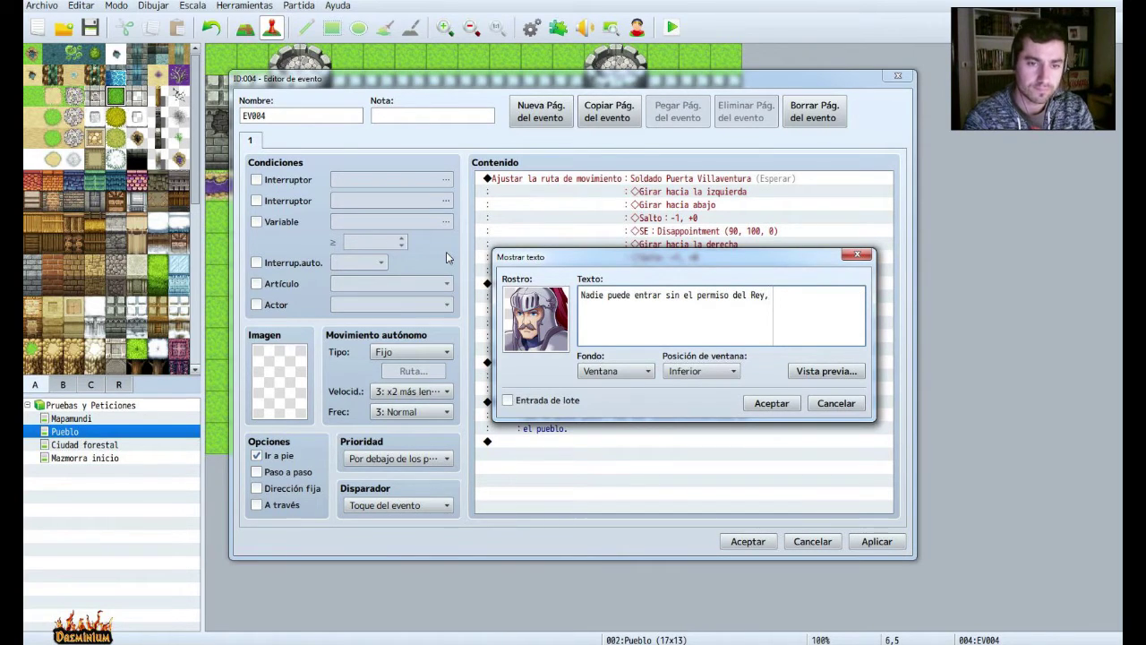
{"action": "type", "text": "so del Rey."}
{"action": "key", "text": "Return"}
Add "Si no se encuentra una cura pronto todo el pueblo acabará muriendo." on two more message lines, then apply and close the event.
{"action": "type", "text": "Si n"}
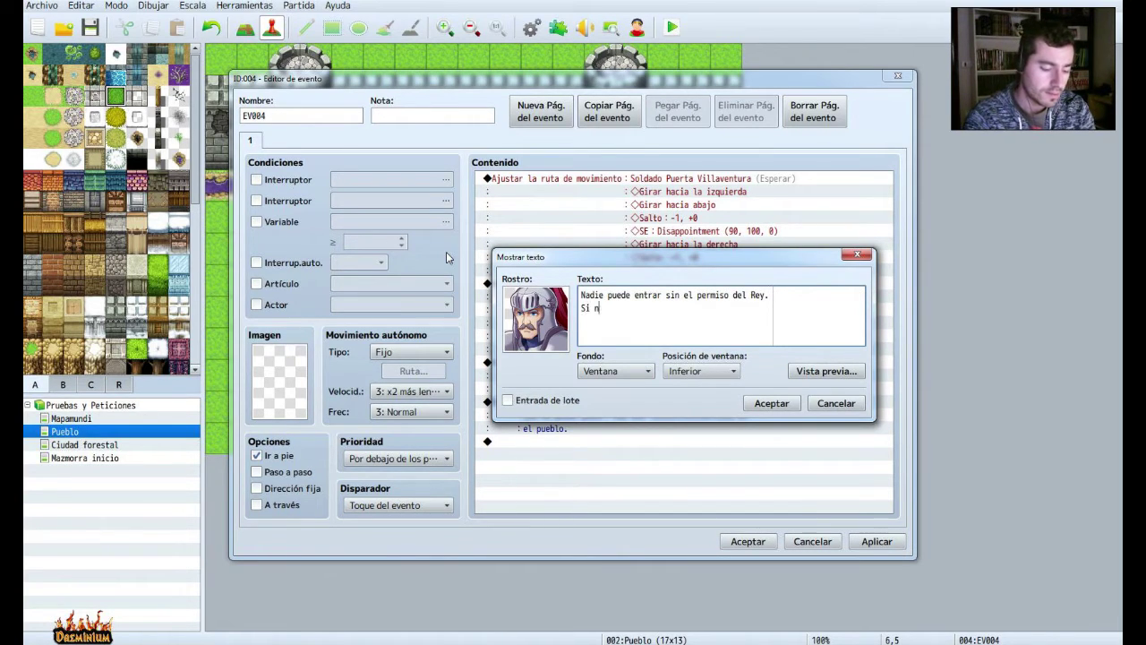
{"action": "type", "text": "adie en"}
{"action": "key", "text": "BackSpace"}
{"action": "key", "text": "BackSpace"}
{"action": "key", "text": "BackSpace"}
{"action": "key", "text": "BackSpace"}
{"action": "key", "text": "BackSpace"}
{"action": "key", "text": "BackSpace"}
{"action": "key", "text": "BackSpace"}
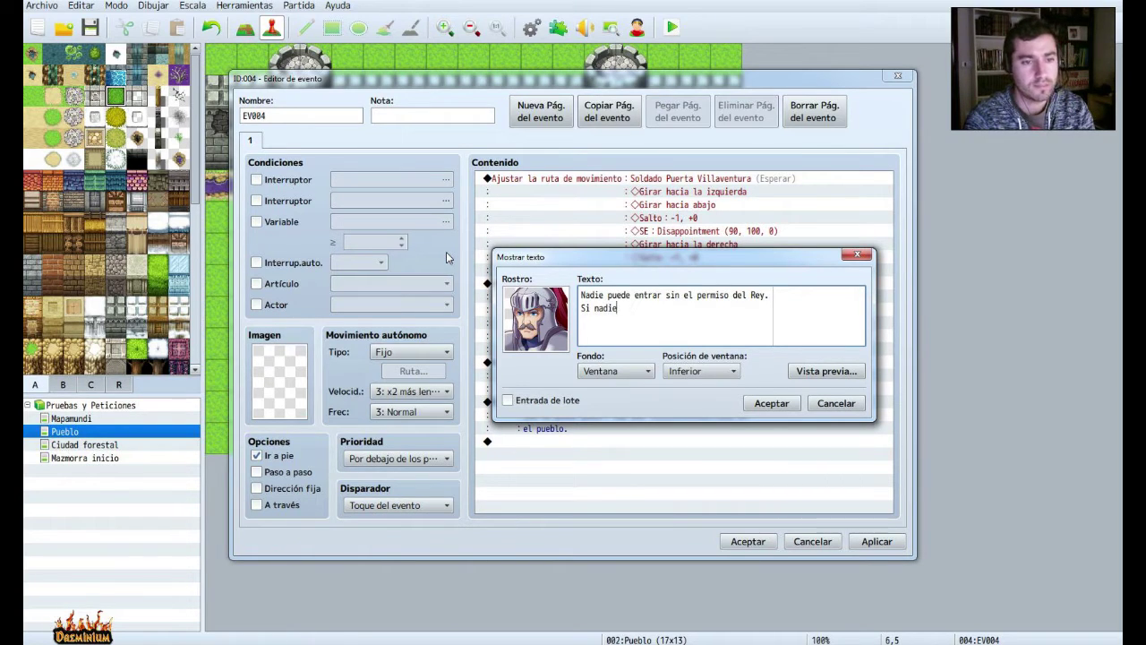
{"action": "type", "text": "o se encuentra una cura pron"}
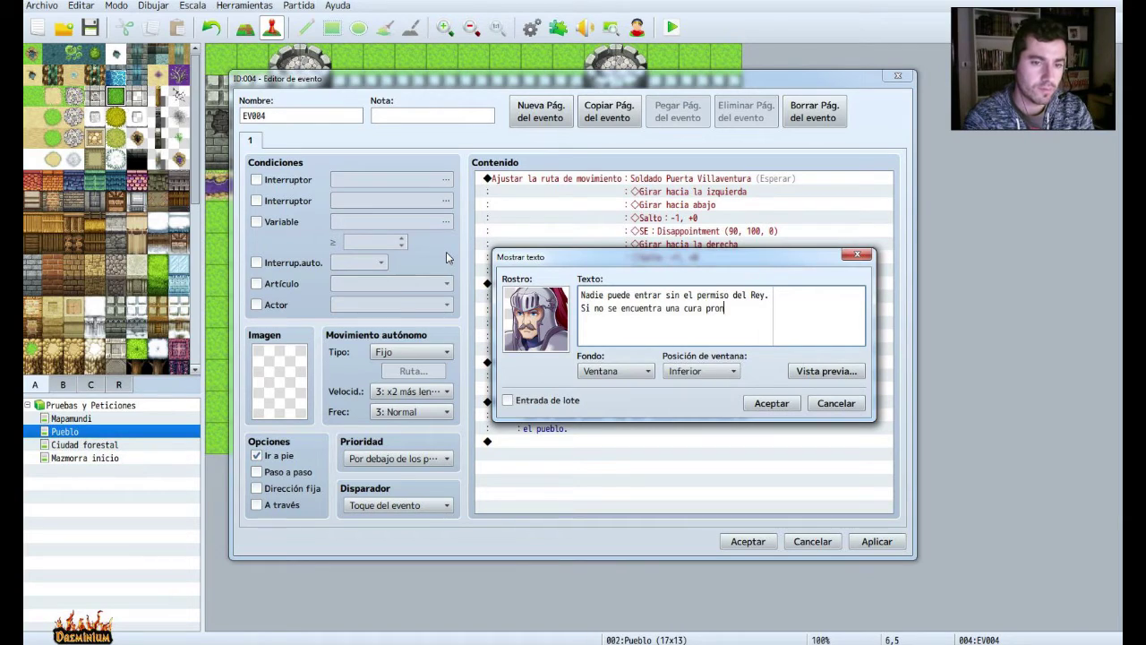
{"action": "type", "text": "to,"}
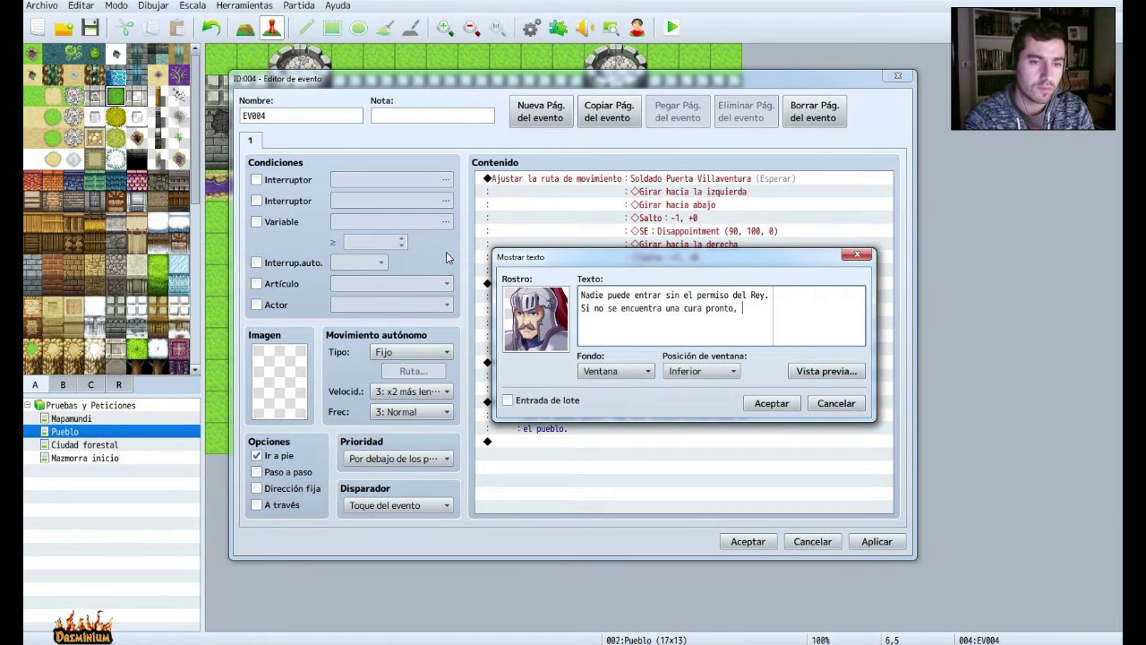
{"action": "key", "text": "BackSpace"}
{"action": "key", "text": "BackSpace"}
{"action": "type", "text": "todo el"}
{"action": "key", "text": "Return"}
{"action": "type", "text": "pueblo acabará muriendo."}
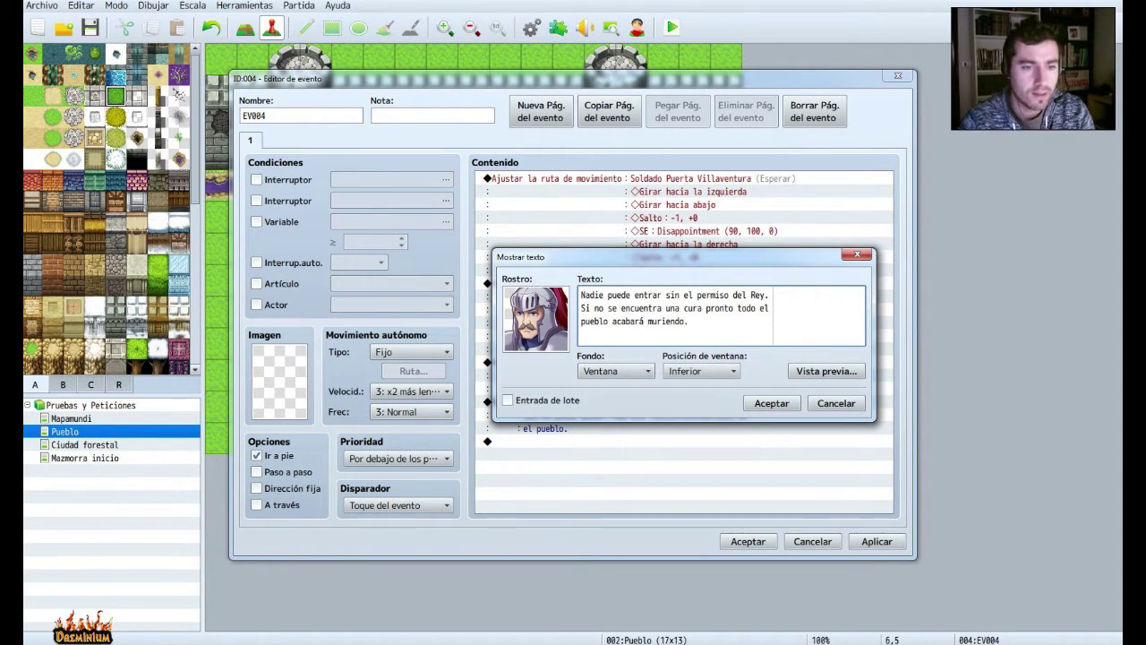
{"action": "left_click", "coordinate": [772, 405]}
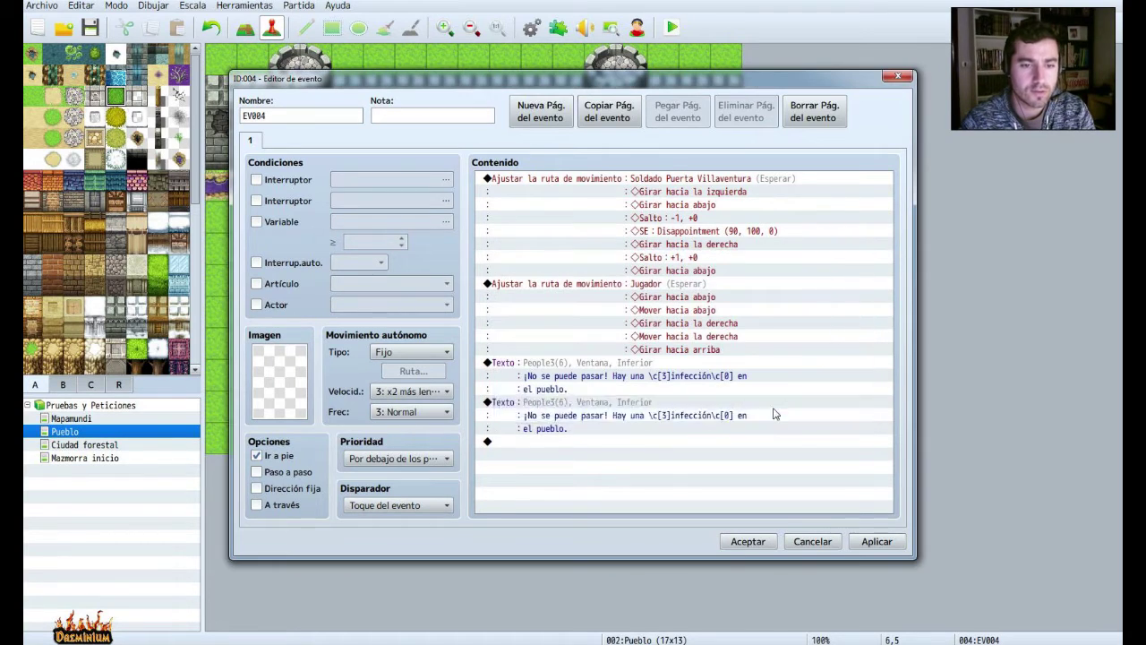
{"action": "left_click", "coordinate": [877, 542]}
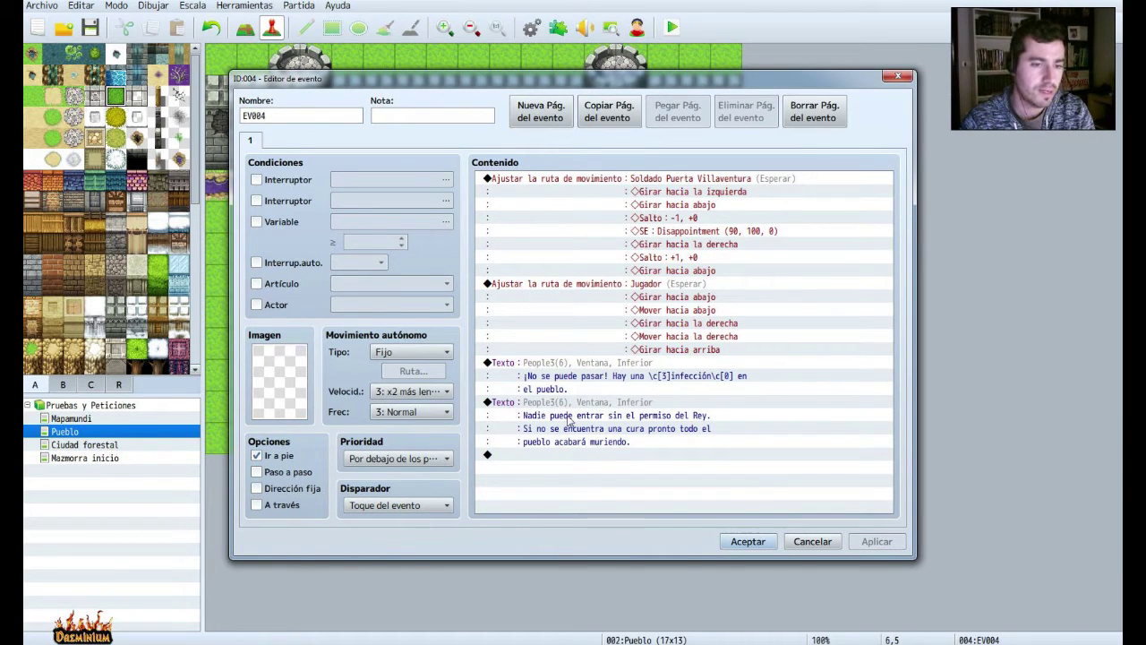
{"action": "left_click", "coordinate": [748, 543]}
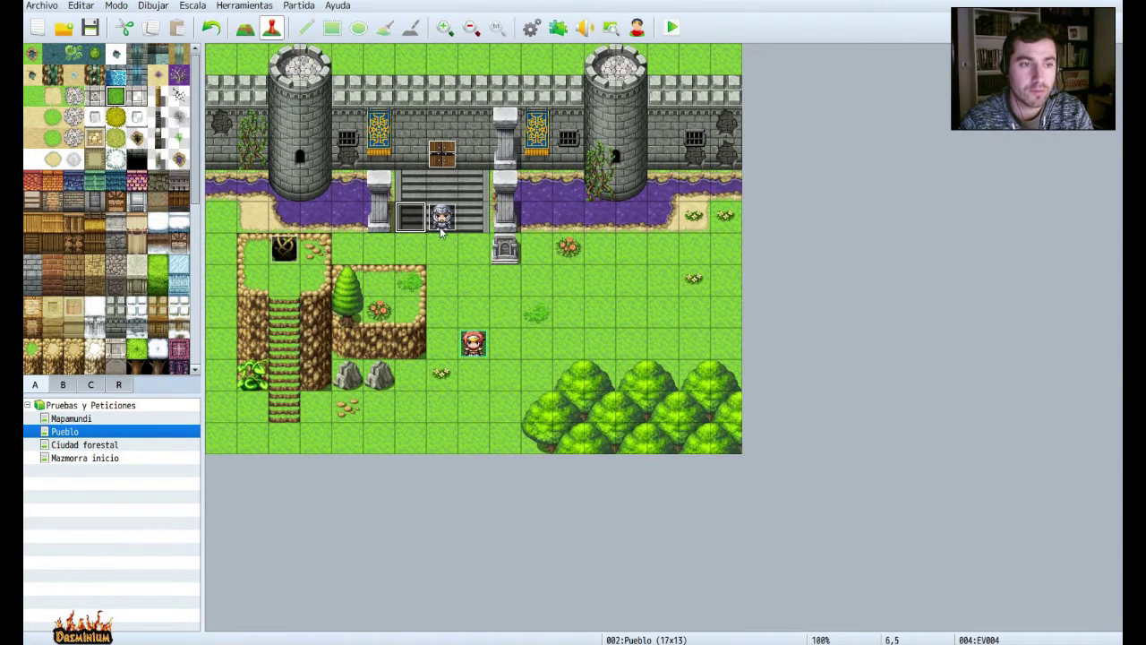
Paste a copy of the 6,5 stair event onto tile 8,5 and check its contents.
{"action": "left_click", "coordinate": [474, 223]}
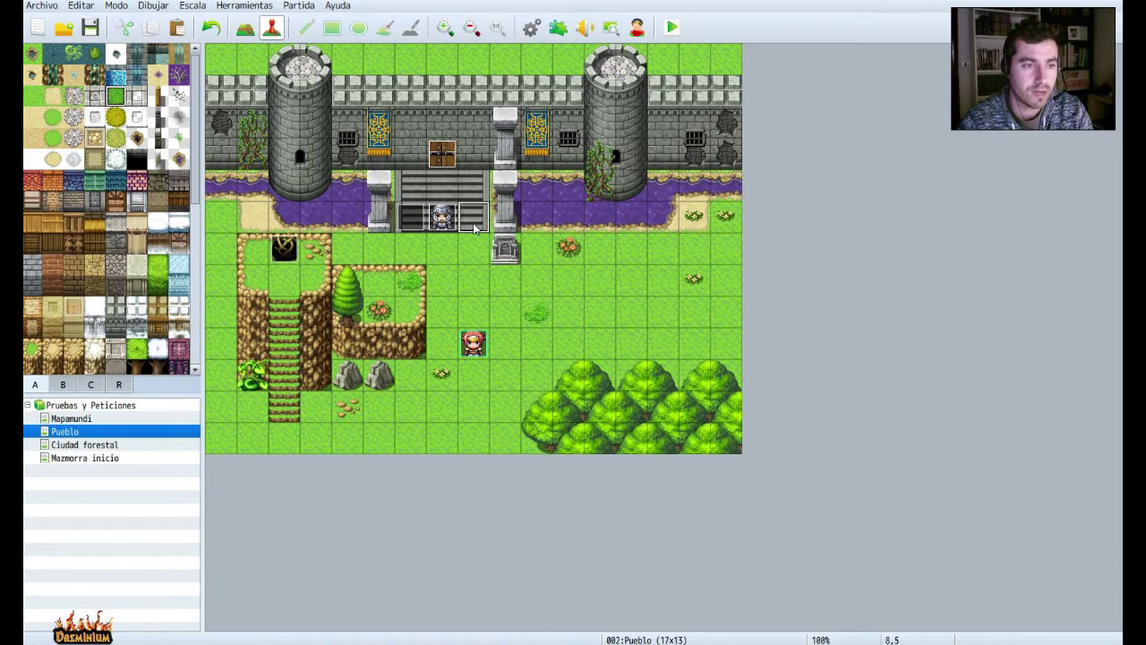
{"action": "key", "text": "ctrl+v"}
{"action": "right_click", "coordinate": [473, 224]}
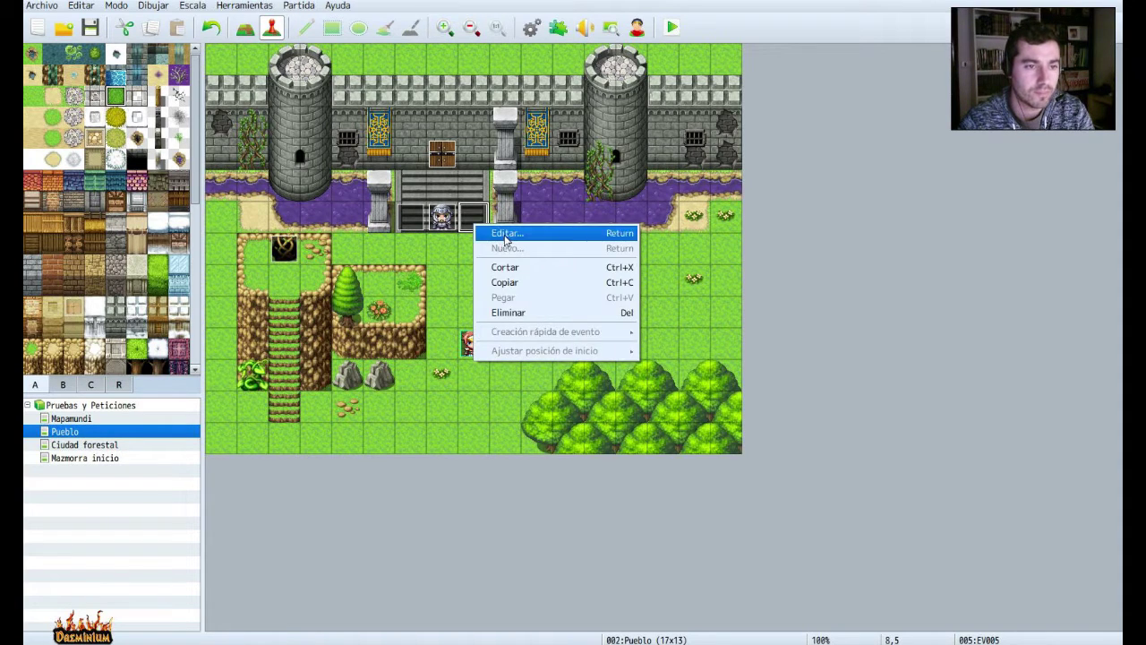
{"action": "left_click", "coordinate": [502, 231]}
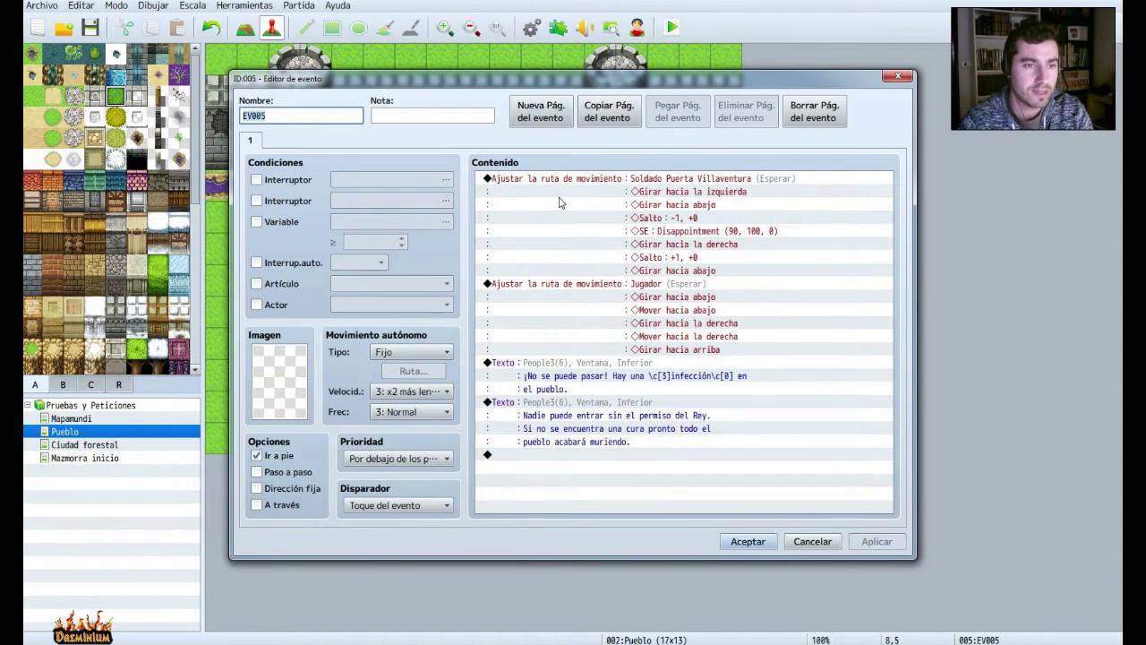
{"action": "left_click", "coordinate": [812, 540]}
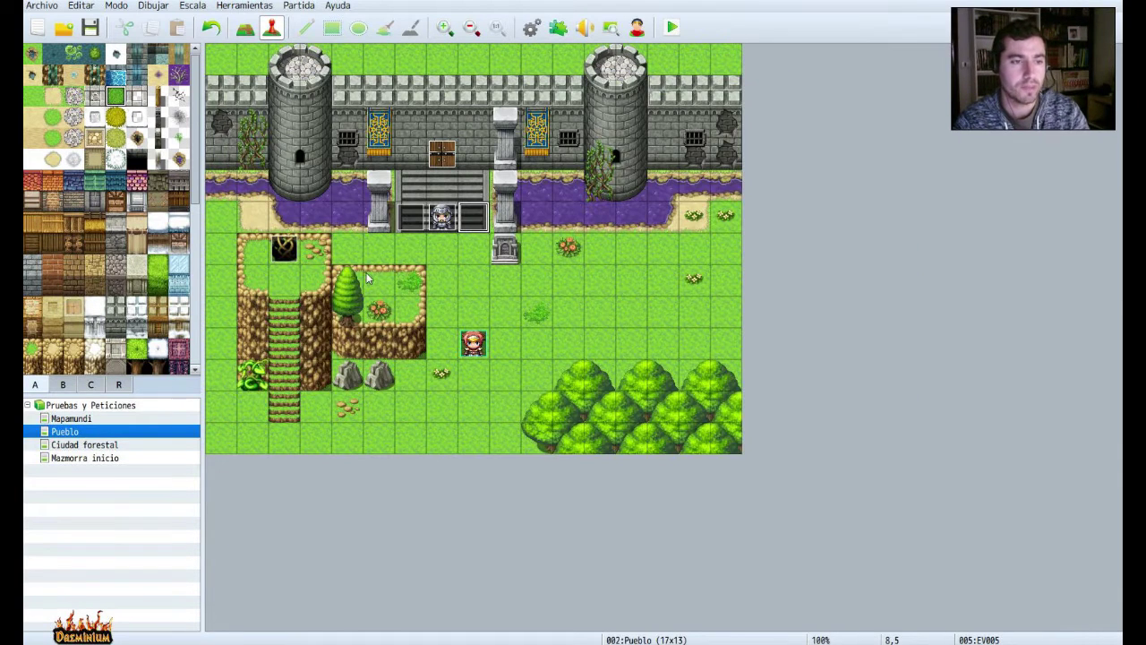
{"action": "left_click", "coordinate": [409, 223]}
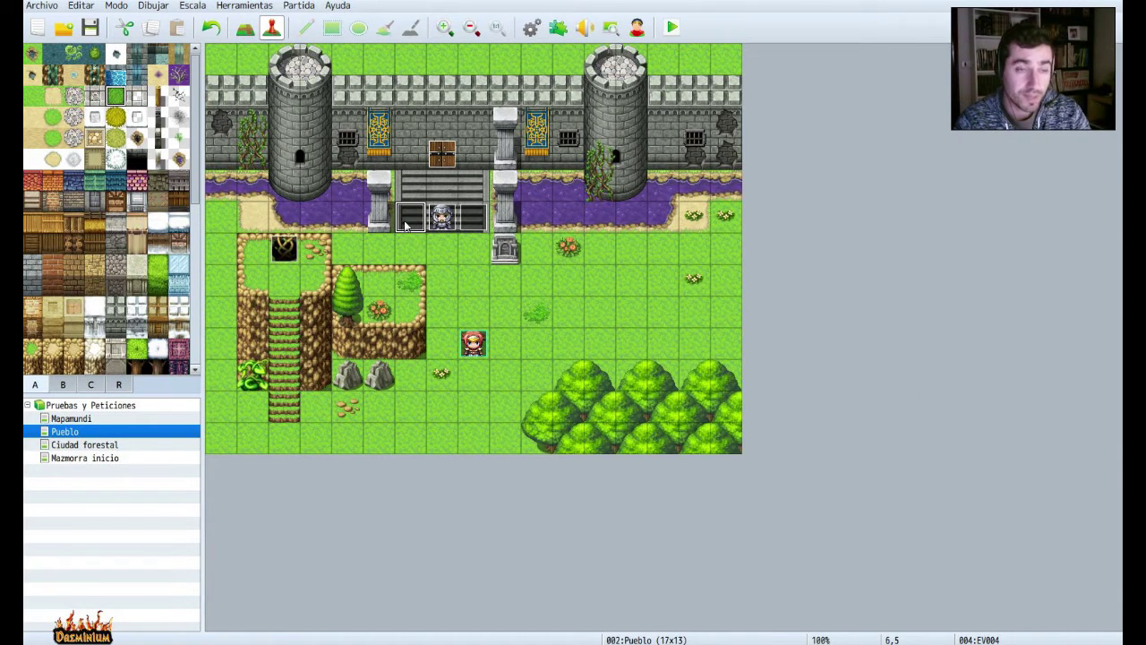
In the 8,5 event, edit the guard's movement route, replacing the initial leftward turn with a rightward turn.
{"action": "left_click", "coordinate": [478, 222]}
{"action": "right_click", "coordinate": [483, 218]}
{"action": "left_click", "coordinate": [504, 230]}
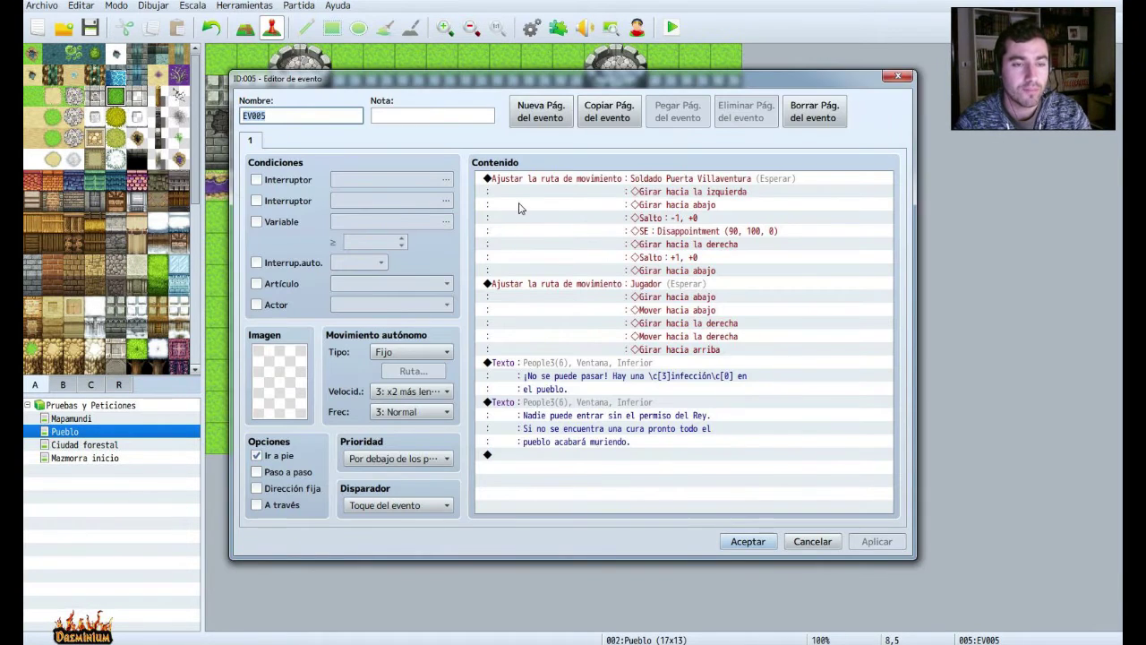
{"action": "right_click", "coordinate": [623, 180]}
{"action": "left_click", "coordinate": [643, 207]}
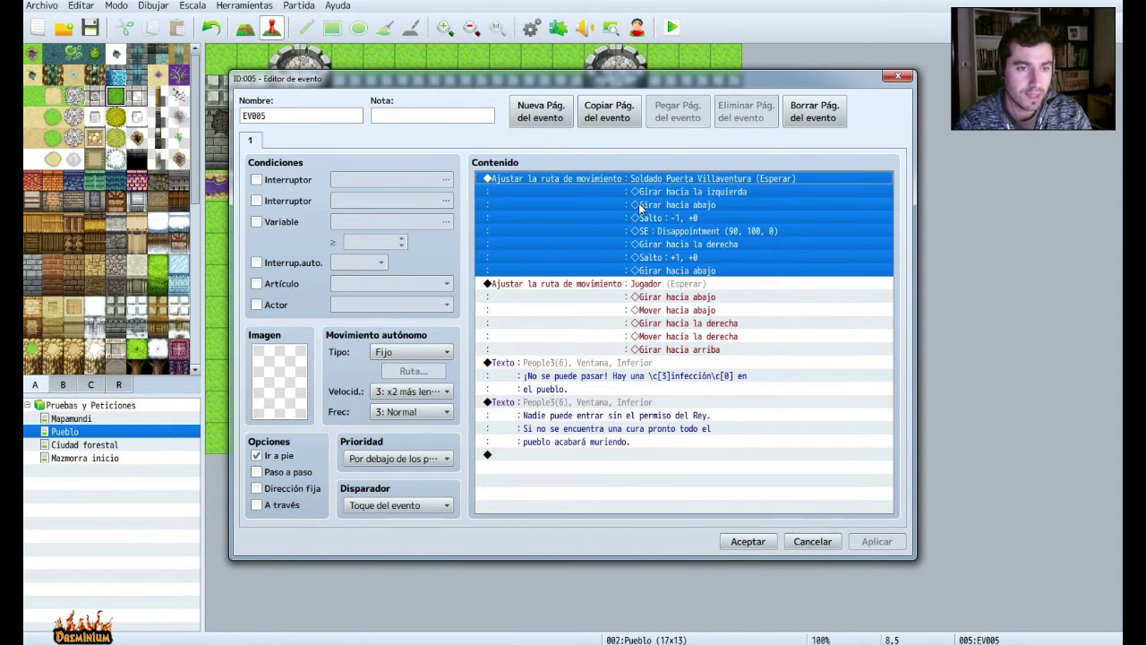
{"action": "left_click", "coordinate": [426, 229]}
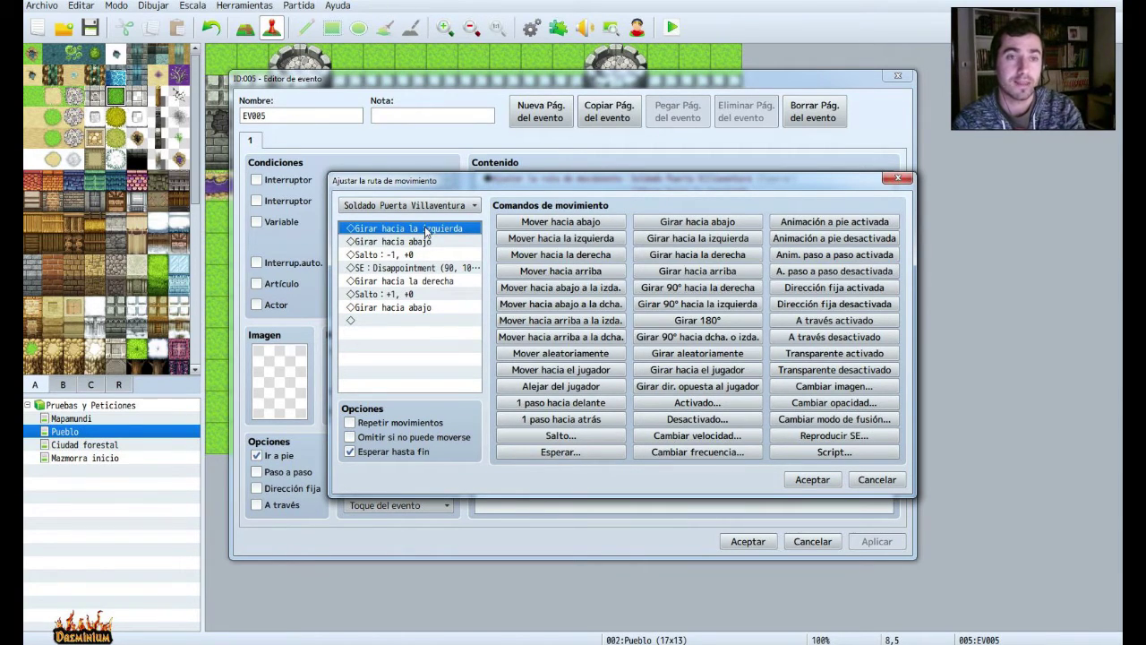
{"action": "left_click", "coordinate": [713, 257]}
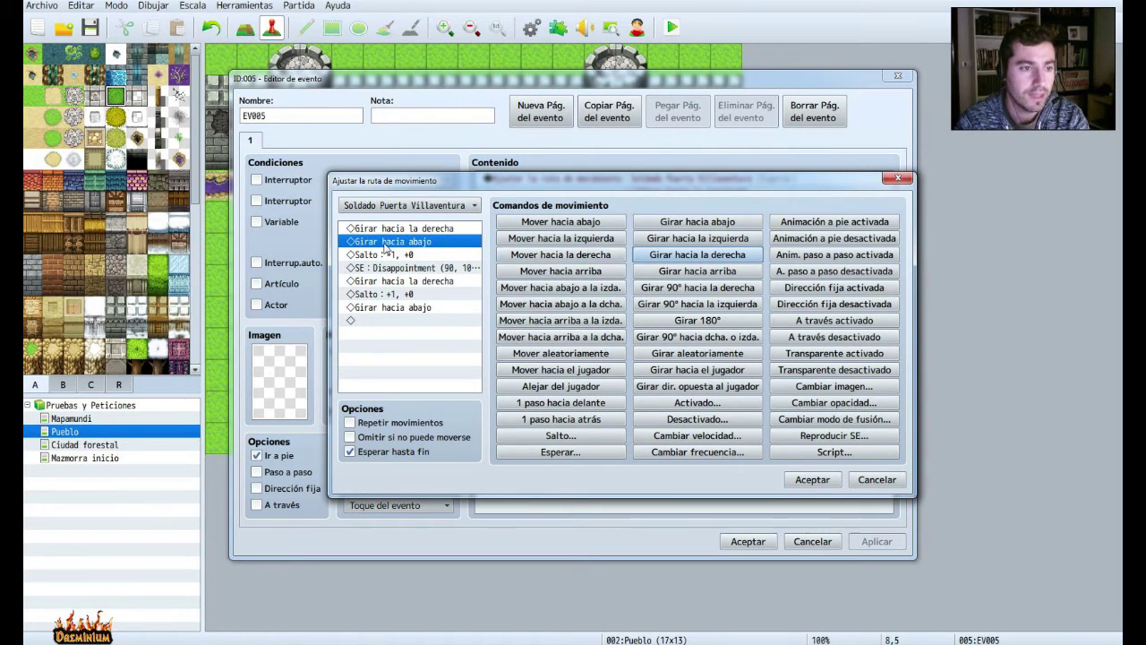
Move the guard route's first downward turn to directly after the first jump.
{"action": "left_click", "coordinate": [438, 255]}
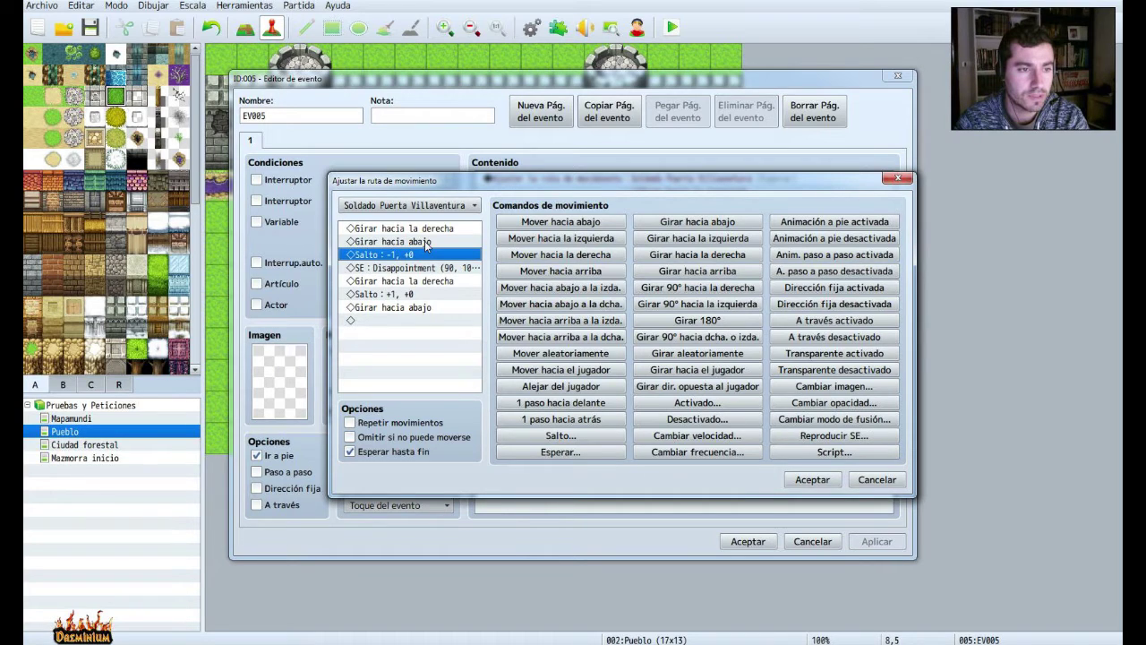
{"action": "left_click", "coordinate": [427, 244]}
{"action": "key", "text": "Delete"}
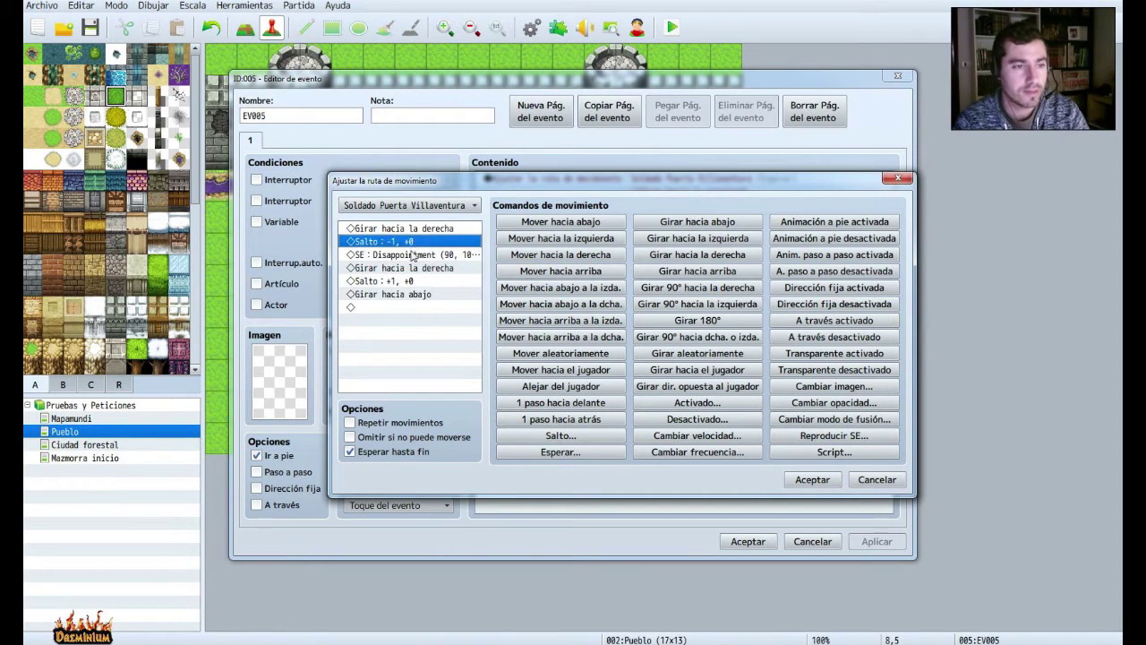
{"action": "left_click", "coordinate": [403, 256]}
{"action": "key", "text": "ctrl+v"}
{"action": "left_click", "coordinate": [403, 255]}
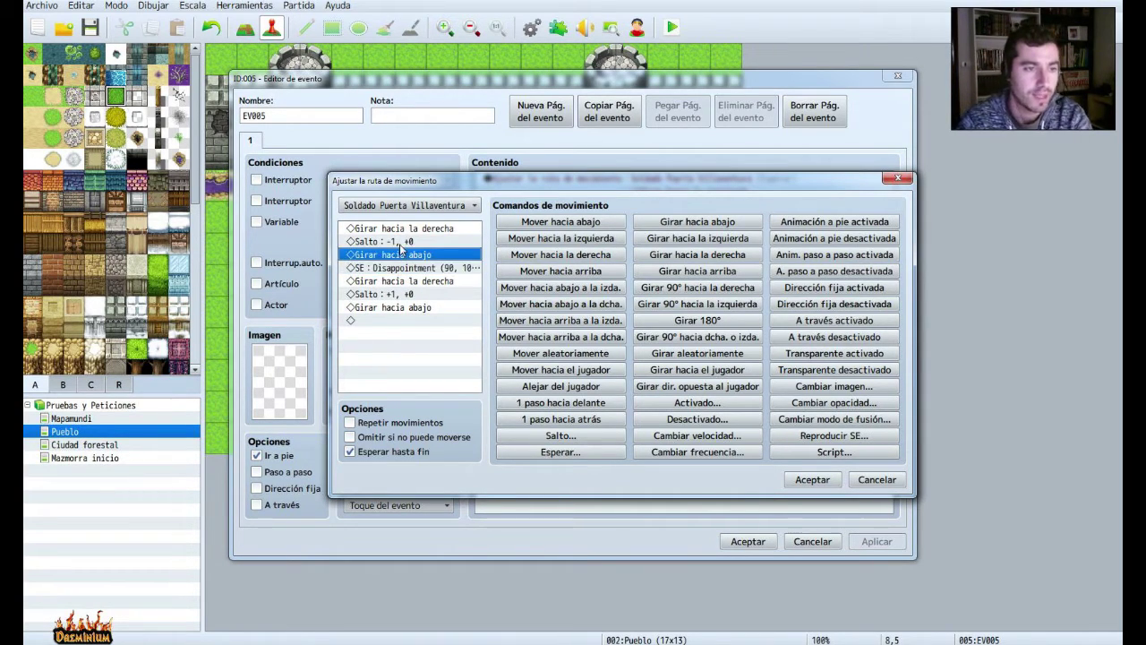
Replace the guard's first jump with a jump of X +1, Y 0 before the downward turn.
{"action": "left_click", "coordinate": [405, 243]}
{"action": "key", "text": "Delete"}
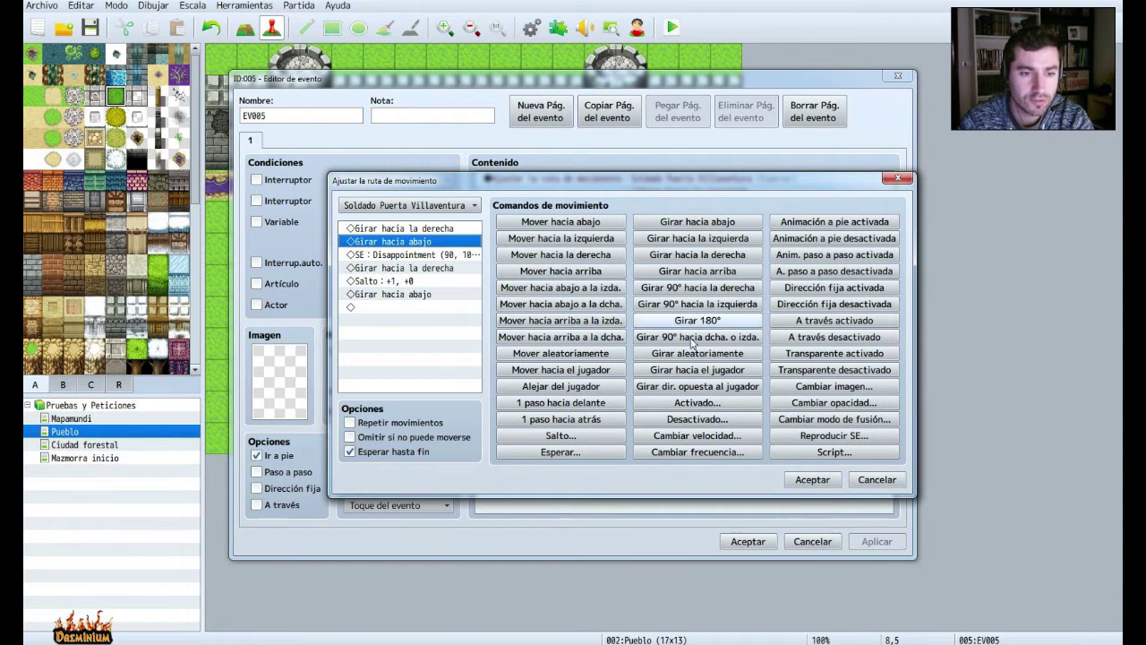
{"action": "left_click", "coordinate": [560, 435]}
{"action": "left_click", "coordinate": [613, 339]}
{"action": "left_click", "coordinate": [600, 369]}
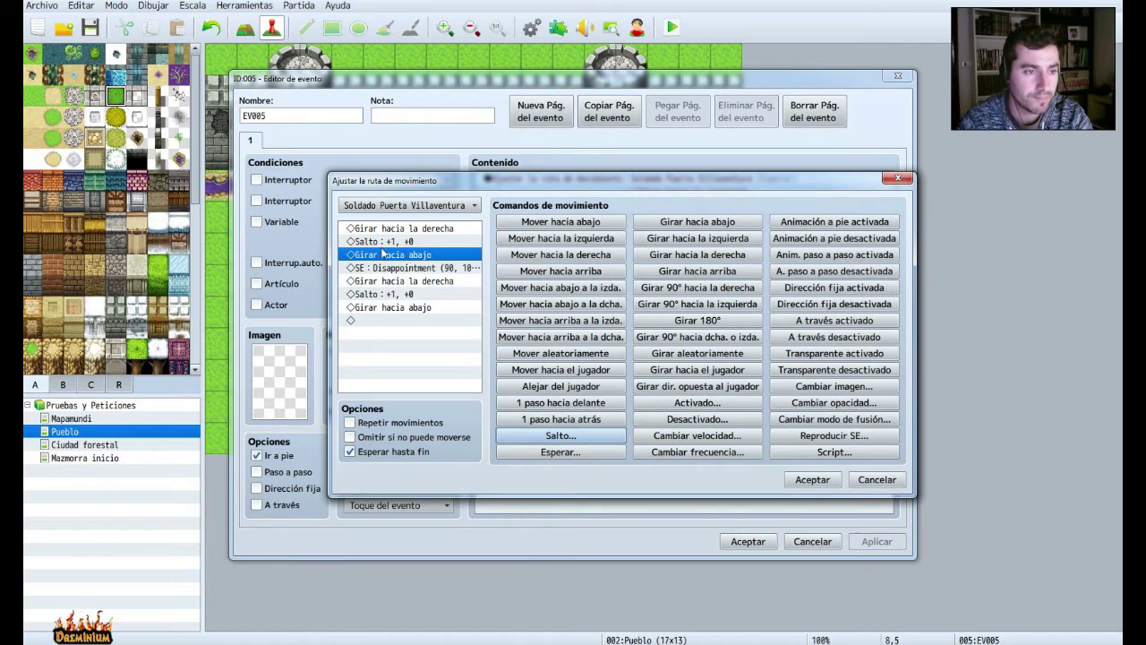
Replace the guard's rightward turn and jump after the sound effect with a leftward turn and a jump of X -1, Y 0, and confirm the route.
{"action": "left_click", "coordinate": [462, 283]}
{"action": "key", "text": "Delete"}
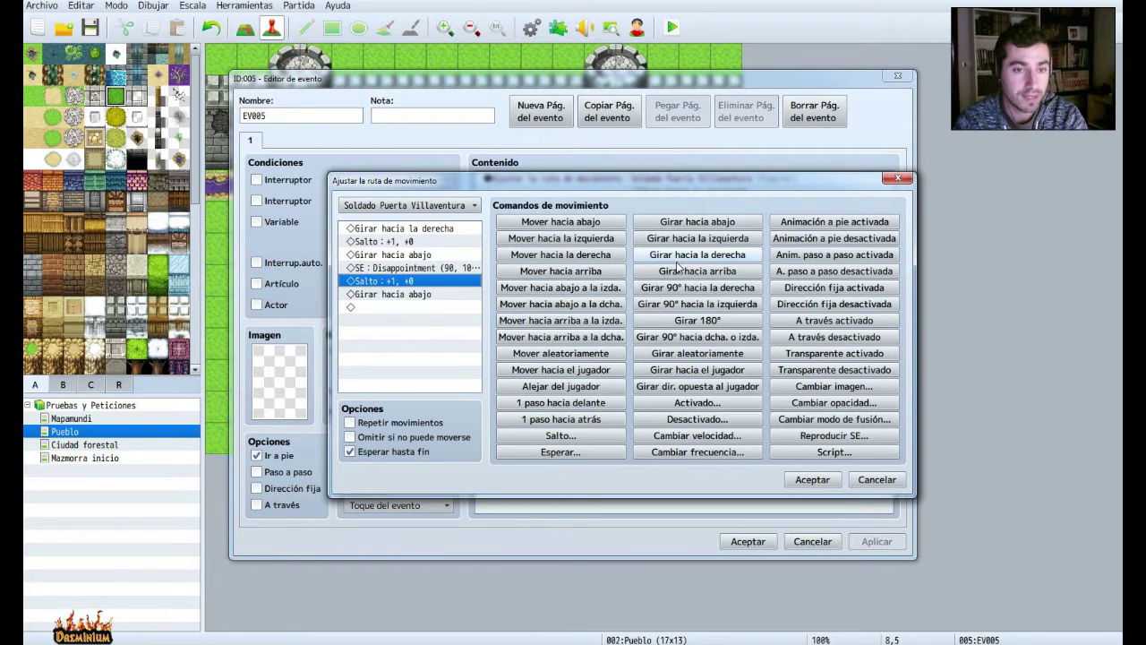
{"action": "left_click", "coordinate": [697, 238]}
{"action": "key", "text": "Delete"}
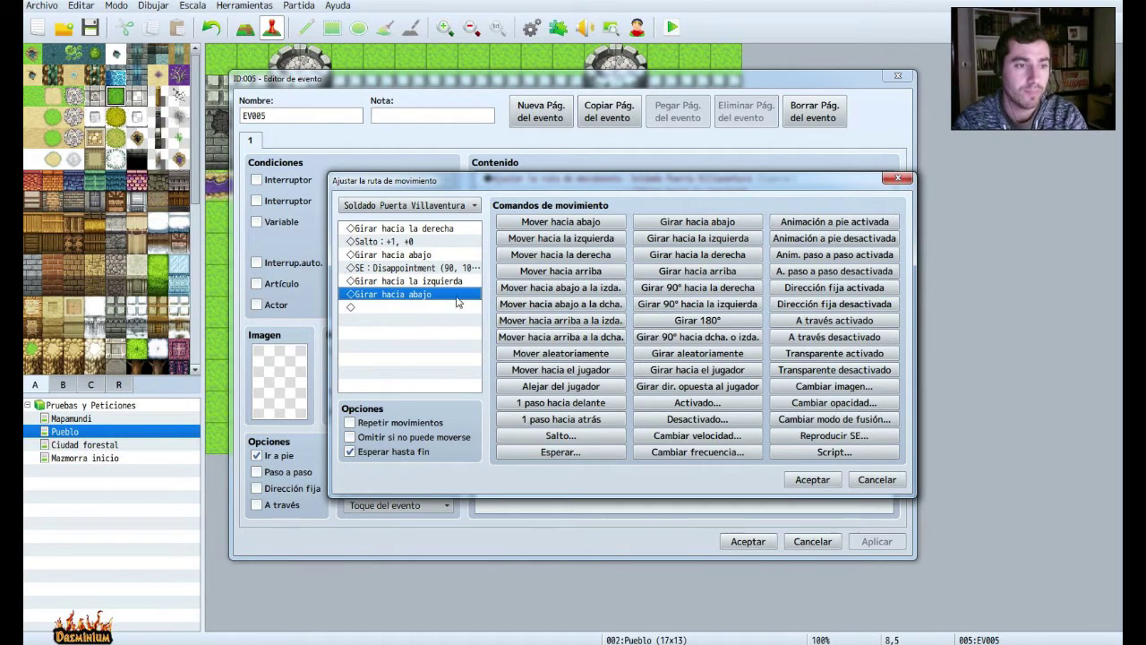
{"action": "left_click", "coordinate": [587, 440]}
{"action": "left_click", "coordinate": [612, 346]}
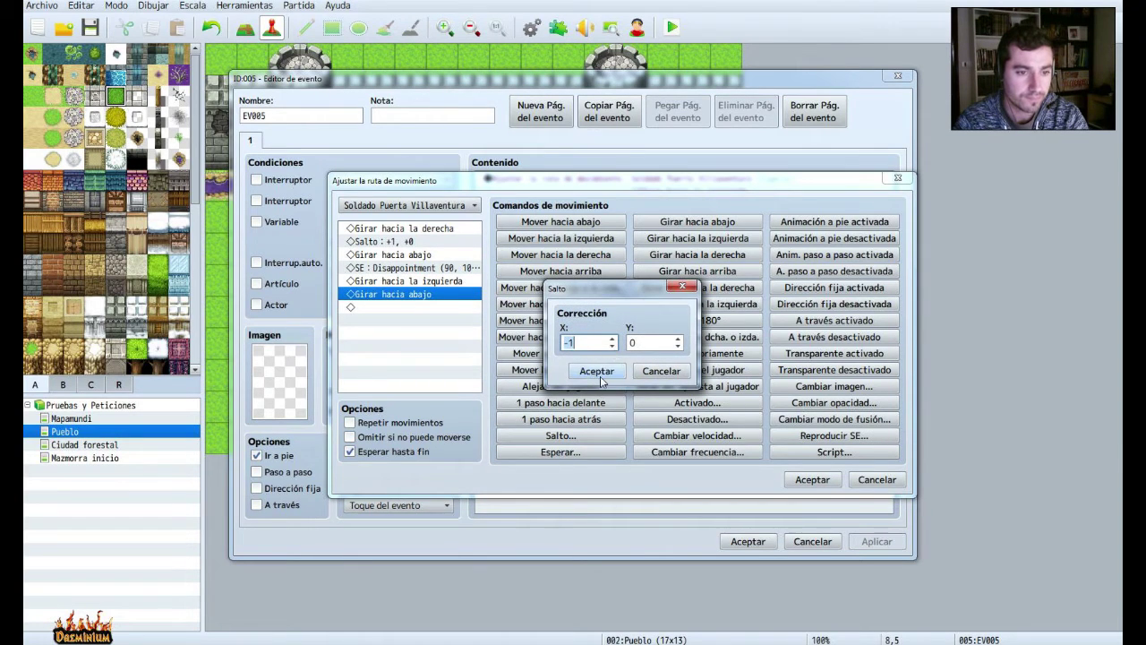
{"action": "left_click", "coordinate": [596, 371]}
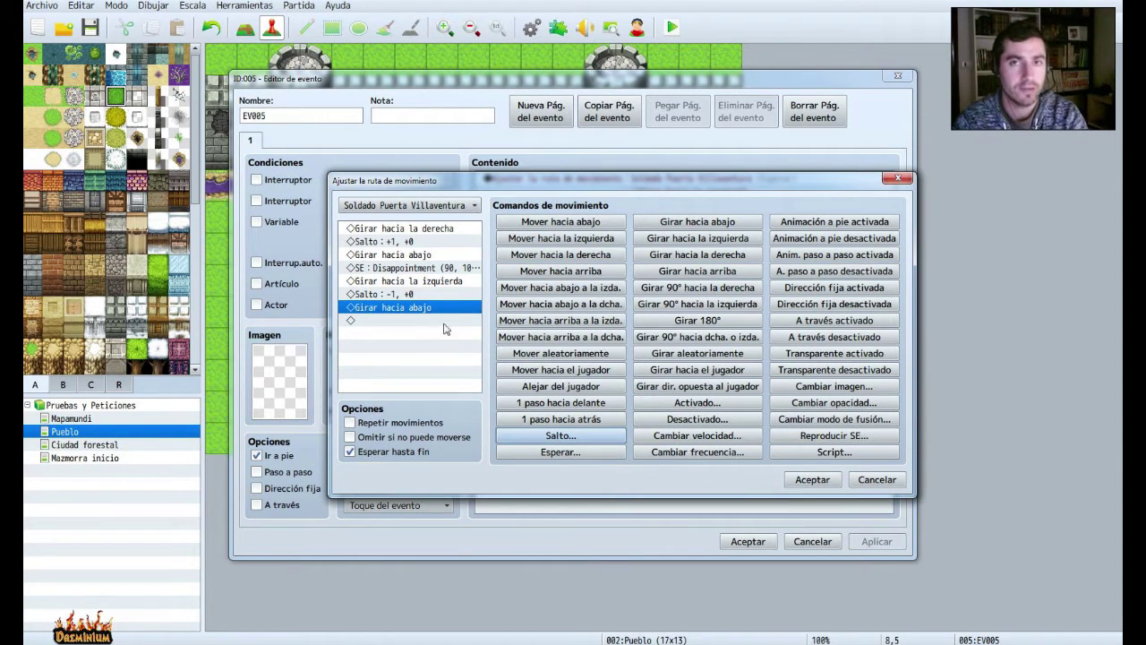
{"action": "left_click", "coordinate": [810, 480]}
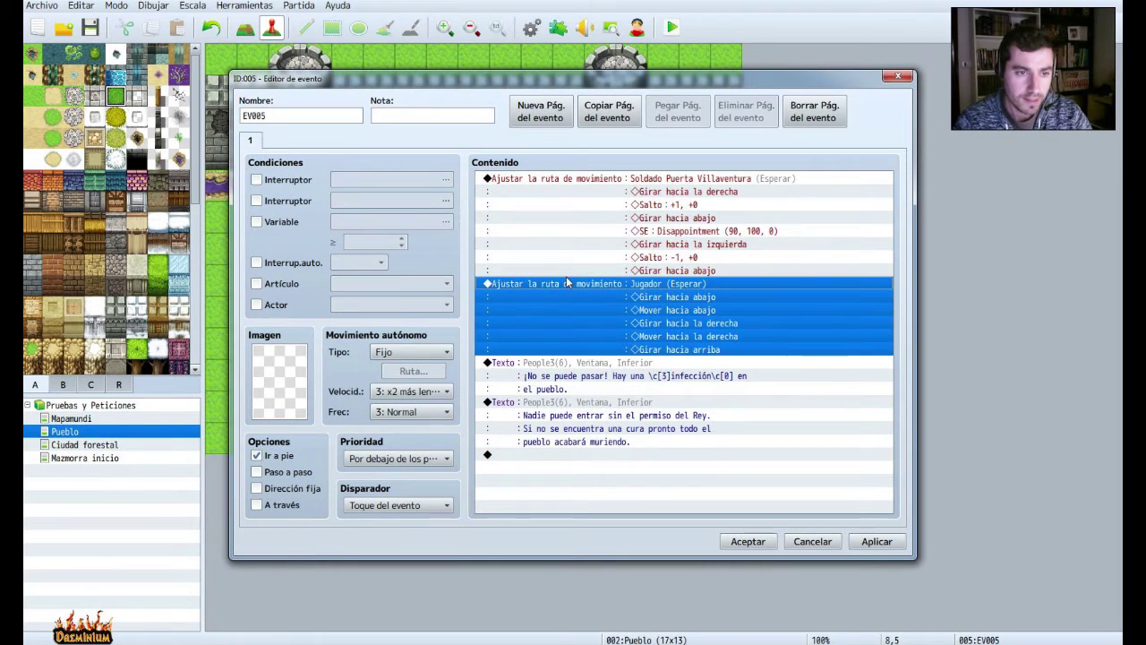
In the 8,5 event, edit the player's movement route, replacing the rightward turn with a leftward turn.
{"action": "right_click", "coordinate": [582, 290]}
{"action": "left_click", "coordinate": [600, 304]}
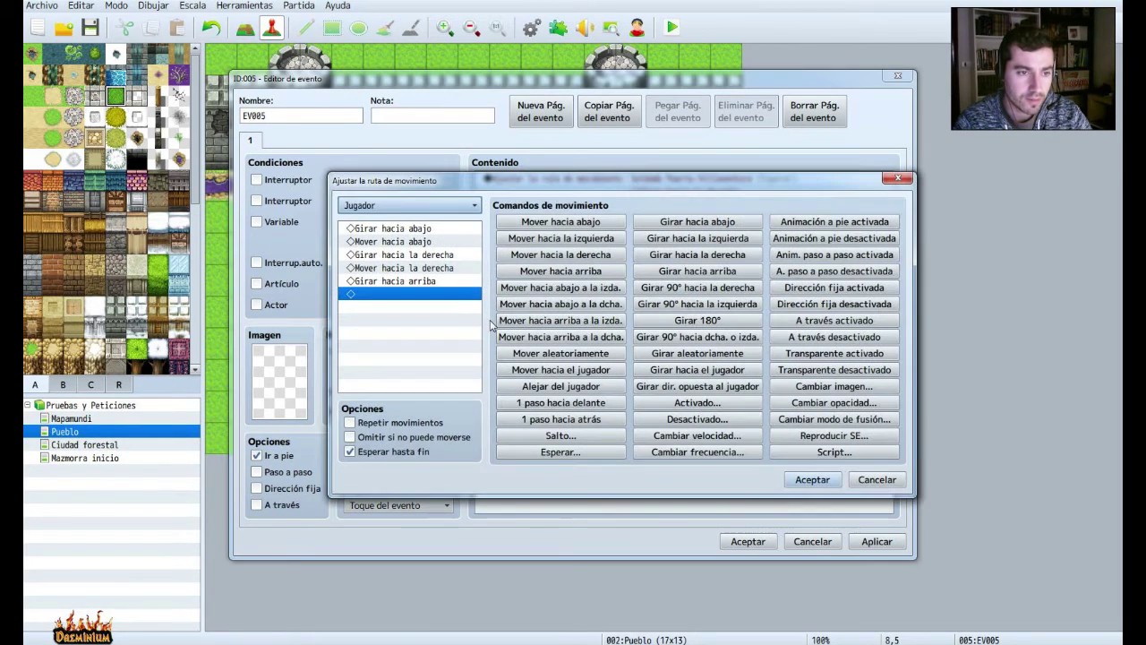
{"action": "left_click", "coordinate": [403, 230]}
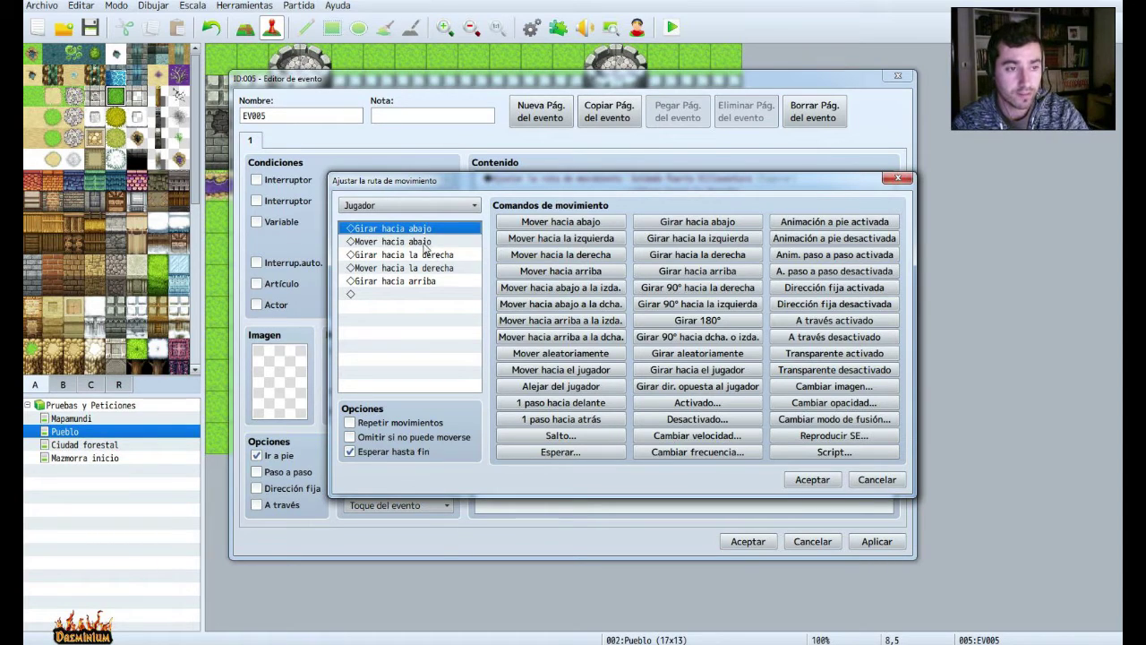
{"action": "left_click", "coordinate": [428, 255]}
{"action": "key", "text": "Delete"}
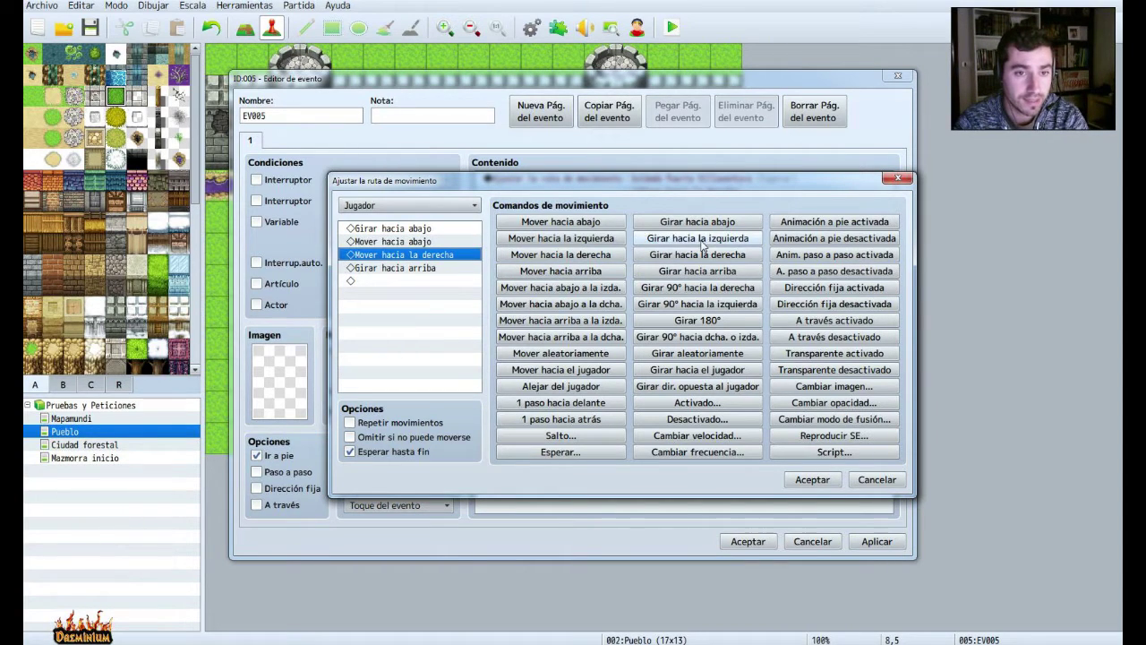
{"action": "left_click", "coordinate": [700, 239]}
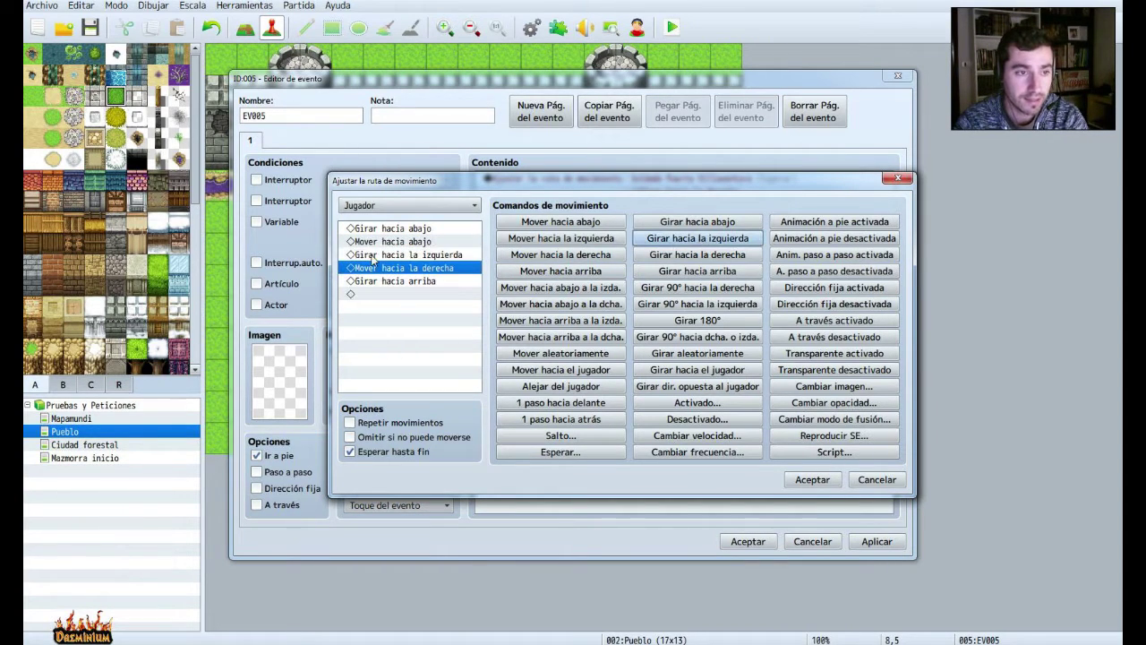
Replace the player's rightward move with a leftward move, then confirm the route and save the event.
{"action": "left_click", "coordinate": [571, 240]}
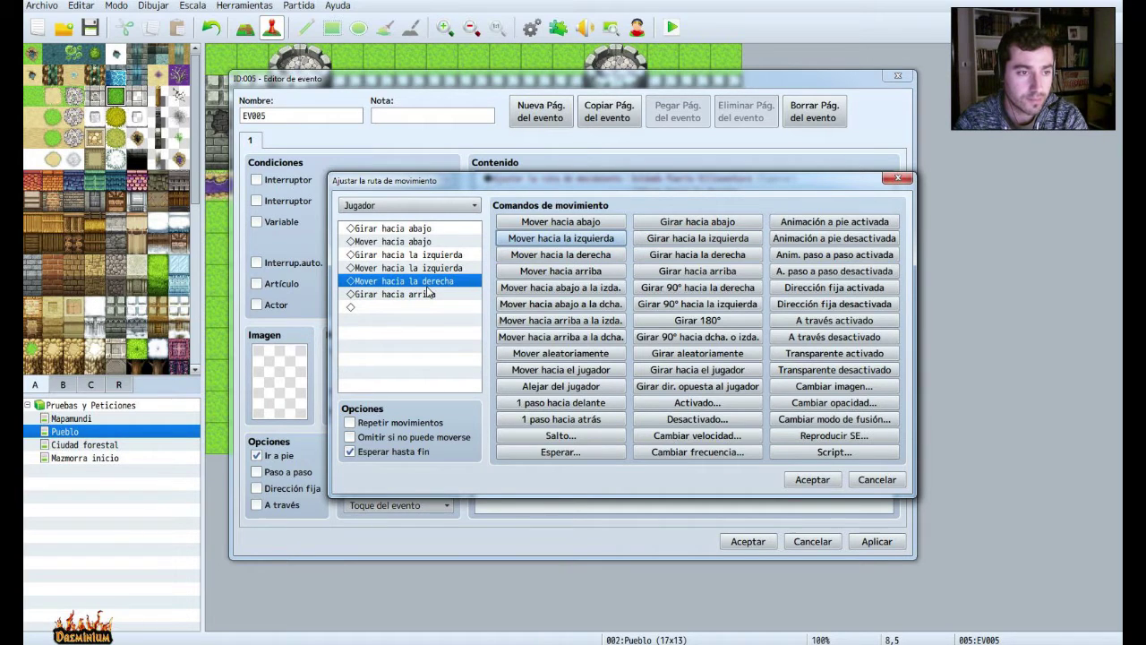
{"action": "left_click", "coordinate": [430, 285]}
{"action": "key", "text": "Delete"}
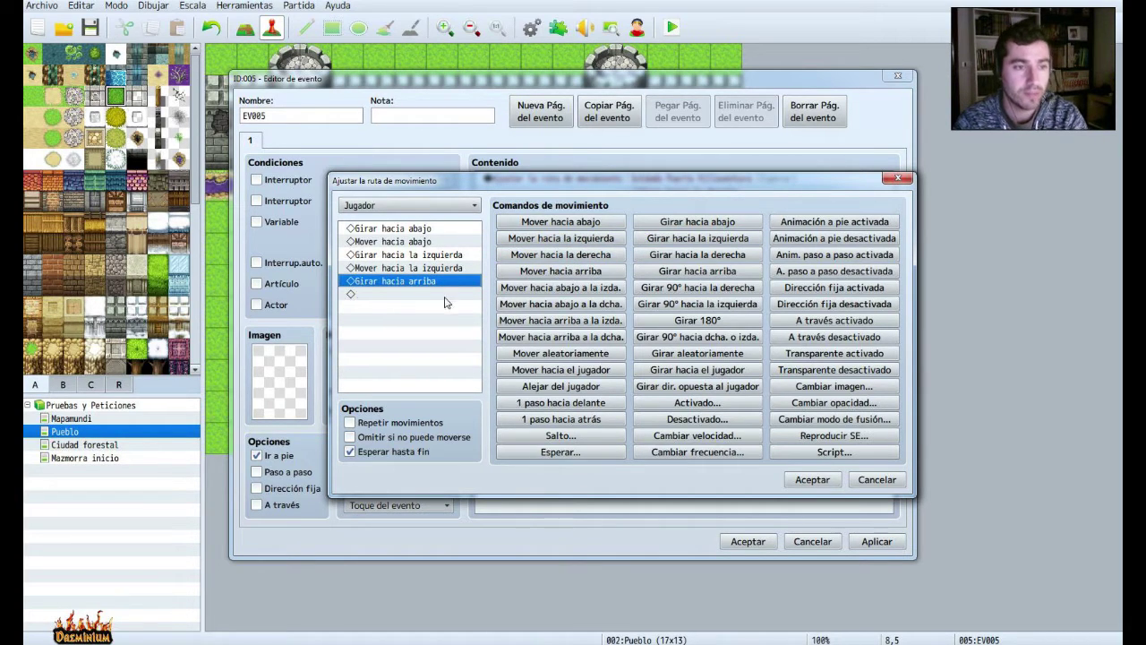
{"action": "left_click", "coordinate": [812, 479]}
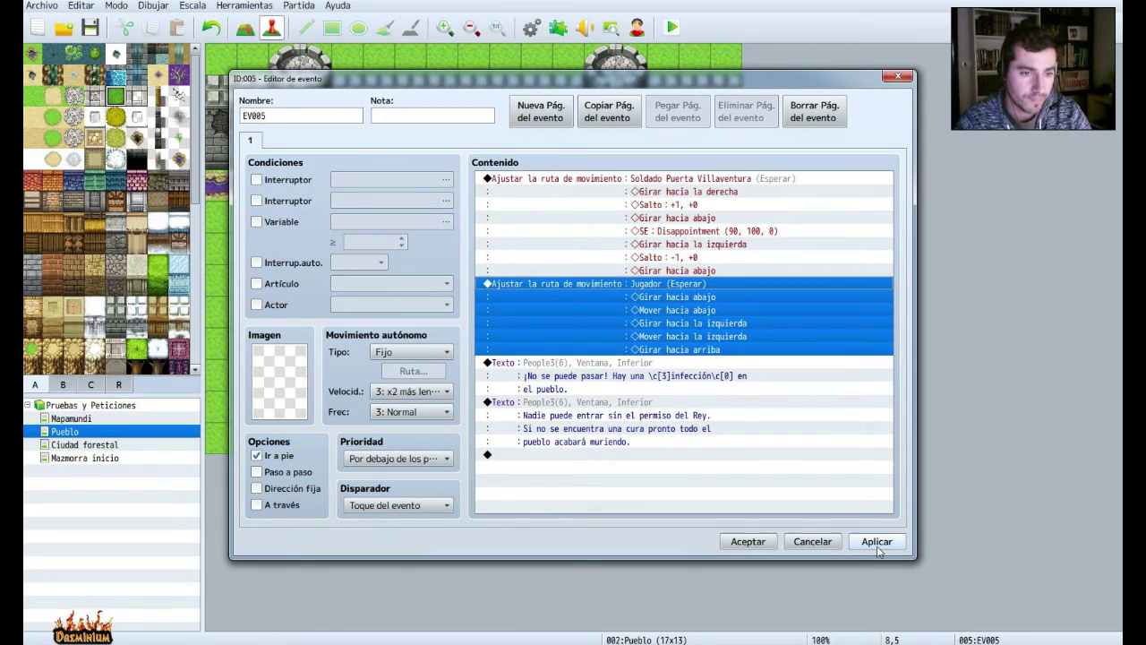
{"action": "left_click", "coordinate": [877, 542]}
{"action": "left_click", "coordinate": [748, 542]}
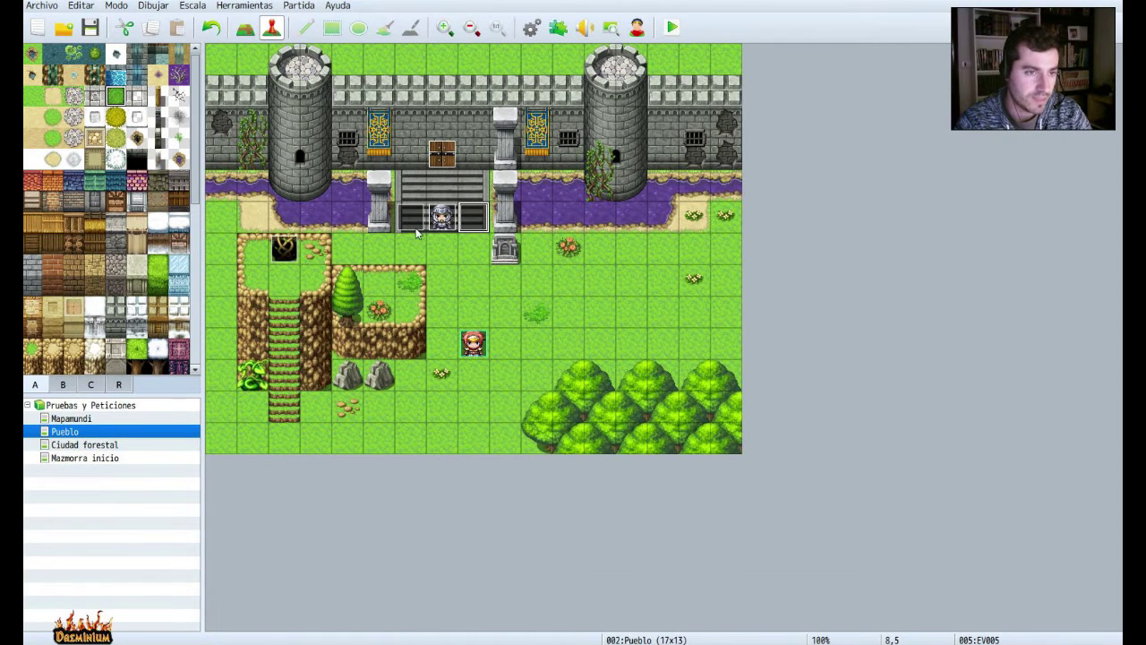
Open the gate guard's event at 7,5 for editing.
{"action": "left_click", "coordinate": [446, 229]}
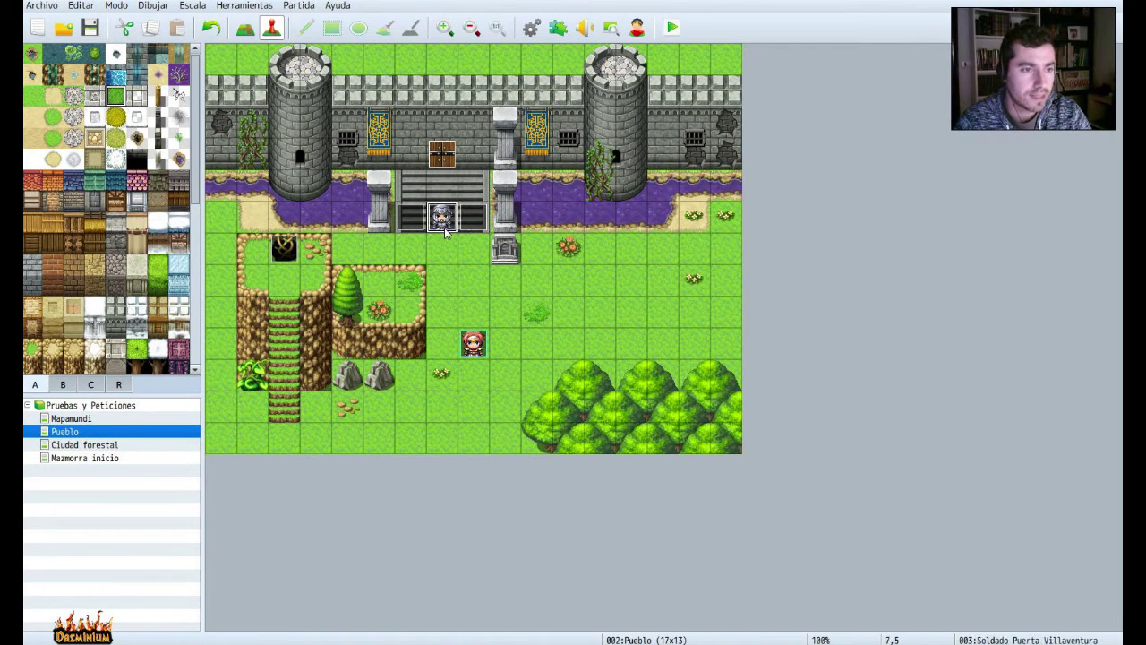
{"action": "right_click", "coordinate": [446, 231]}
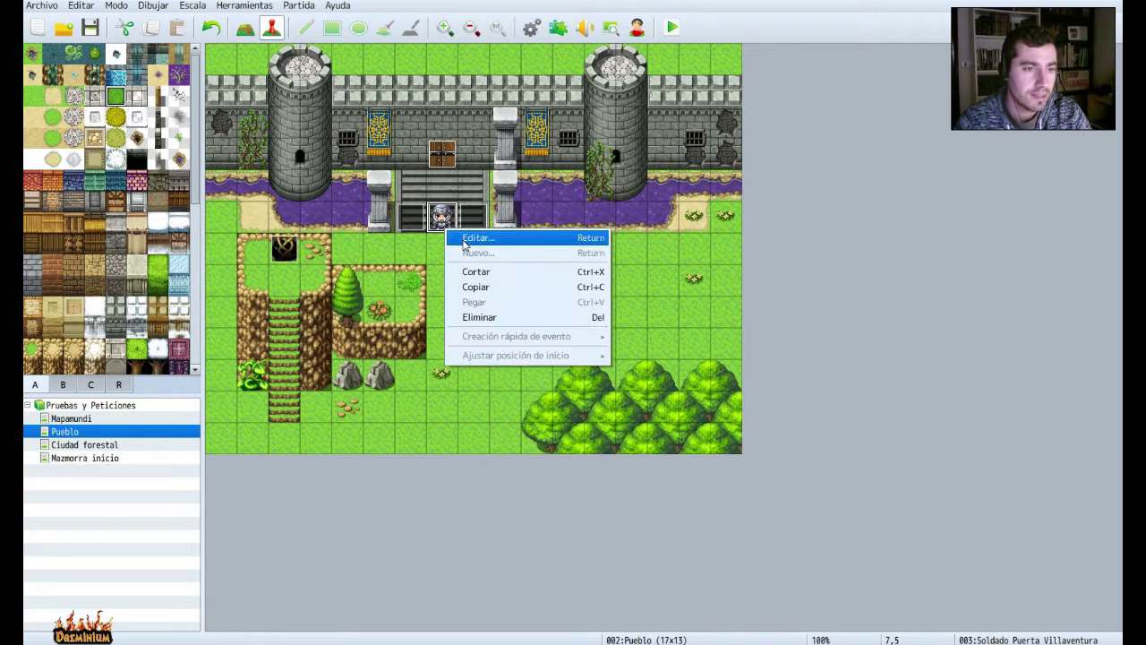
{"action": "left_click", "coordinate": [432, 216]}
{"action": "right_click", "coordinate": [443, 220]}
{"action": "key", "text": "Escape"}
{"action": "key", "text": "Return"}
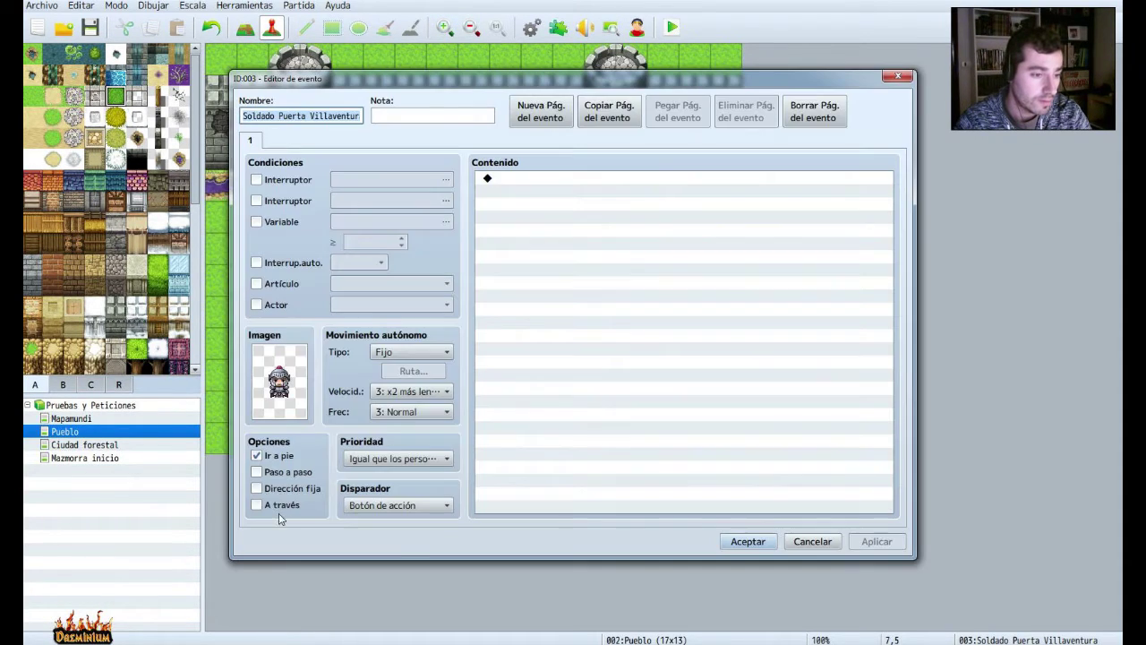
Add a show-text command to the guard's event, using the mustached knight face from People3.
{"action": "double_click", "coordinate": [516, 180]}
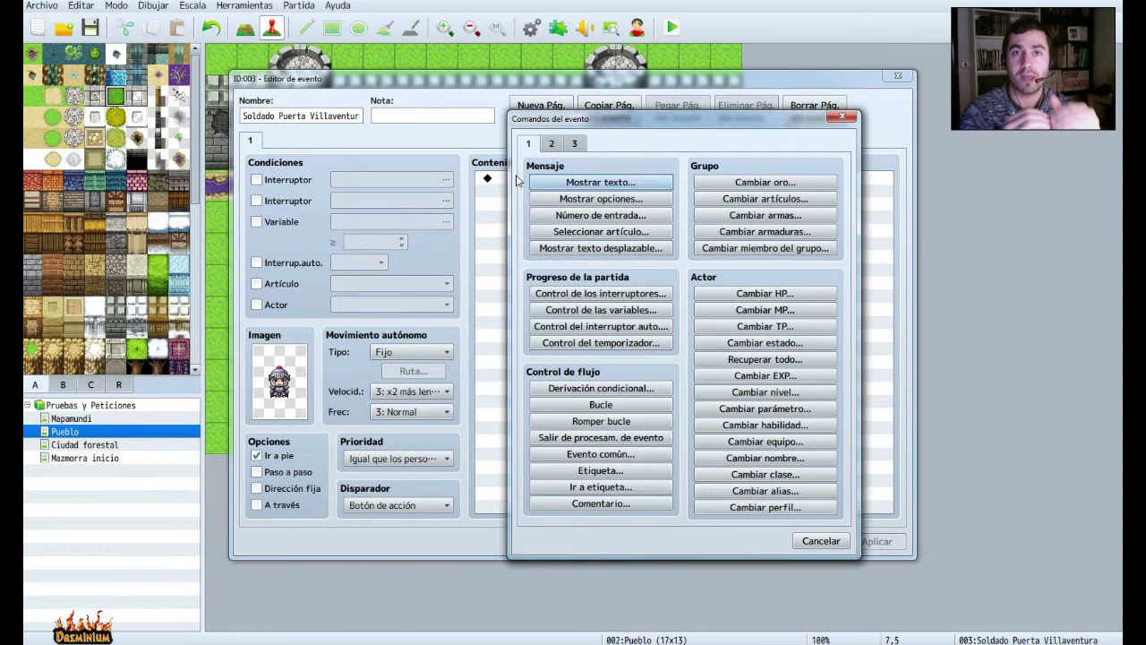
{"action": "left_click", "coordinate": [587, 182]}
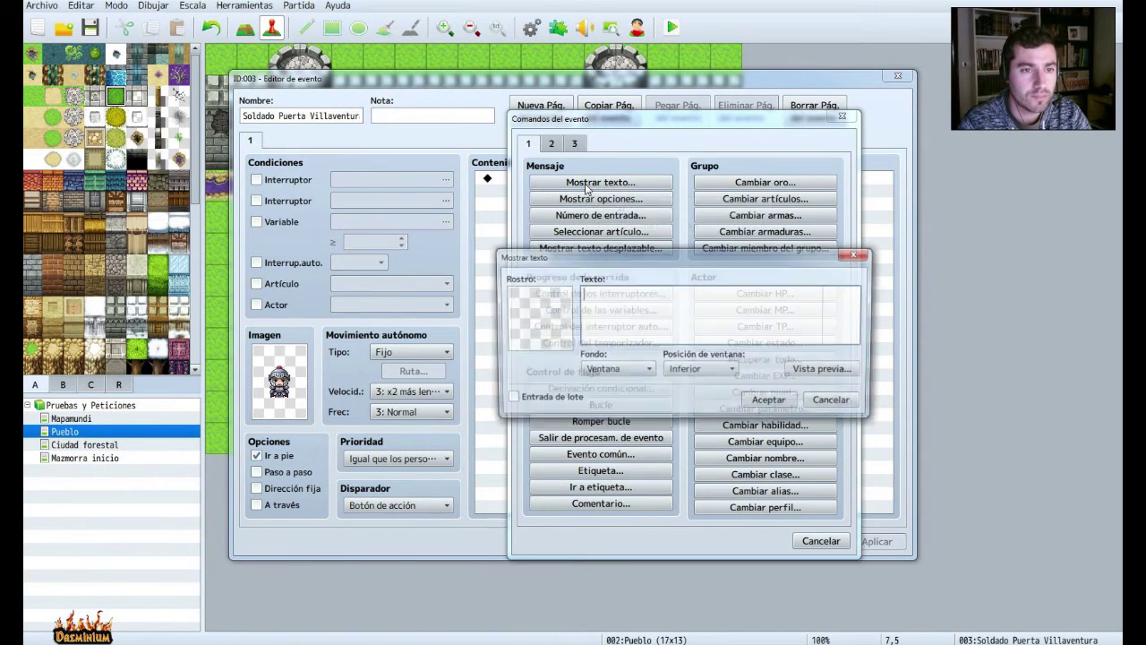
{"action": "double_click", "coordinate": [550, 301]}
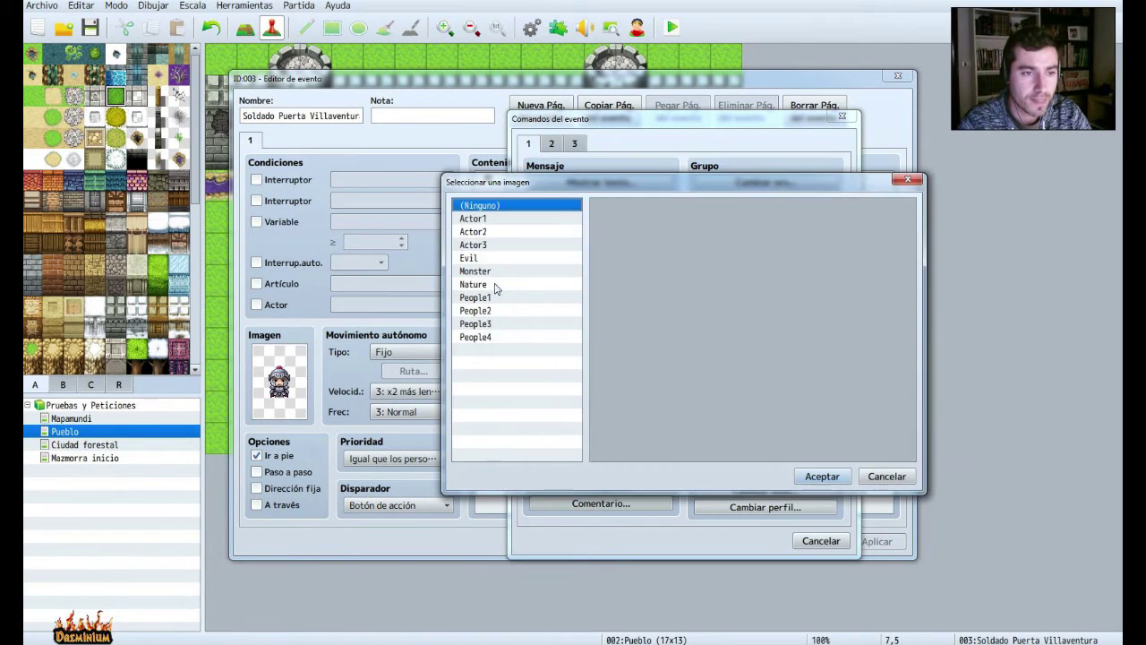
{"action": "left_click", "coordinate": [488, 232]}
{"action": "left_click", "coordinate": [489, 221]}
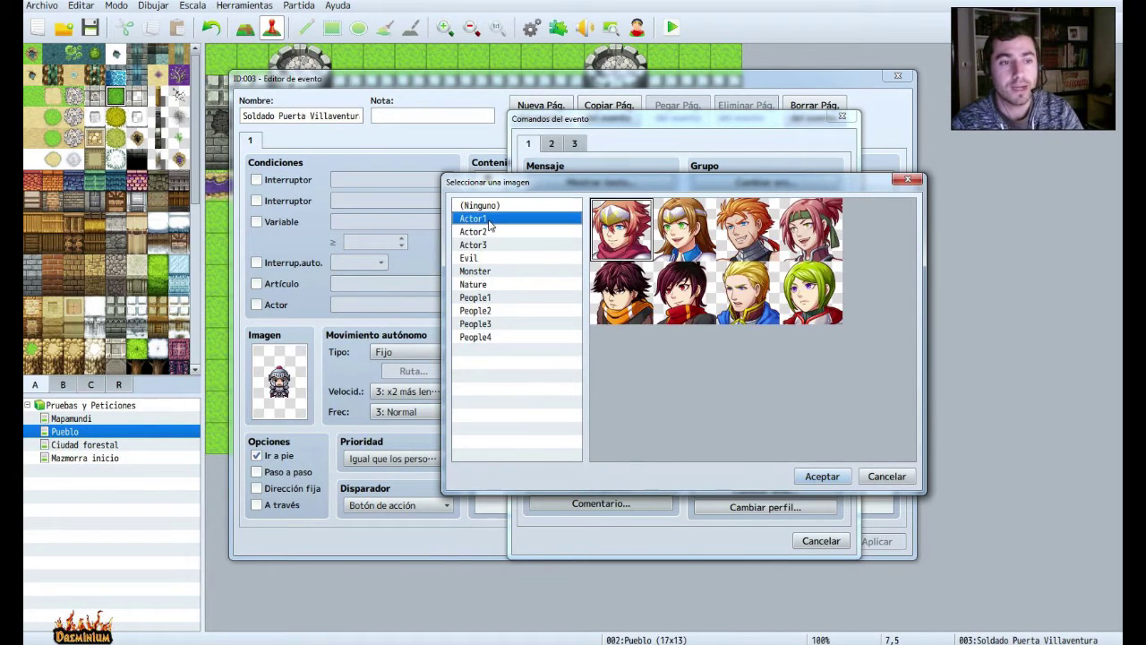
{"action": "left_click", "coordinate": [489, 232]}
{"action": "left_click", "coordinate": [491, 246]}
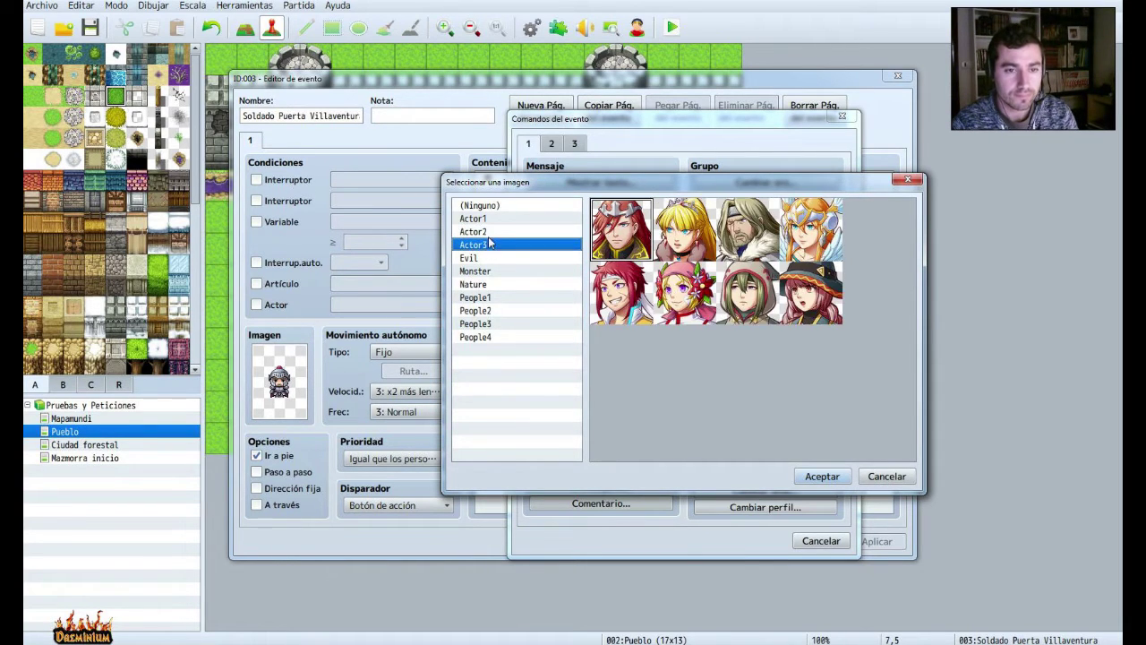
{"action": "left_click", "coordinate": [484, 311]}
{"action": "left_click", "coordinate": [484, 324]}
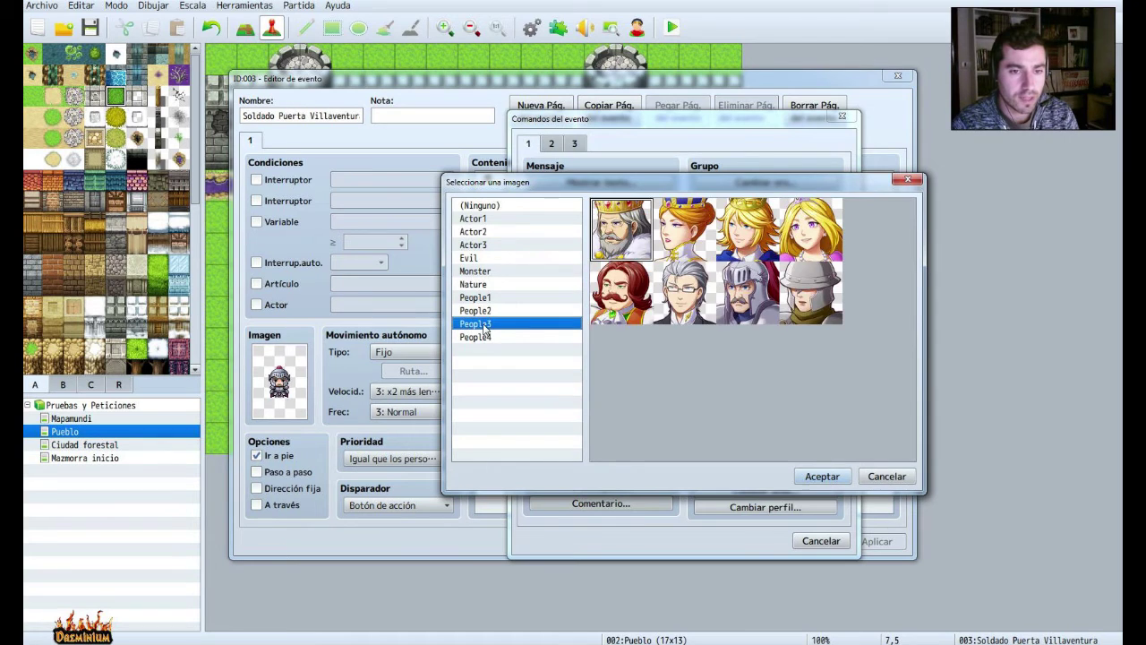
{"action": "double_click", "coordinate": [751, 293]}
Enter the guard's message "Necesitamos ayuda urgentemente. Hay una infección en el pueblo. Alguien tiene que encontrar un médico que nos ayude." across three lines.
{"action": "type", "text": "Nad"}
{"action": "key", "text": "BackSpace"}
{"action": "key", "text": "BackSpace"}
{"action": "key", "text": "BackSpace"}
{"action": "key", "text": "BackSpace"}
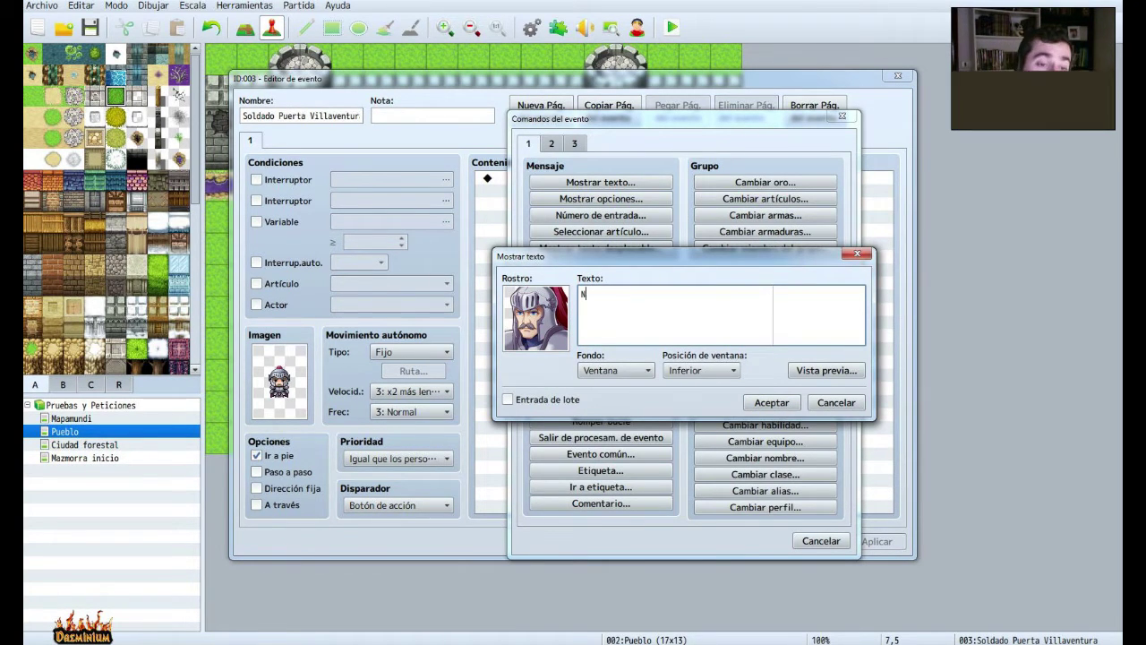
{"action": "type", "text": "ecesitamos ayuda urgentem"}
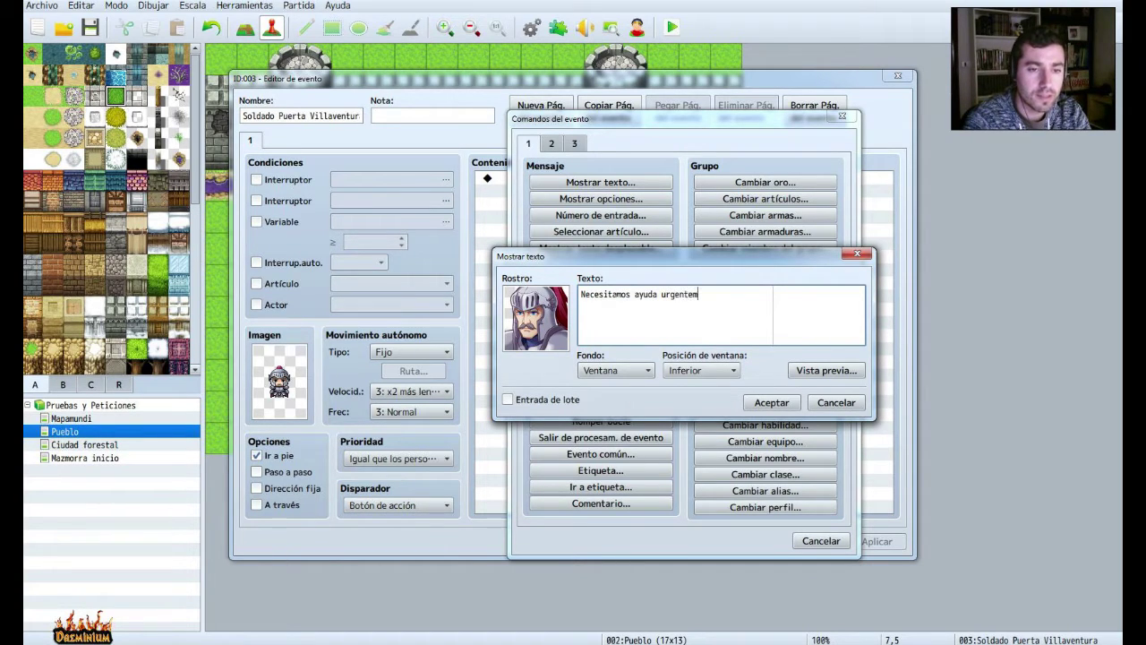
{"action": "type", "text": "ente. Hay"}
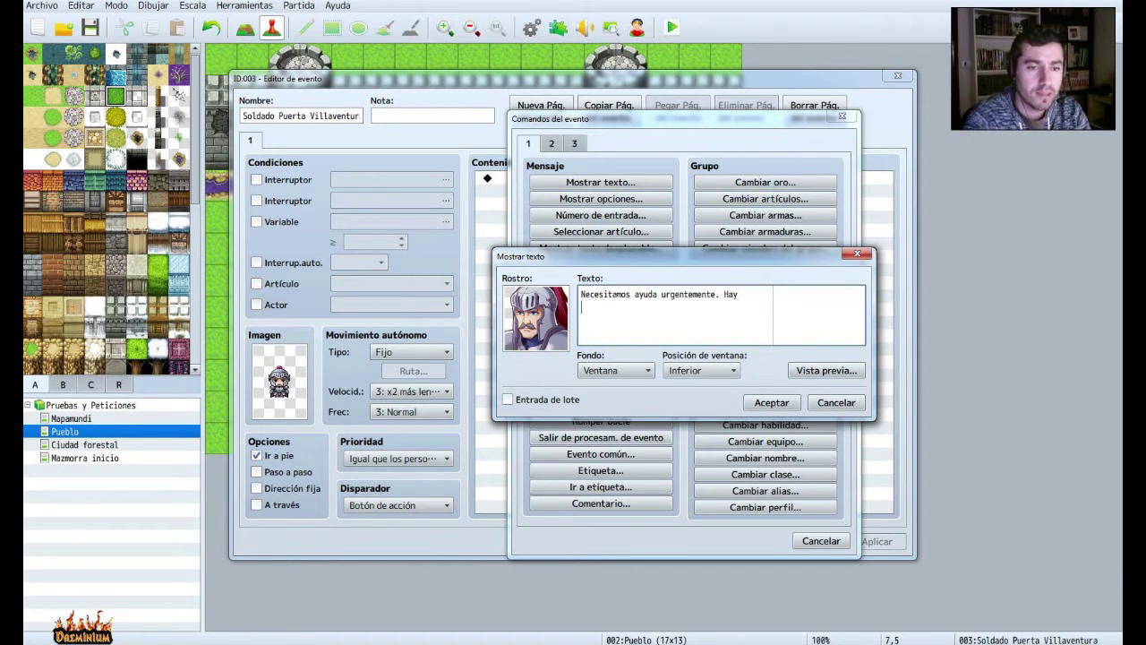
{"action": "type", "text": " una"}
{"action": "key", "text": "Return"}
{"action": "type", "text": "infecci"}
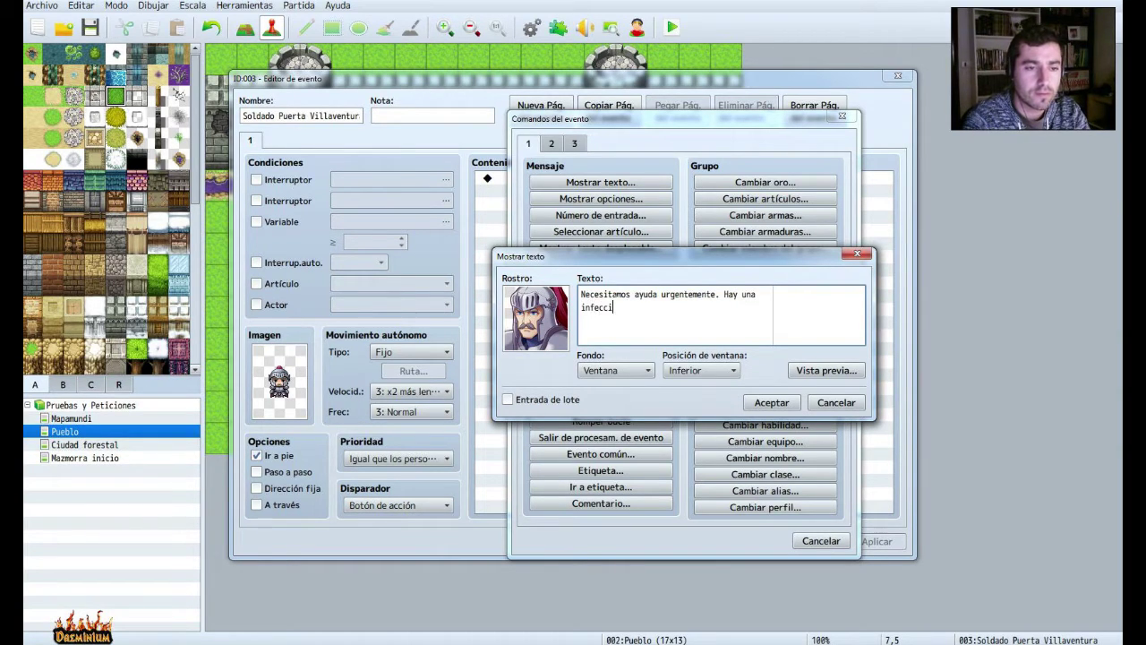
{"action": "type", "text": "ón en el pueblo."}
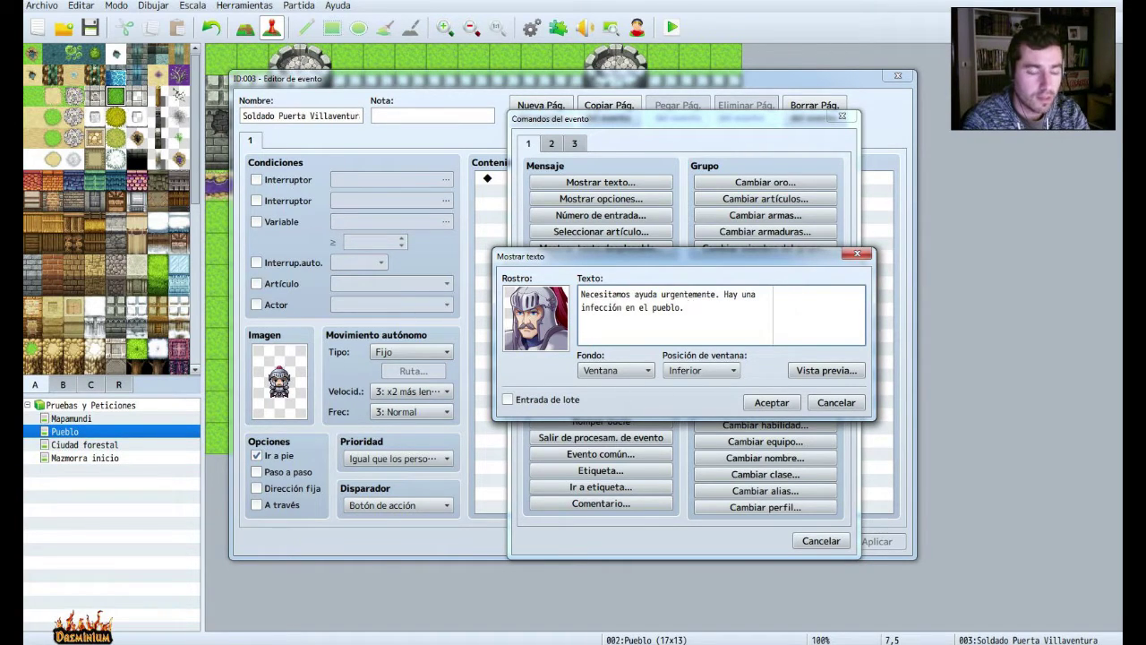
{"action": "type", "text": " Alguien tiene que e"}
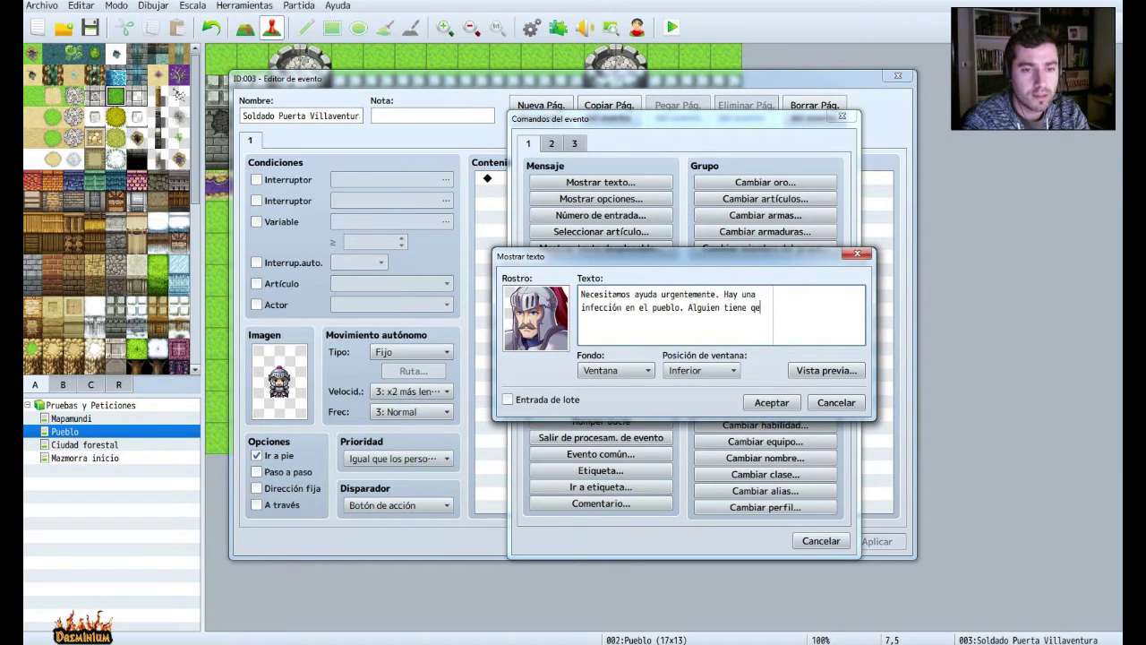
{"action": "type", "text": "ncontrar un médico que nos ayude."}
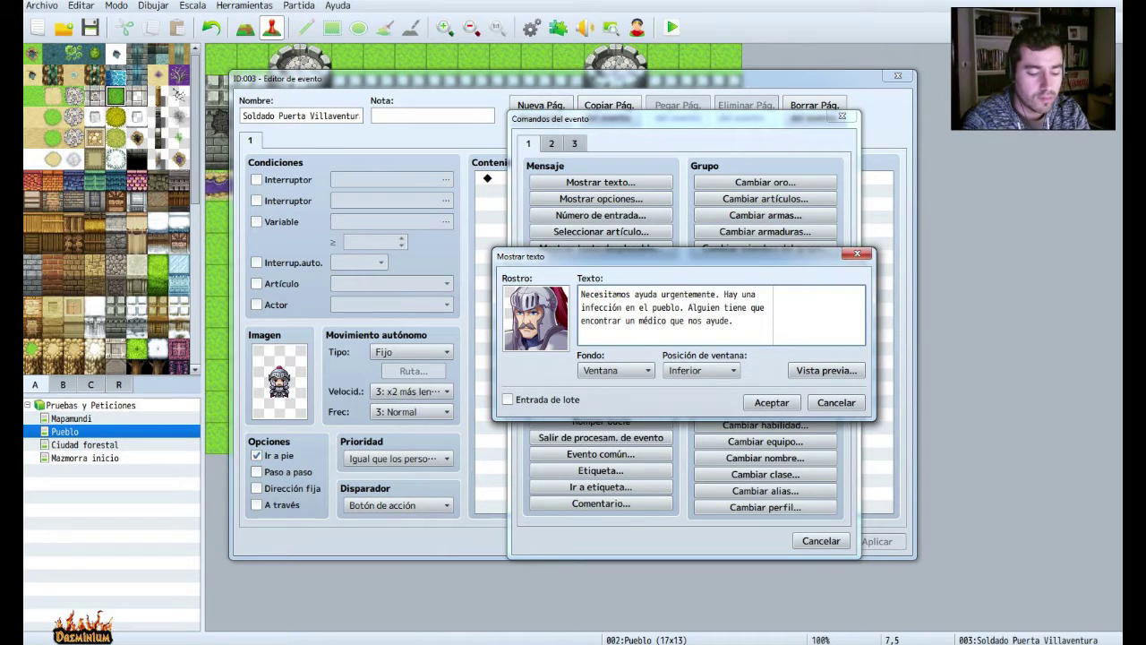
Add a fourth message line reading "¿Podrías encontrarlo? El Rey te recompensará" and confirm the text command.
{"action": "type", "text": "Podrías encontrar a alguien"}
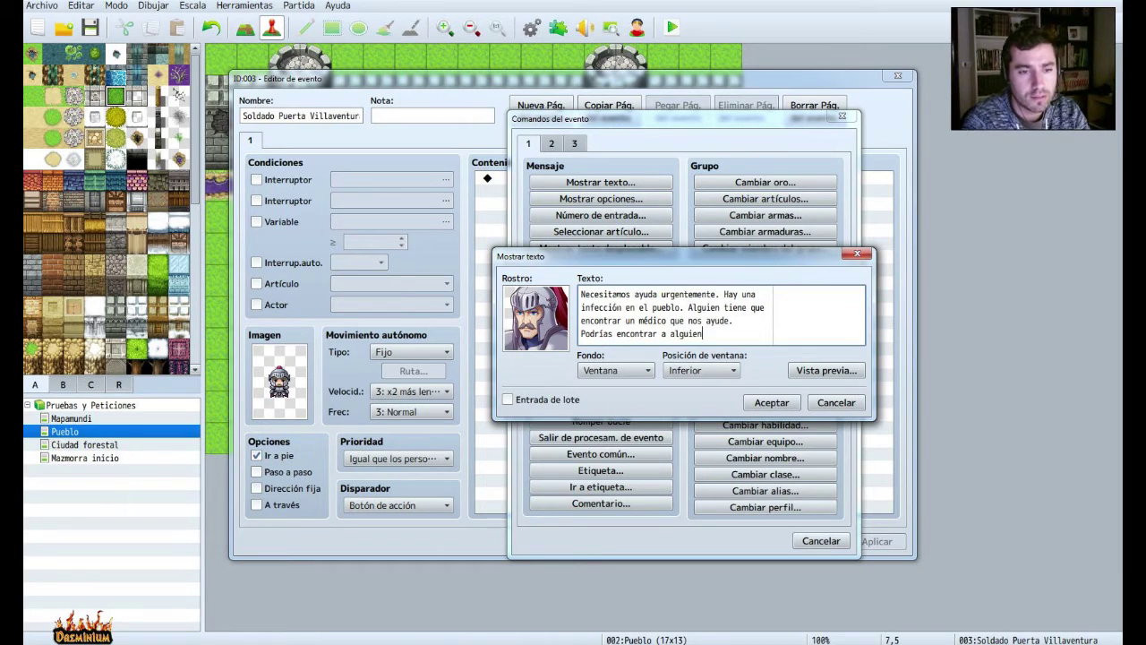
{"action": "key", "text": "BackSpace"}
{"action": "key", "text": "BackSpace"}
{"action": "key", "text": "BackSpace"}
{"action": "key", "text": "BackSpace"}
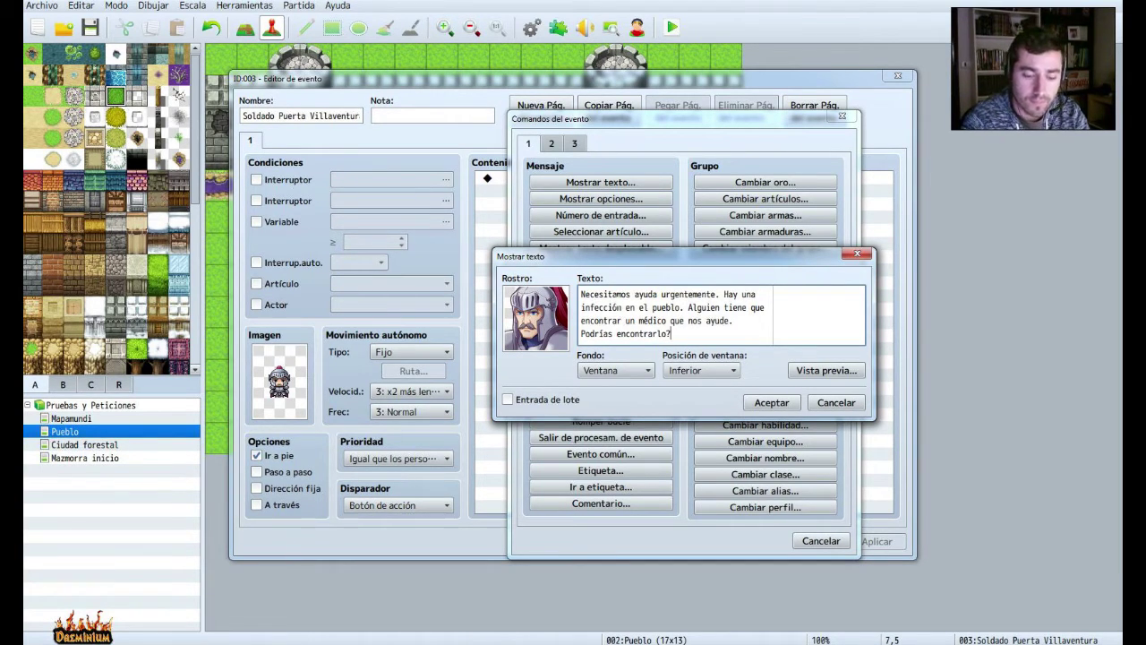
{"action": "type", "text": "¿"}
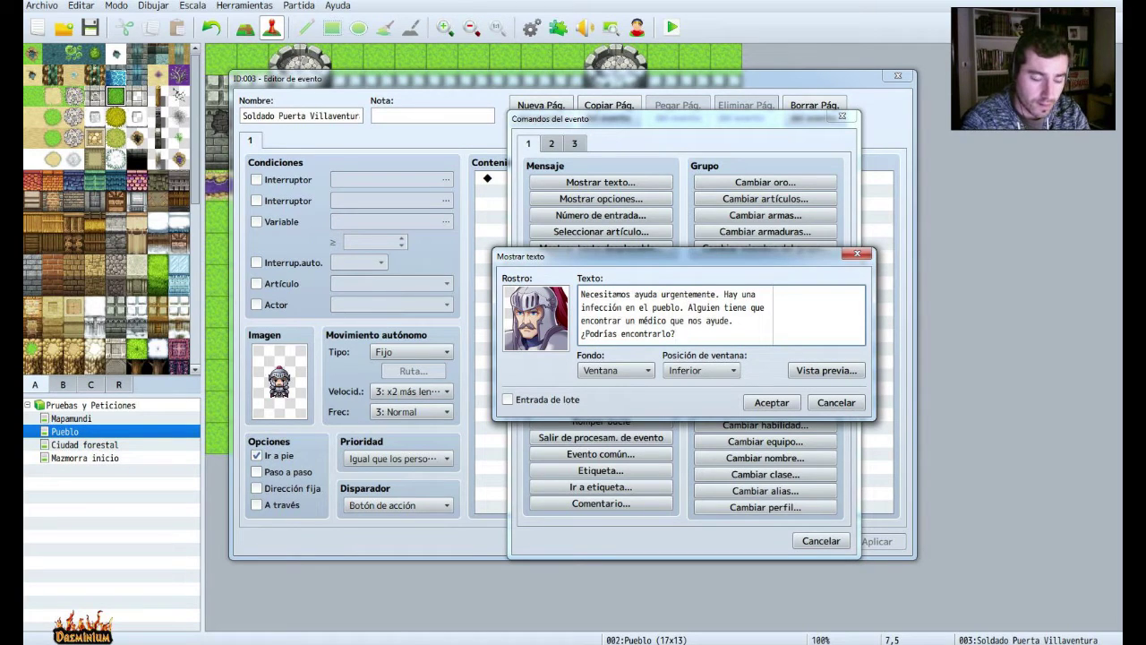
{"action": "type", "text": "ey te recompensa"}
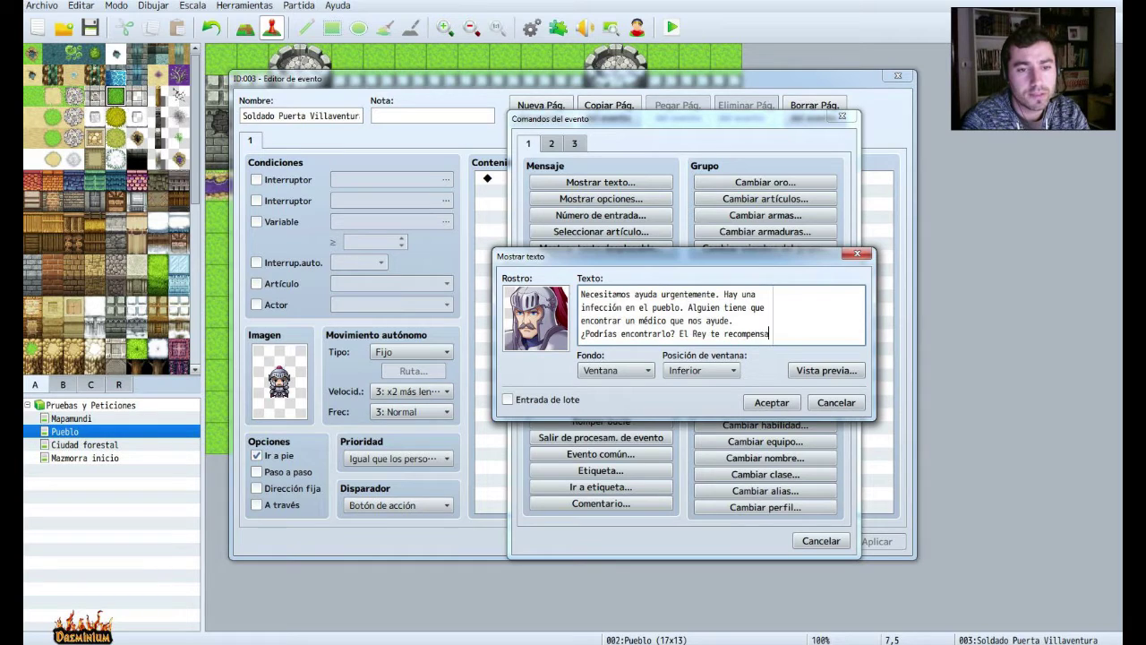
{"action": "type", "text": "rá"}
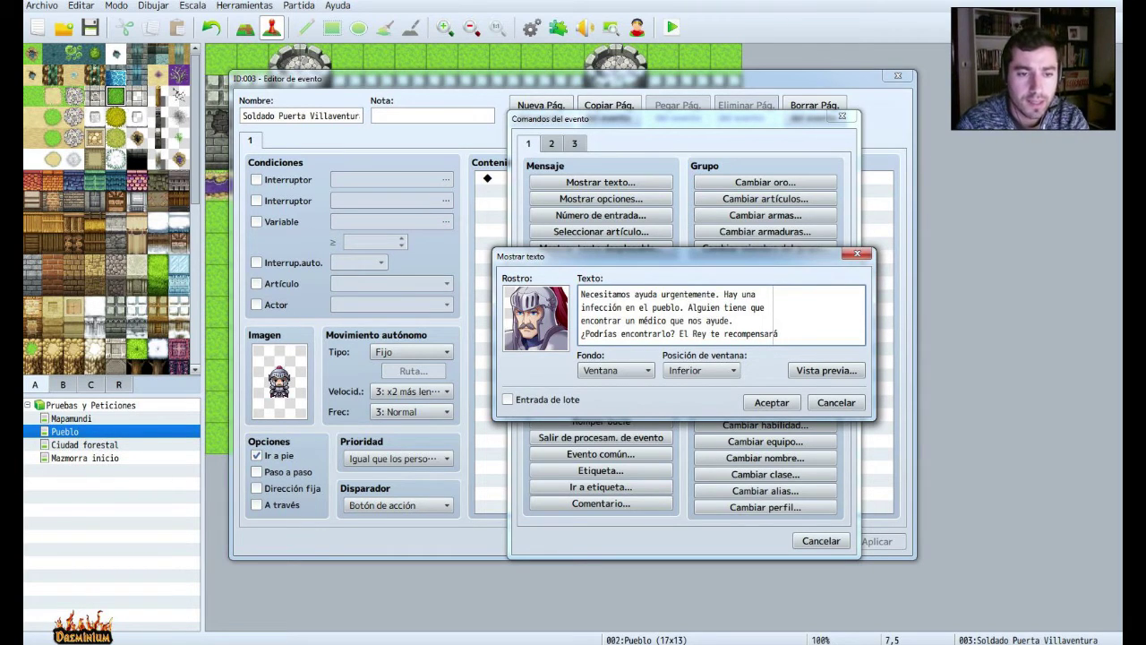
{"action": "left_click", "coordinate": [771, 402]}
Reopen the guard's text, enable batch entry (Entrada de lote), and move "El Rey te recompensará" onto its own line.
{"action": "left_click", "coordinate": [584, 178]}
{"action": "right_click", "coordinate": [586, 179]}
{"action": "left_click", "coordinate": [627, 198]}
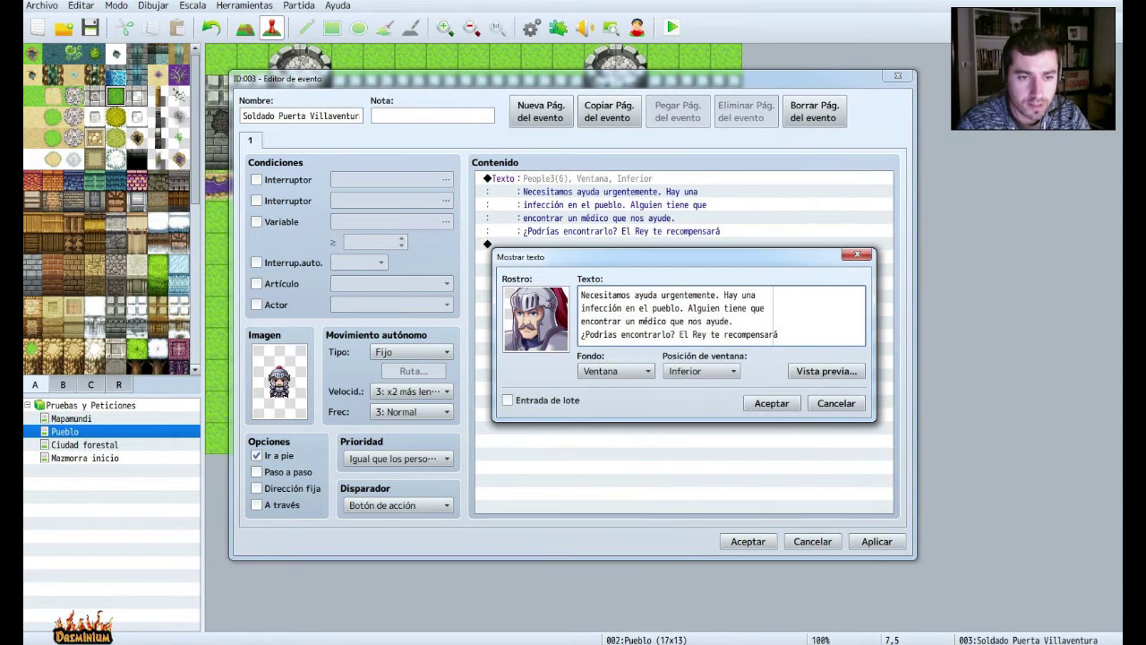
{"action": "key", "text": "Escape"}
{"action": "right_click", "coordinate": [640, 179]}
{"action": "left_click", "coordinate": [653, 203]}
{"action": "left_click", "coordinate": [510, 400]}
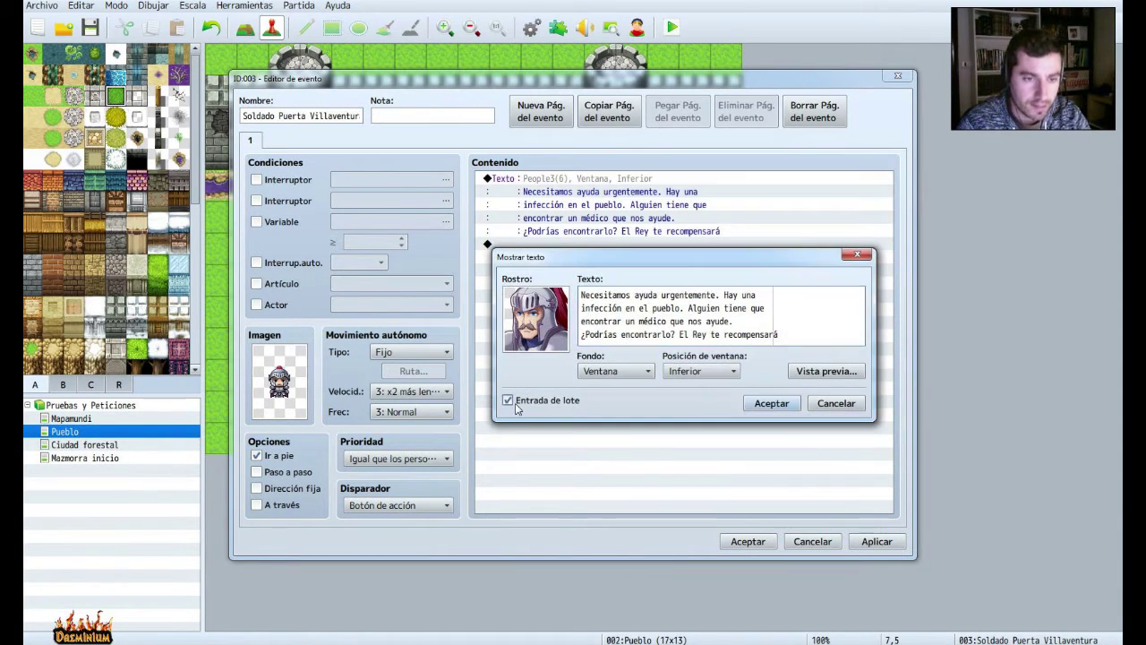
{"action": "left_click", "coordinate": [678, 334]}
{"action": "key", "text": "Return"}
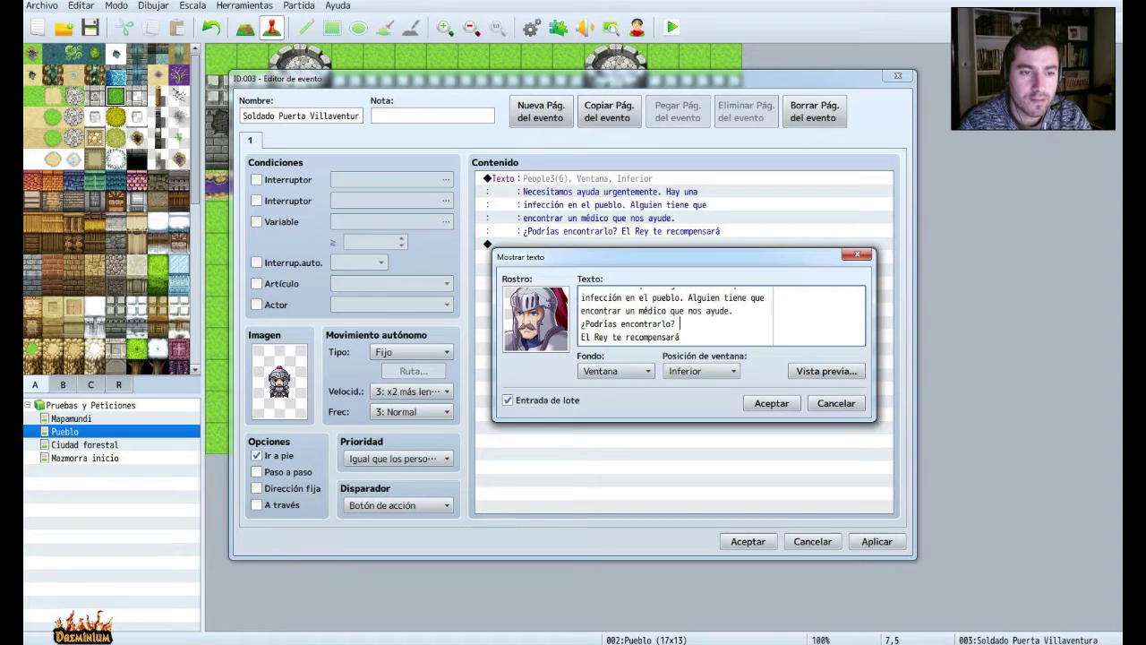
Insert the color code \c[3] before "infección" in the guard's text and preview the message.
{"action": "type", "text": "\\c["}
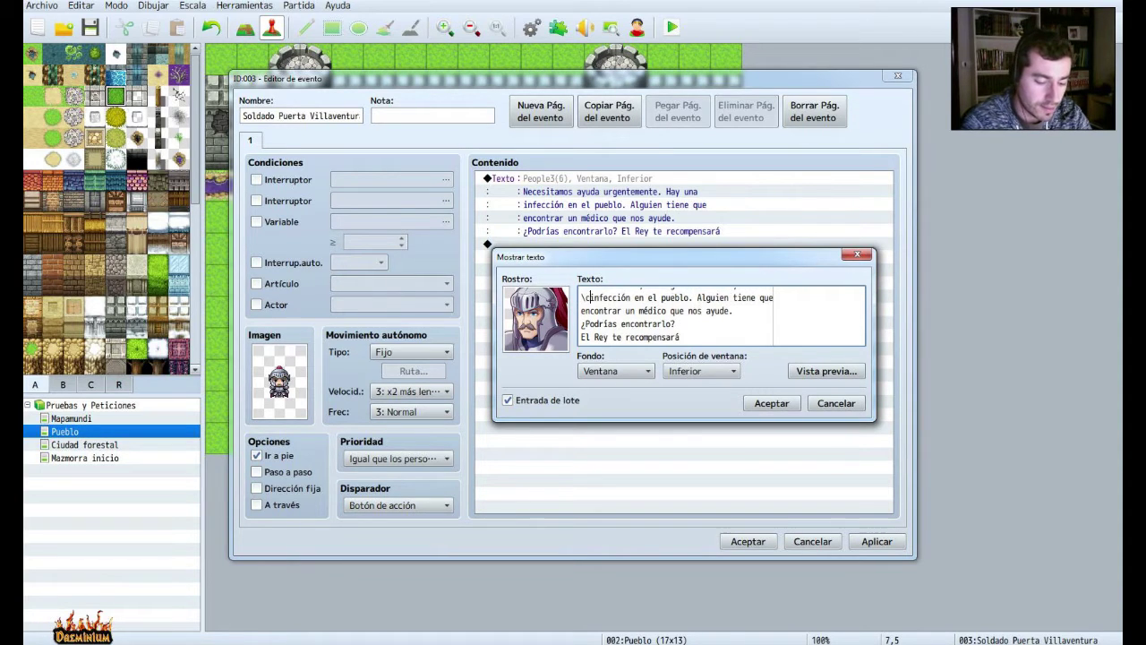
{"action": "type", "text": "3]"}
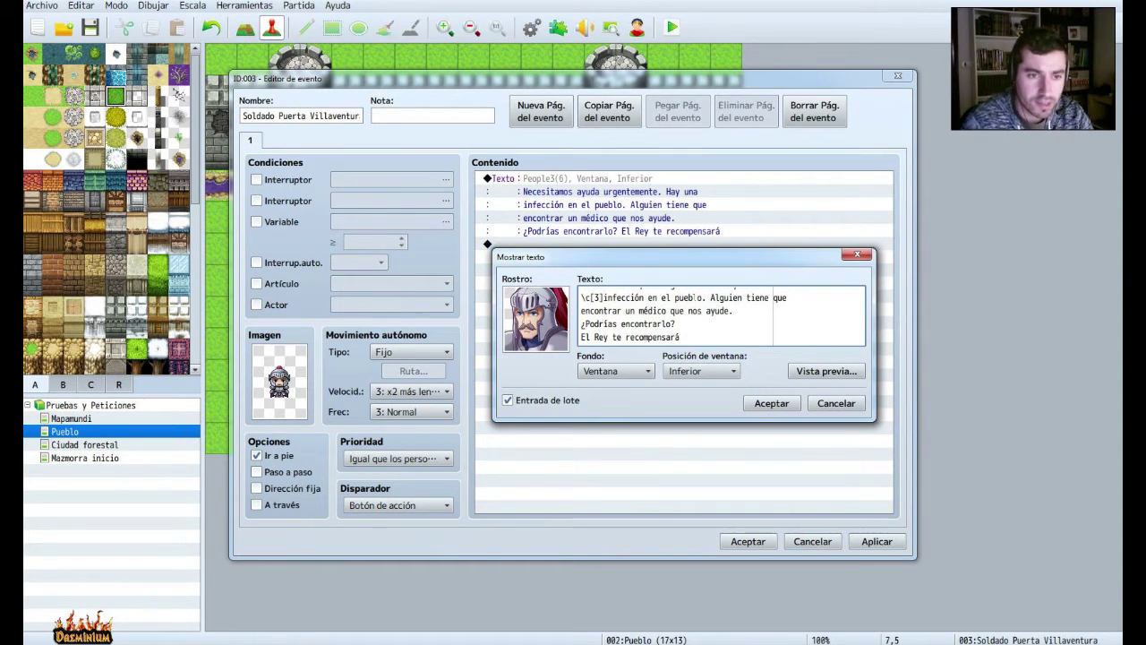
{"action": "left_click", "coordinate": [842, 372]}
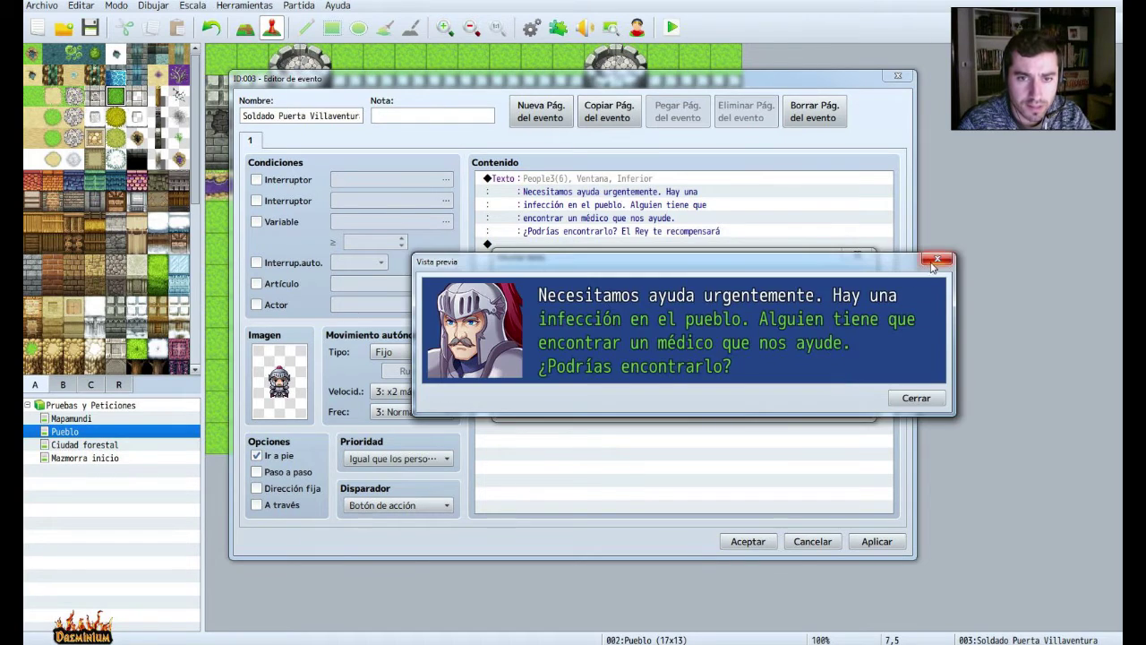
Insert the color code \c[0] right after "infección" in the guard's message and confirm the text command.
{"action": "left_click", "coordinate": [932, 268]}
{"action": "left_click", "coordinate": [644, 298]}
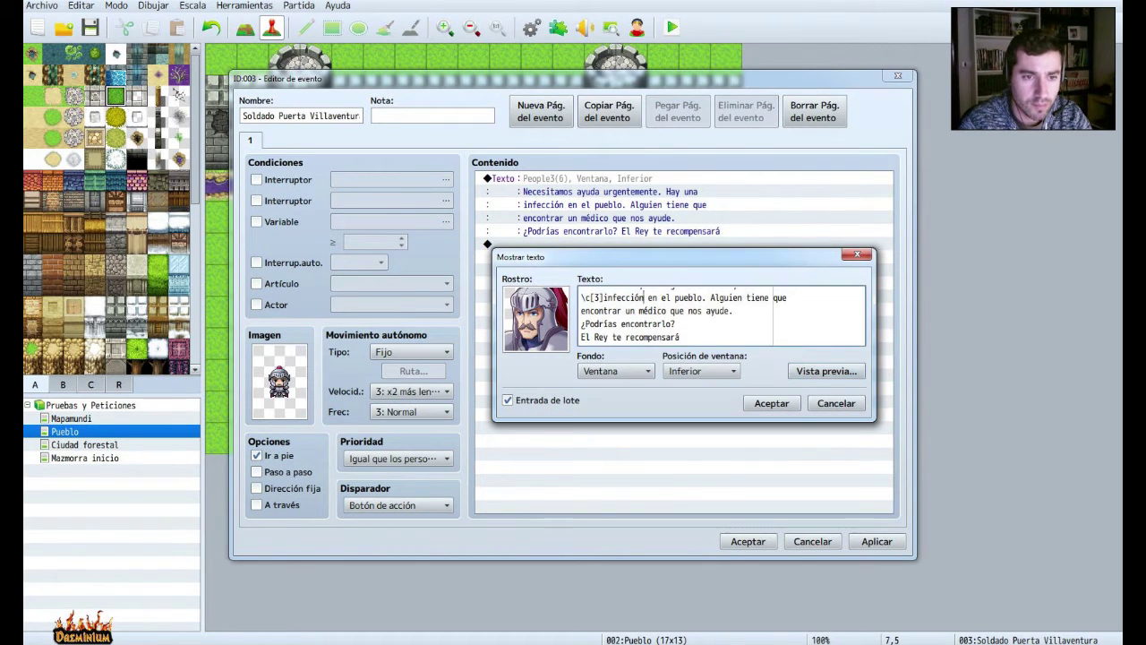
{"action": "type", "text": "\\c[0]"}
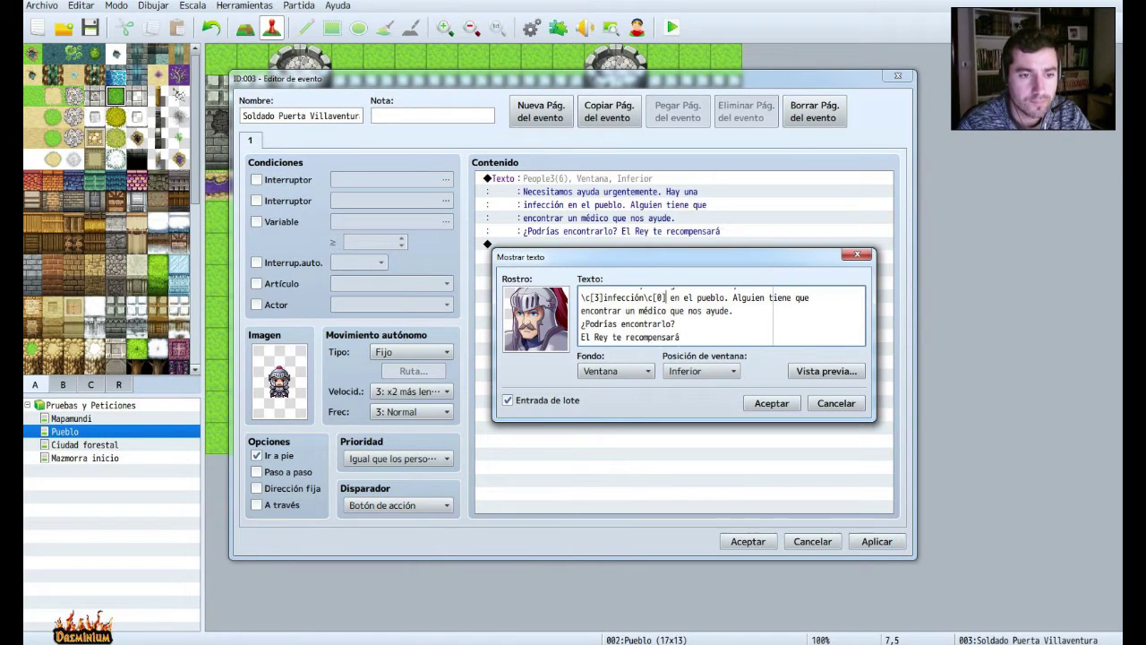
{"action": "left_click", "coordinate": [771, 403]}
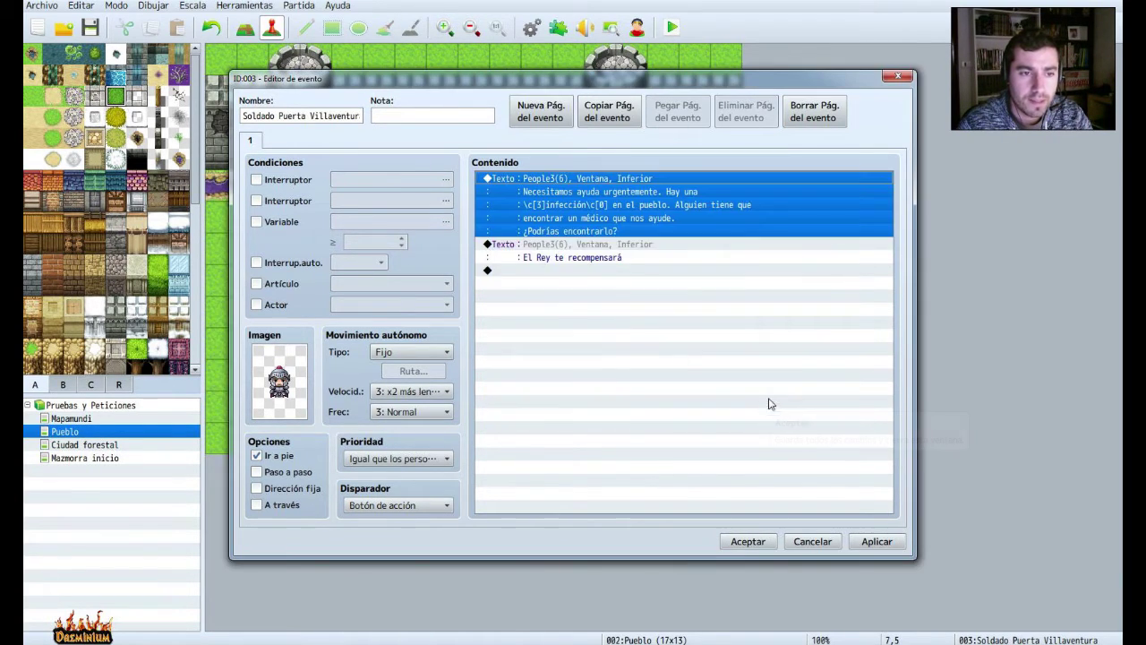
Open a new Mostrar opciones command on the empty line after the guard's "El Rey te recompensará" message.
{"action": "left_click", "coordinate": [511, 271]}
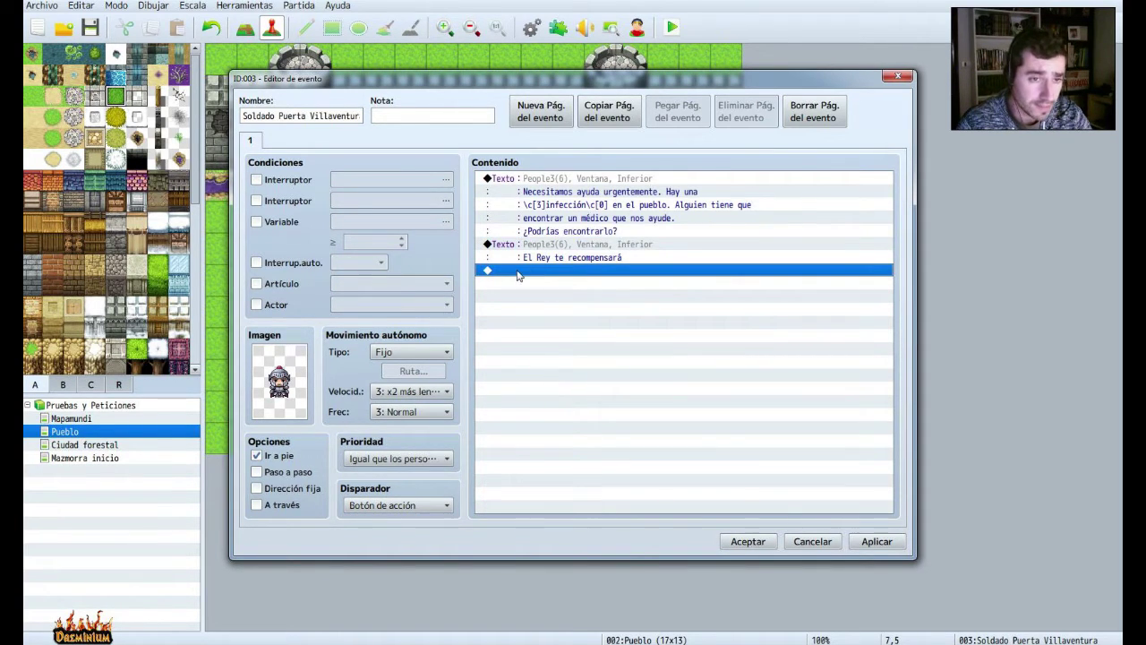
{"action": "right_click", "coordinate": [518, 273]}
{"action": "left_click", "coordinate": [555, 281]}
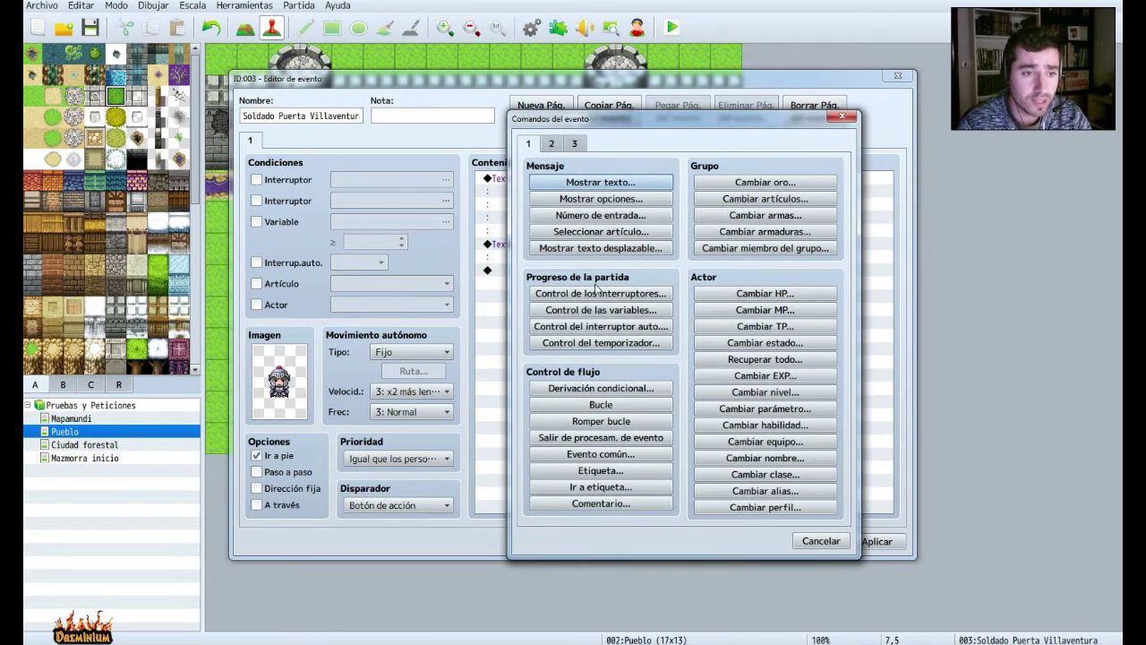
{"action": "left_click", "coordinate": [603, 199]}
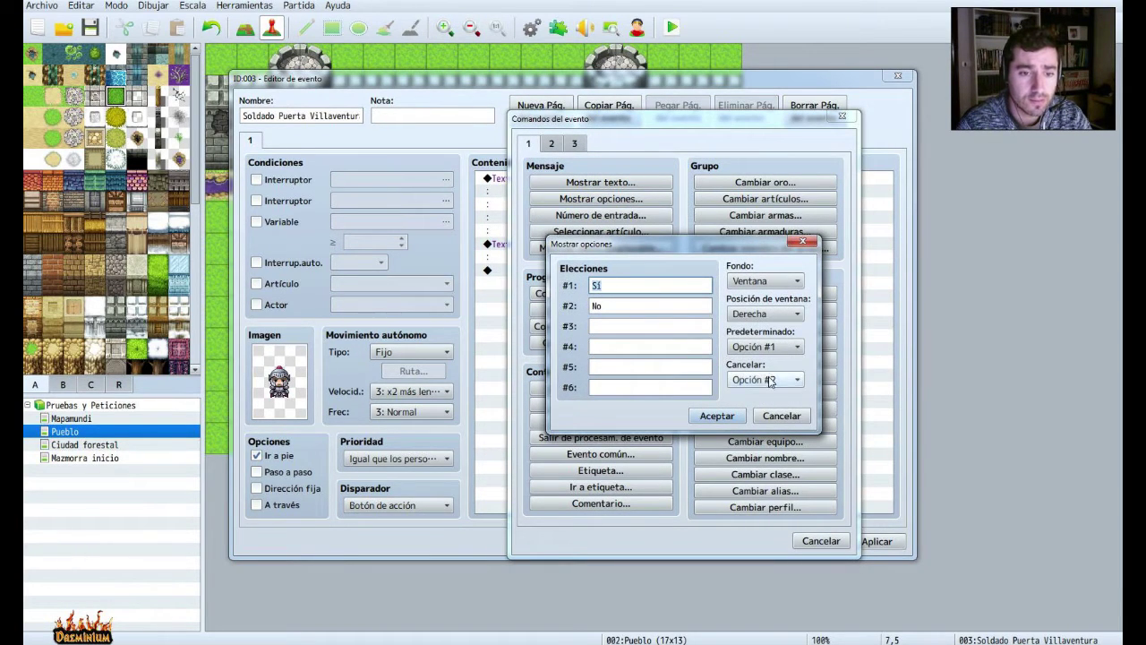
Add the Mostrar opciones command with choices Sí and No, window Derecha, default Opción #1 and cancel Opción #2.
{"action": "left_click", "coordinate": [717, 416]}
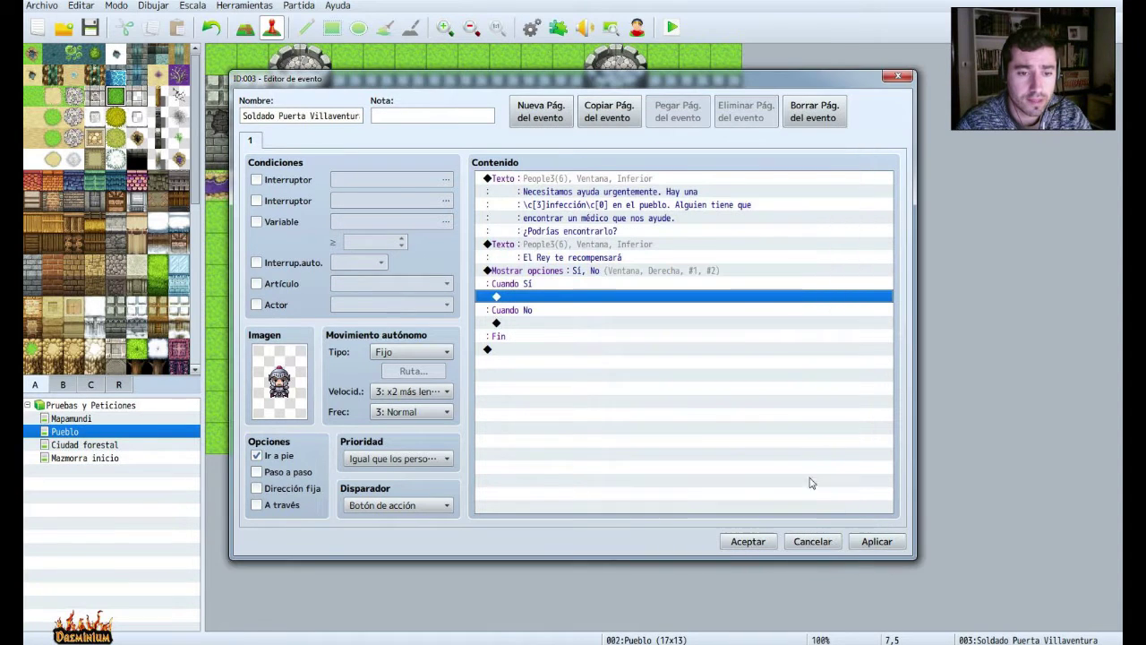
{"action": "double_click", "coordinate": [517, 296]}
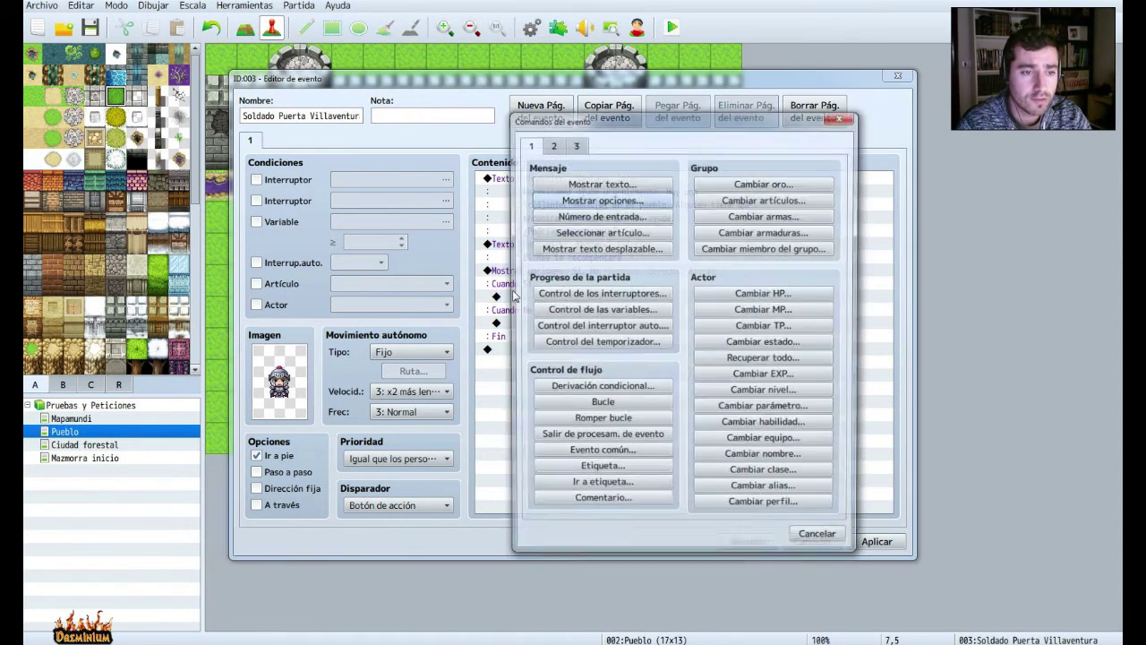
{"action": "left_click", "coordinate": [821, 540]}
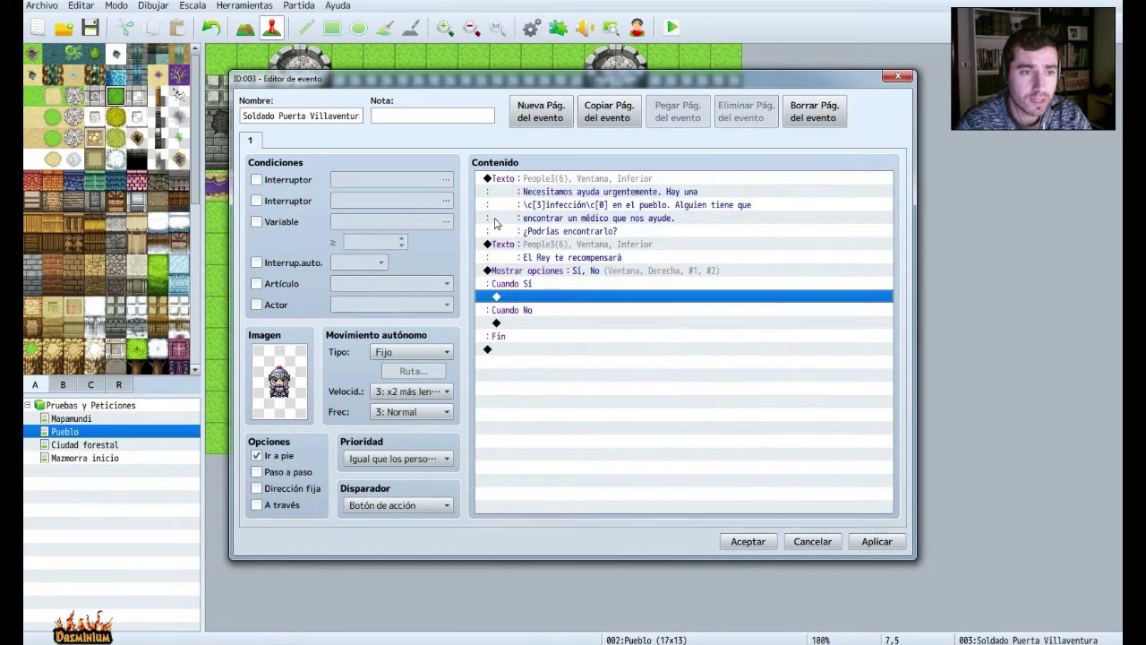
Copy the soldier's first message, the urgent plea for help, into the empty Cuando Sí branch.
{"action": "left_click", "coordinate": [535, 195]}
{"action": "key", "text": "ctrl+c"}
{"action": "left_click", "coordinate": [523, 296]}
{"action": "key", "text": "ctrl+v"}
{"action": "left_click", "coordinate": [524, 300]}
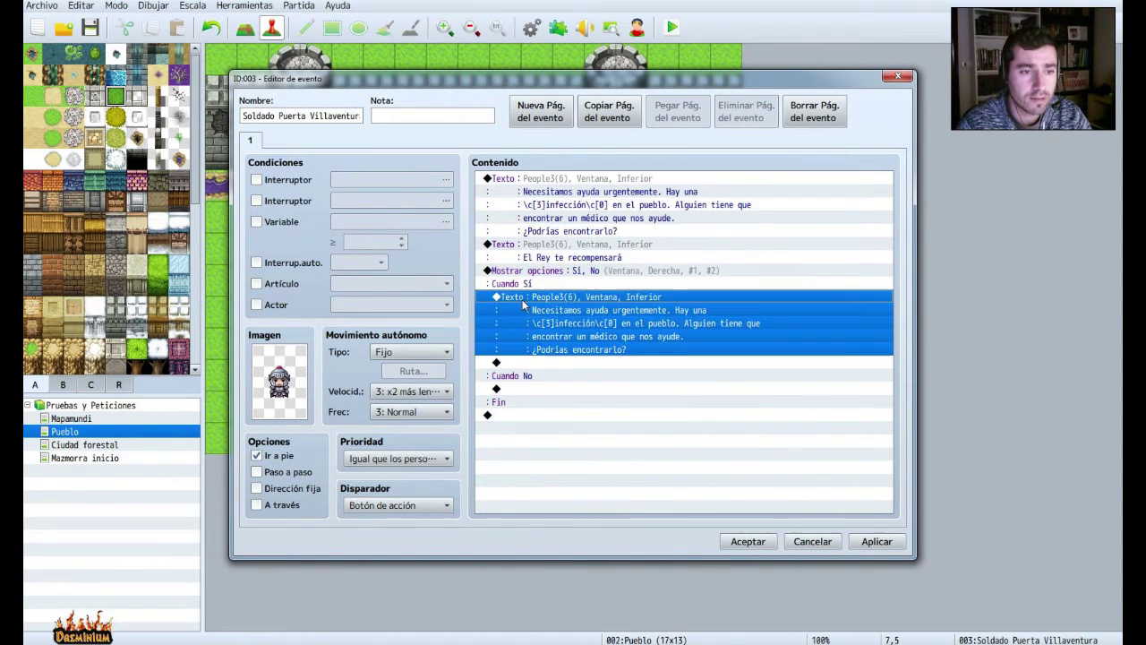
Replace the text of the message in the Sí branch with "Muchísimas gracias. Porfavor date prisa.".
{"action": "right_click", "coordinate": [523, 300]}
{"action": "left_click", "coordinate": [555, 324]}
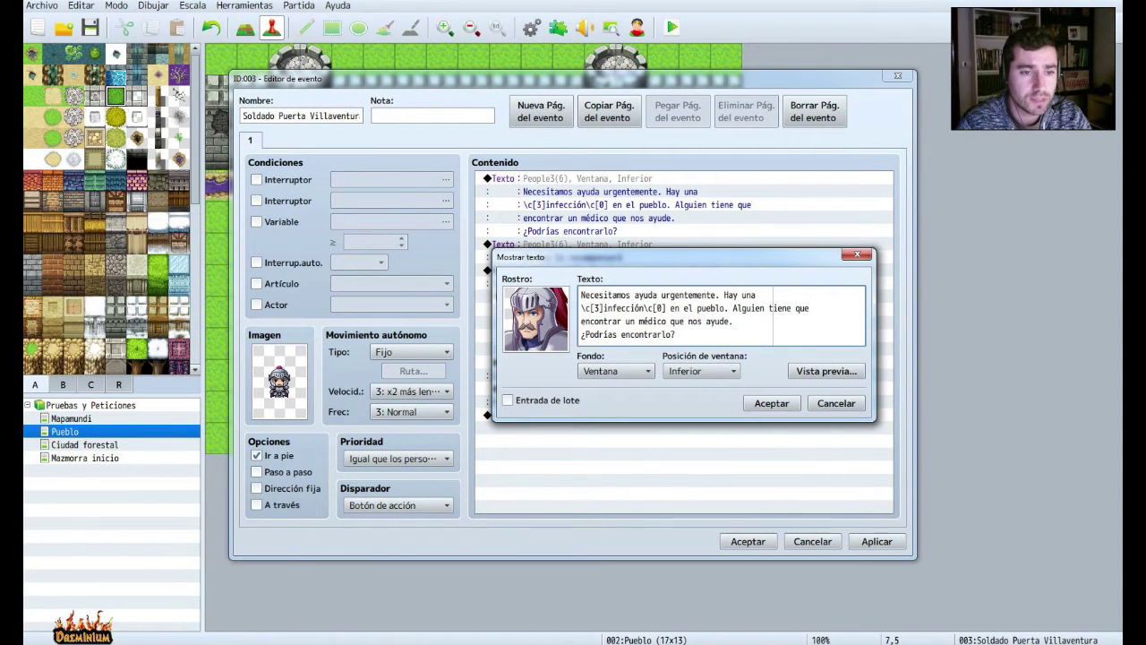
{"action": "left_click_drag", "start_coordinate": [681, 335], "coordinate": [500, 262]}
{"action": "type", "text": "Muchísimas gracias"}
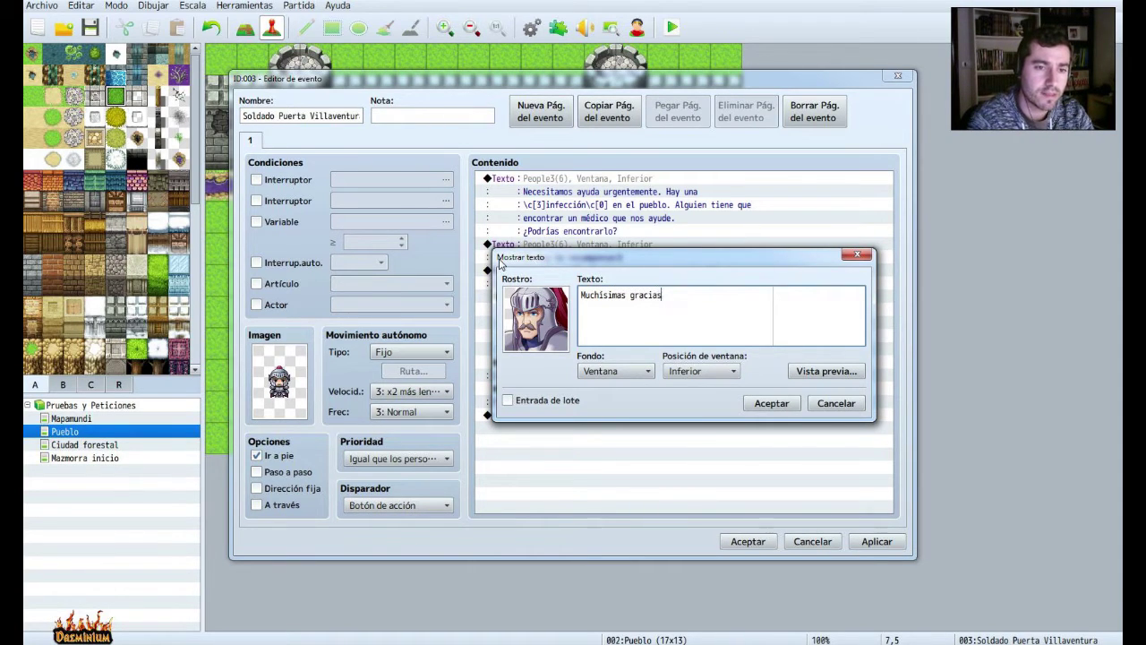
{"action": "type", "text": ". Por f"}
{"action": "key", "text": "BackSpace"}
{"action": "type", "text": "avor da"}
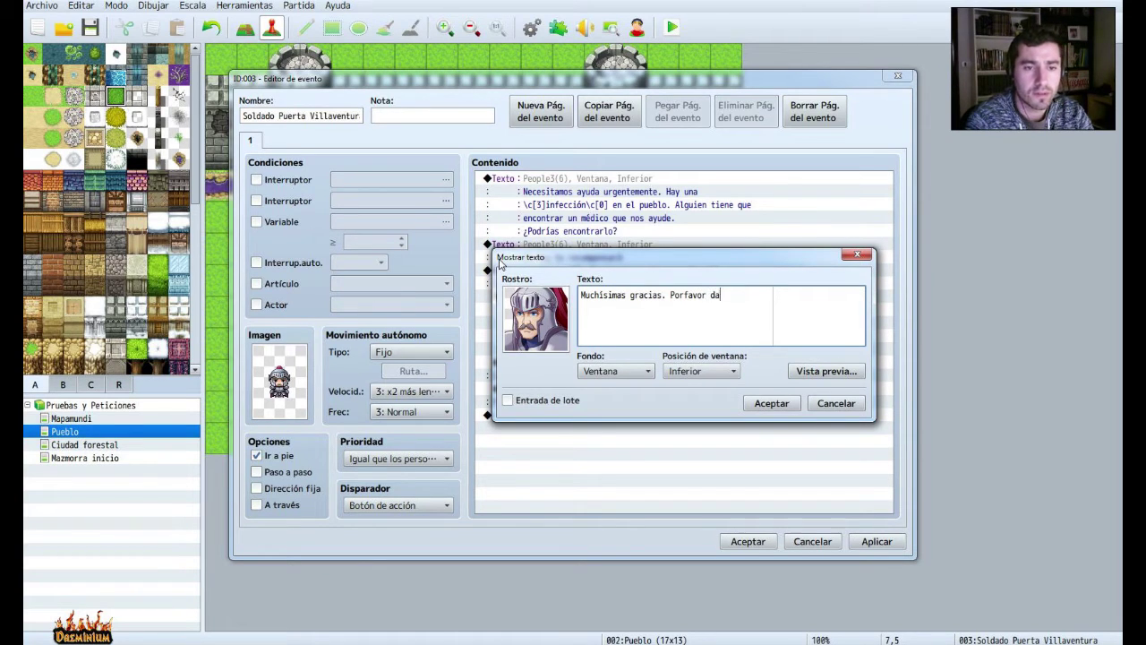
{"action": "type", "text": "te prisa."}
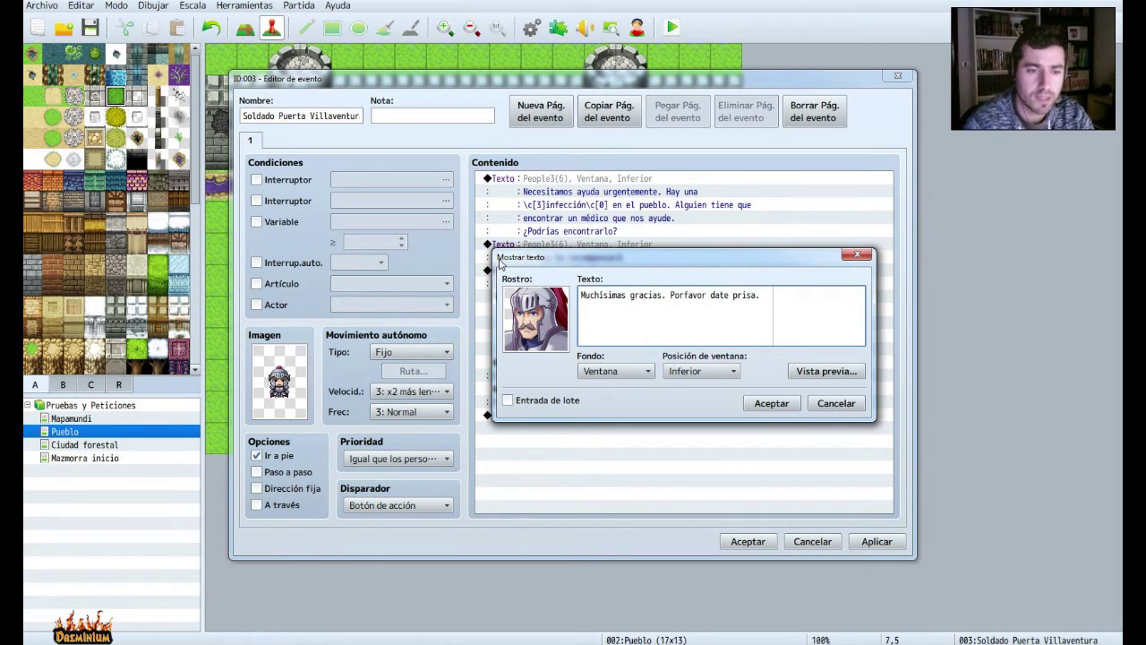
{"action": "left_click", "coordinate": [769, 404]}
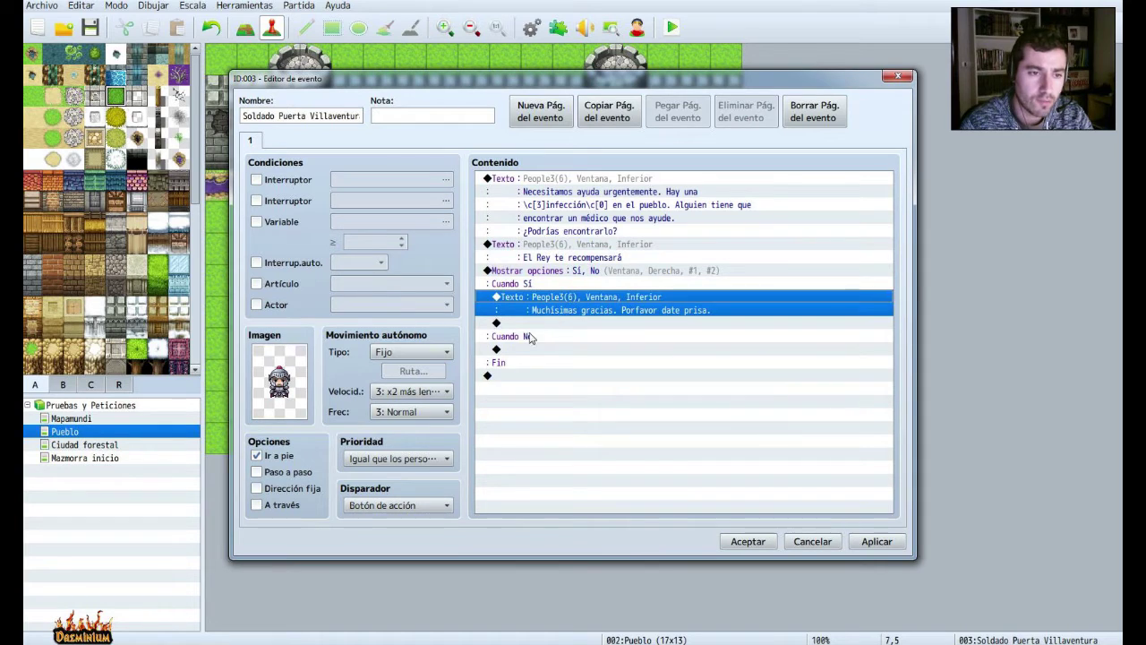
Paste a copy of the soldier's message into the empty Cuando No branch.
{"action": "left_click", "coordinate": [517, 350]}
{"action": "key", "text": "ctrl+v"}
{"action": "left_click", "coordinate": [517, 351]}
Rewrite the No branch's message as "Es una pena, están muriendo mujeres y niños. Pensaba que eras una persona de buen corazón." and apply the changes.
{"action": "right_click", "coordinate": [517, 357]}
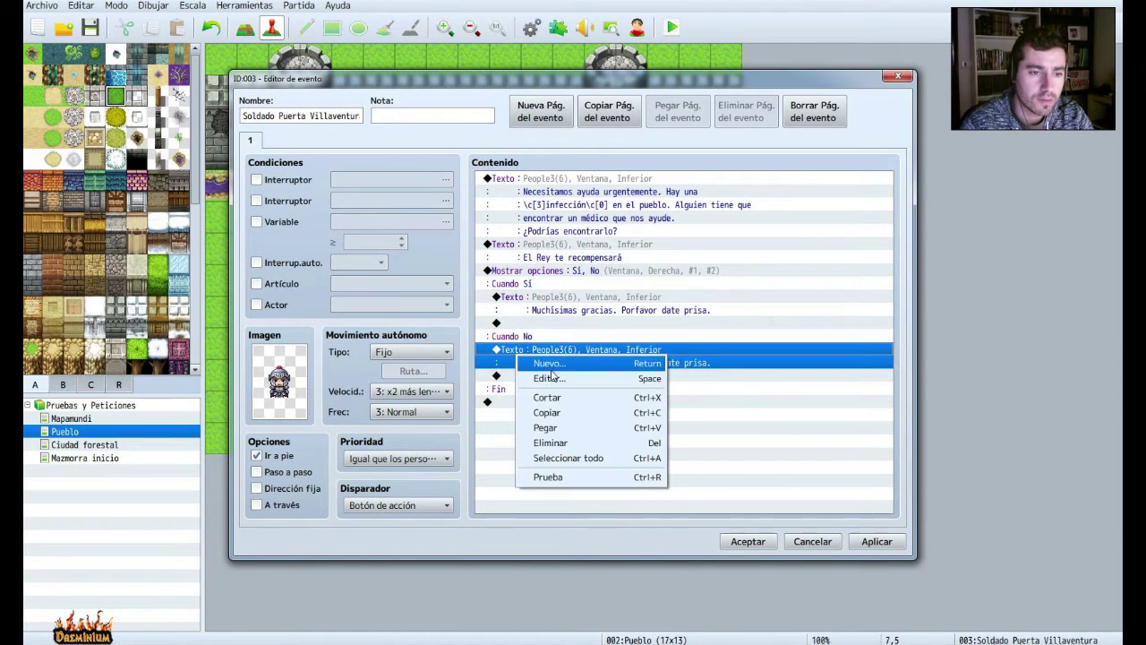
{"action": "left_click", "coordinate": [548, 378]}
{"action": "key", "text": "ctrl+a"}
{"action": "type", "text": "Es una pe"}
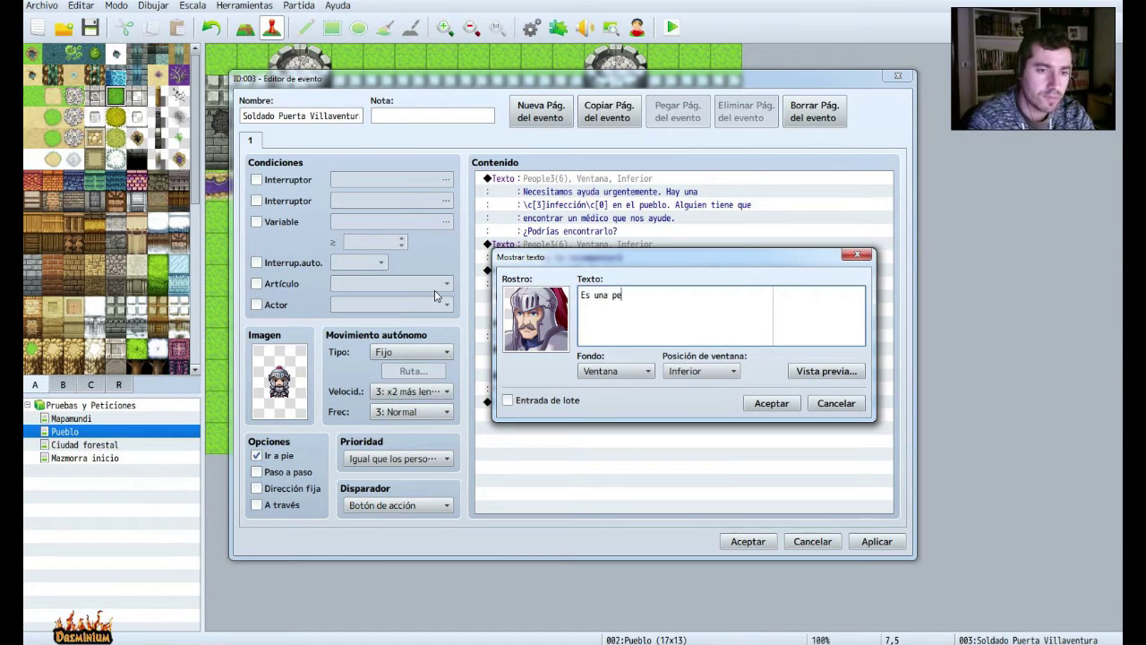
{"action": "type", "text": "na, están mueri"}
{"action": "key", "text": "BackSpace"}
{"action": "type", "text": "riendo mujer"}
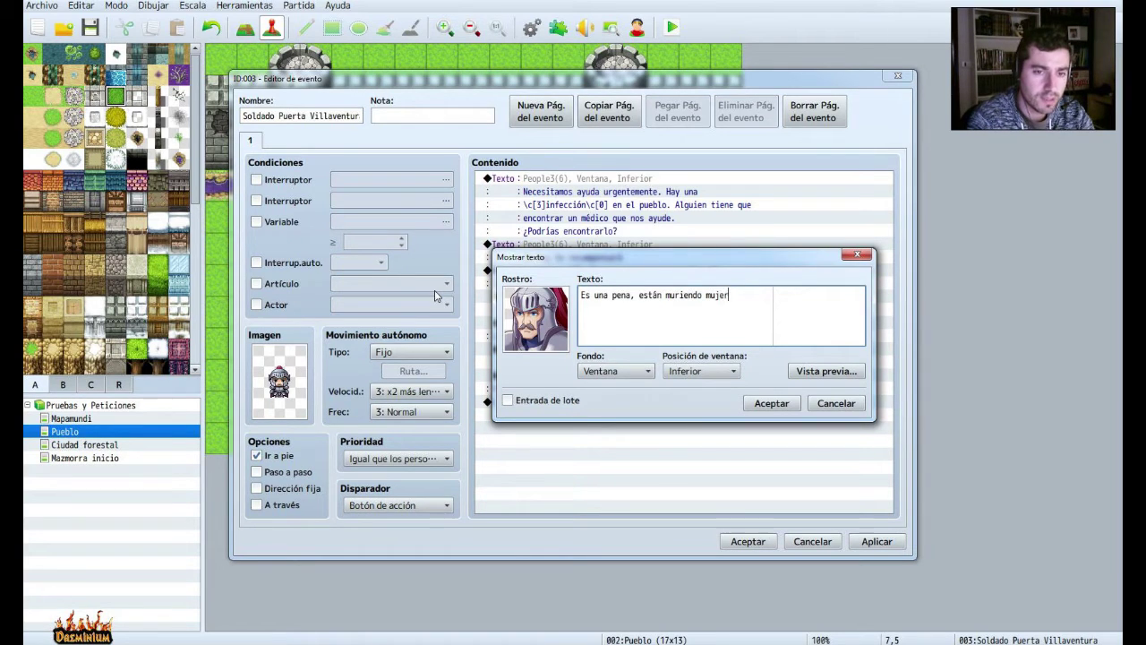
{"action": "type", "text": "es y"}
{"action": "key", "text": "Return"}
{"action": "type", "text": "niños. Pensaba que eras una persona de"}
{"action": "key", "text": "Return"}
{"action": "type", "text": "buen corazón."}
{"action": "left_click", "coordinate": [771, 403]}
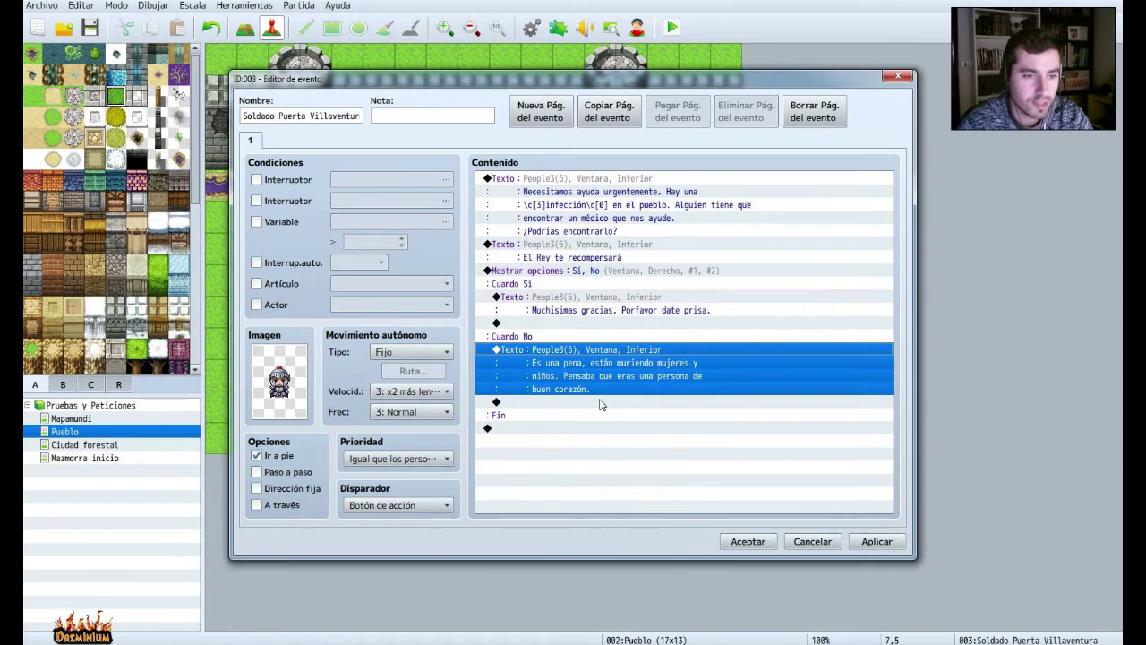
{"action": "left_click", "coordinate": [880, 542]}
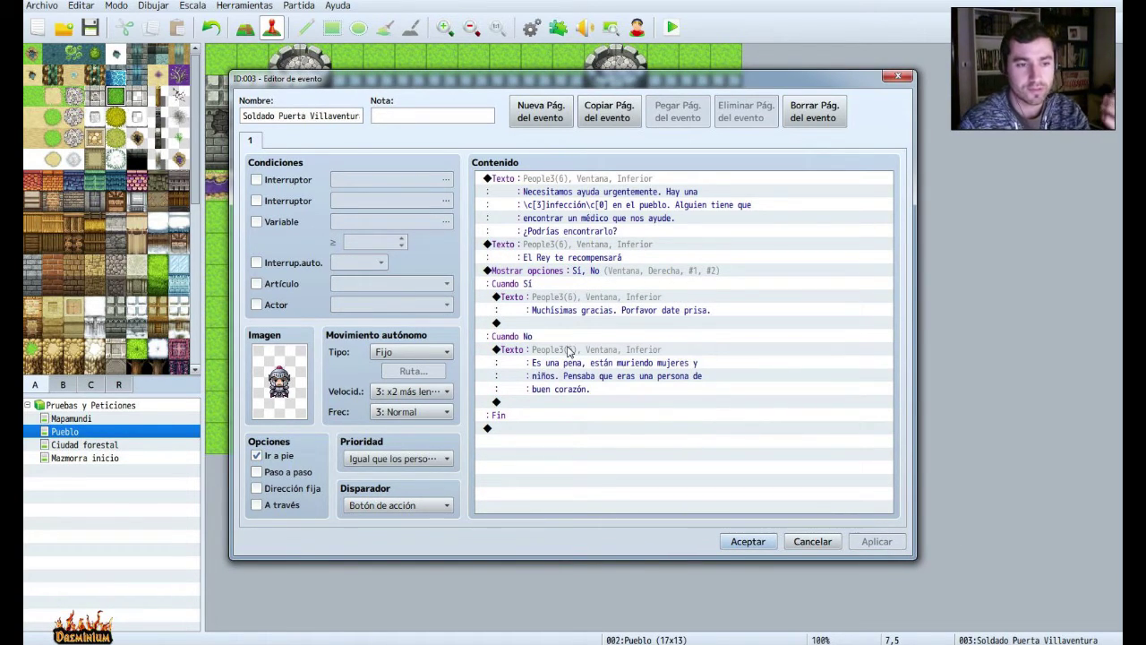
Below the Sí branch's message, add a switch control that sets switch 0001, named "Misión infección", to Activado.
{"action": "left_click", "coordinate": [555, 324]}
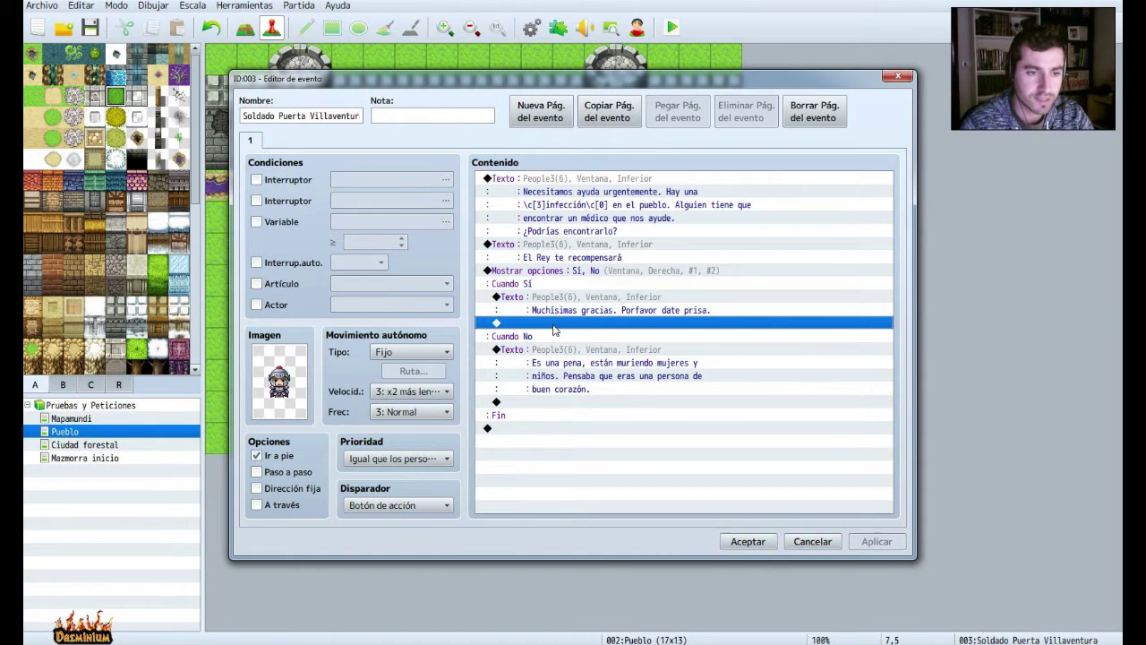
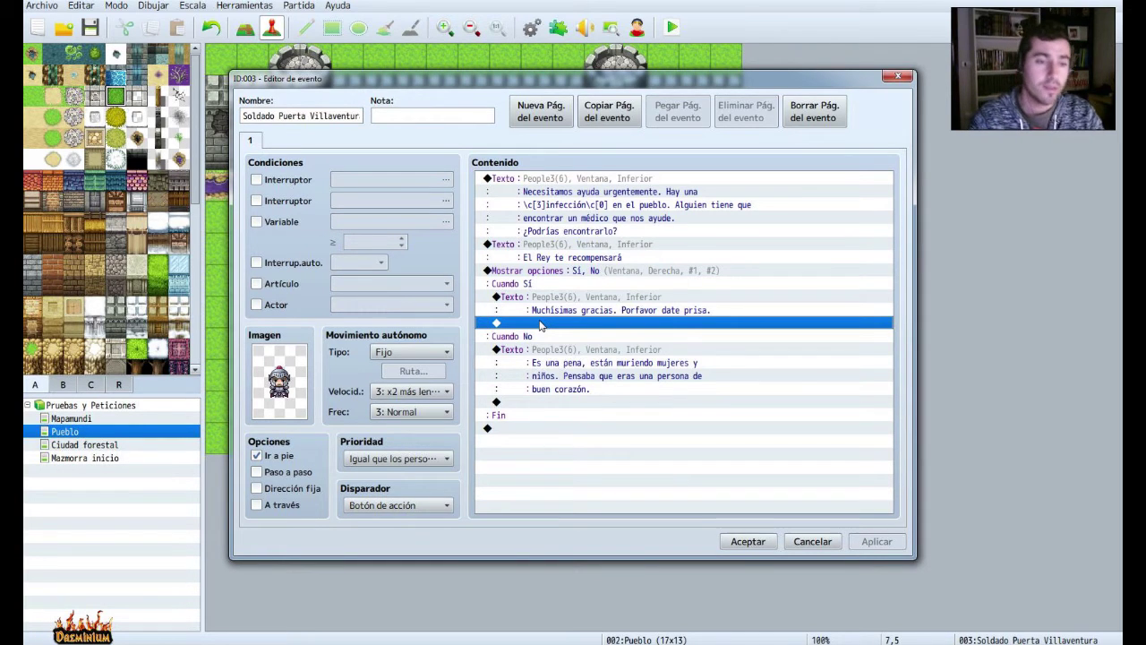
{"action": "double_click", "coordinate": [540, 326]}
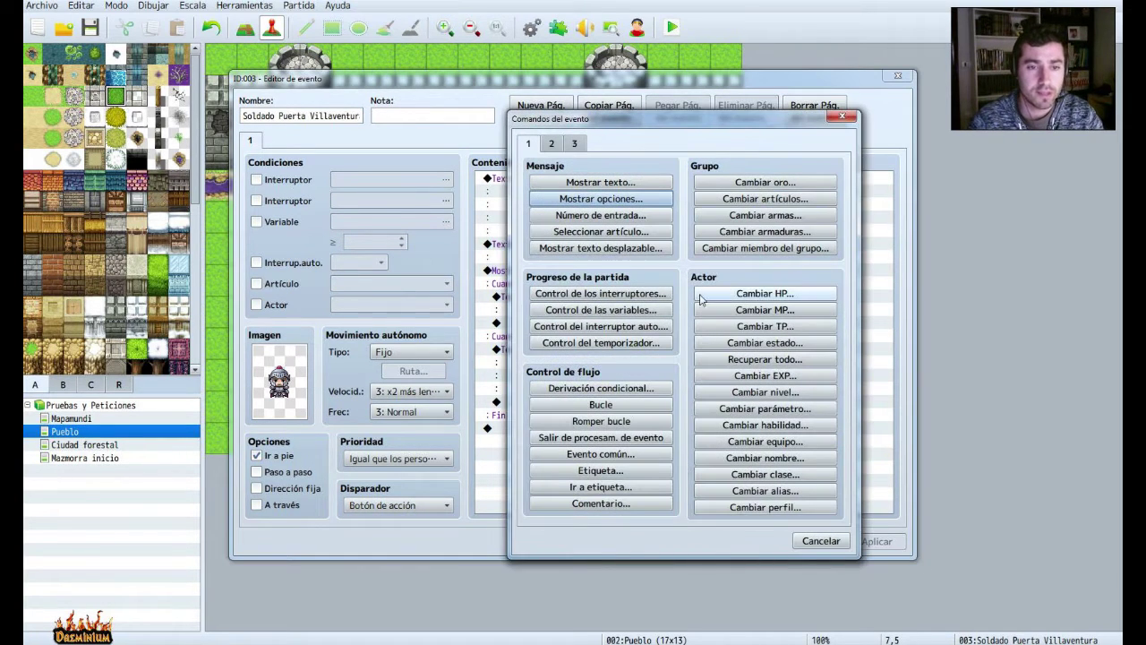
{"action": "left_click", "coordinate": [632, 314]}
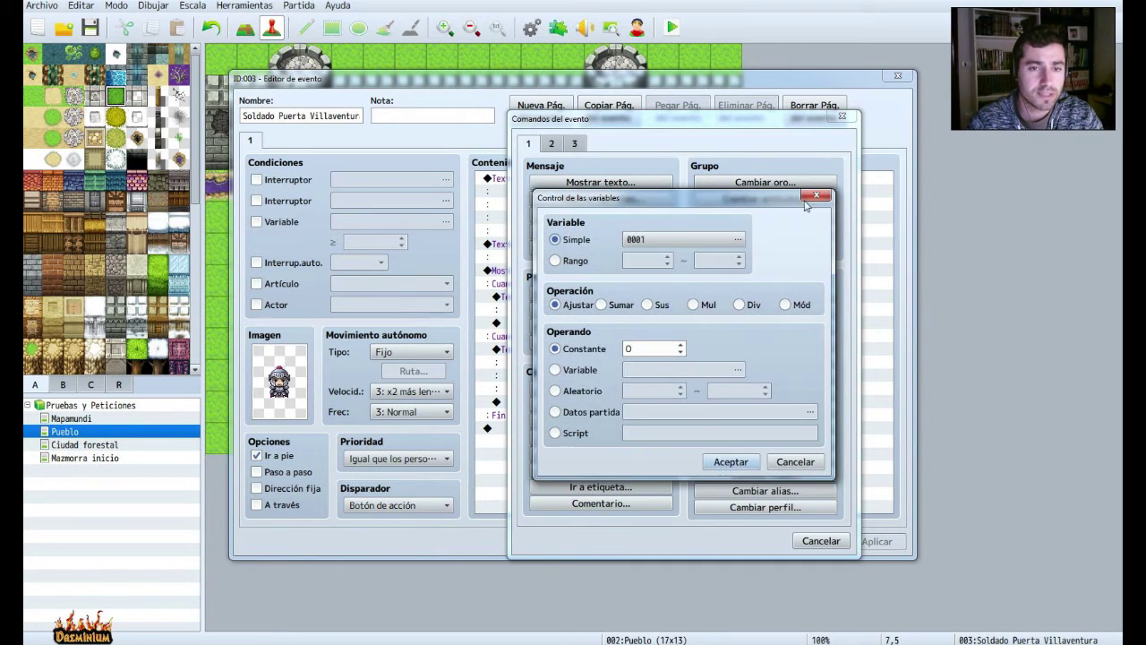
{"action": "left_click", "coordinate": [817, 198]}
{"action": "left_click", "coordinate": [620, 298]}
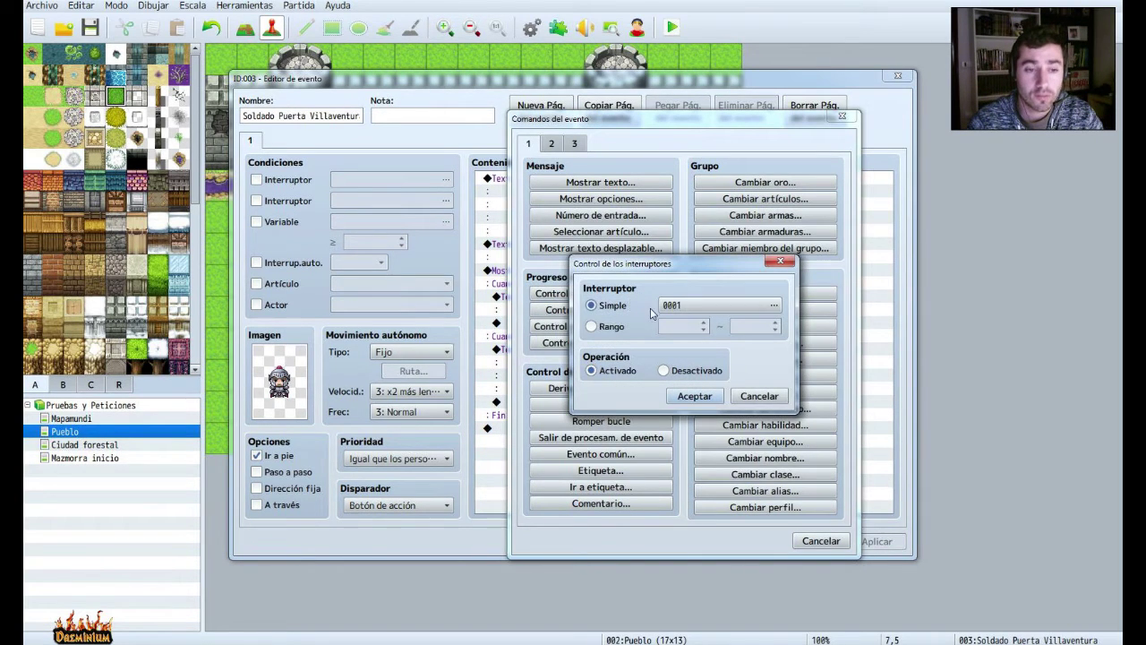
{"action": "left_click", "coordinate": [678, 306]}
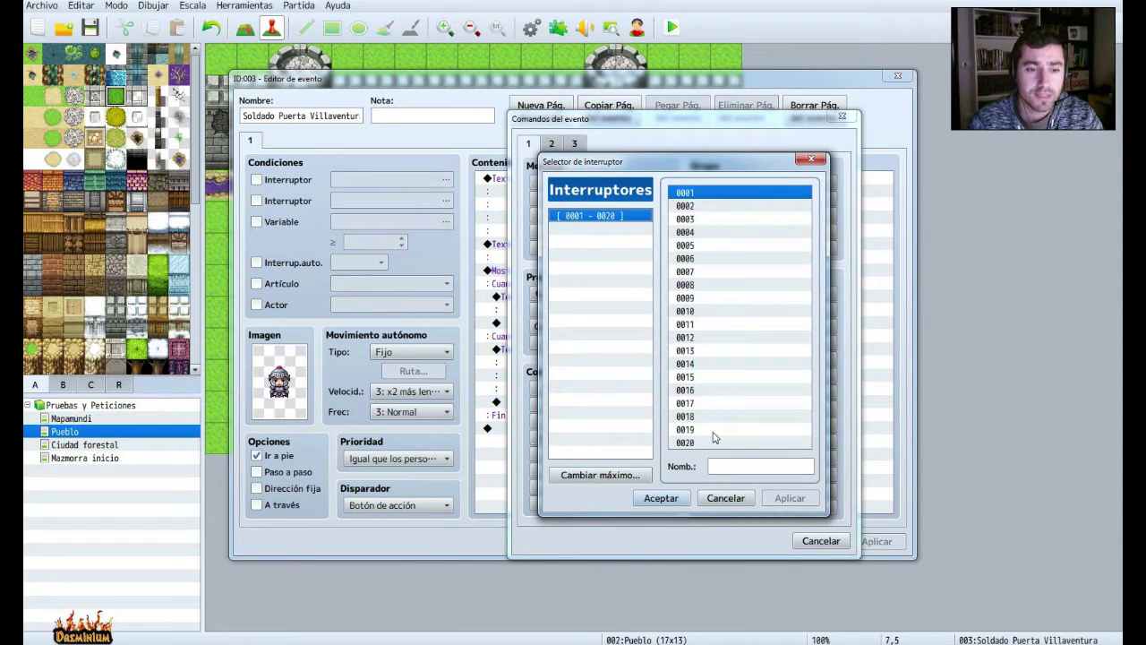
{"action": "type", "text": "Misió"}
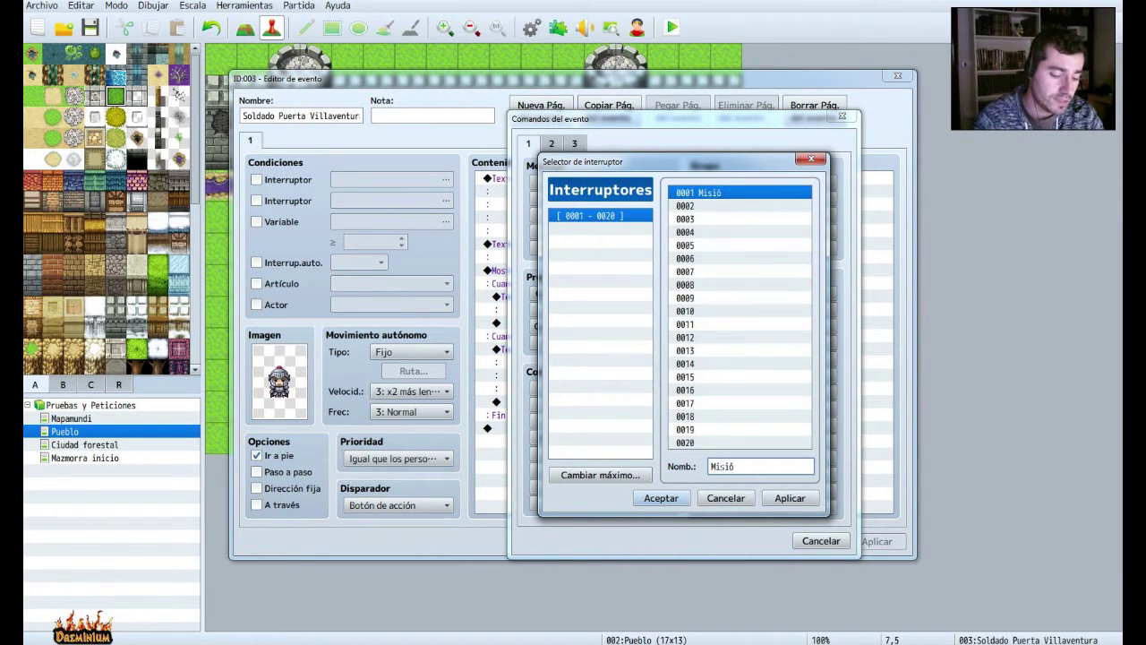
{"action": "type", "text": "n "}
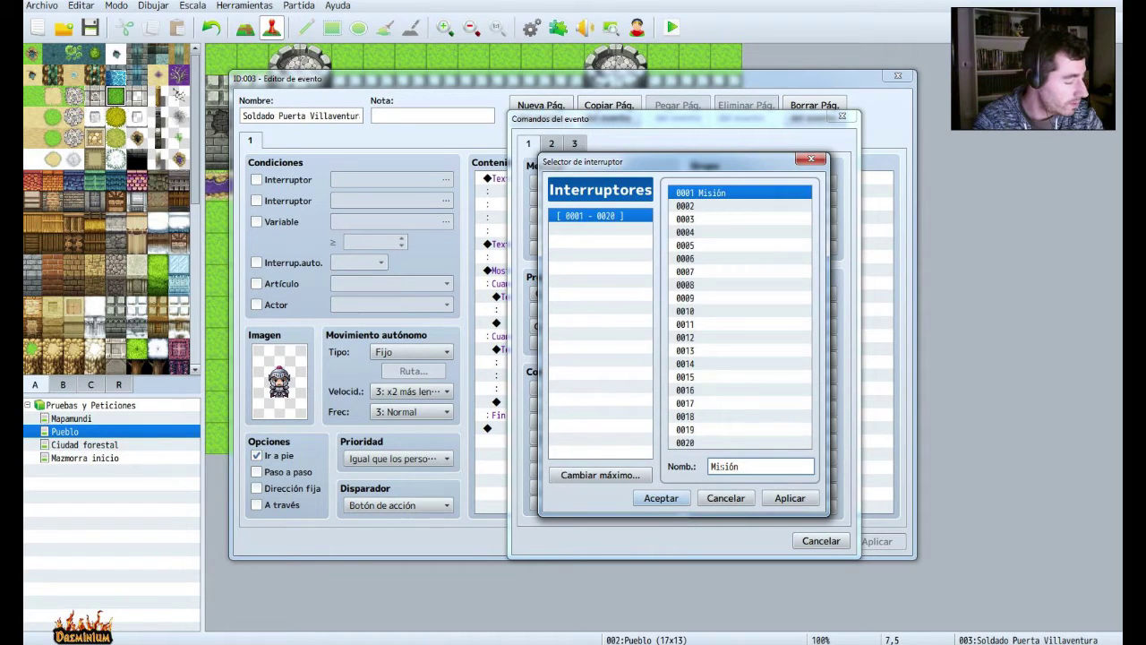
{"action": "type", "text": "infección"}
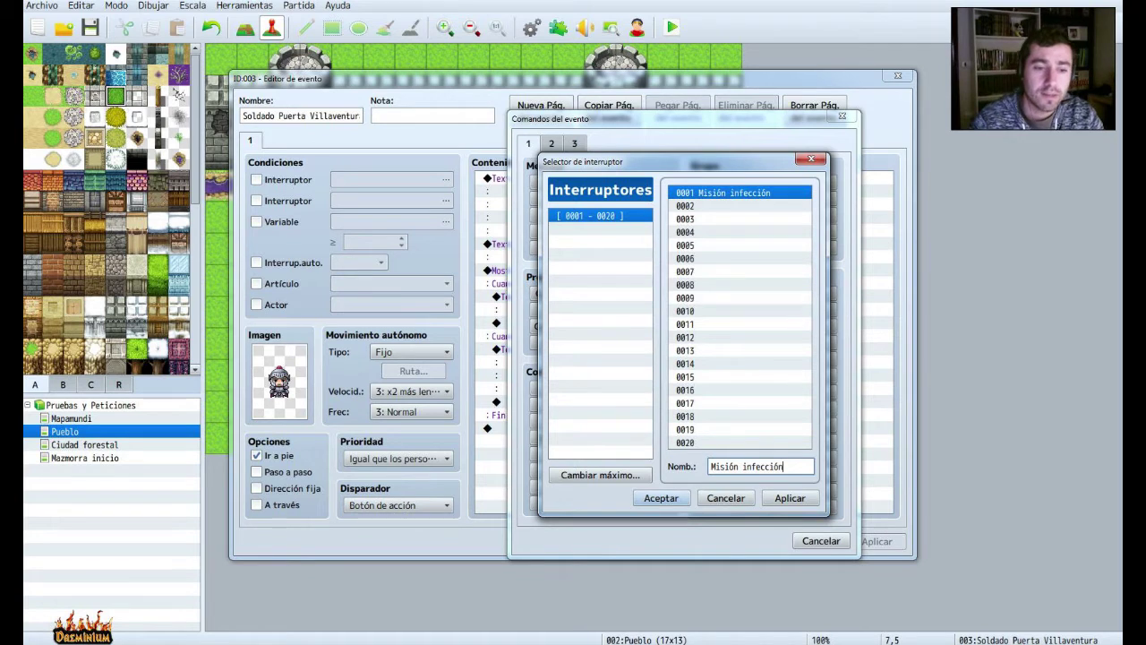
{"action": "left_click", "coordinate": [661, 498]}
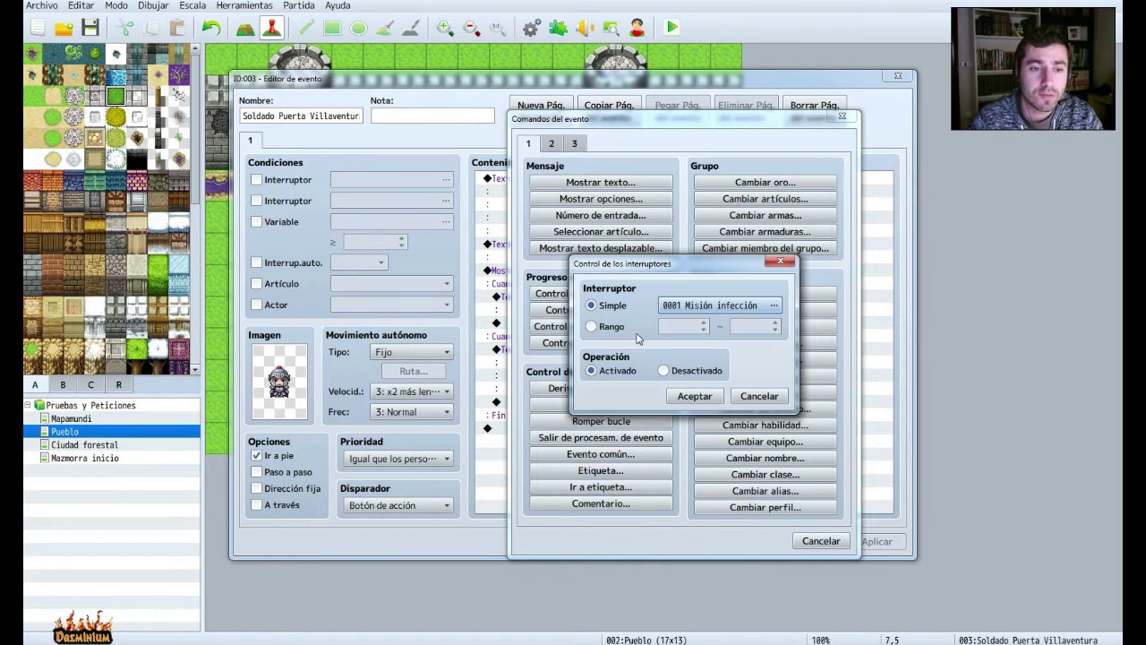
{"action": "left_click", "coordinate": [691, 395]}
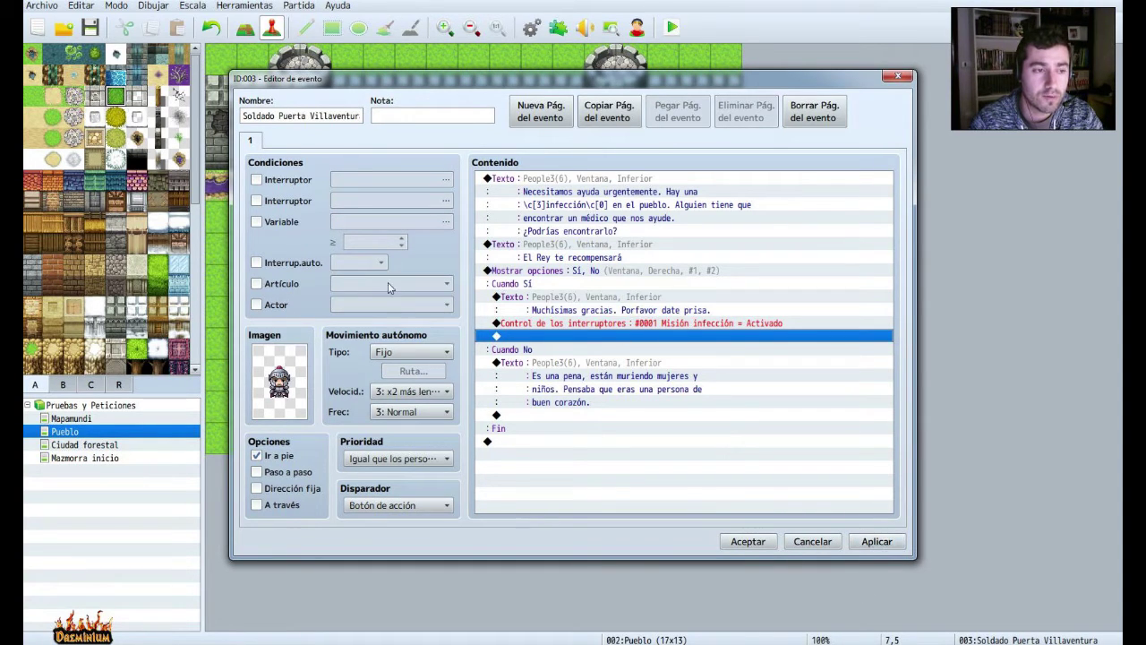
Add a second event page conditioned on switch 0001 Misión infección and give it the armoured soldier image from People3.
{"action": "left_click", "coordinate": [541, 111]}
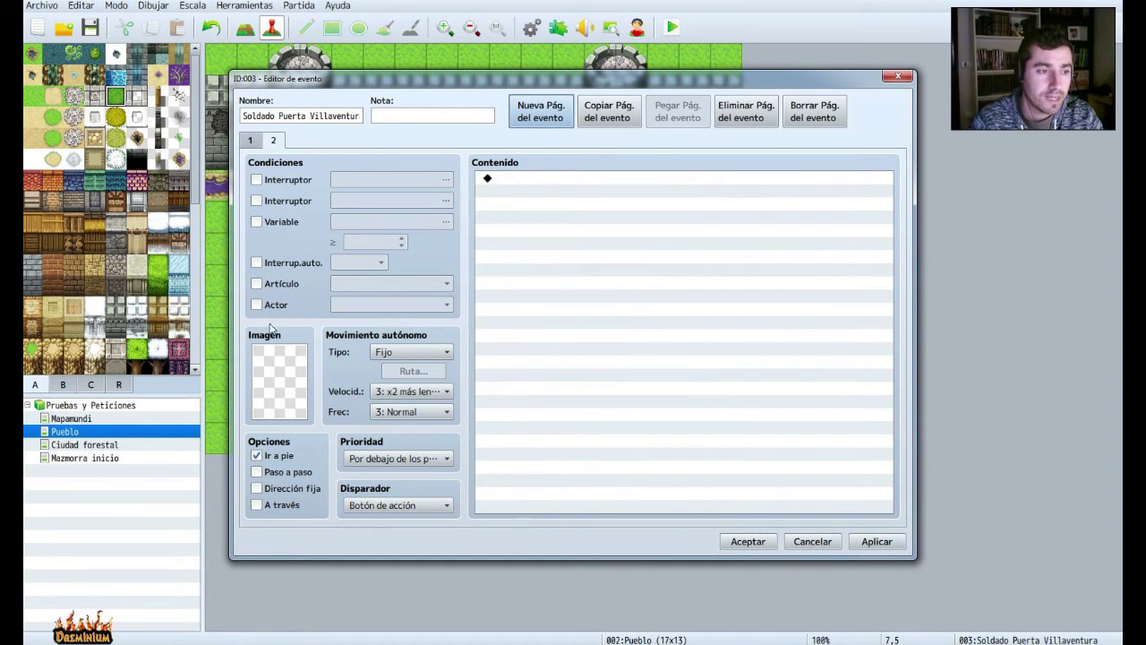
{"action": "left_click", "coordinate": [257, 180]}
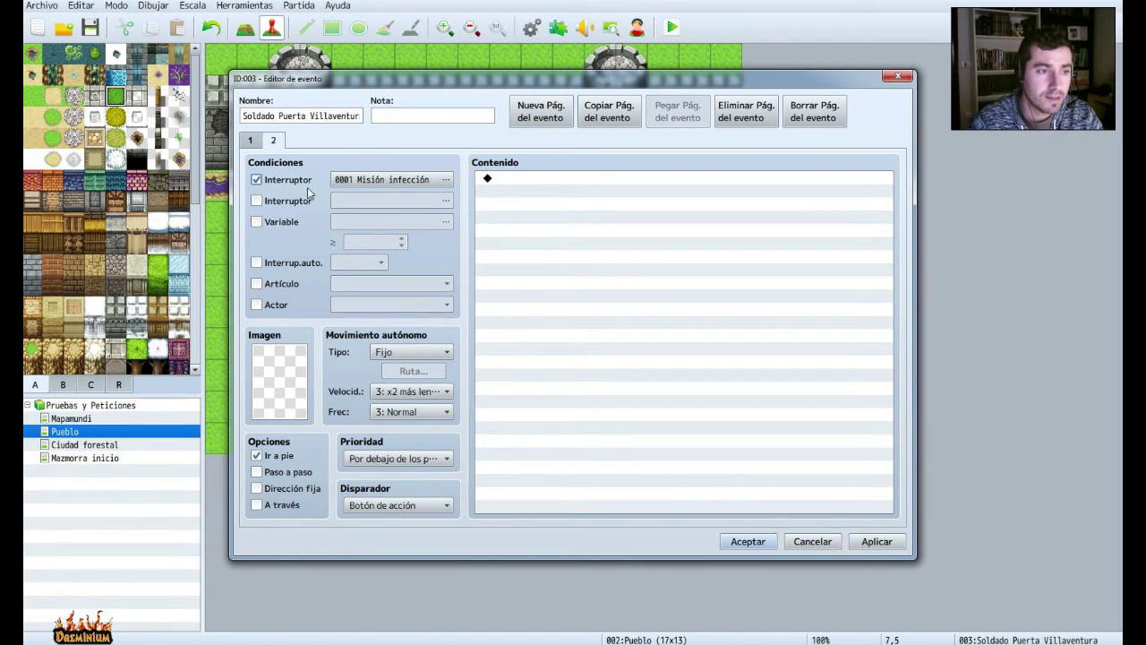
{"action": "double_click", "coordinate": [283, 382]}
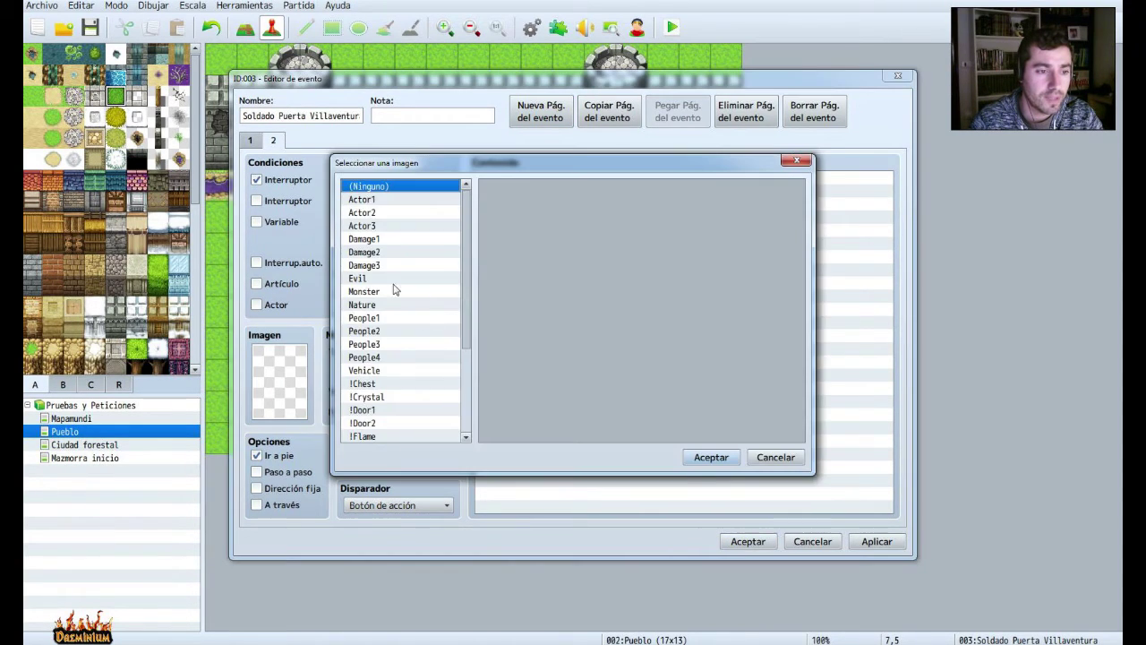
{"action": "left_click", "coordinate": [367, 226]}
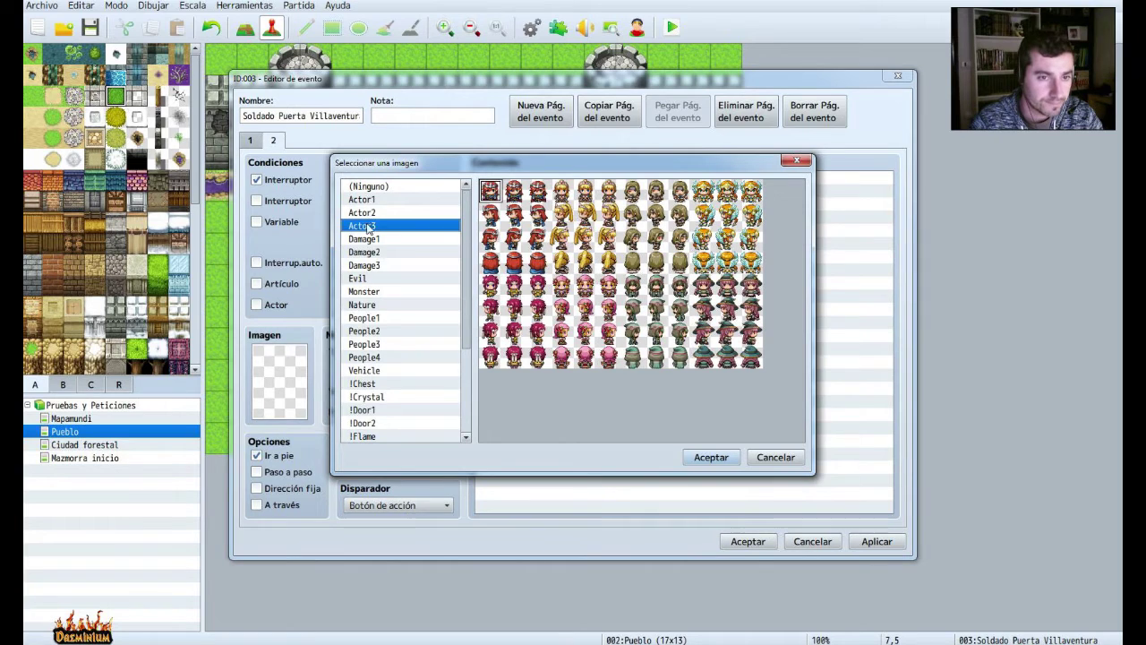
{"action": "left_click", "coordinate": [375, 348]}
{"action": "left_click", "coordinate": [655, 288]}
{"action": "left_click", "coordinate": [712, 457]}
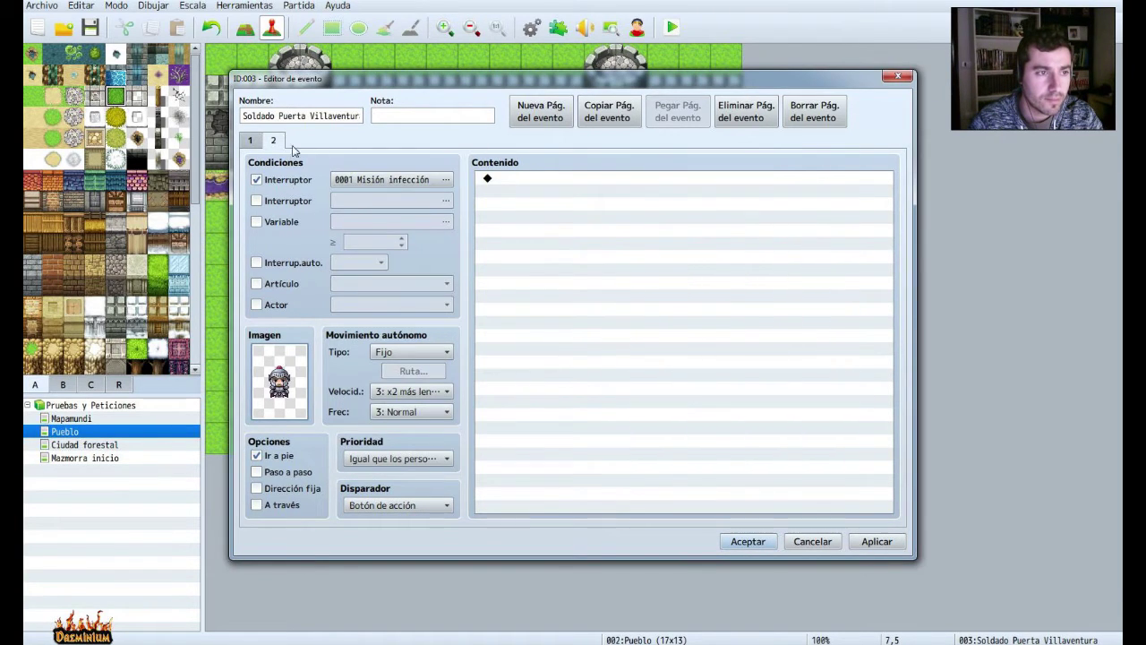
Copy the first message from event page 1 into the contents of page 2.
{"action": "left_click", "coordinate": [251, 141]}
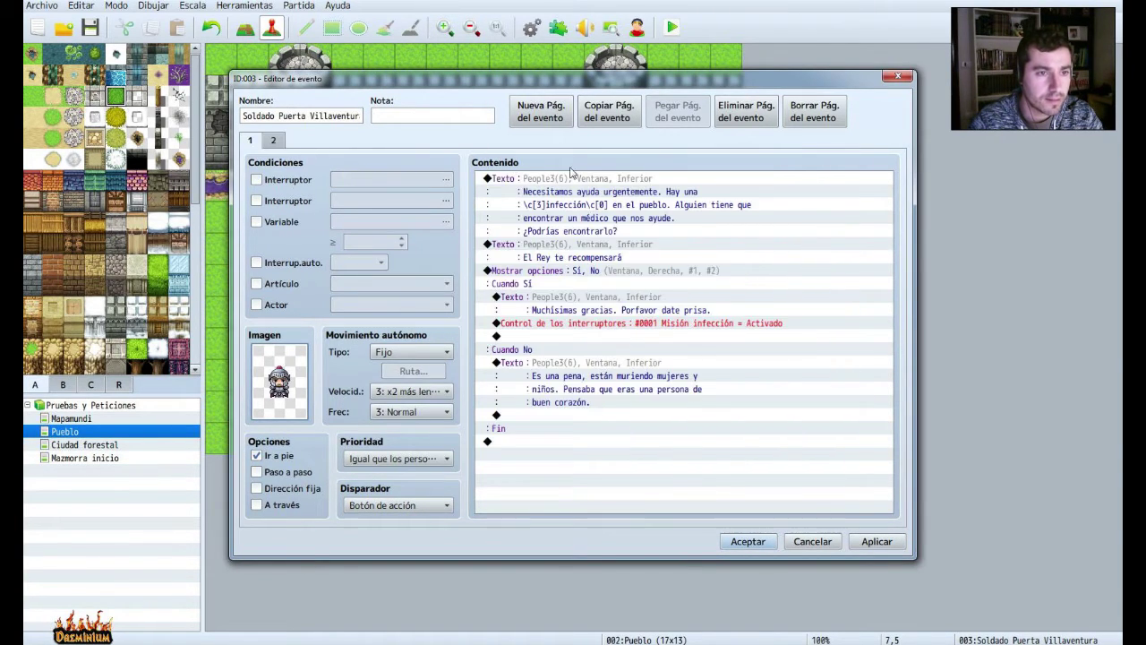
{"action": "left_click", "coordinate": [274, 143]}
{"action": "type", "text": "Texto : People3(6), Ventana, Inferior : Necesitamos ayuda urgentemente. Hay una : \\c[3]infección\\c[0] en el pueblo. Alguien tiene que : encontrar un médico que nos ayude. : ¿Podrías encontrarlo?"}
Edit page 2's message, replacing its first line with "Por favor, date prisa. Están muriendo en el" and adding "pueblo..." on the second line.
{"action": "right_click", "coordinate": [591, 188]}
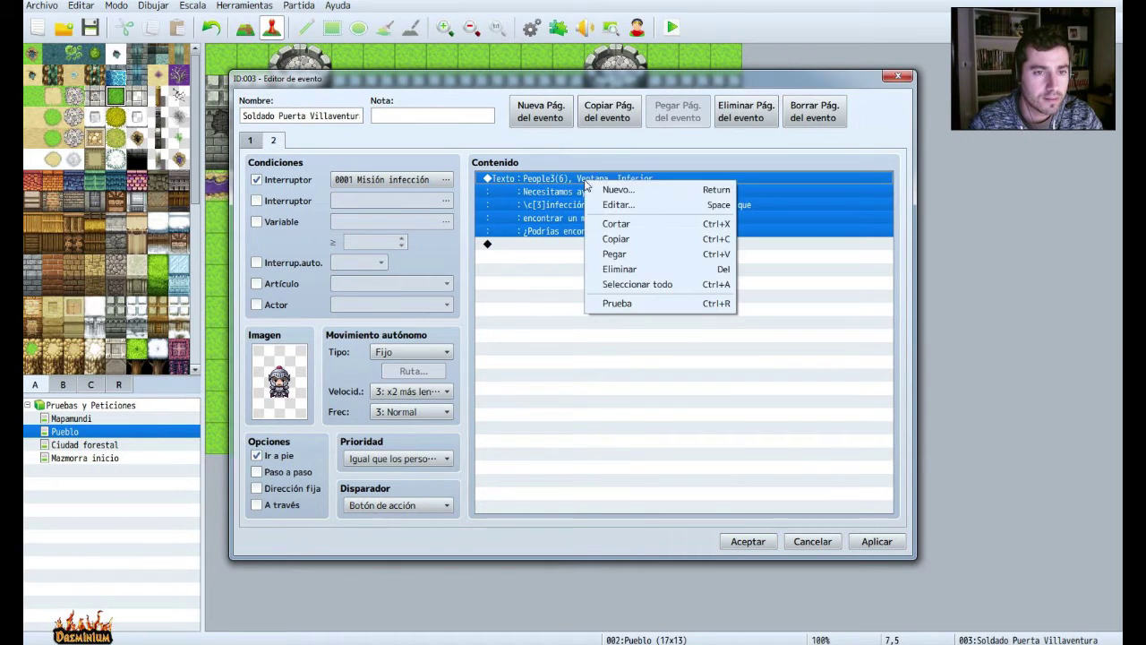
{"action": "left_click", "coordinate": [602, 204]}
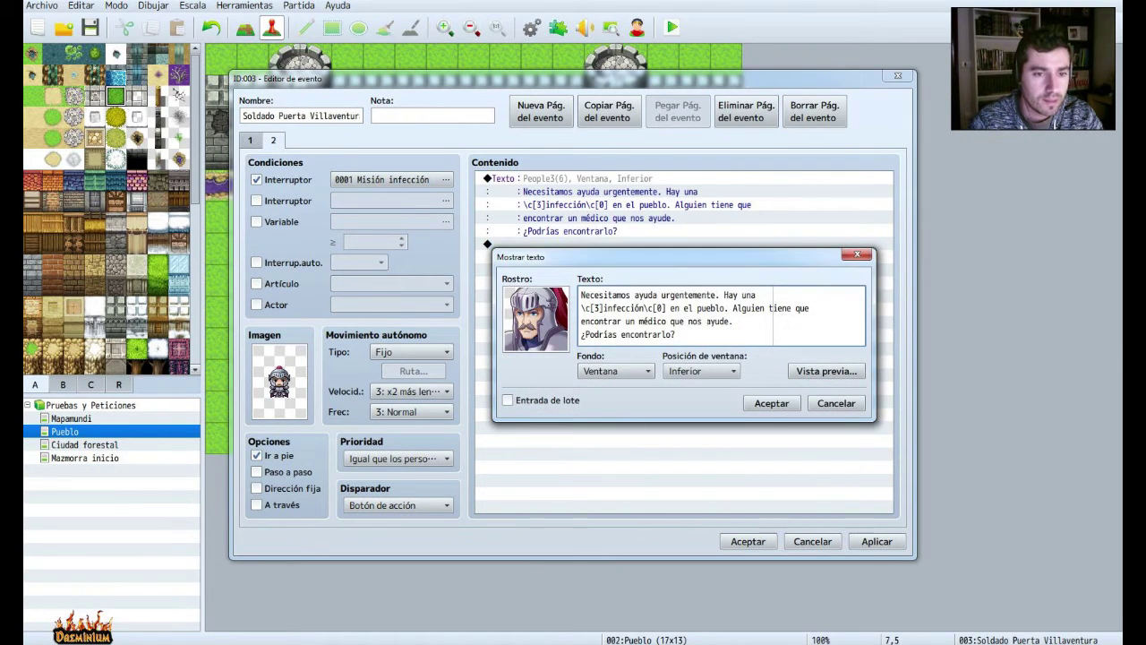
{"action": "key", "text": "ctrl+Home"}
{"action": "key", "text": "shift+End"}
{"action": "type", "text": "POr favo"}
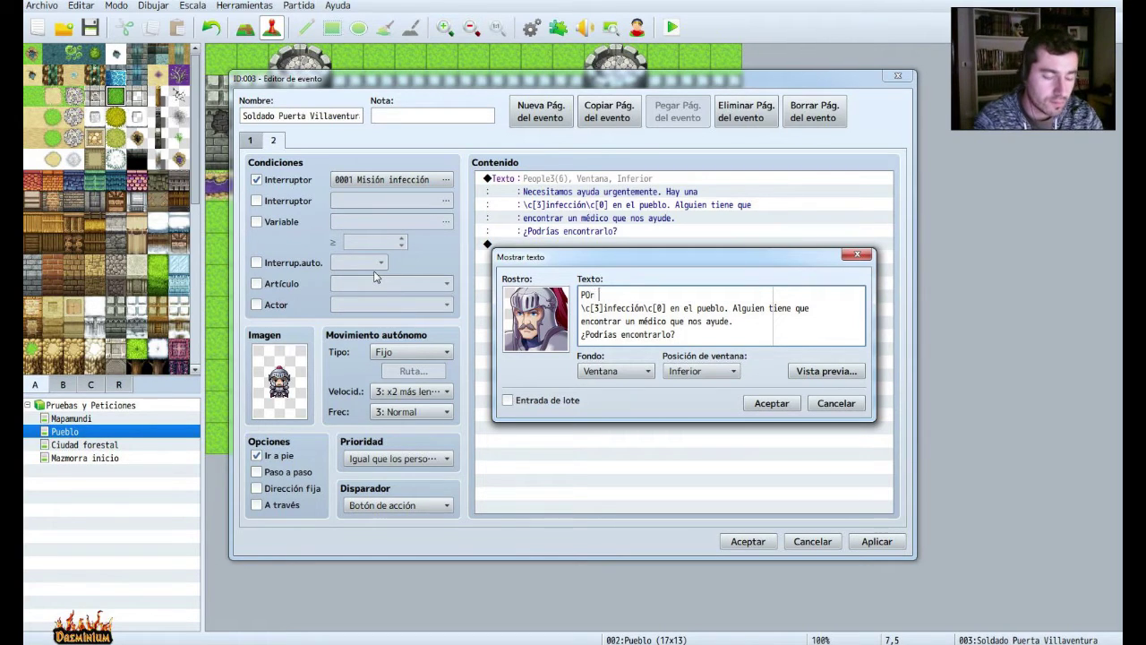
{"action": "key", "text": "BackSpace"}
{"action": "key", "text": "BackSpace"}
{"action": "key", "text": "BackSpace"}
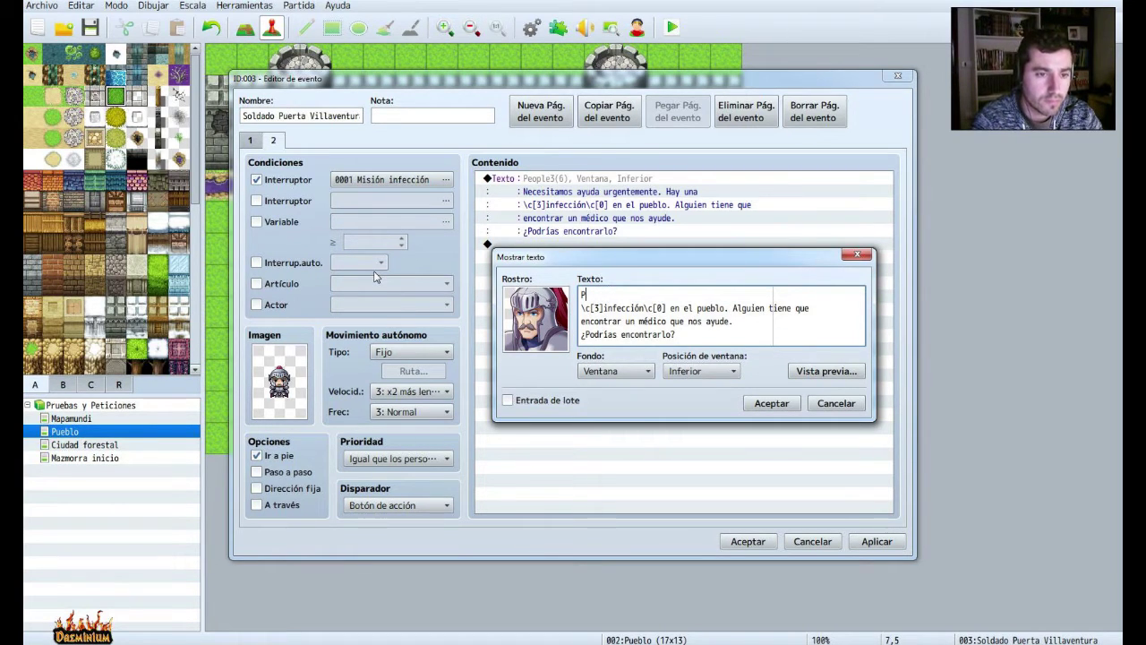
{"action": "type", "text": "or favor"}
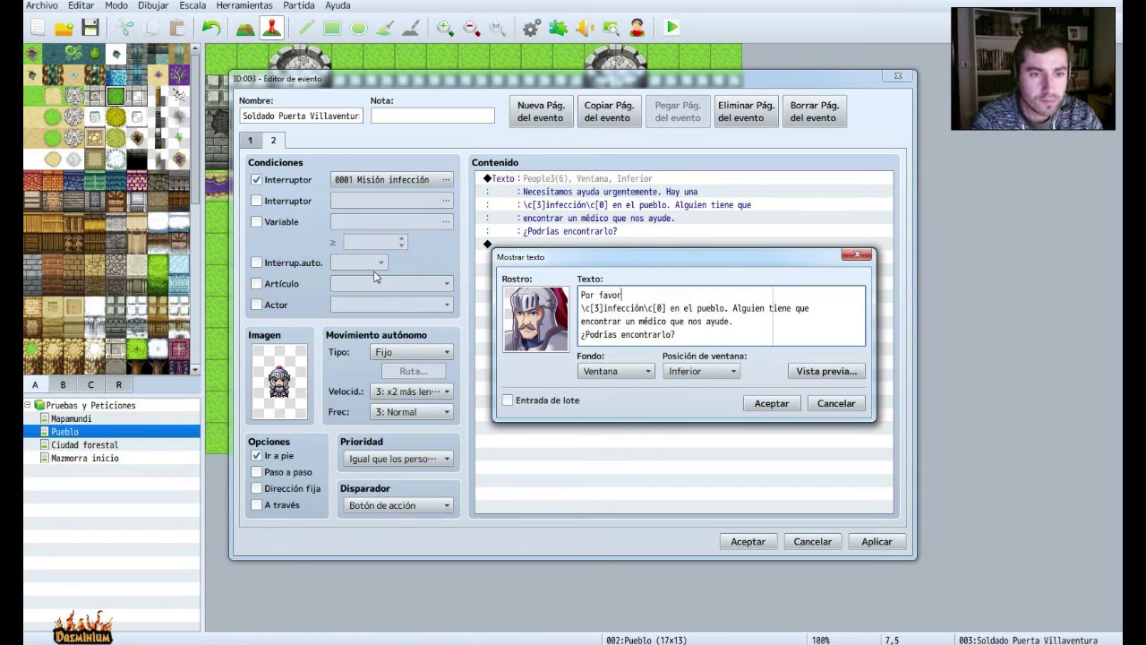
{"action": "type", "text": ", date prisa. Están mueri"}
{"action": "key", "text": "BackSpace"}
{"action": "key", "text": "BackSpace"}
{"action": "type", "text": "riendo en el"}
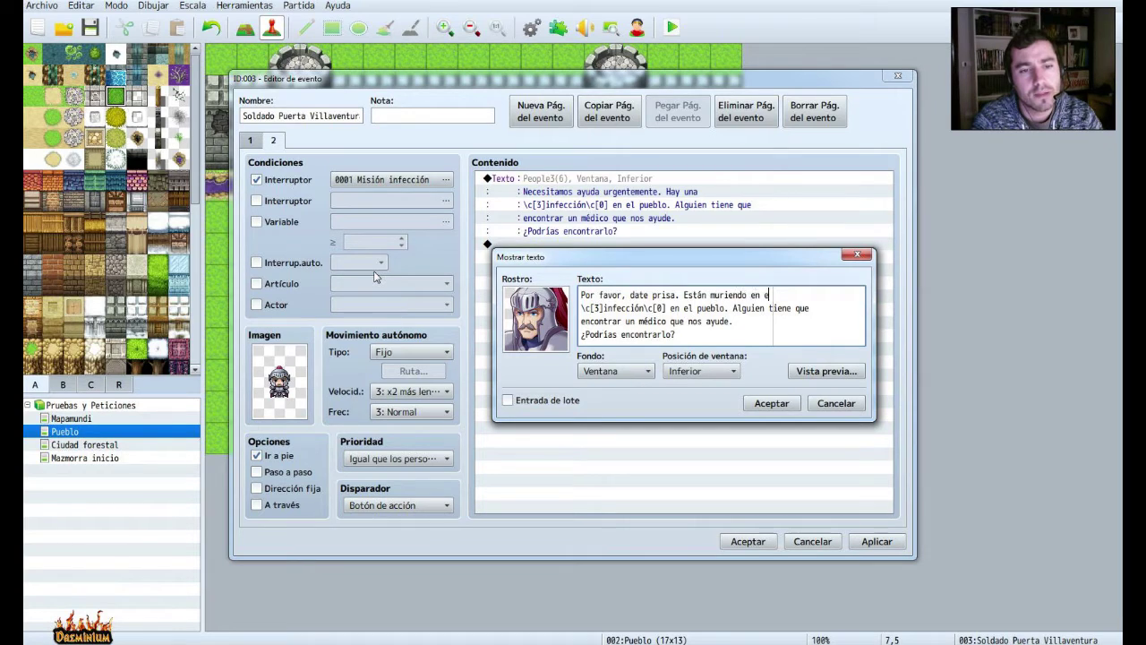
{"action": "key", "text": "Return"}
{"action": "type", "text": "pueblo..."}
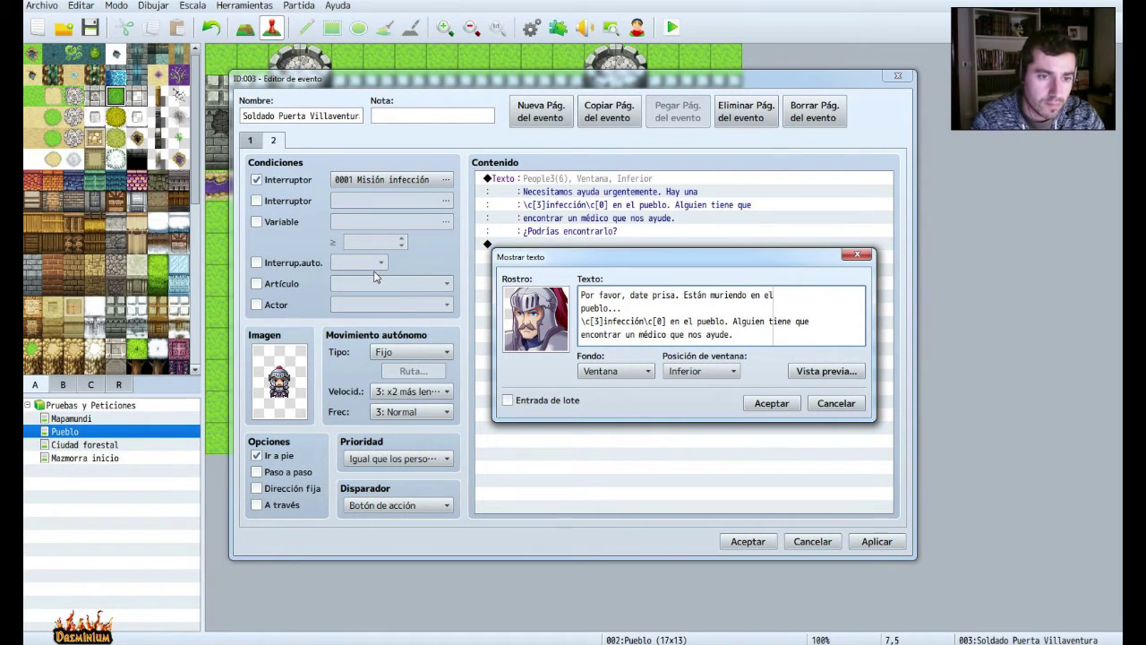
Delete the leftover old lines below "pueblo..." in page 2's message, then apply the changes and close the event editor.
{"action": "key", "text": "shift+Down"}
{"action": "key", "text": "shift+Down"}
{"action": "key", "text": "shift+End"}
{"action": "key", "text": "Delete"}
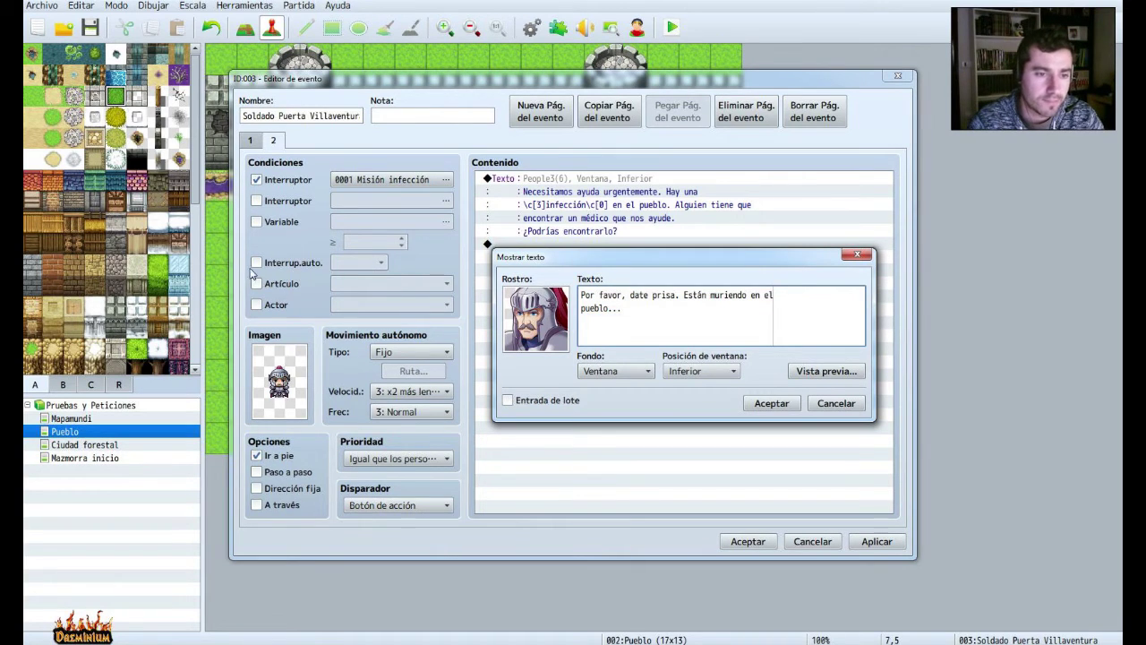
{"action": "left_click", "coordinate": [788, 405]}
{"action": "left_click", "coordinate": [877, 543]}
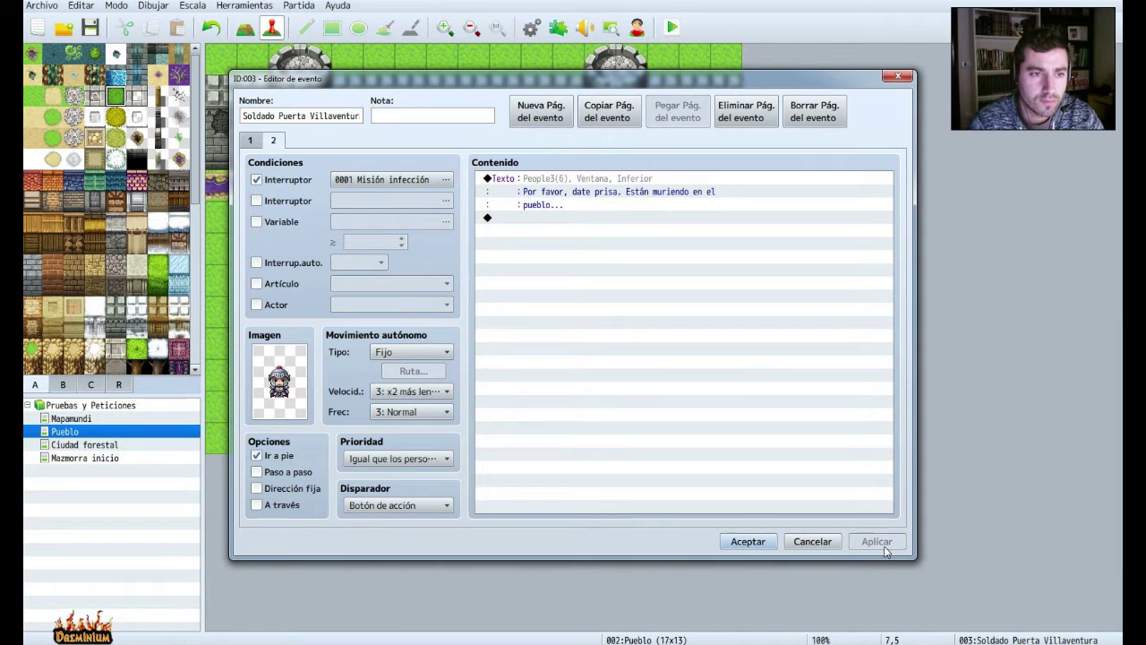
{"action": "left_click", "coordinate": [748, 542]}
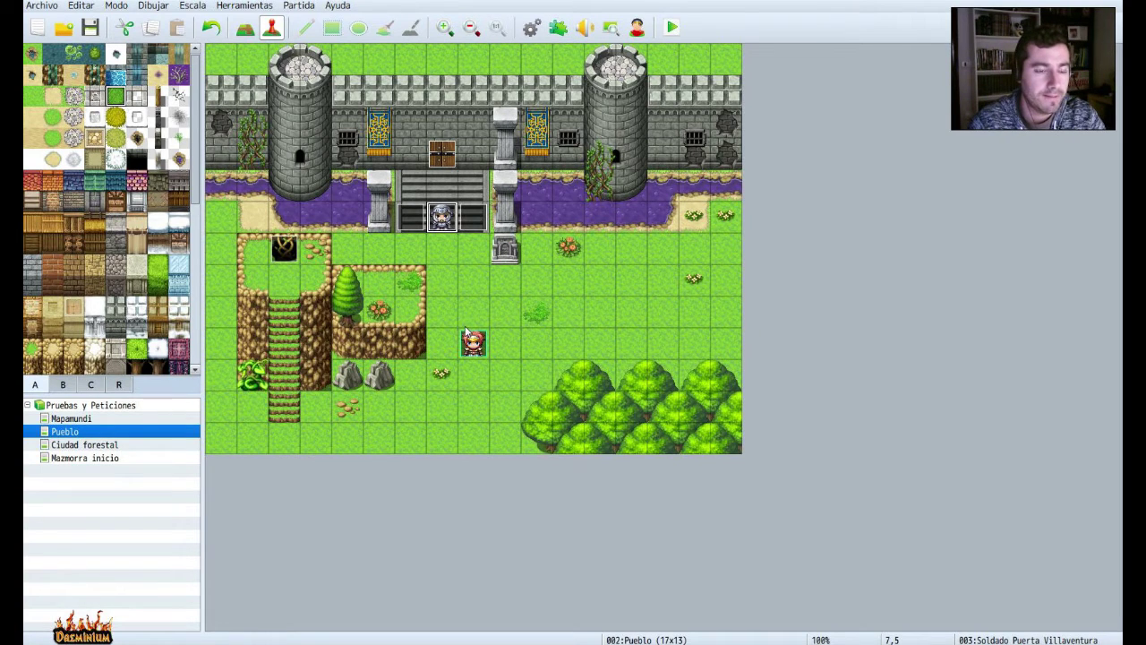
Reopen the gate soldier's event for editing and add a third event page after page 2.
{"action": "right_click", "coordinate": [441, 224]}
{"action": "left_click", "coordinate": [468, 230]}
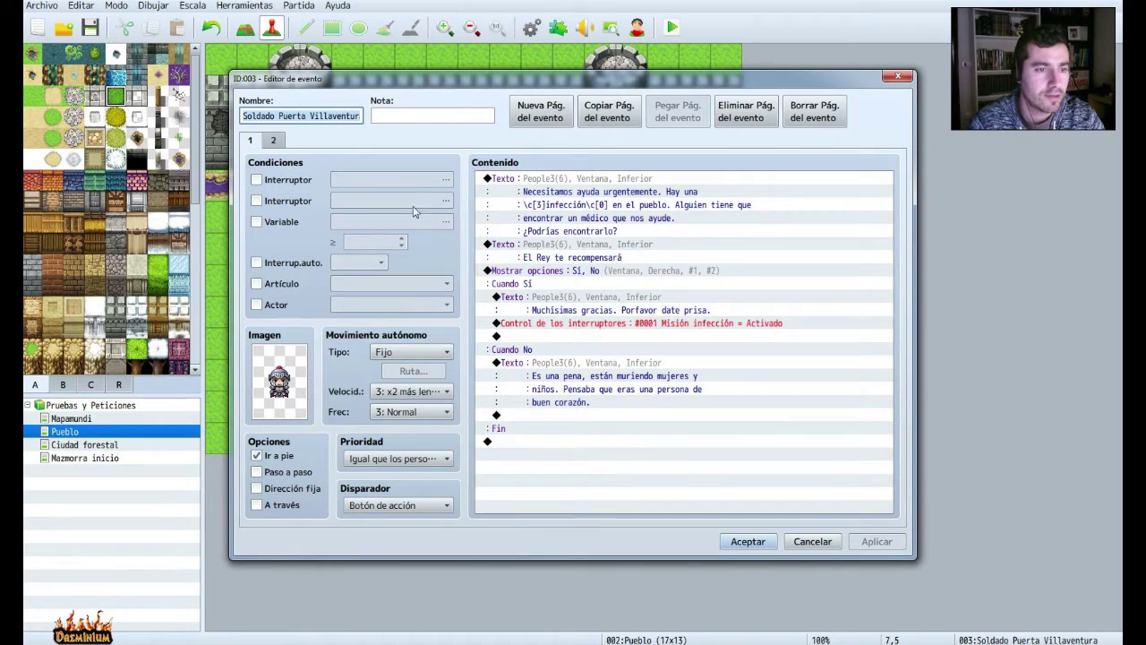
{"action": "left_click", "coordinate": [276, 141]}
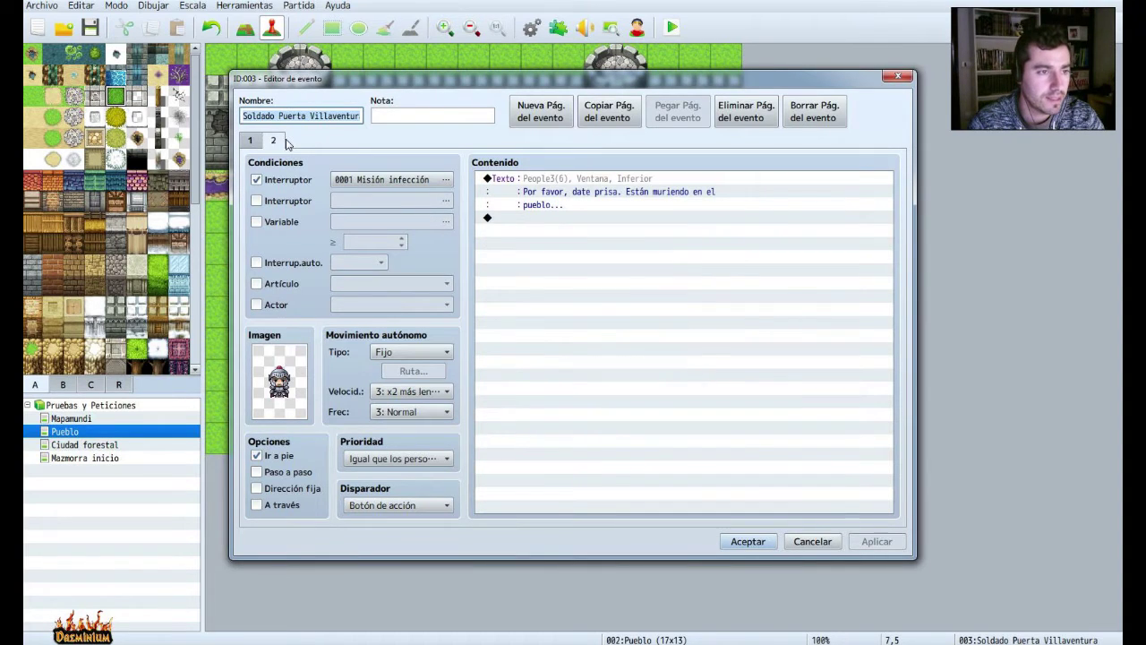
{"action": "left_click", "coordinate": [534, 123]}
{"action": "left_click", "coordinate": [257, 179]}
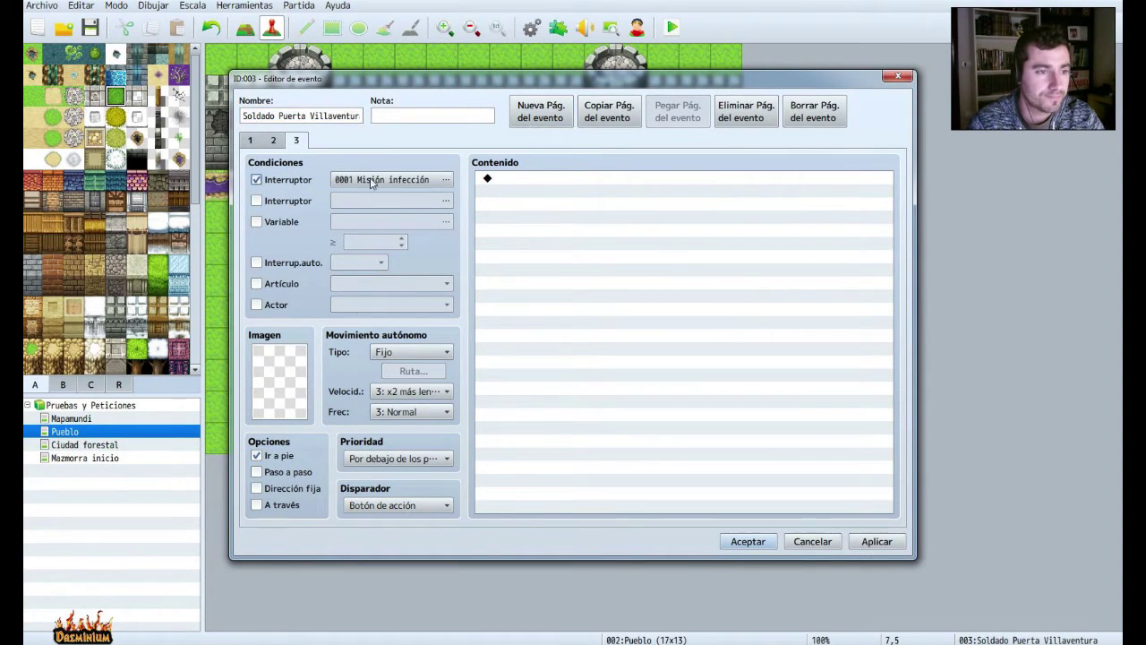
{"action": "left_click", "coordinate": [431, 181]}
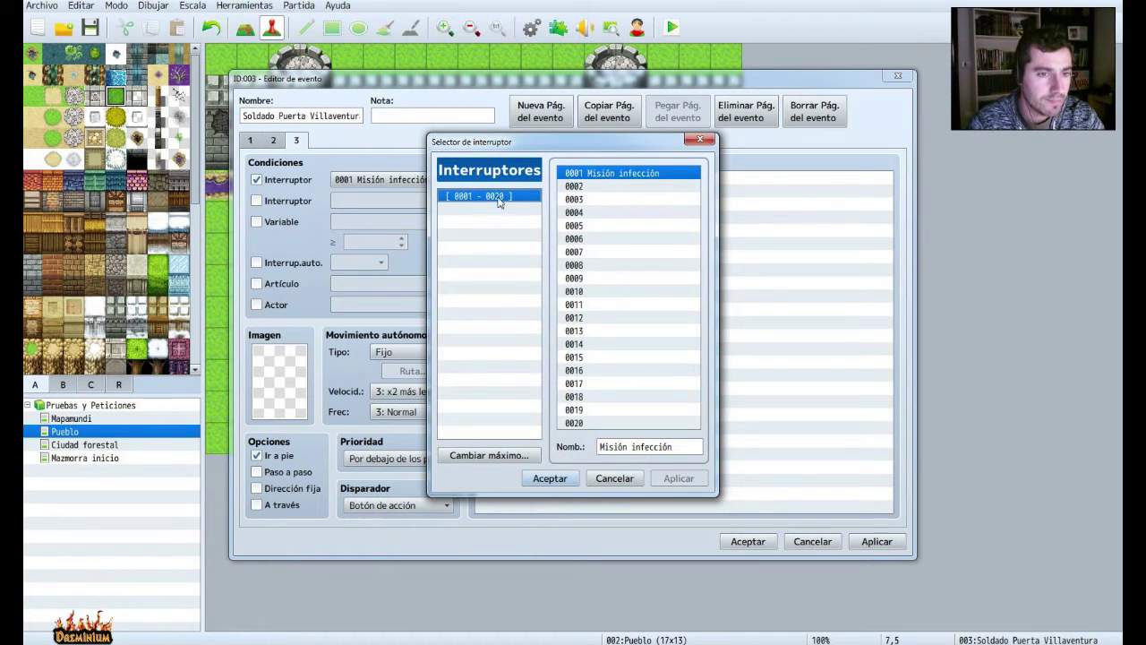
{"action": "left_click", "coordinate": [700, 139]}
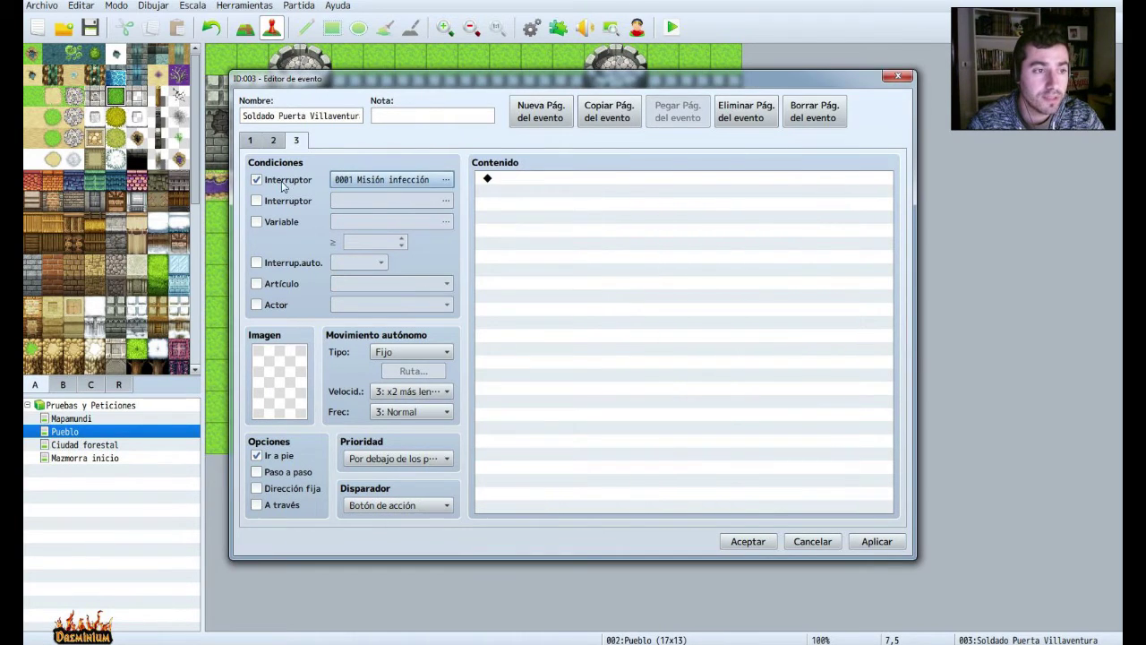
{"action": "left_click", "coordinate": [257, 180]}
{"action": "left_click", "coordinate": [257, 221]}
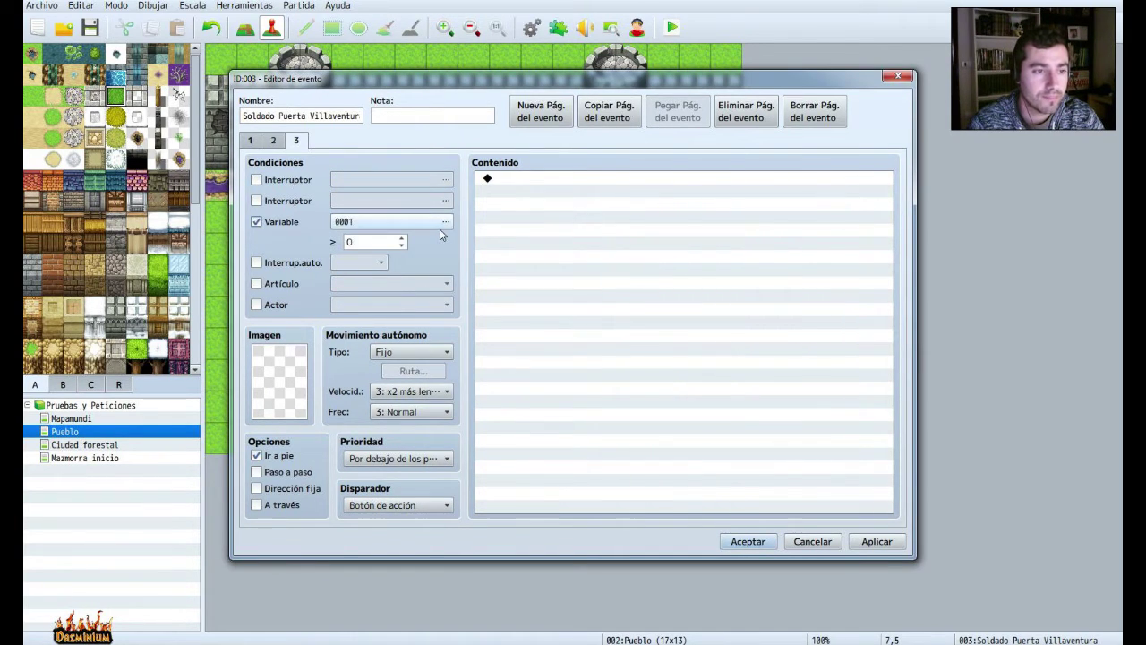
{"action": "left_click", "coordinate": [440, 228]}
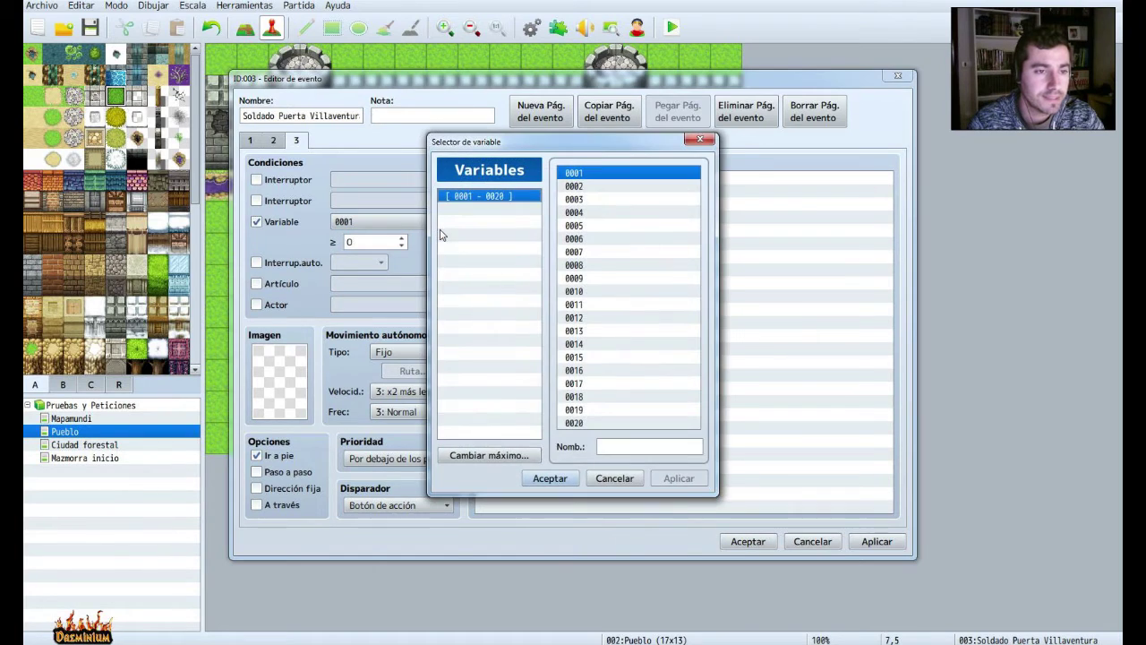
{"action": "double_click", "coordinate": [605, 180]}
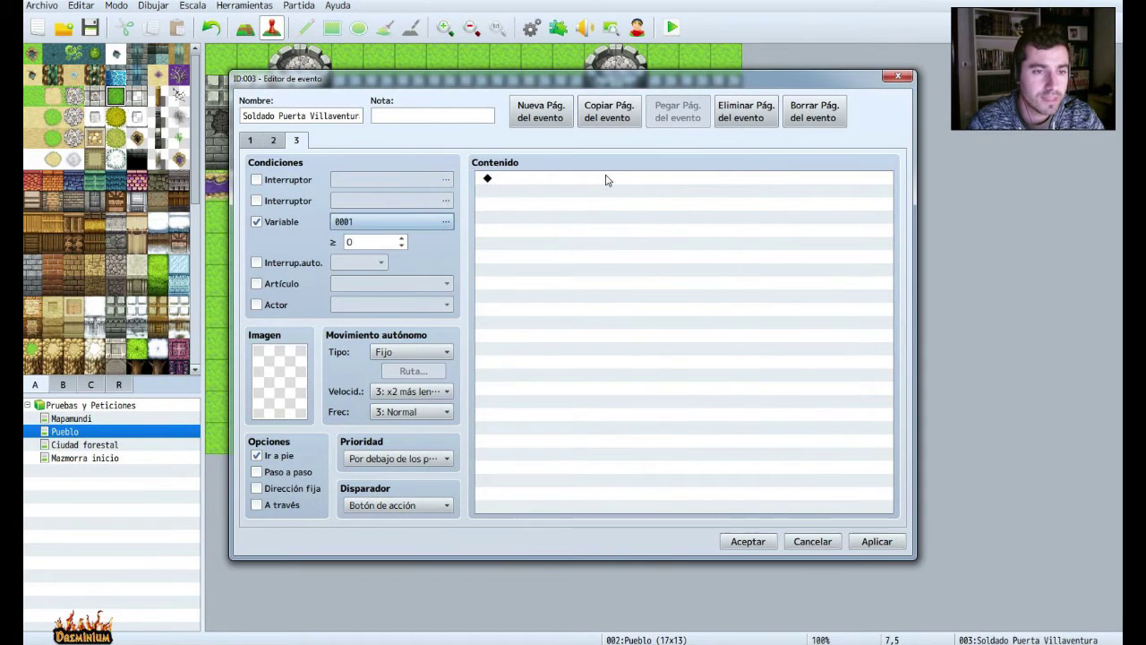
{"action": "left_click", "coordinate": [448, 221]}
{"action": "left_click", "coordinate": [627, 446]}
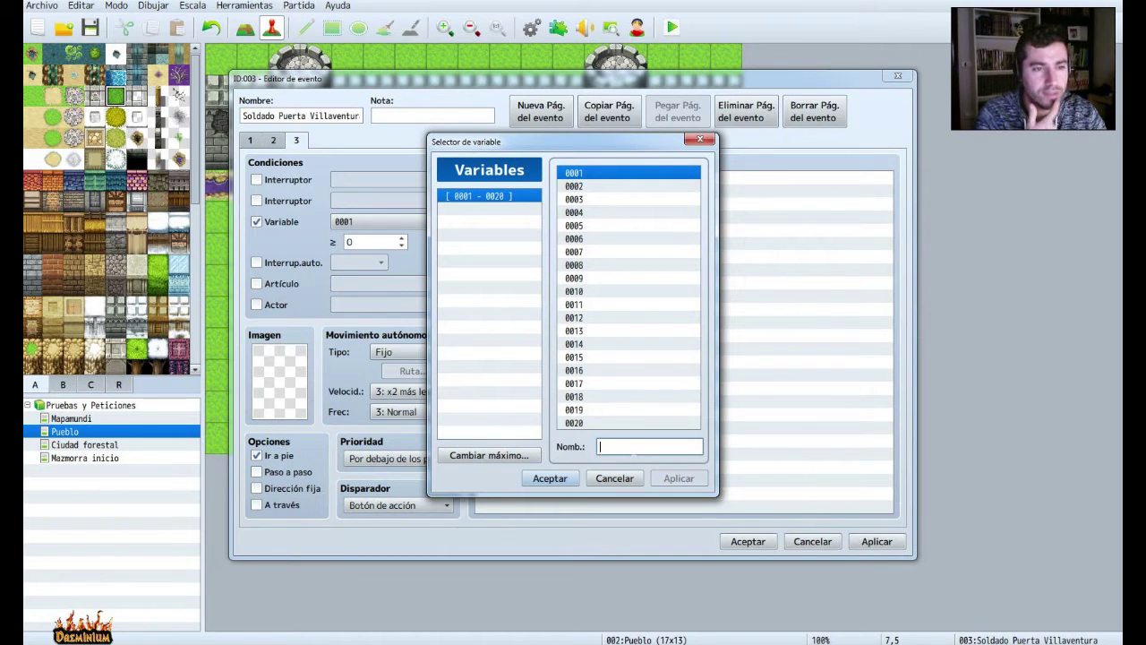
{"action": "left_click", "coordinate": [614, 479]}
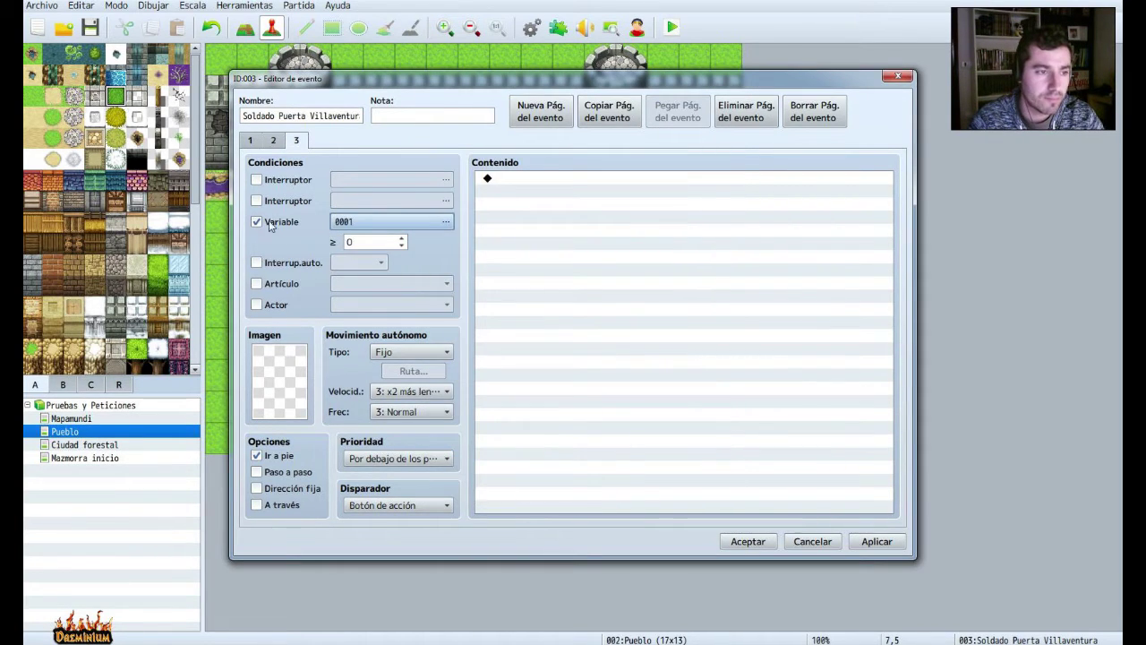
{"action": "left_click", "coordinate": [257, 221]}
Enable the item condition on event page 3, look through the available items, apply the change and close the event editor.
{"action": "left_click", "coordinate": [257, 283]}
{"action": "left_click", "coordinate": [392, 283]}
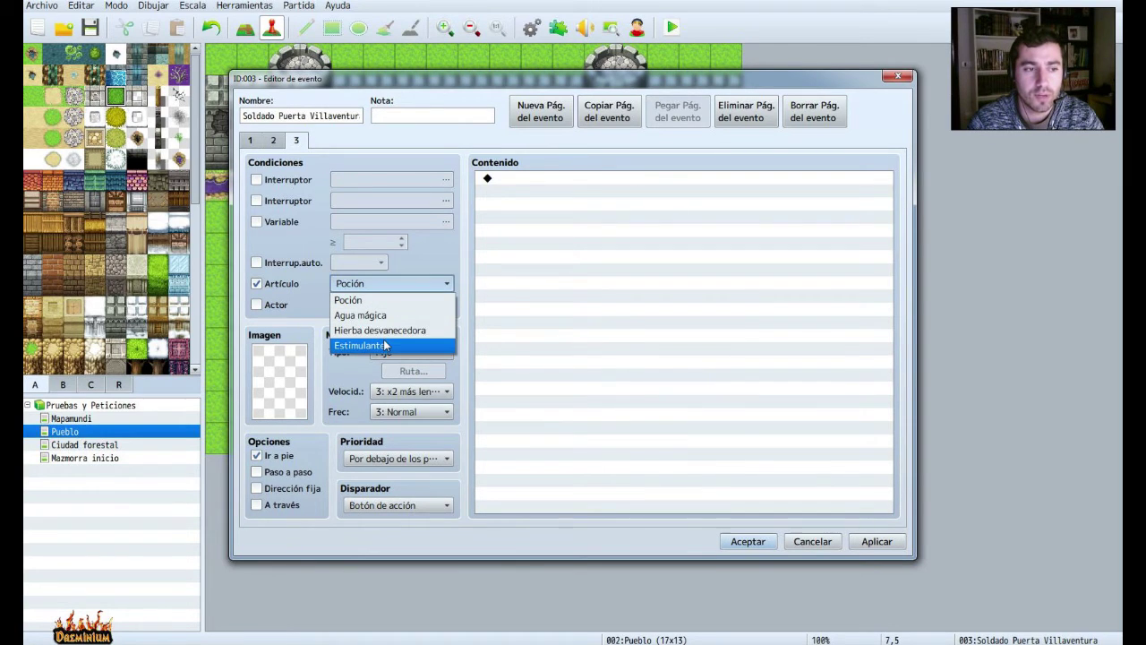
{"action": "left_click", "coordinate": [879, 542]}
{"action": "left_click", "coordinate": [814, 543]}
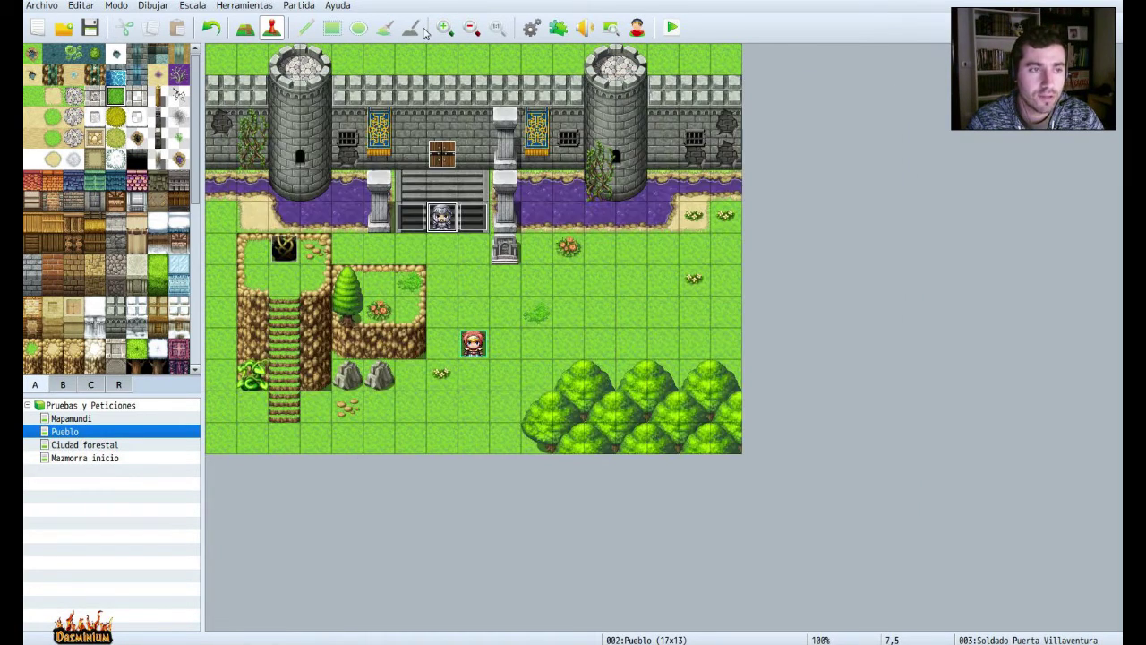
In the database, raise the maximum number of items to 5 and name item 0005 "Curación milagrosa".
{"action": "left_click", "coordinate": [533, 30]}
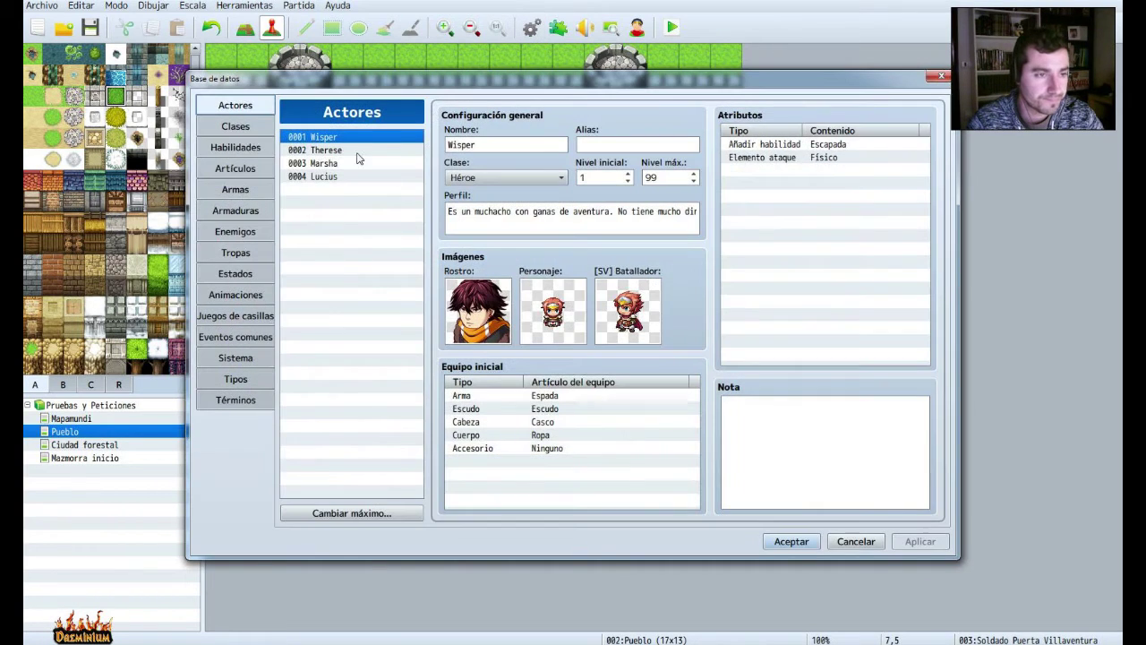
{"action": "left_click", "coordinate": [232, 168]}
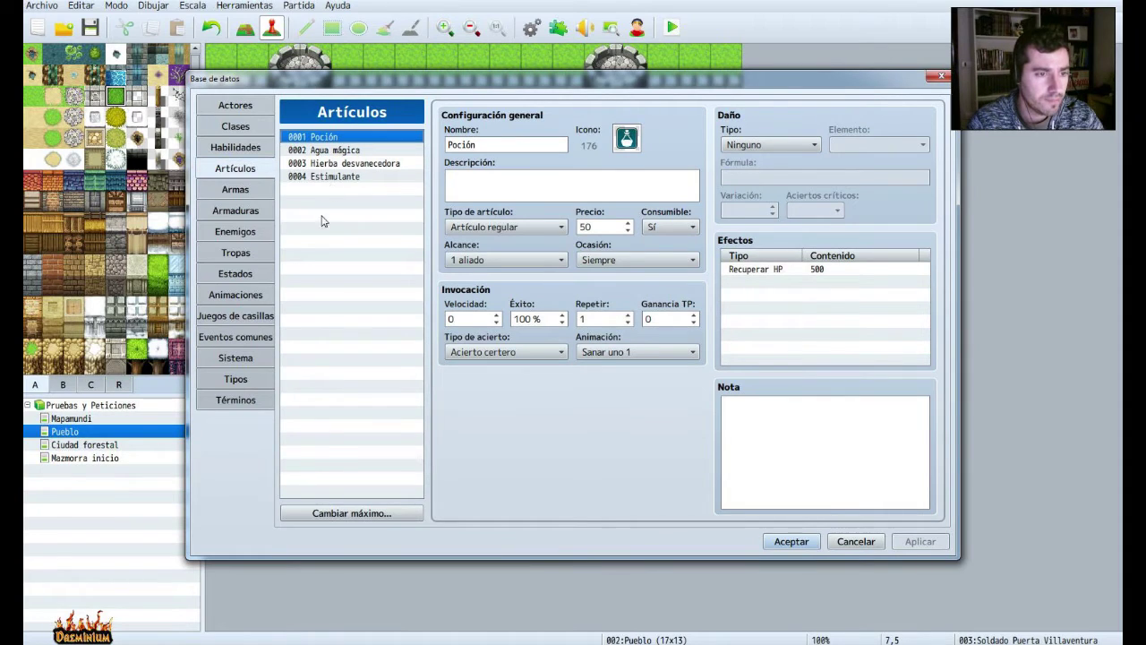
{"action": "left_click", "coordinate": [341, 512]}
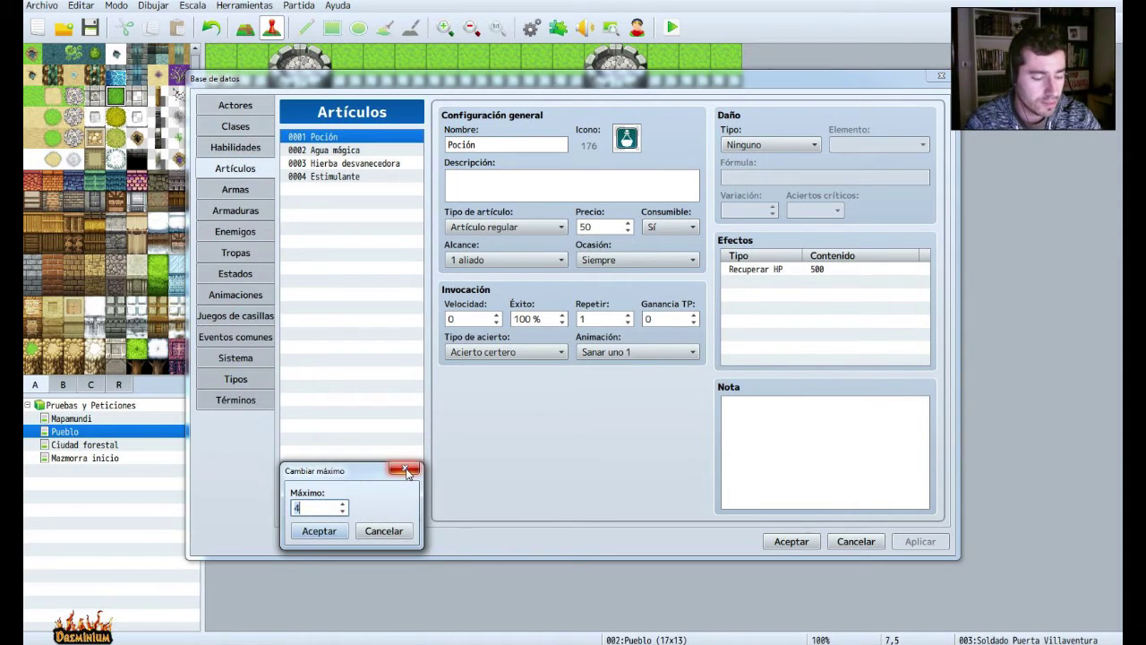
{"action": "type", "text": "5"}
{"action": "key", "text": "Return"}
{"action": "left_click", "coordinate": [326, 190]}
{"action": "left_click", "coordinate": [506, 144]}
{"action": "type", "text": "Cura"}
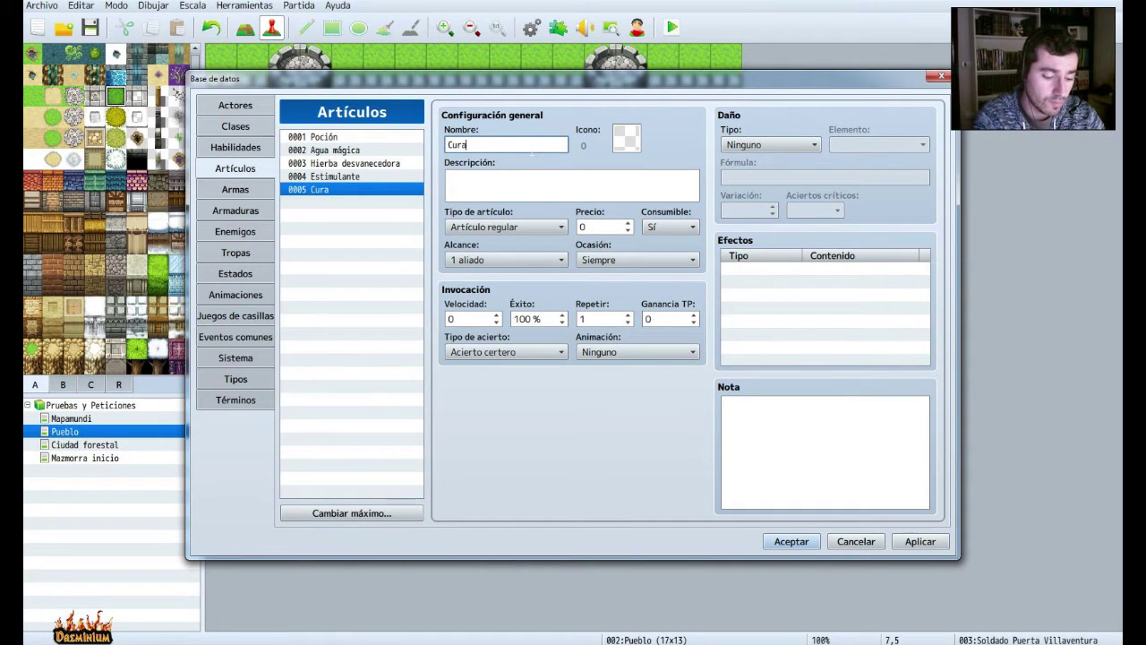
{"action": "type", "text": "ción milagrosa"}
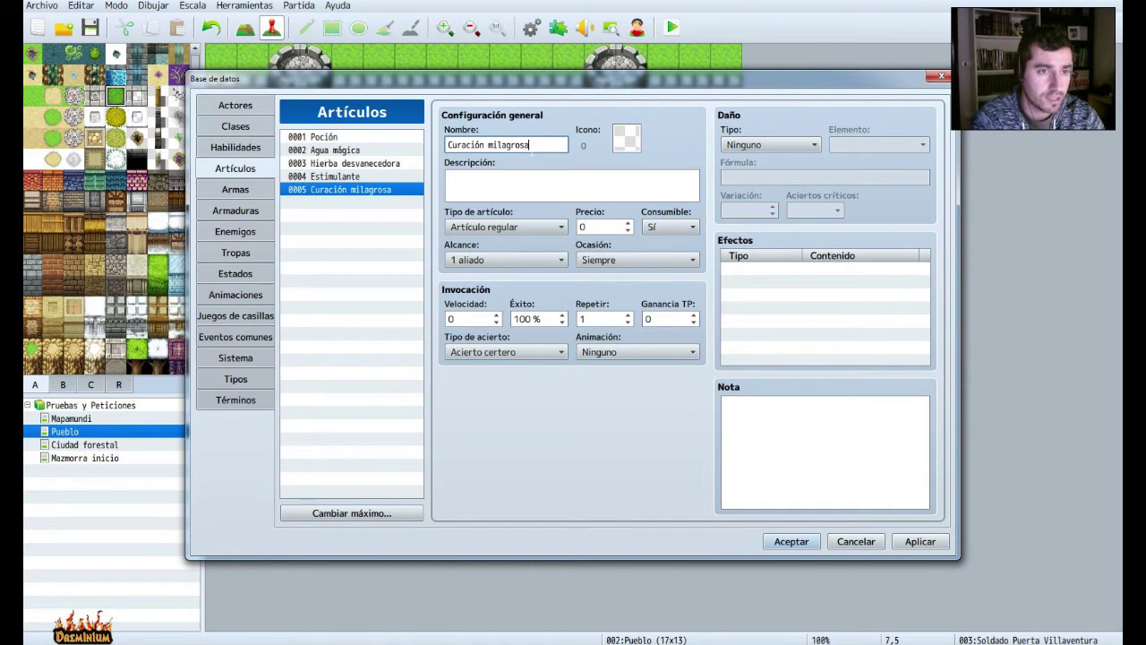
Assign icon 268 to the Curación milagrosa item.
{"action": "double_click", "coordinate": [626, 137]}
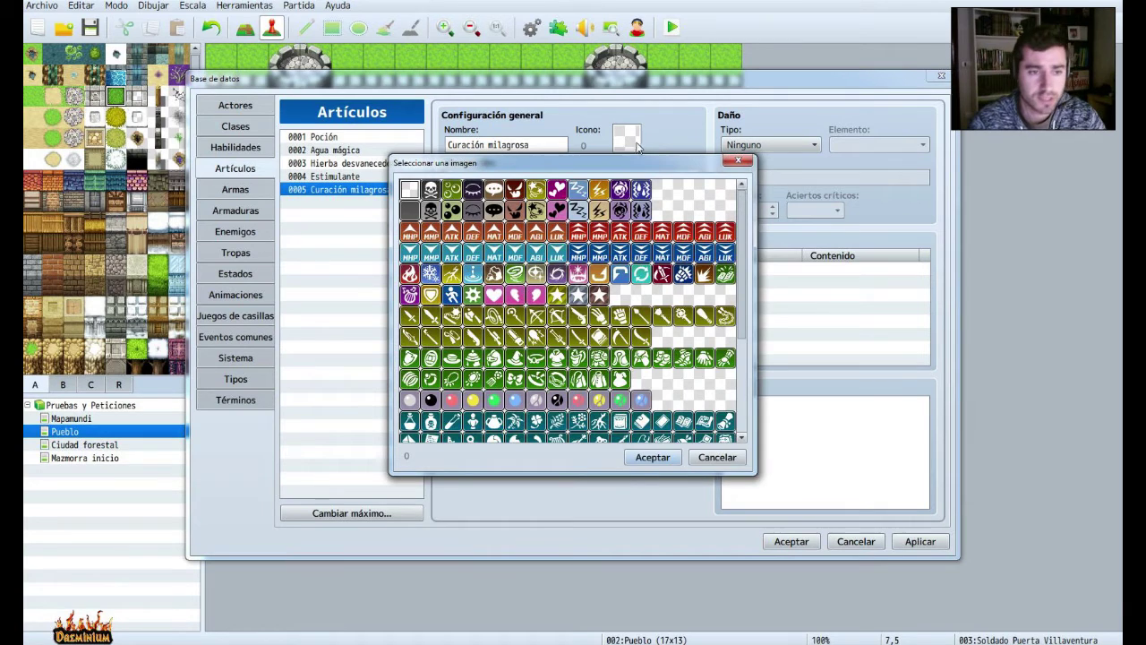
{"action": "left_click", "coordinate": [641, 294]}
{"action": "scroll", "coordinate": [641, 295], "scroll_direction": "down", "scroll_amount": 3}
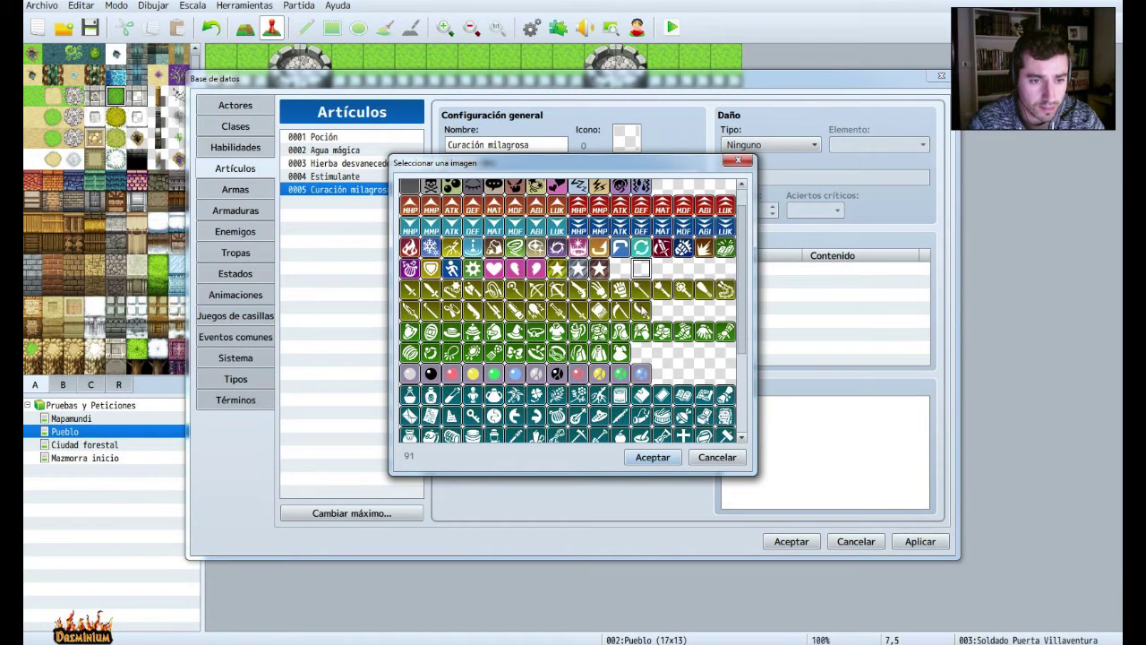
{"action": "scroll", "coordinate": [636, 336], "scroll_direction": "down", "scroll_amount": 2}
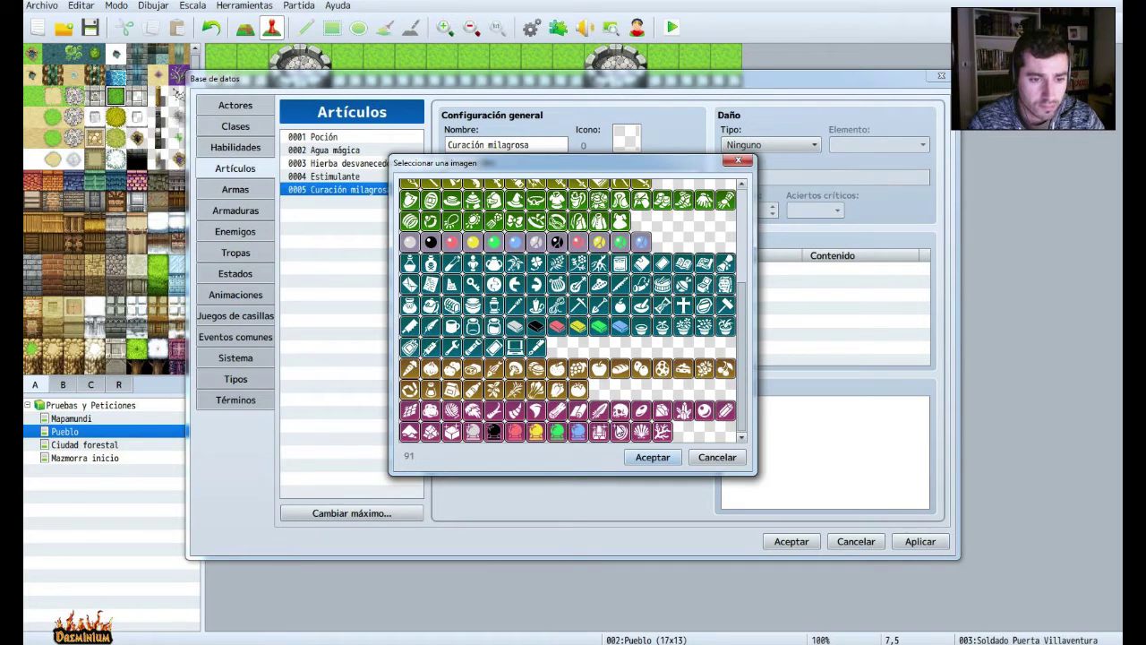
{"action": "left_click", "coordinate": [663, 374]}
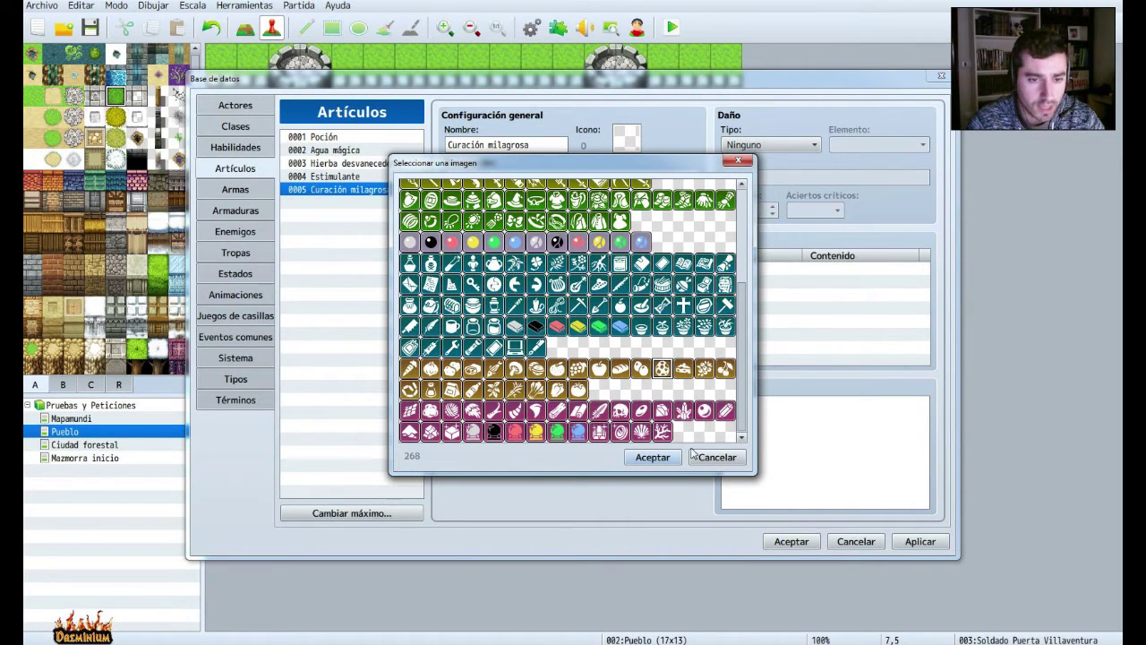
{"action": "left_click", "coordinate": [651, 458]}
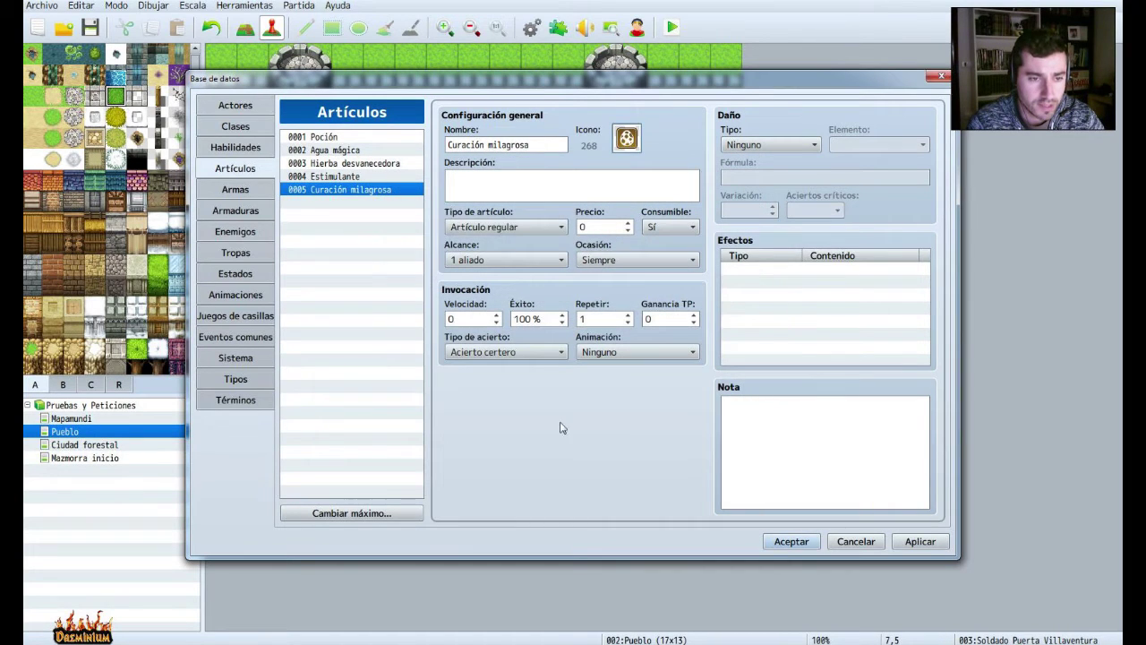
Describe the Curación milagrosa item as "Cura milagrosamente a todo aquel que esté enfermo.", check the item type options and apply the change.
{"action": "left_click", "coordinate": [571, 186]}
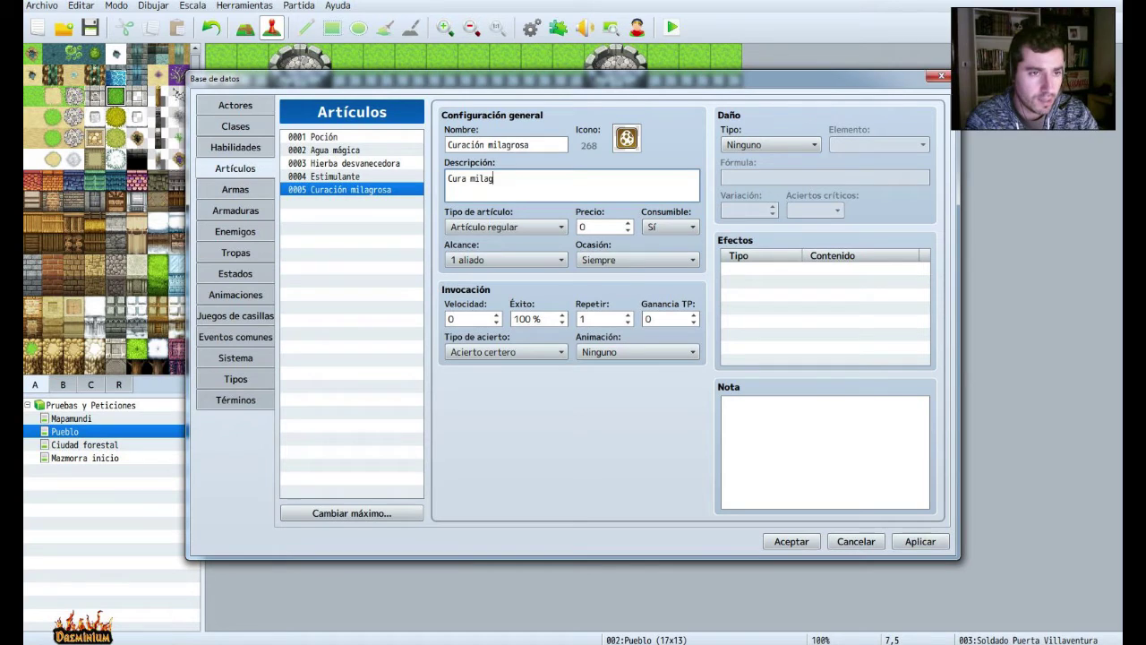
{"action": "type", "text": "Cura milagrosamente a todo aquel que esté enfermo."}
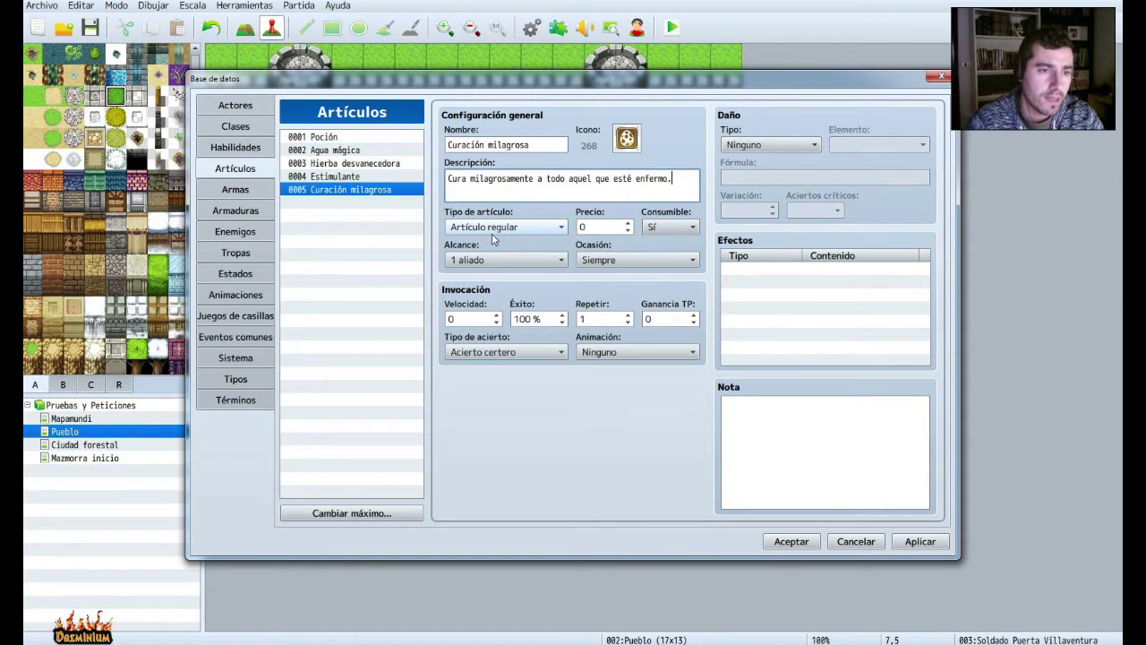
{"action": "left_click", "coordinate": [498, 228]}
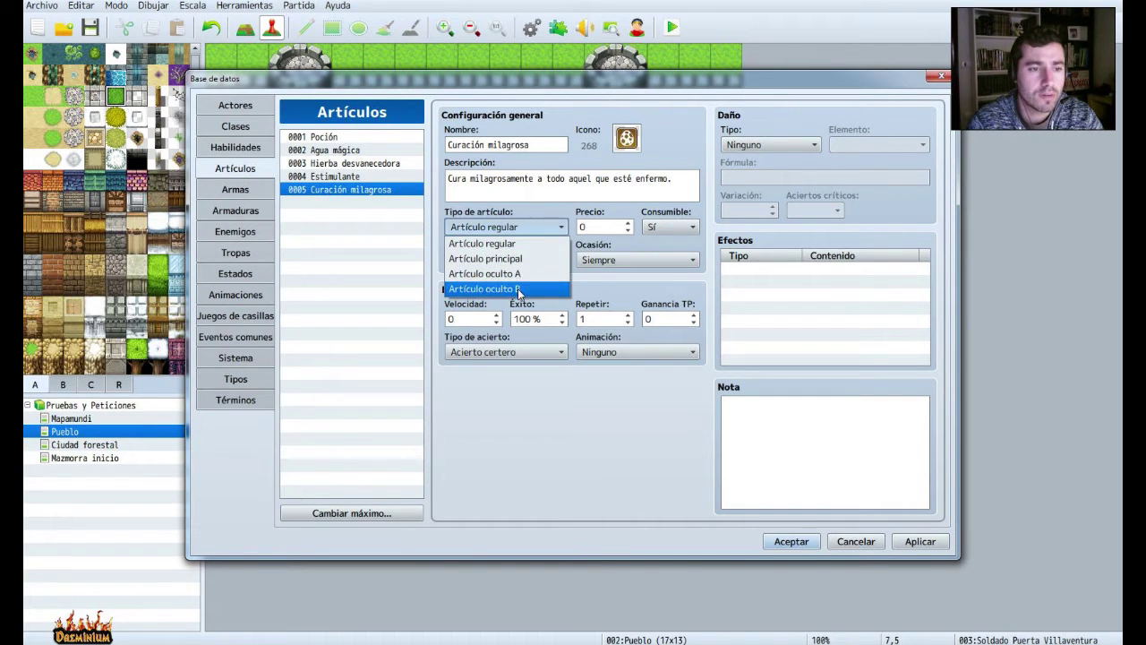
{"action": "left_click", "coordinate": [543, 416]}
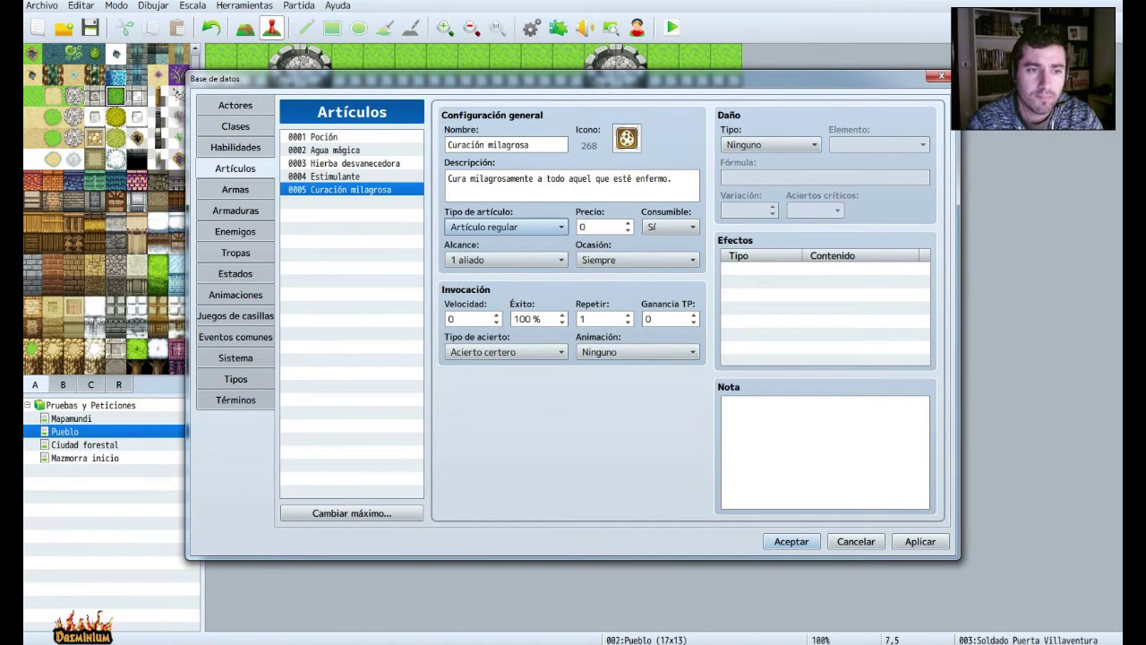
{"action": "left_click", "coordinate": [940, 544]}
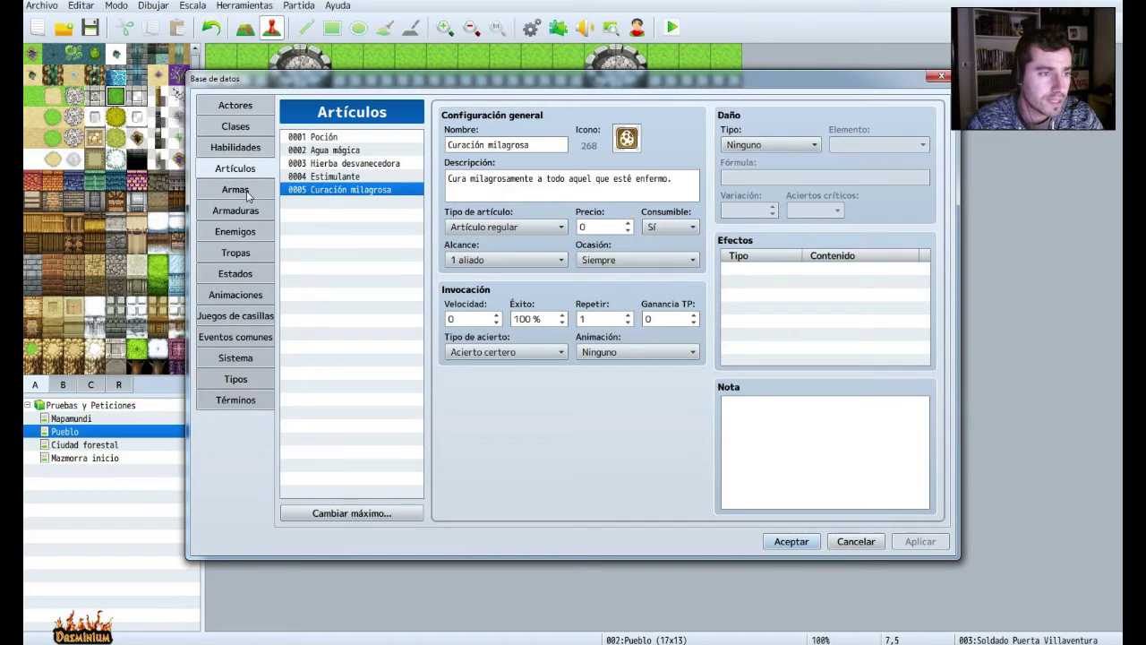
Examine the database's type definitions and vocabulary terms for item categories, and compare them with Curación milagrosa's item type options.
{"action": "left_click", "coordinate": [236, 379]}
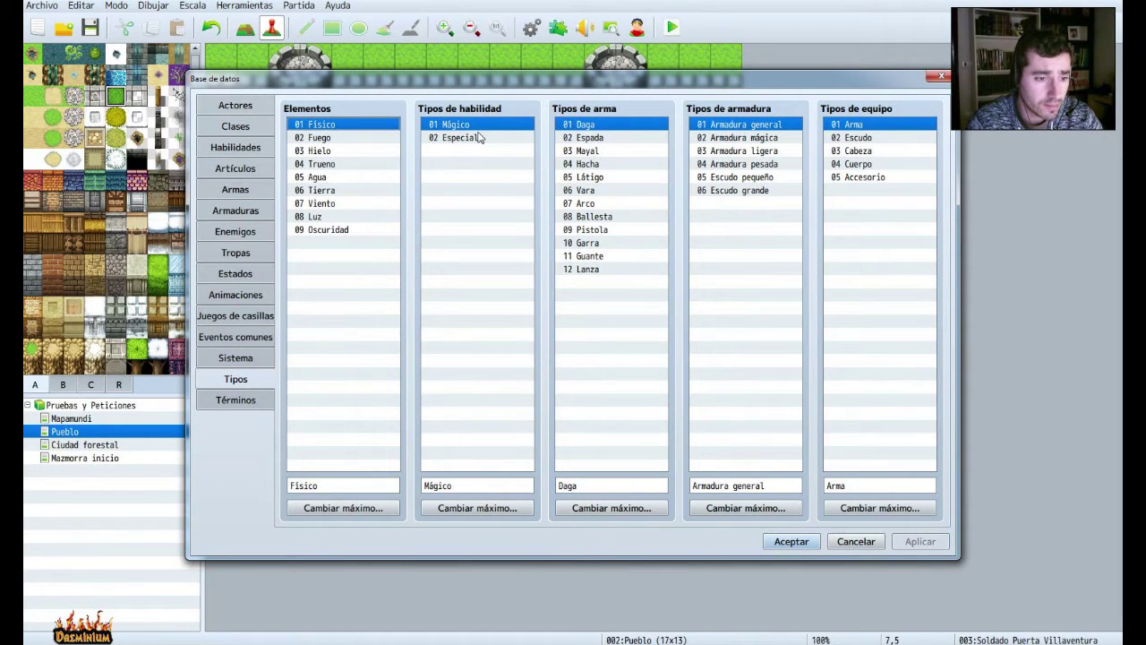
{"action": "left_click", "coordinate": [239, 403]}
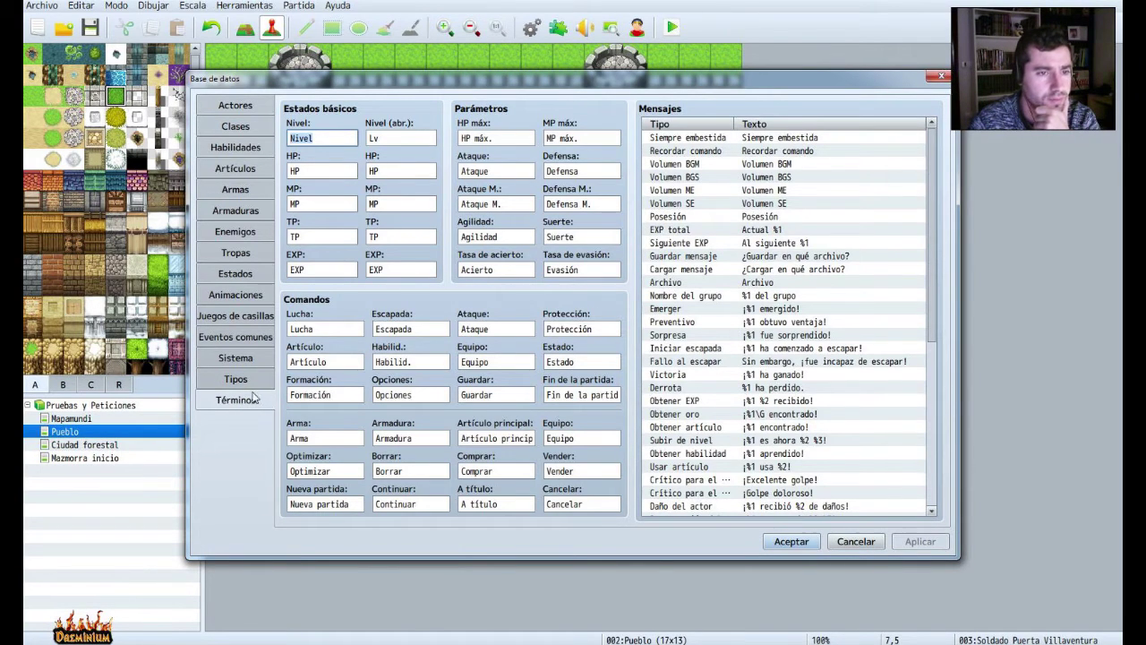
{"action": "left_click_drag", "start_coordinate": [937, 278], "coordinate": [951, 457]}
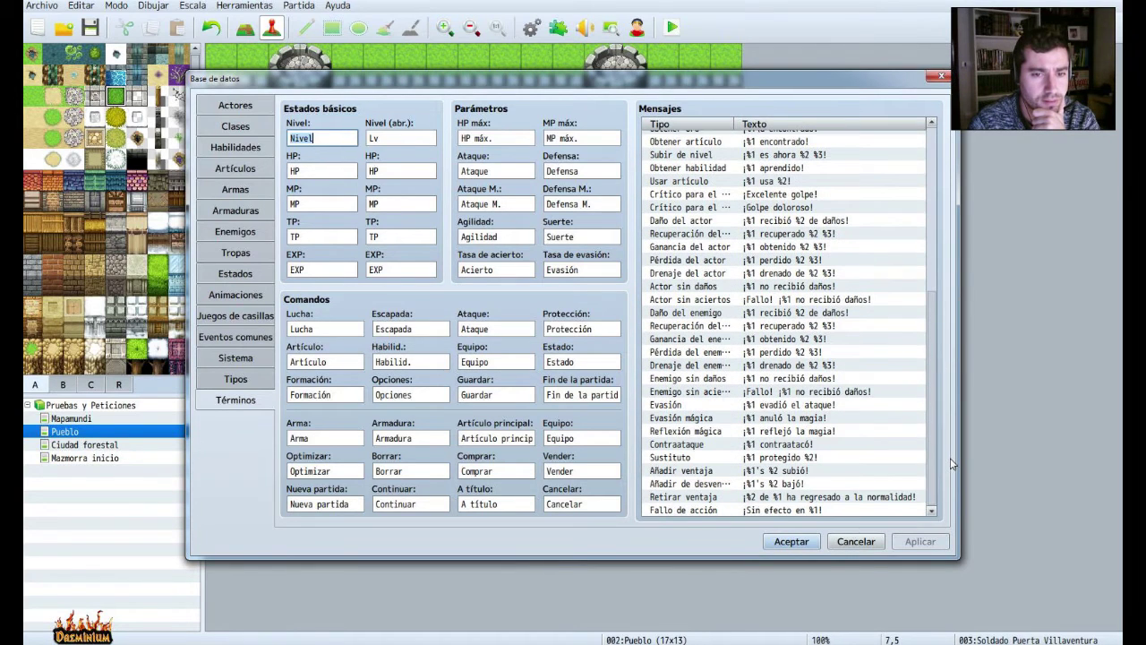
{"action": "left_click", "coordinate": [497, 438]}
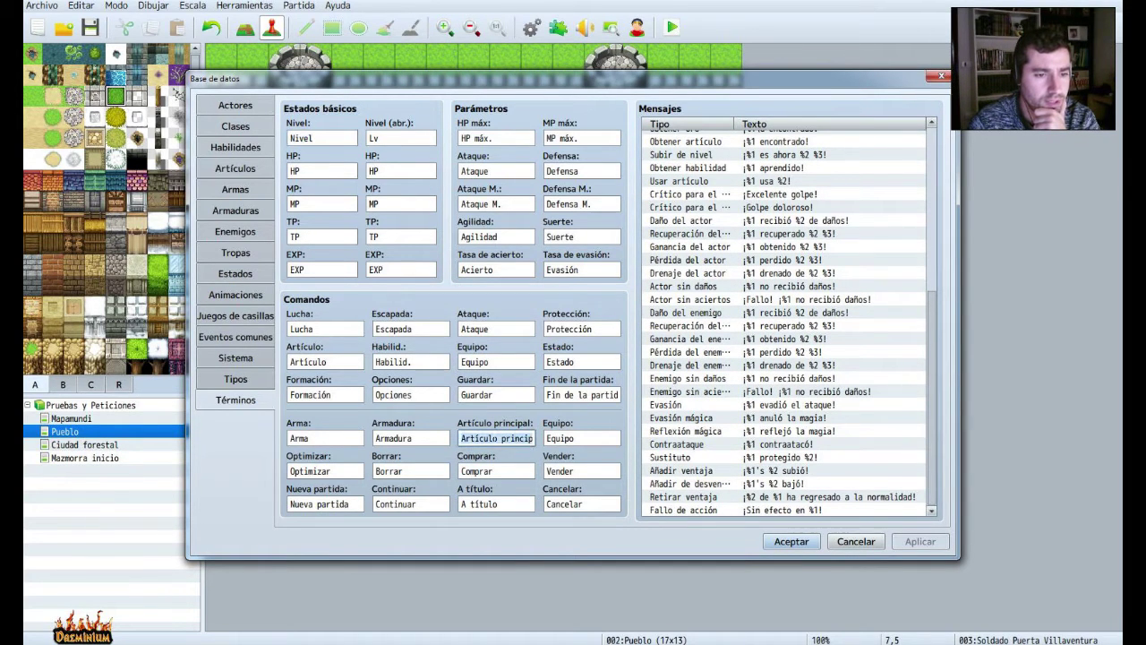
{"action": "left_click", "coordinate": [583, 438]}
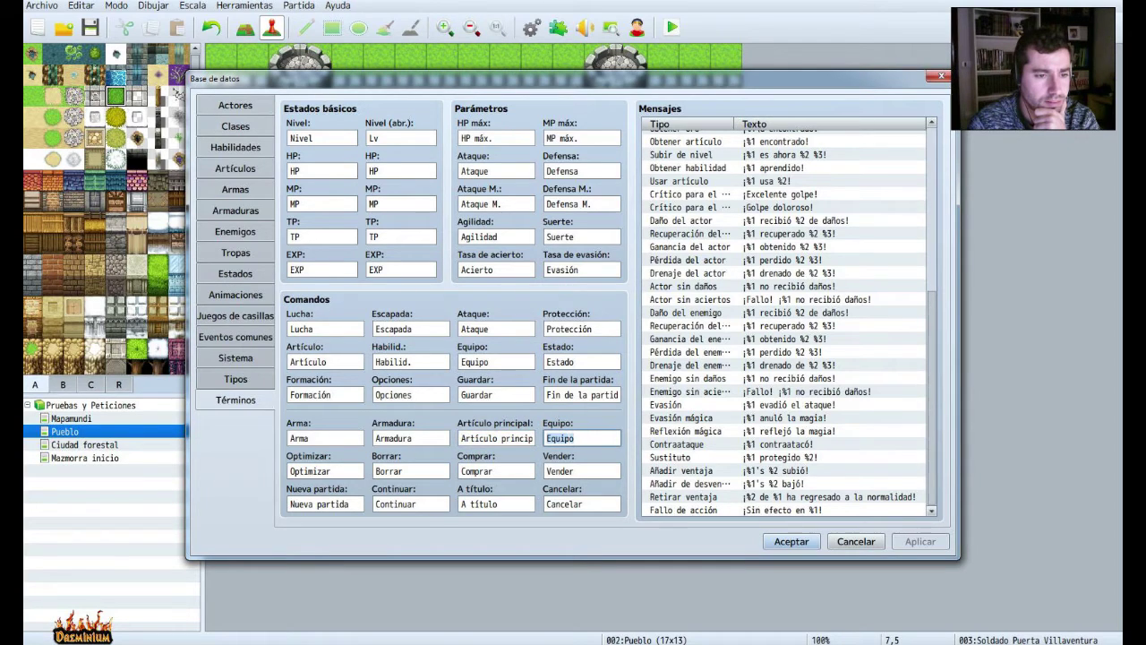
{"action": "left_click", "coordinate": [326, 362]}
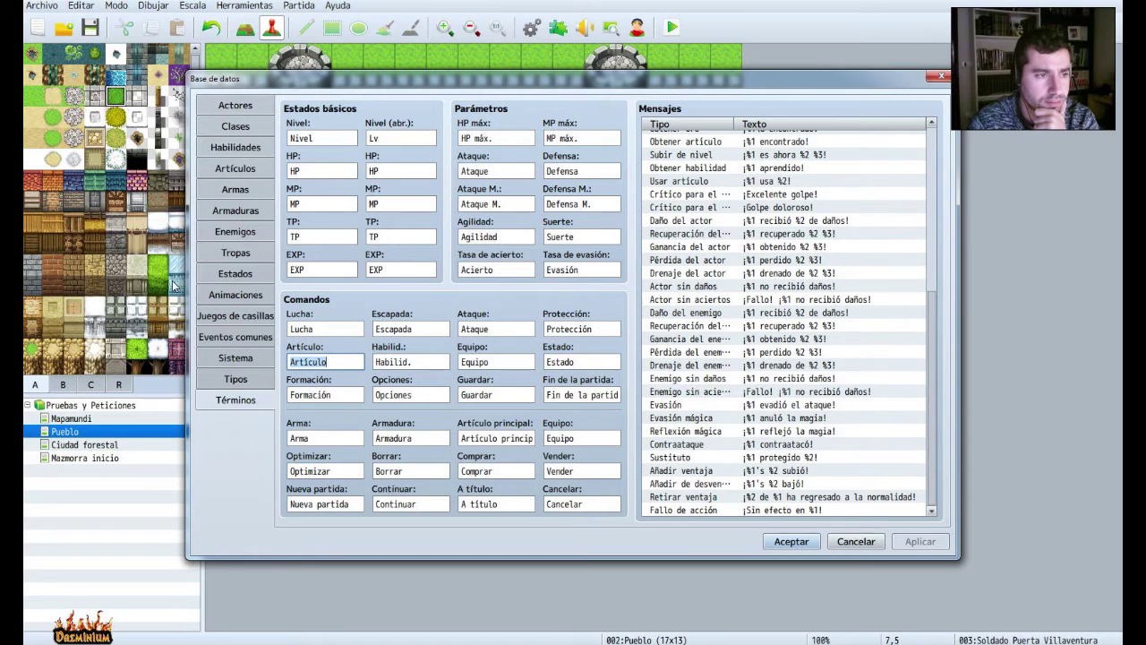
{"action": "left_click", "coordinate": [234, 169]}
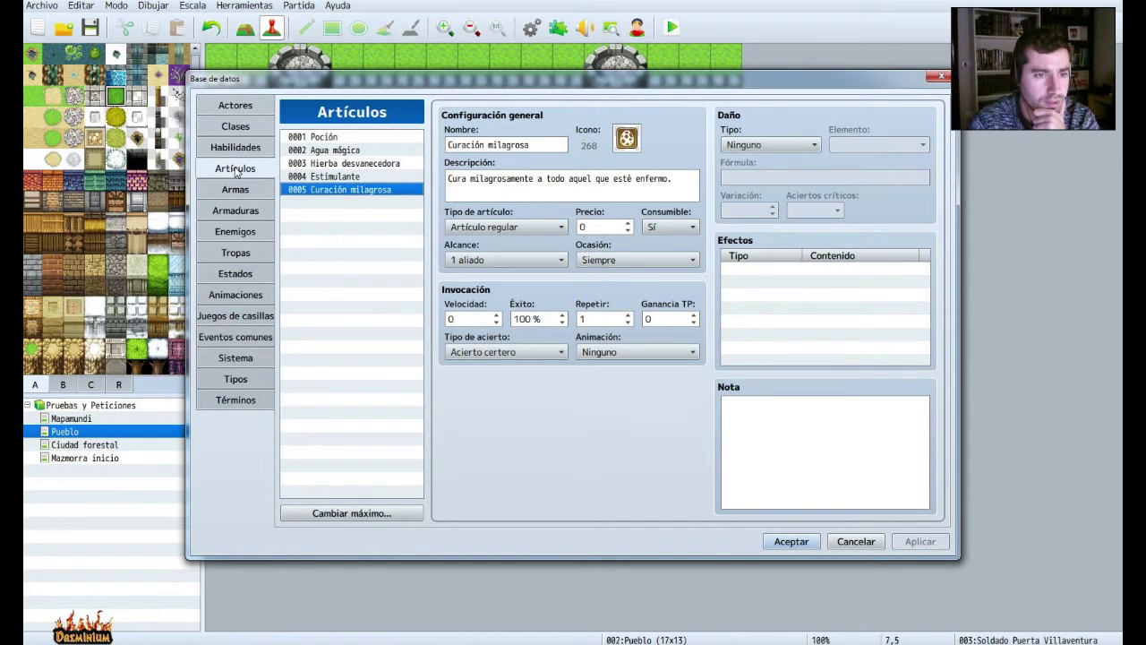
{"action": "left_click", "coordinate": [518, 225]}
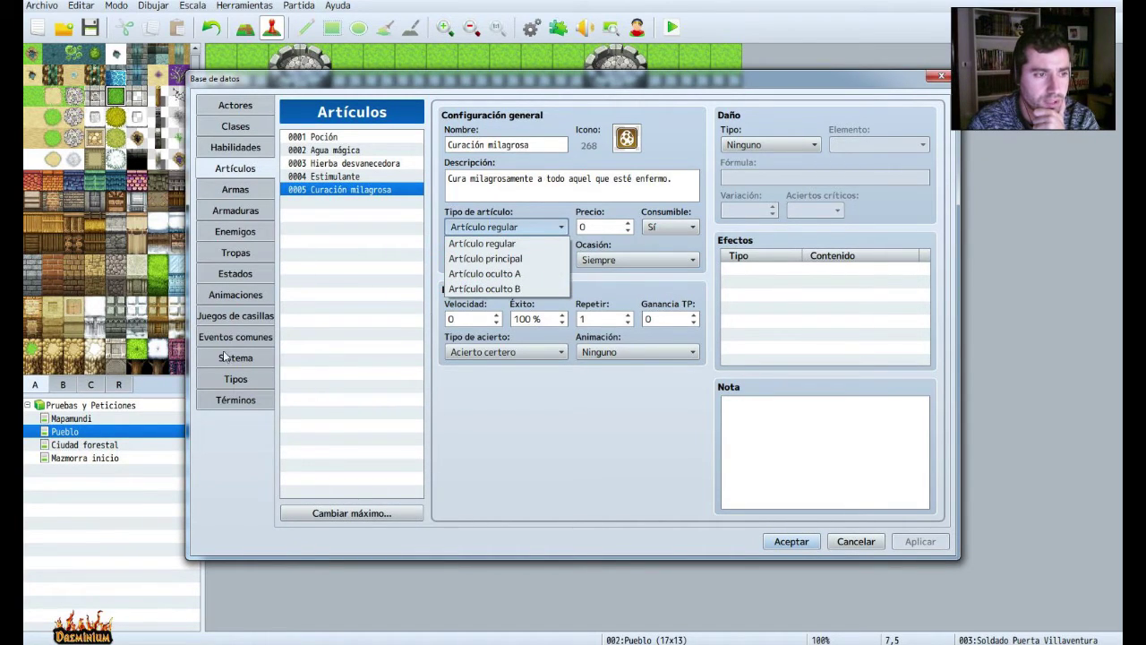
Search the type definitions, term messages, common events, system settings and skills for where item types are defined, and return to the items.
{"action": "left_click", "coordinate": [238, 385]}
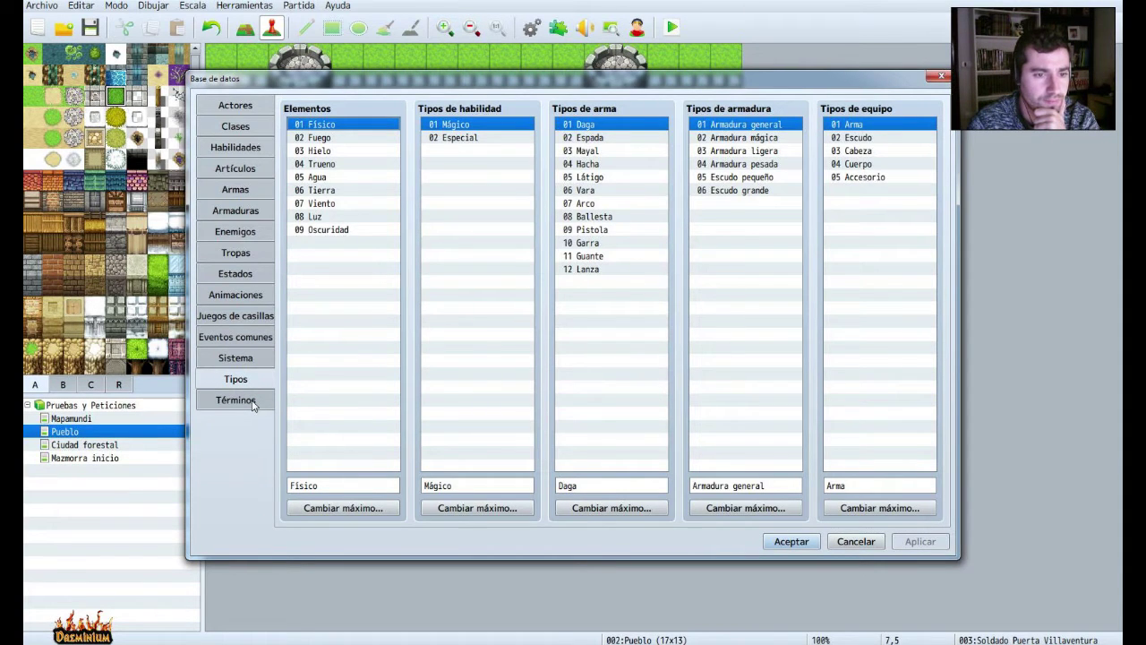
{"action": "left_click", "coordinate": [236, 400]}
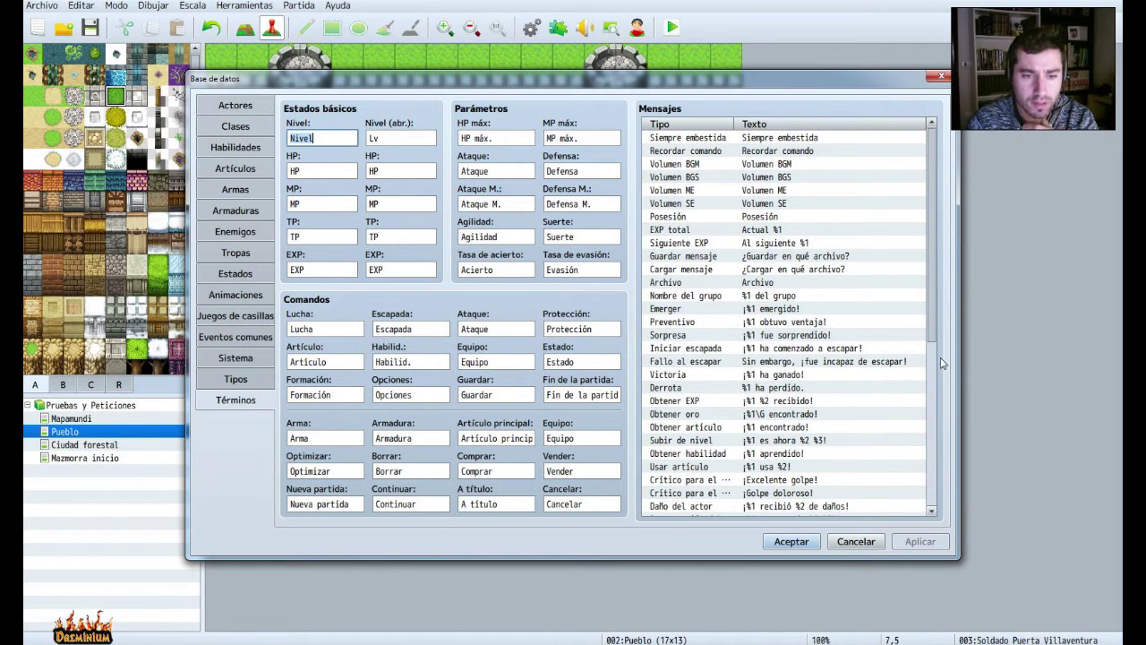
{"action": "left_click_drag", "start_coordinate": [934, 320], "coordinate": [909, 511]}
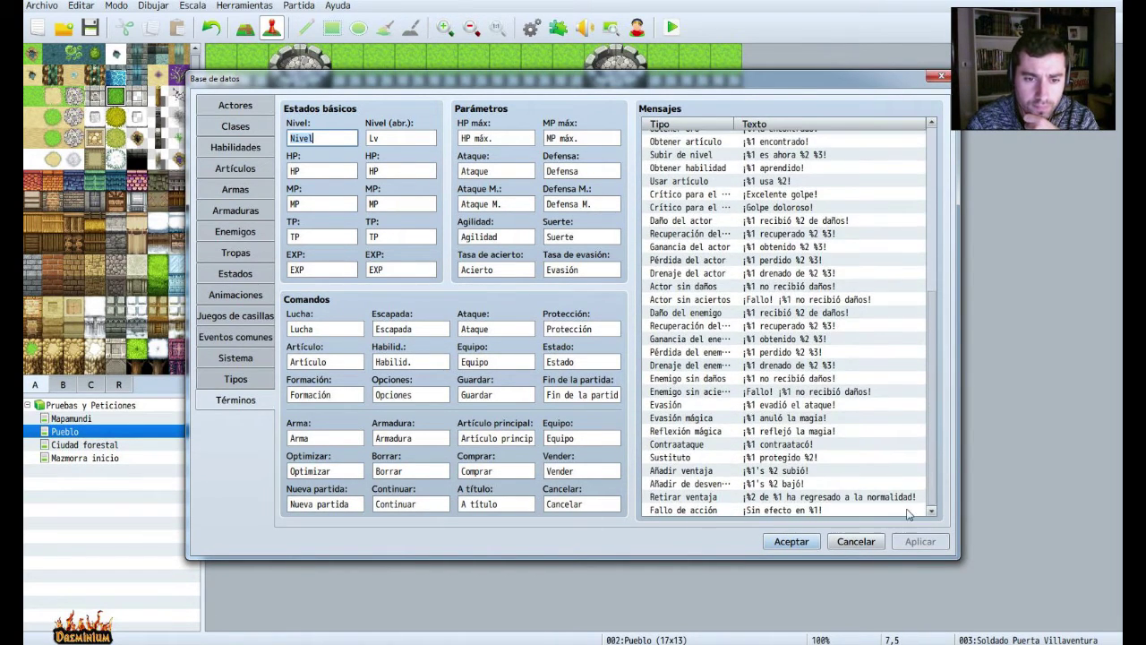
{"action": "scroll", "coordinate": [903, 259], "scroll_direction": "up", "scroll_amount": 7}
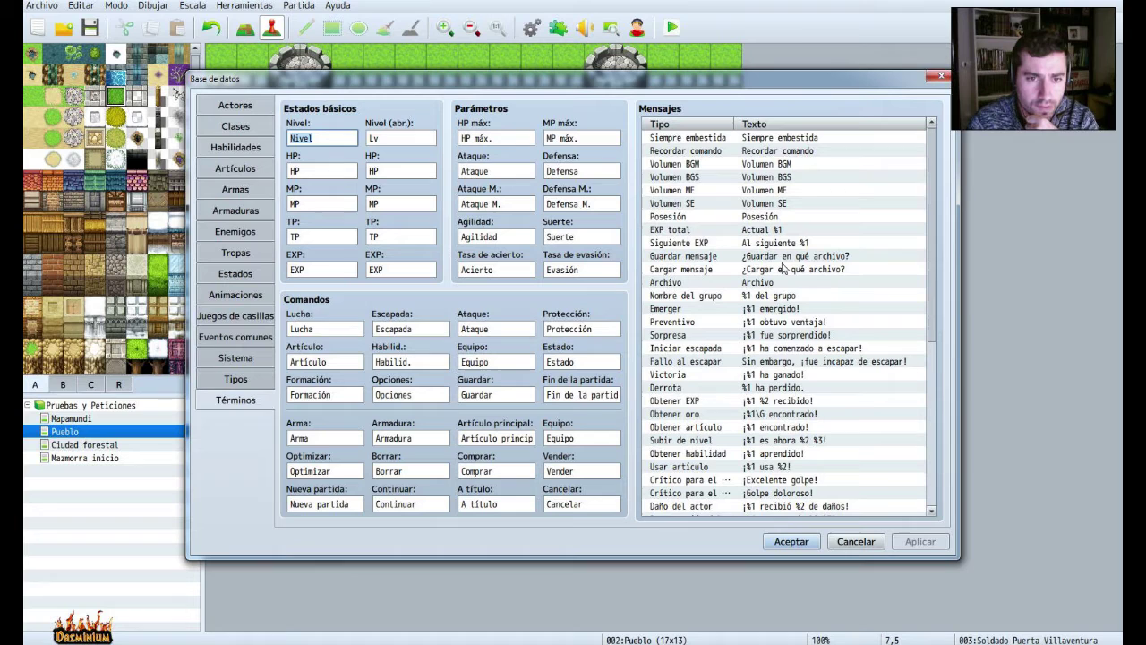
{"action": "left_click", "coordinate": [800, 388]}
{"action": "scroll", "coordinate": [800, 391], "scroll_direction": "down", "scroll_amount": 5}
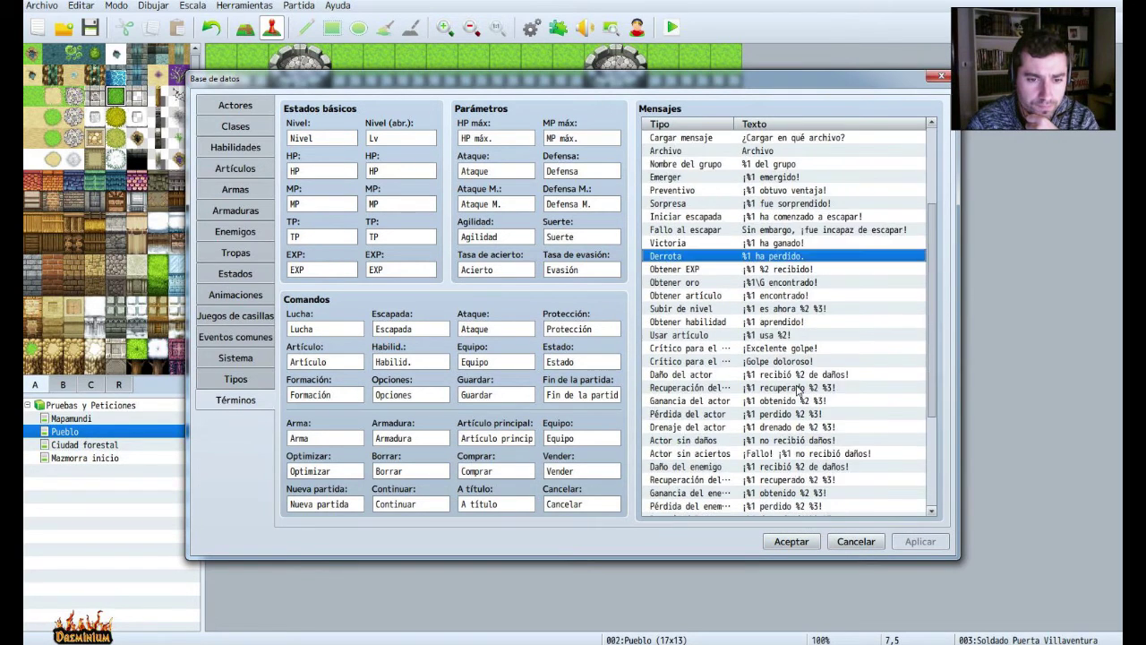
{"action": "scroll", "coordinate": [799, 389], "scroll_direction": "down", "scroll_amount": 3}
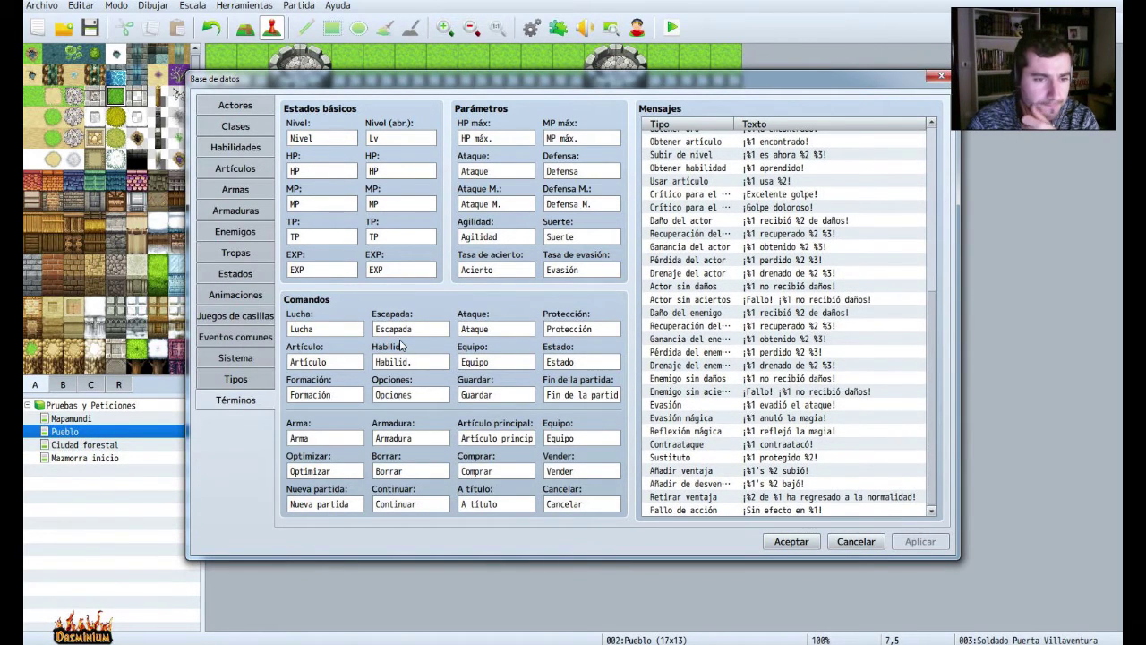
{"action": "left_click", "coordinate": [235, 337]}
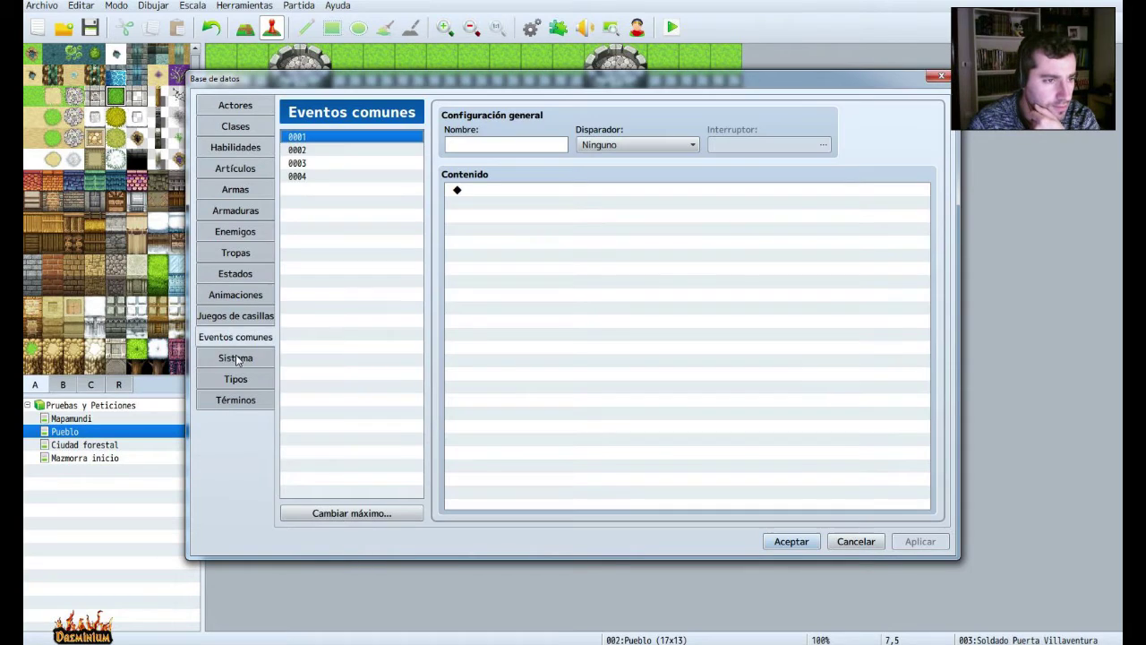
{"action": "left_click", "coordinate": [236, 357]}
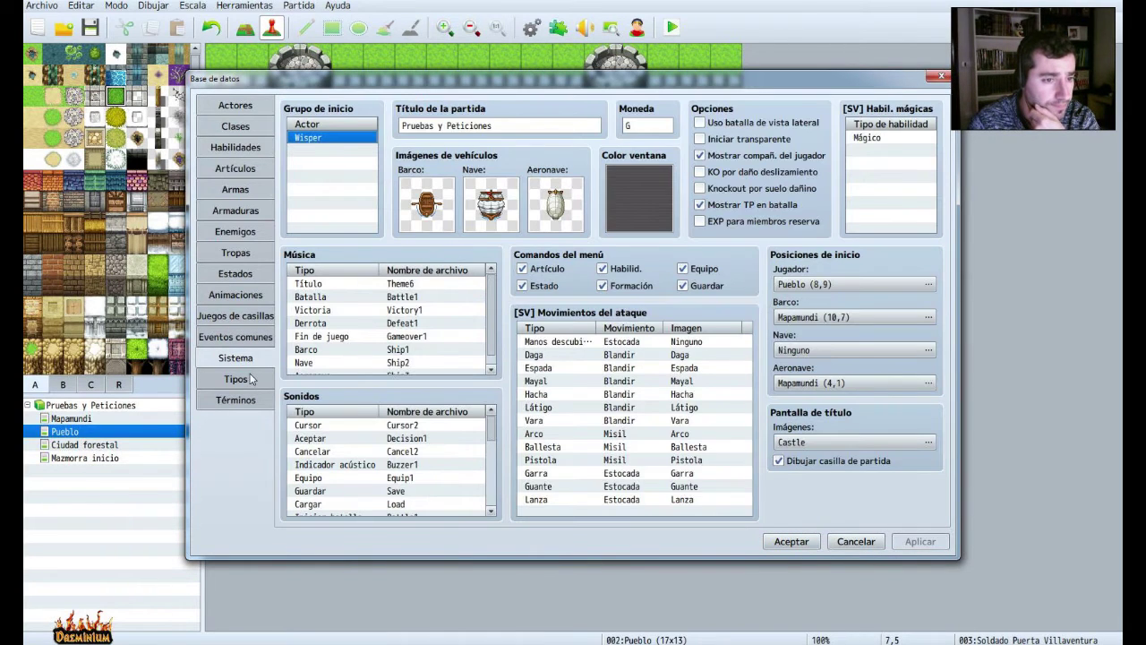
{"action": "left_click", "coordinate": [562, 347]}
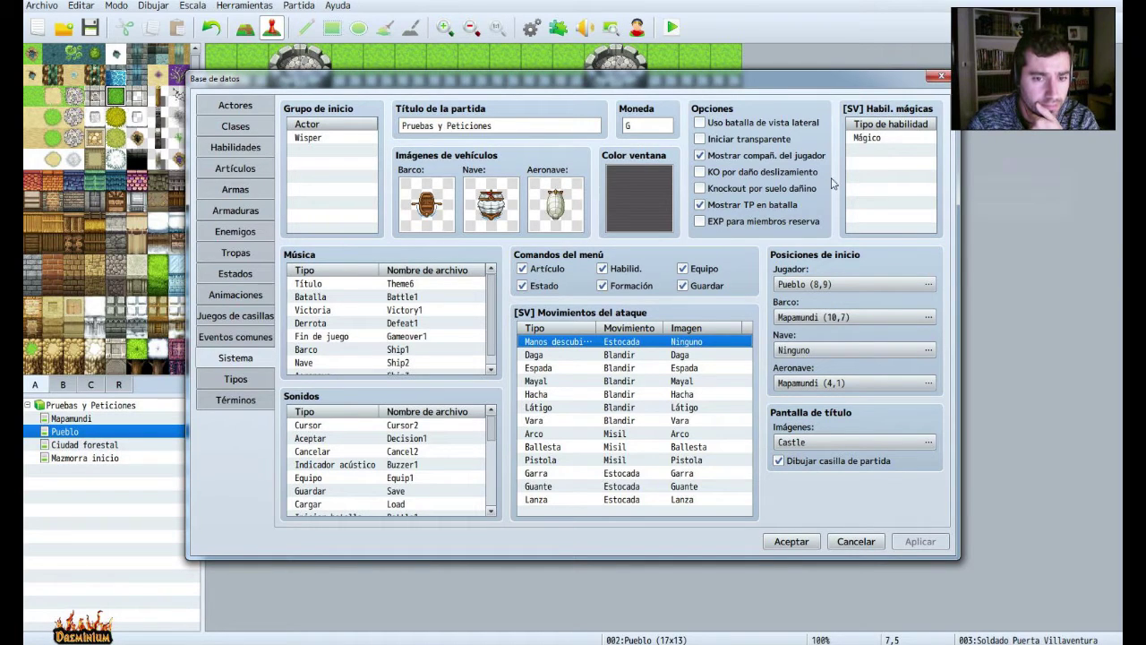
{"action": "left_click", "coordinate": [238, 147]}
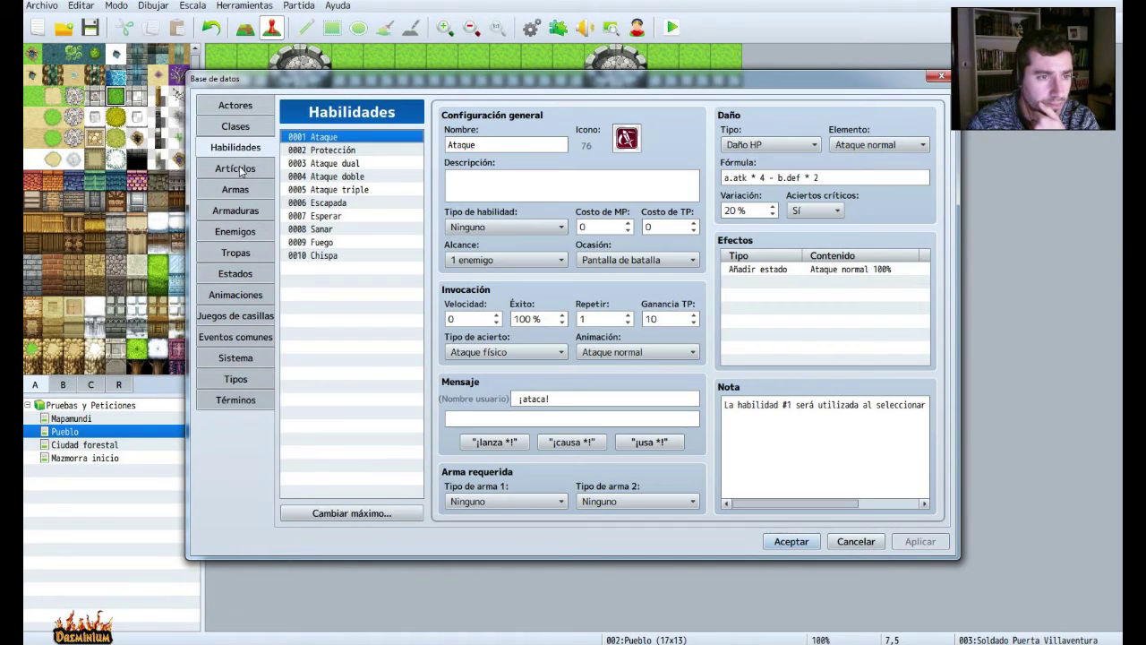
{"action": "left_click", "coordinate": [237, 170]}
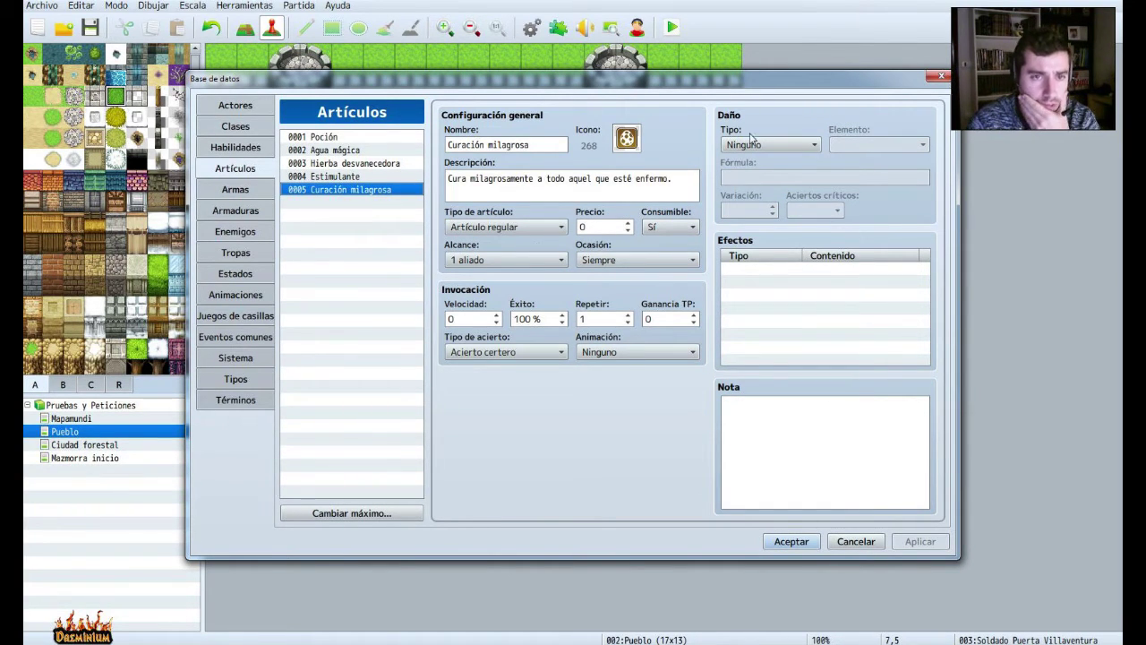
Try Artículo oculto A as the item type of Curación milagrosa.
{"action": "left_click", "coordinate": [535, 226]}
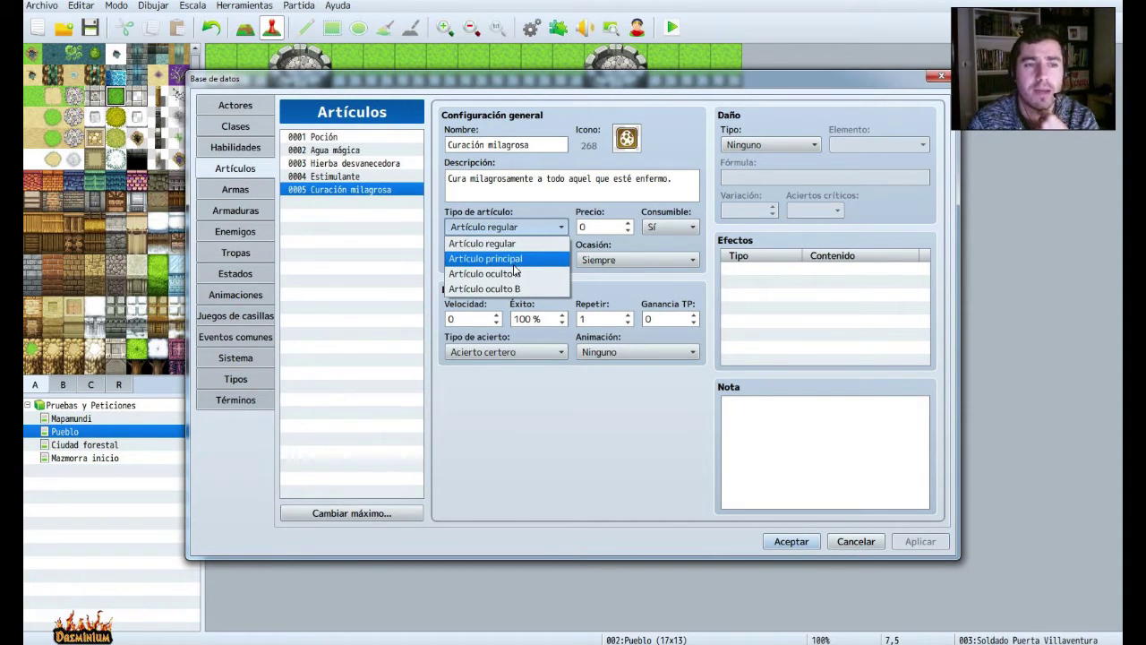
{"action": "left_click", "coordinate": [516, 274]}
{"action": "left_click", "coordinate": [539, 231]}
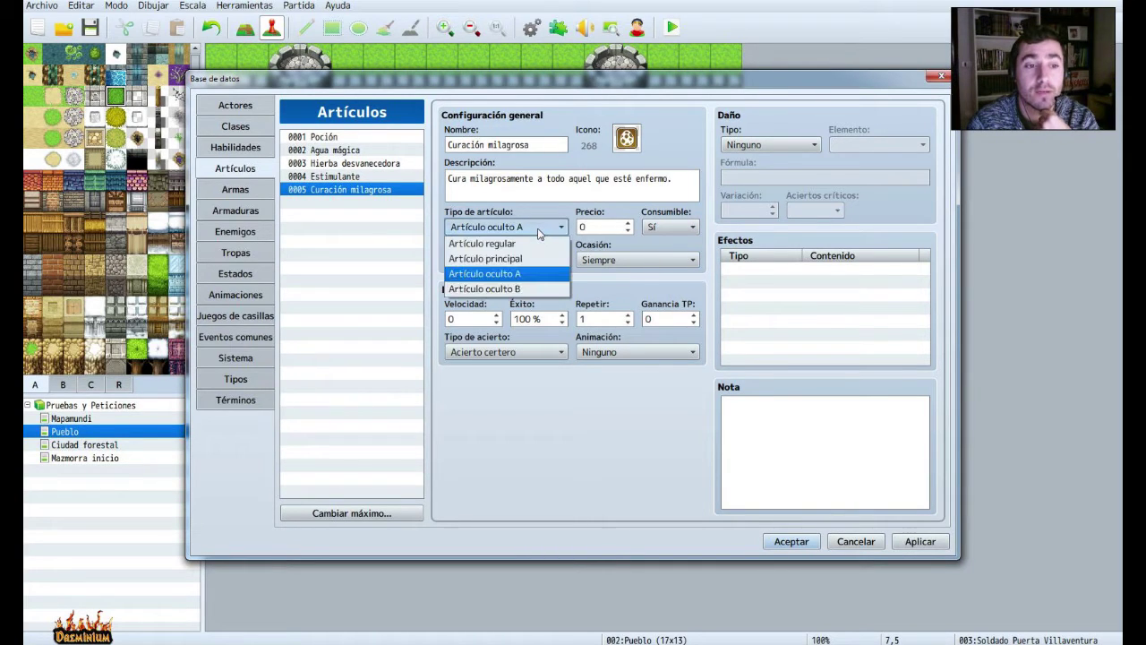
{"action": "left_click", "coordinate": [499, 271]}
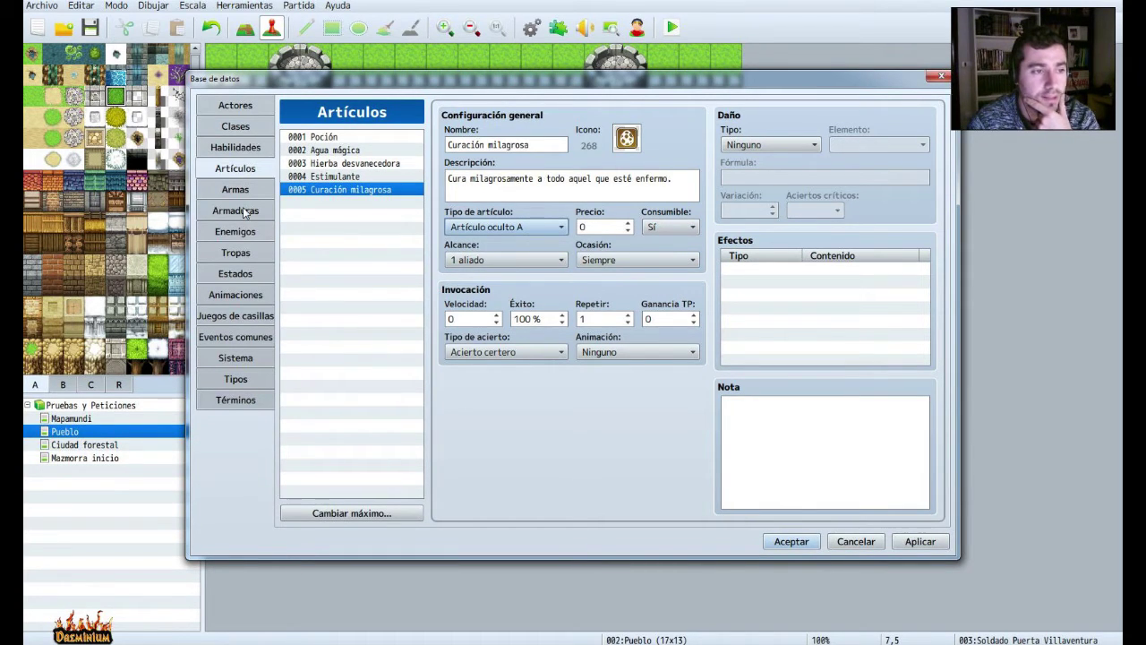
Make Curación milagrosa non-consumable with occasion Nunca and scope Ninguno, and apply the changes.
{"action": "left_click", "coordinate": [673, 262]}
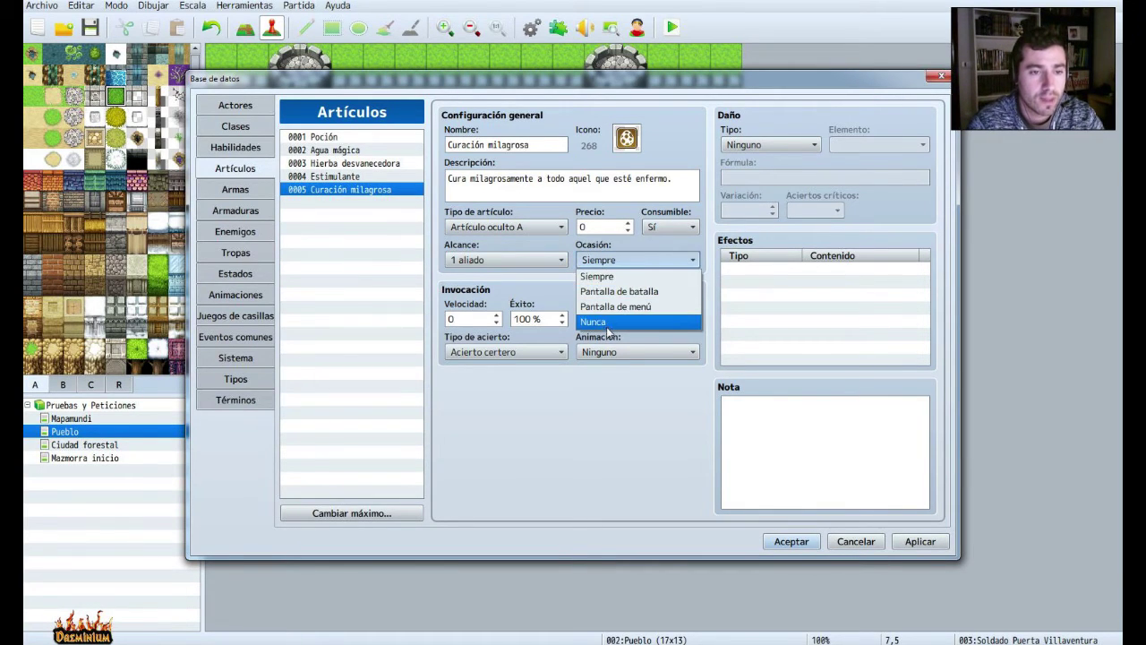
{"action": "left_click", "coordinate": [627, 321]}
{"action": "left_click", "coordinate": [670, 228]}
{"action": "left_click", "coordinate": [667, 260]}
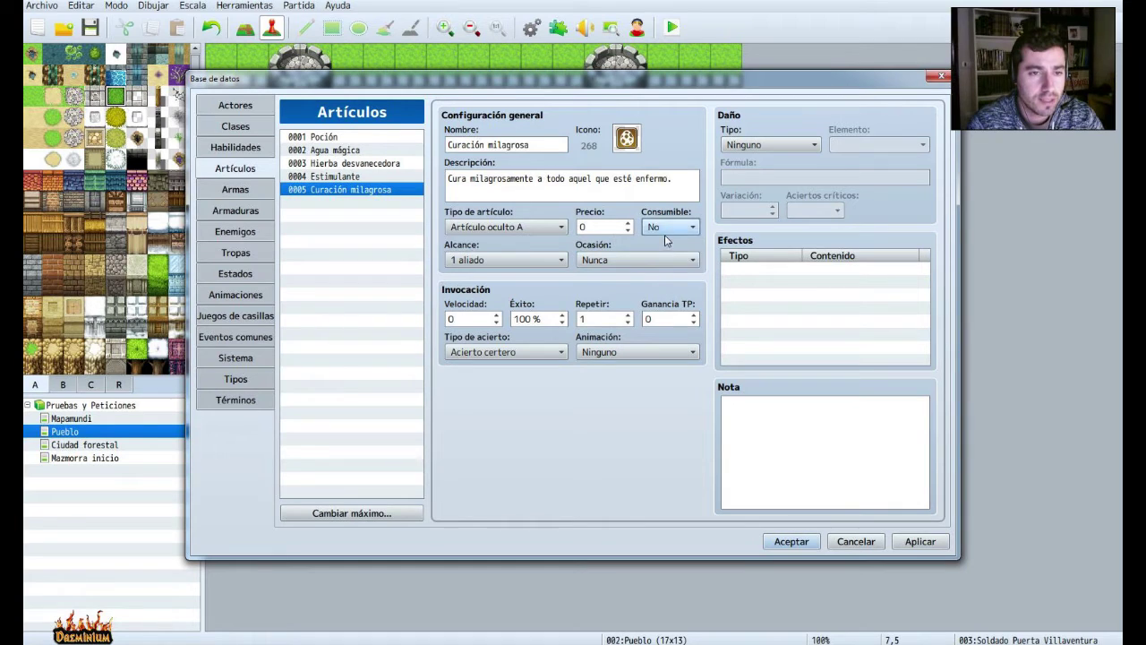
{"action": "left_click", "coordinate": [516, 261]}
{"action": "left_click", "coordinate": [484, 271]}
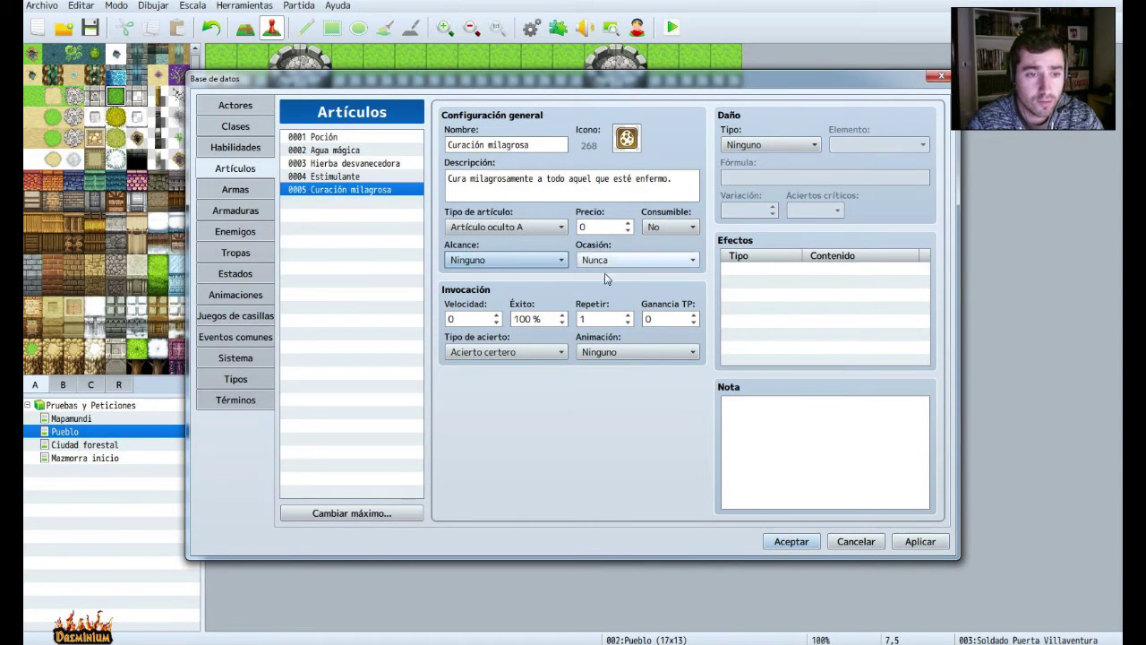
{"action": "left_click", "coordinate": [920, 541]}
Set the item type of Curación milagrosa to Artículo regular and apply the change.
{"action": "left_click", "coordinate": [541, 230]}
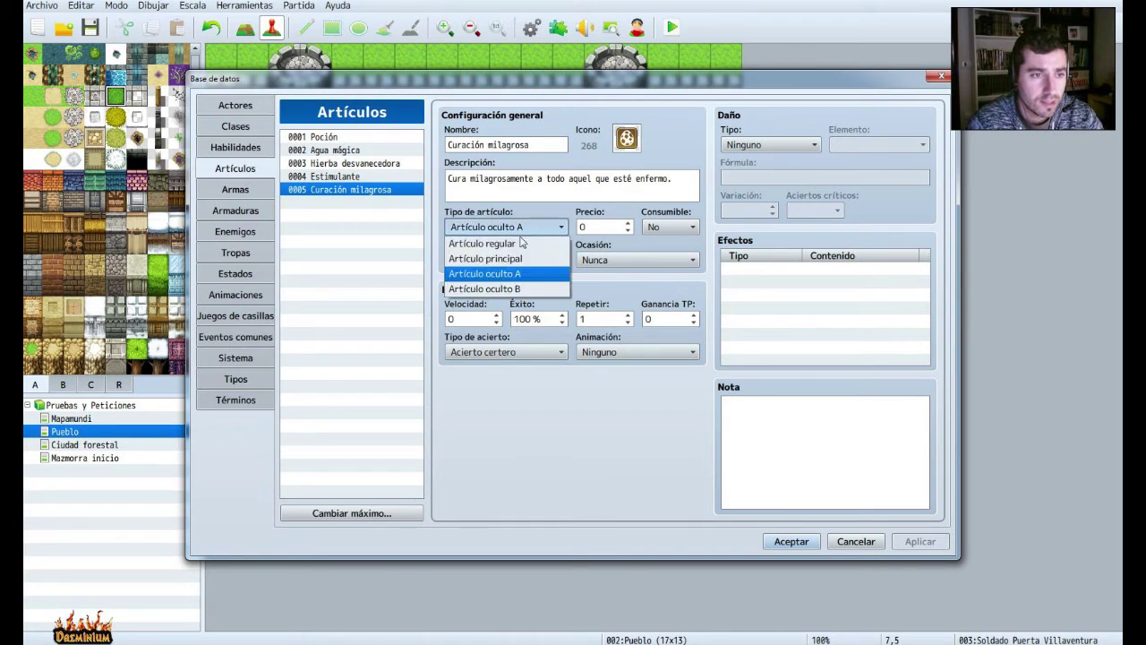
{"action": "left_click", "coordinate": [501, 244]}
{"action": "left_click", "coordinate": [922, 542]}
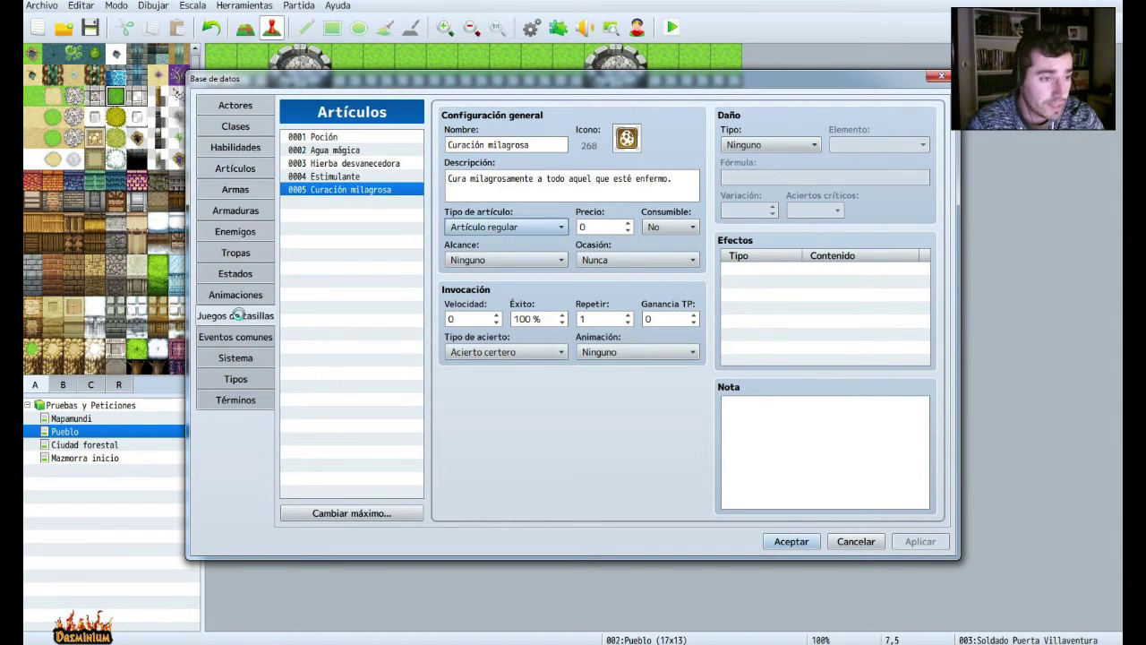
Look through the database's tilesets, common events and system settings, including the music and sound lists.
{"action": "left_click", "coordinate": [236, 316]}
{"action": "left_click", "coordinate": [245, 333]}
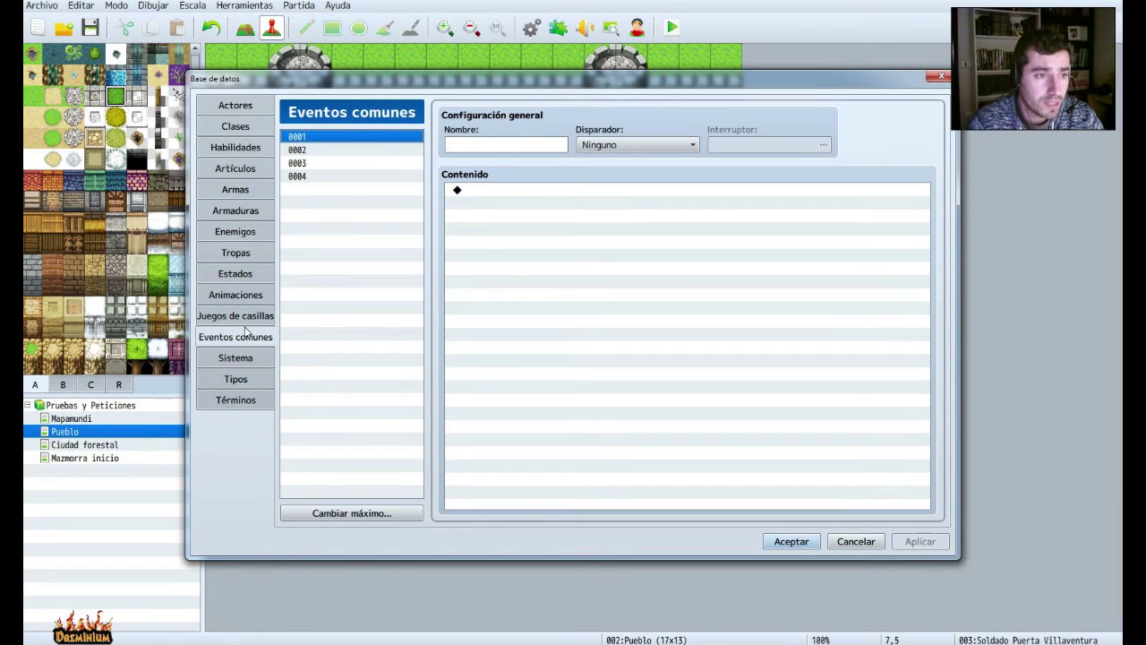
{"action": "left_click", "coordinate": [239, 356]}
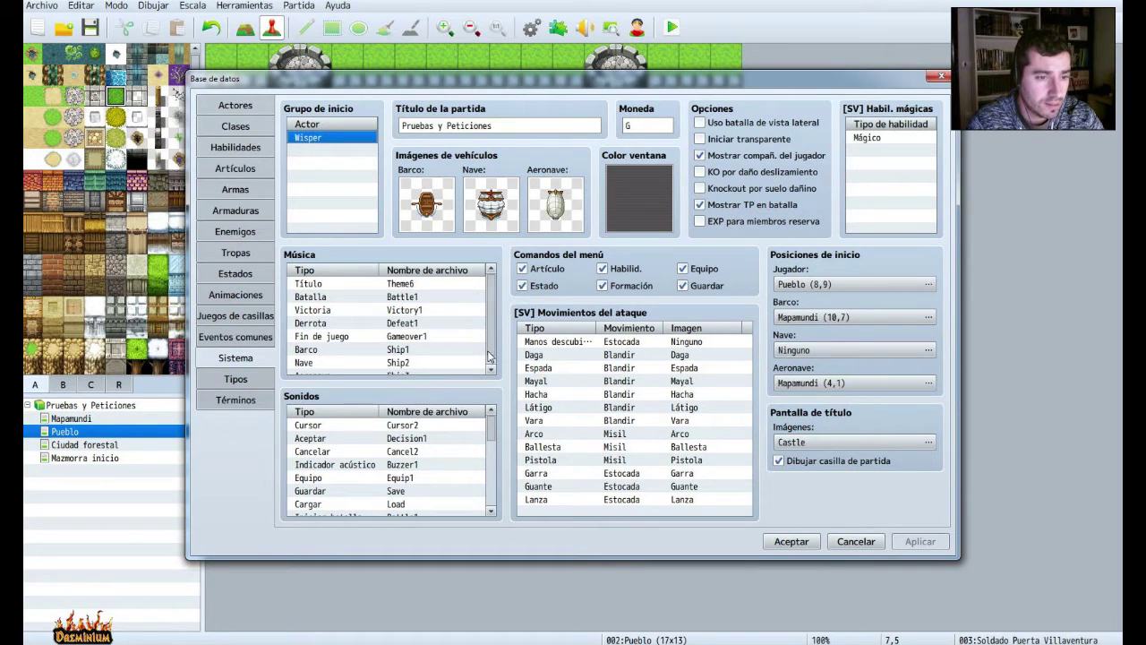
{"action": "scroll", "coordinate": [488, 352], "scroll_direction": "down", "scroll_amount": 1}
{"action": "scroll", "coordinate": [491, 456], "scroll_direction": "down", "scroll_amount": 2}
{"action": "left_click_drag", "start_coordinate": [491, 456], "coordinate": [492, 419]}
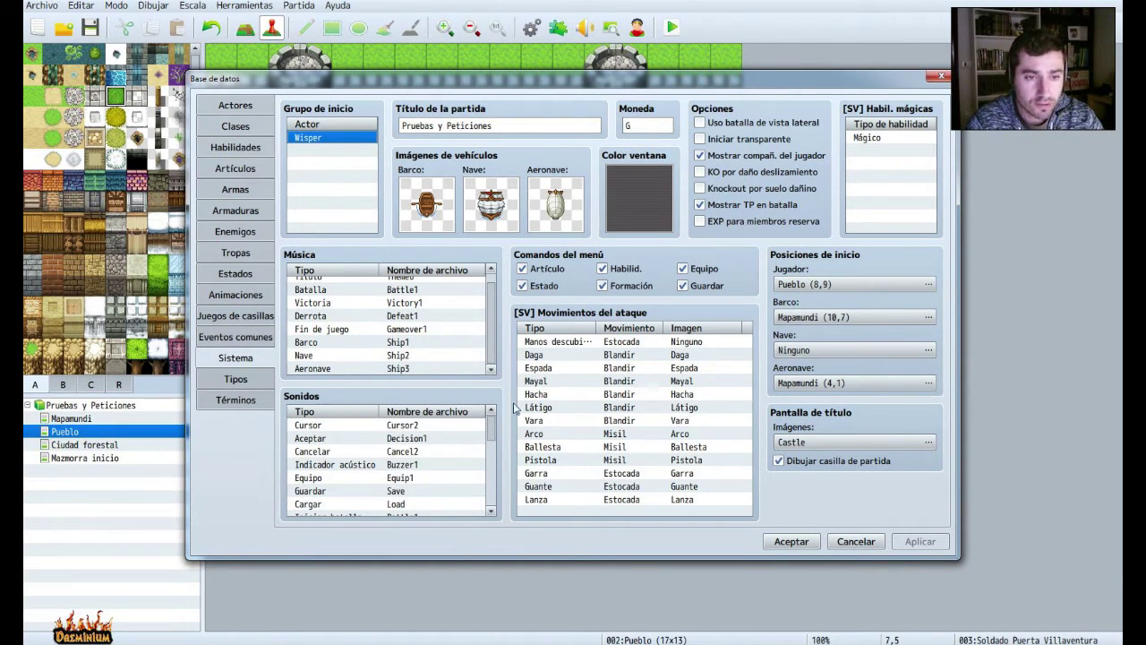
Accept the database settings and close the database.
{"action": "left_click", "coordinate": [792, 541]}
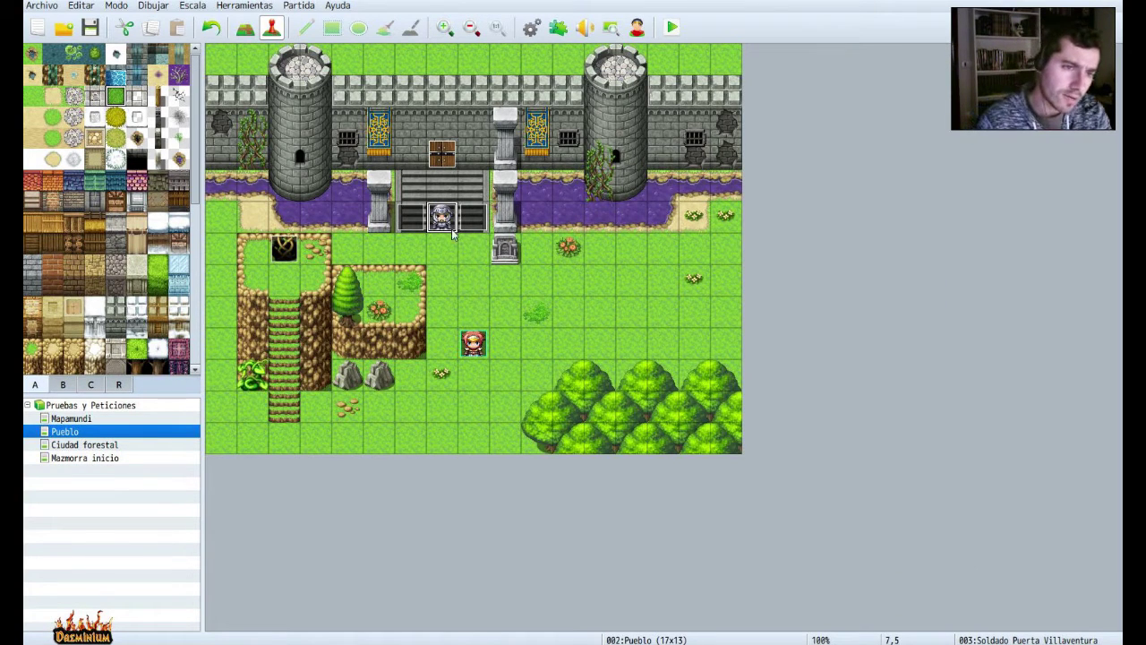
{"action": "right_click", "coordinate": [695, 308]}
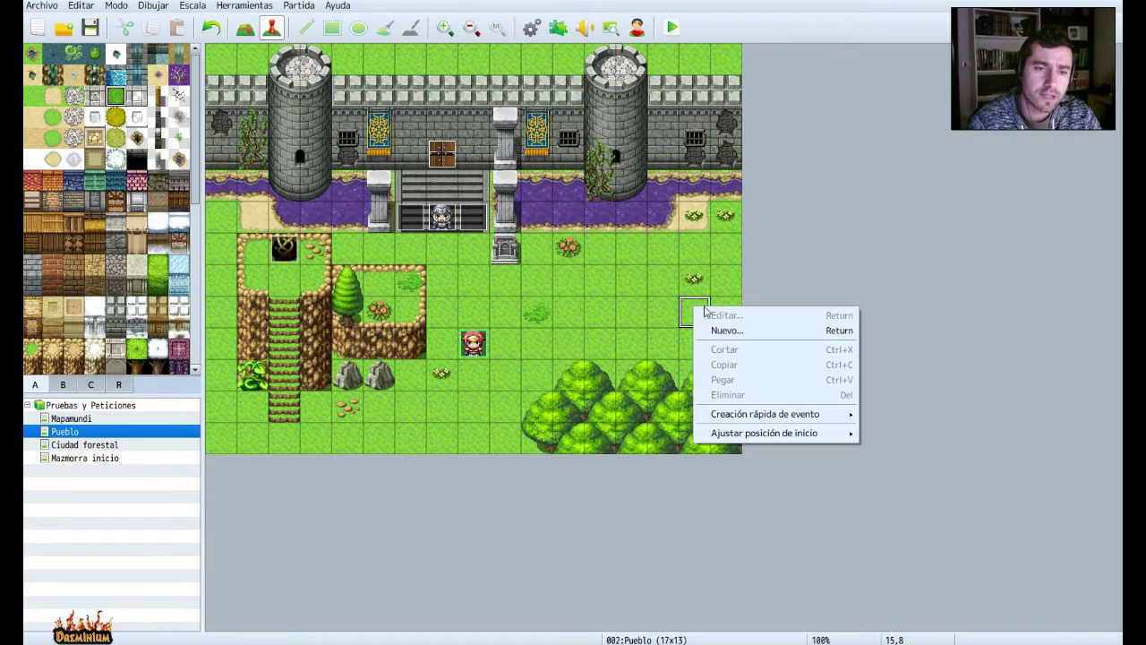
{"action": "mouse_move", "coordinate": [739, 418]}
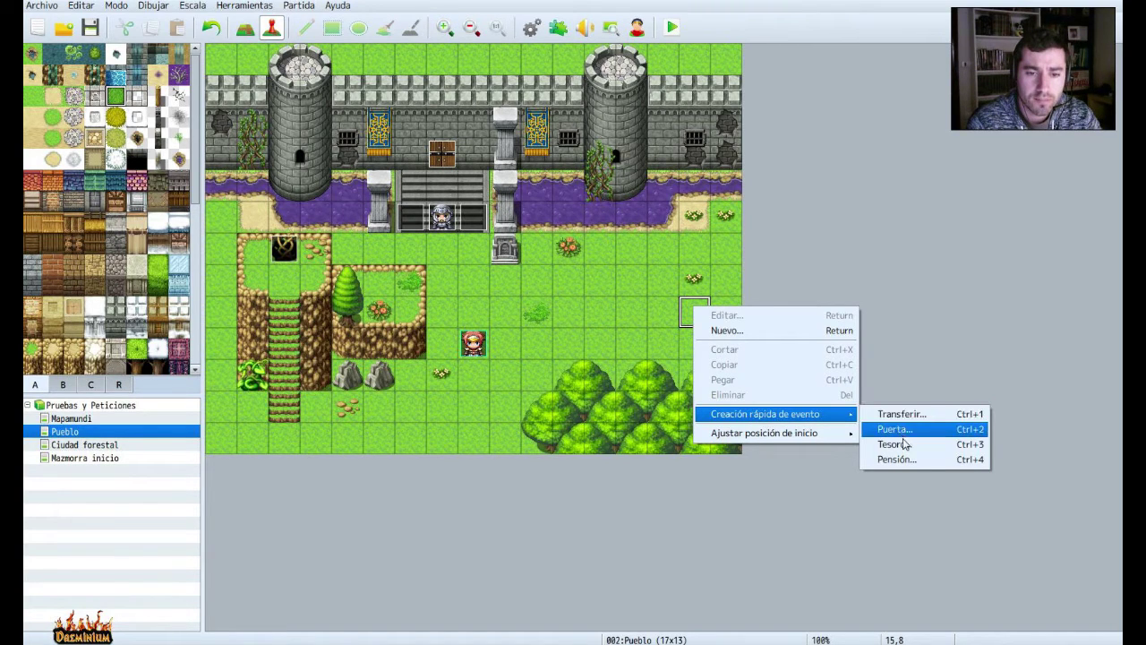
{"action": "mouse_move", "coordinate": [811, 441]}
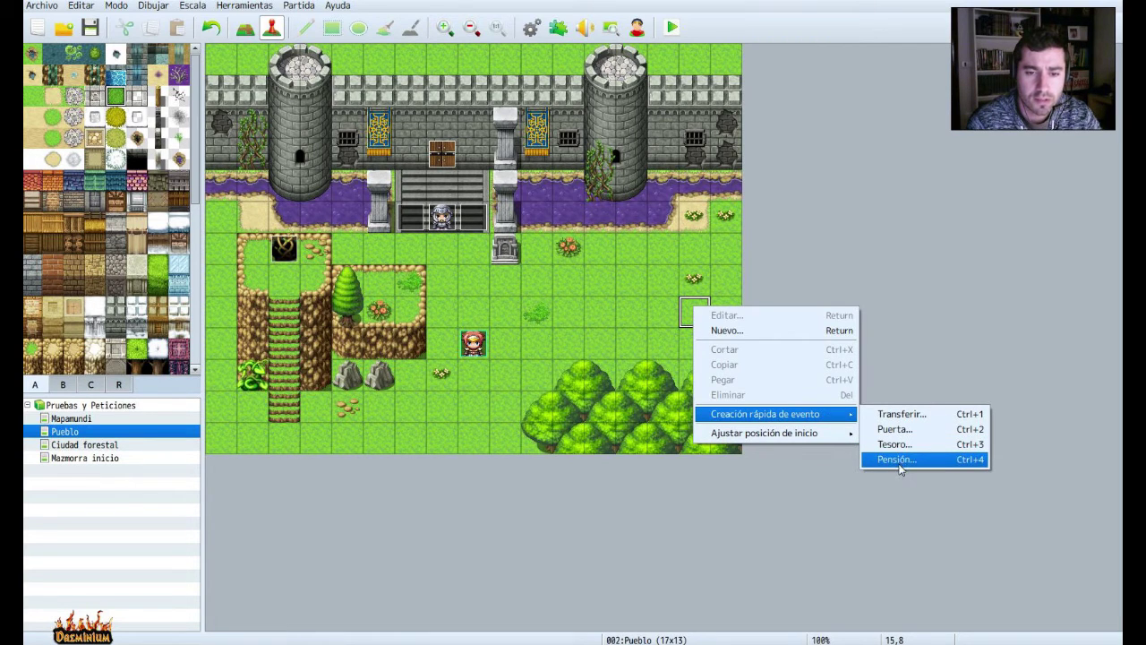
{"action": "left_click", "coordinate": [896, 459]}
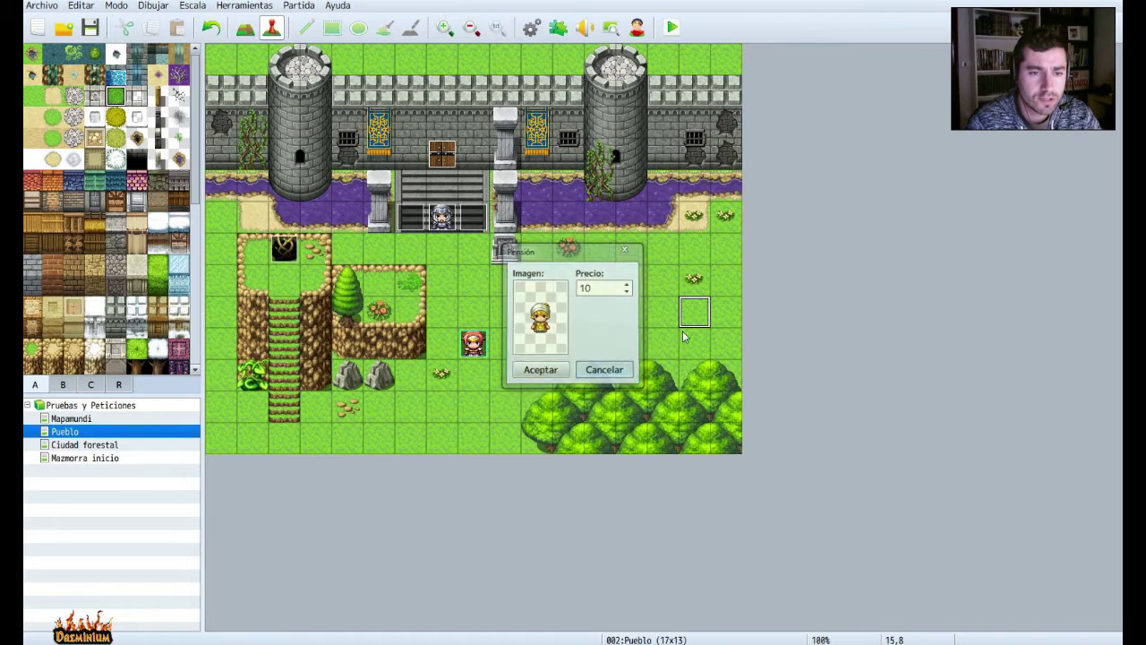
{"action": "left_click", "coordinate": [605, 369]}
{"action": "right_click", "coordinate": [694, 320]}
{"action": "key", "text": "Escape"}
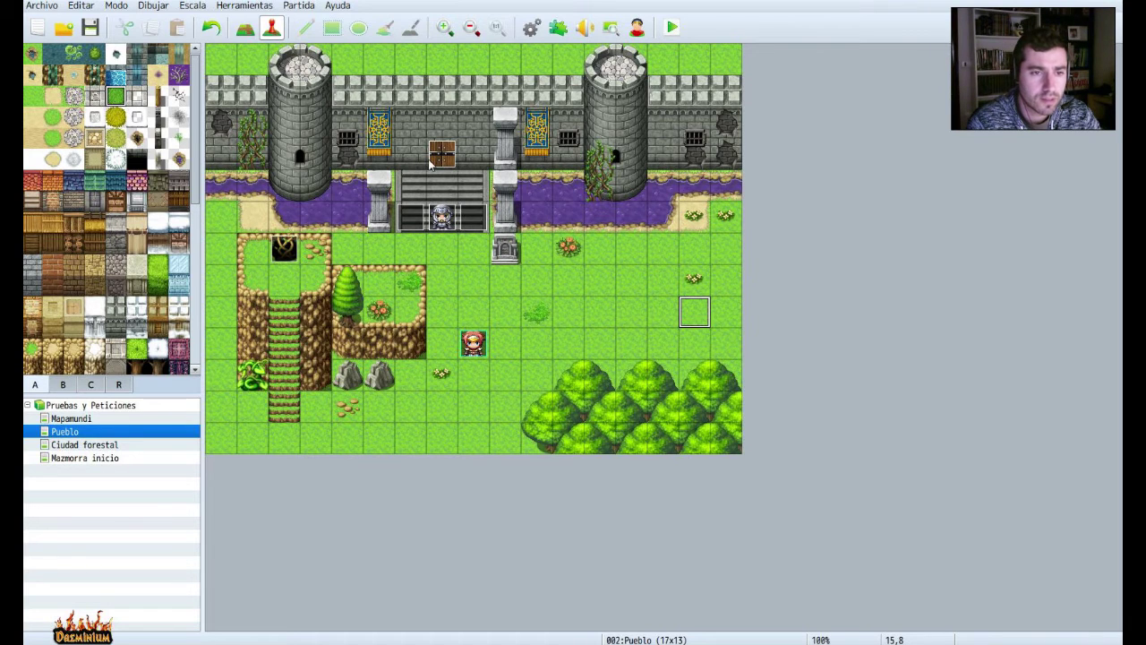
Create a new event on tile 15,8 of the Pueblo map and start a Procesamiento de tienda command in it.
{"action": "double_click", "coordinate": [537, 172]}
{"action": "double_click", "coordinate": [515, 179]}
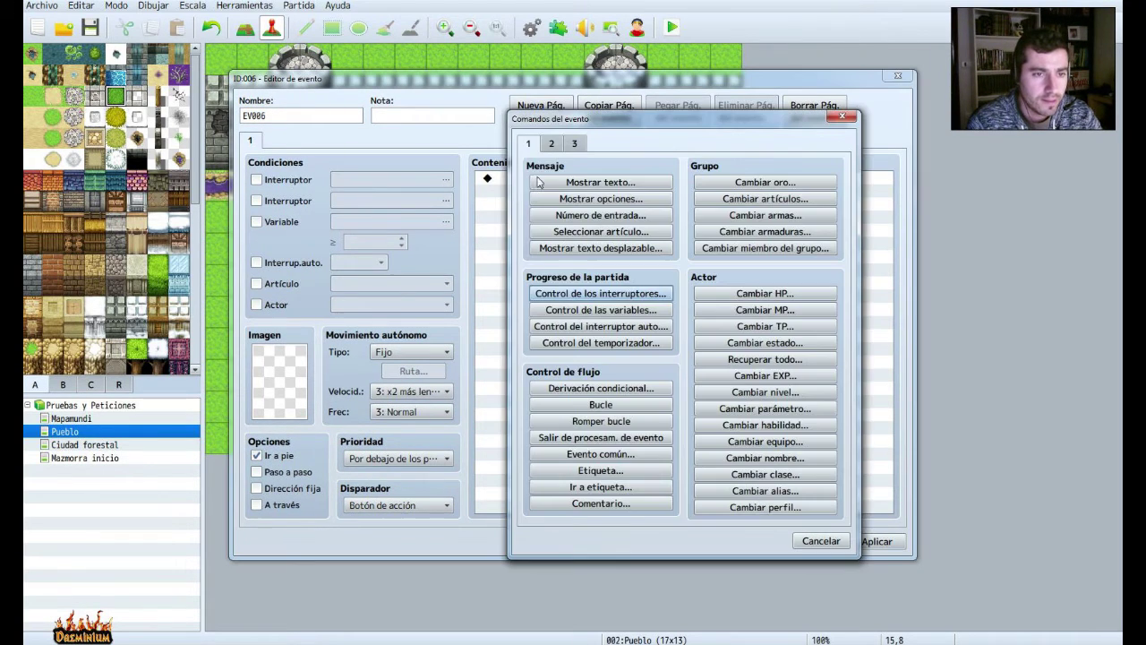
{"action": "left_click", "coordinate": [551, 145]}
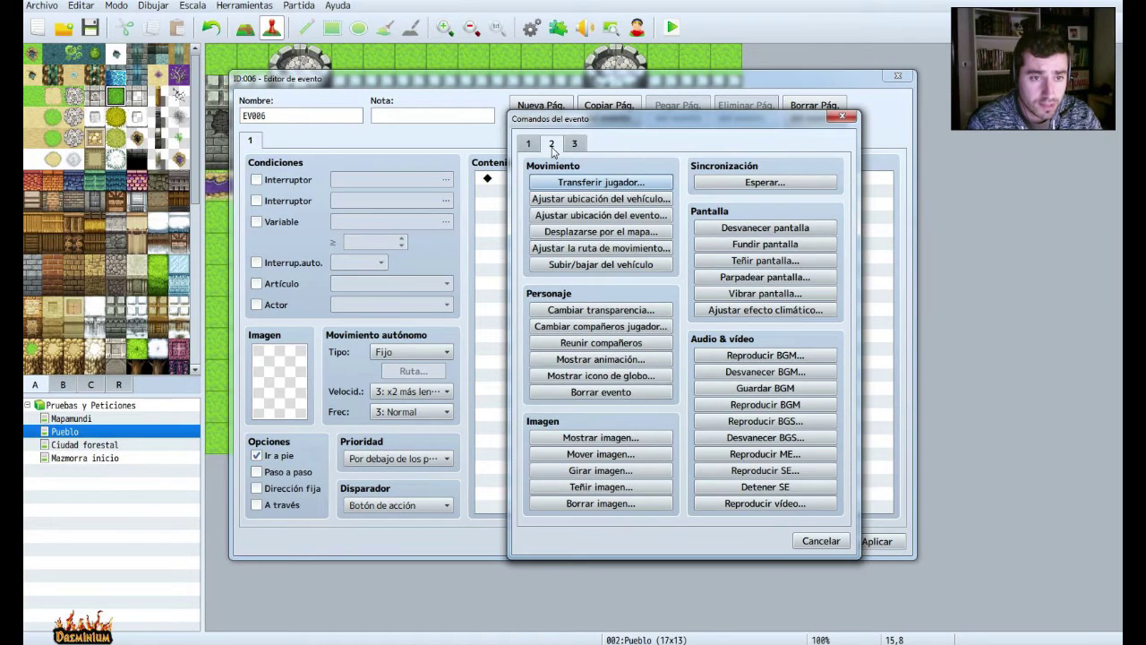
{"action": "left_click", "coordinate": [574, 145]}
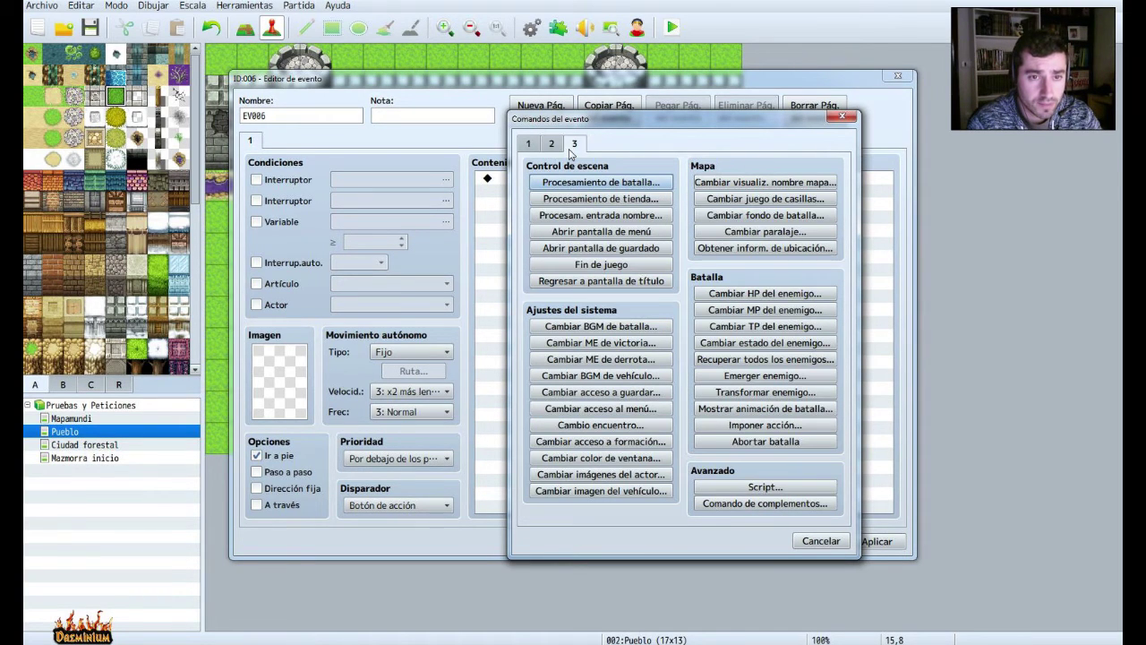
{"action": "left_click", "coordinate": [592, 199]}
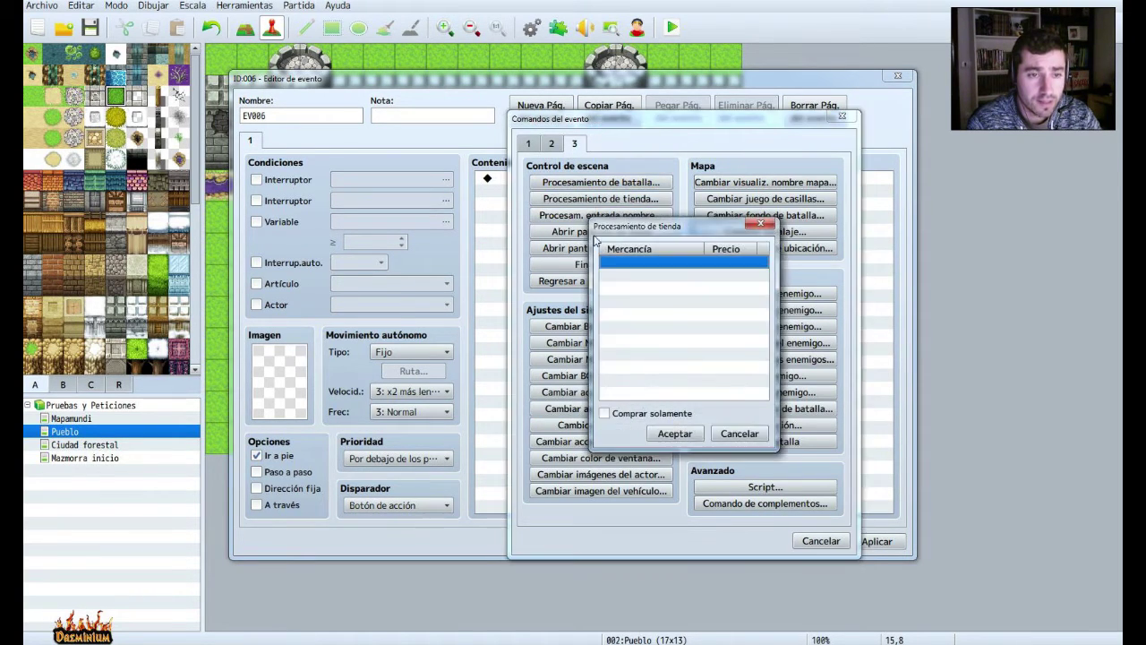
Add Curación milagrosa to the shop's goods at a specific price of 10 and restrict the shop to Comprar solamente.
{"action": "double_click", "coordinate": [642, 267]}
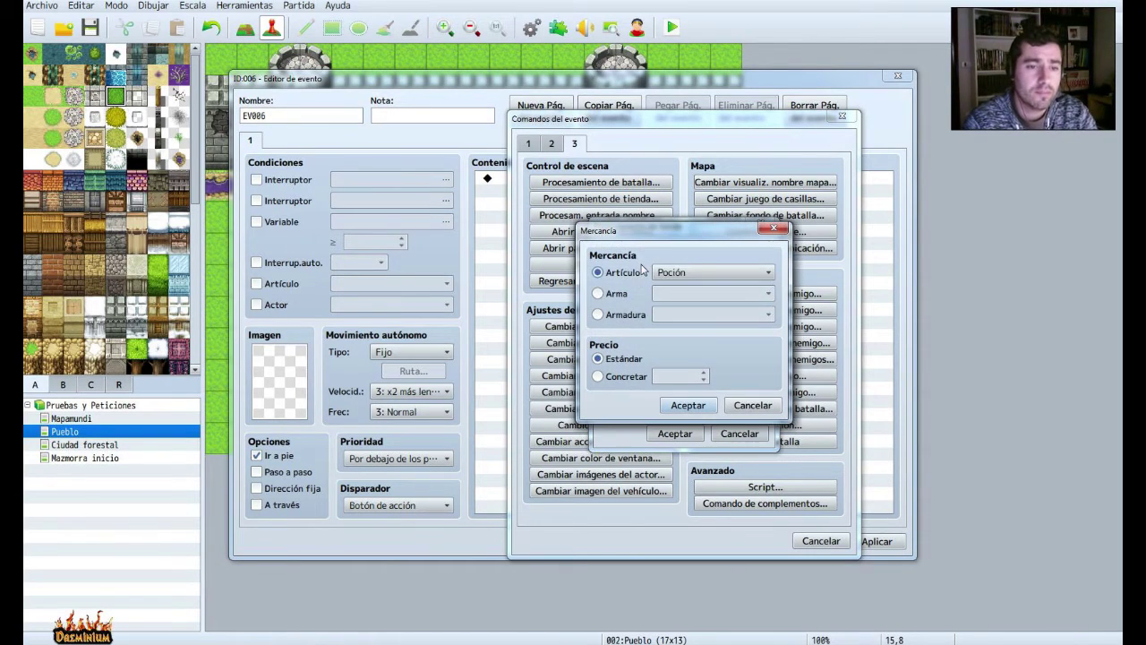
{"action": "left_click", "coordinate": [696, 272]}
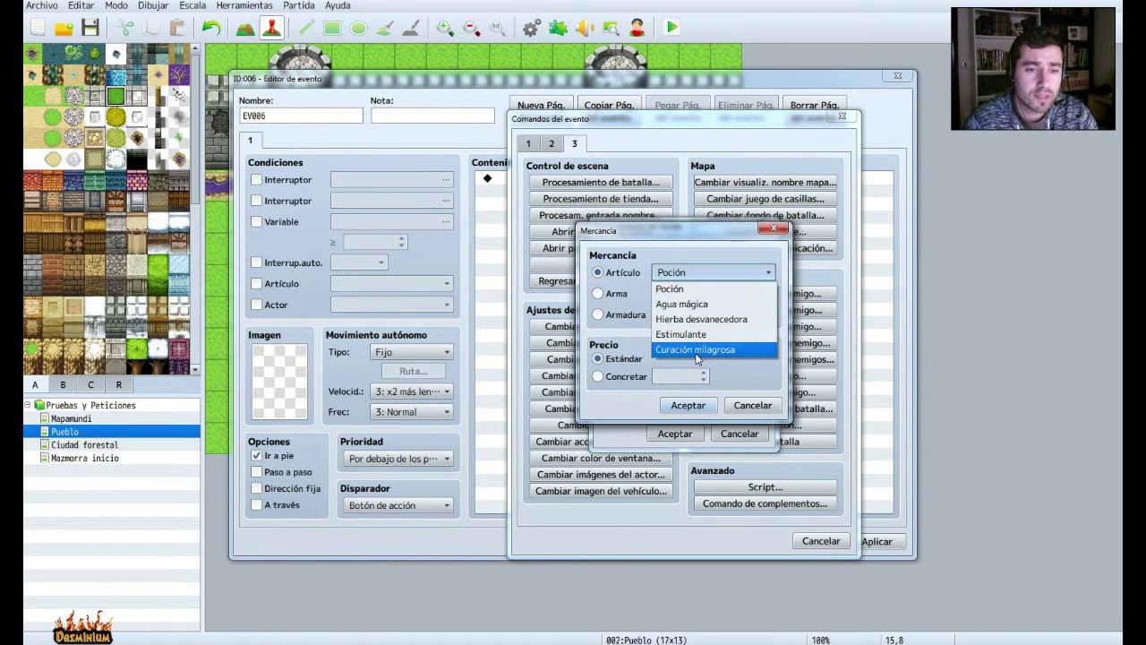
{"action": "left_click", "coordinate": [698, 350]}
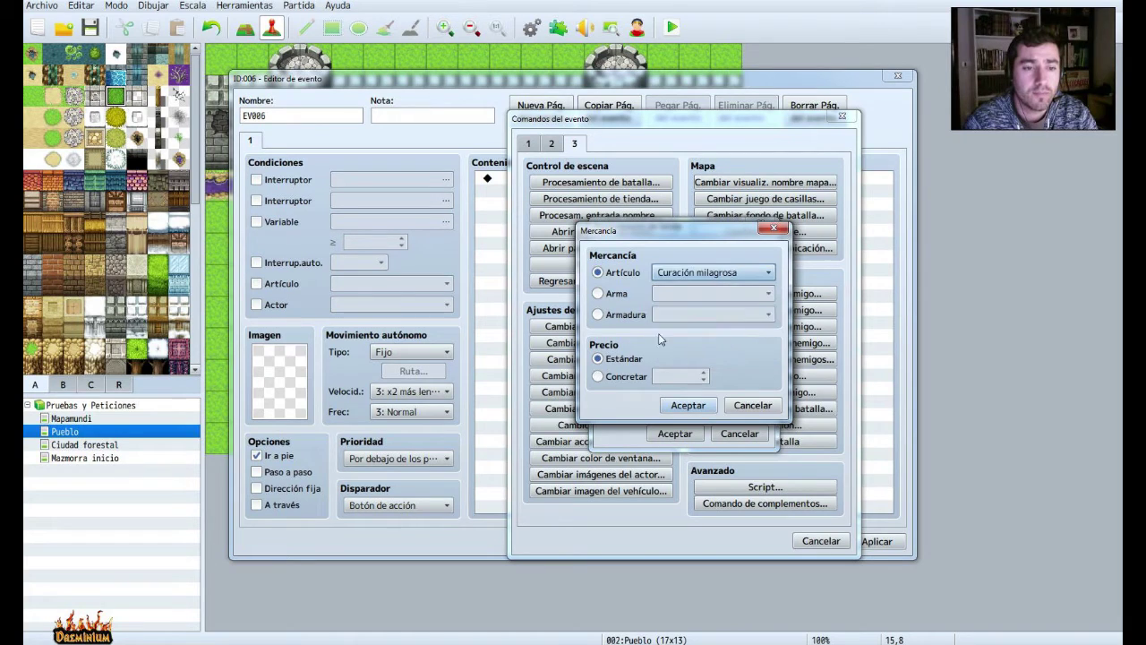
{"action": "left_click", "coordinate": [598, 376]}
{"action": "key", "text": "Tab"}
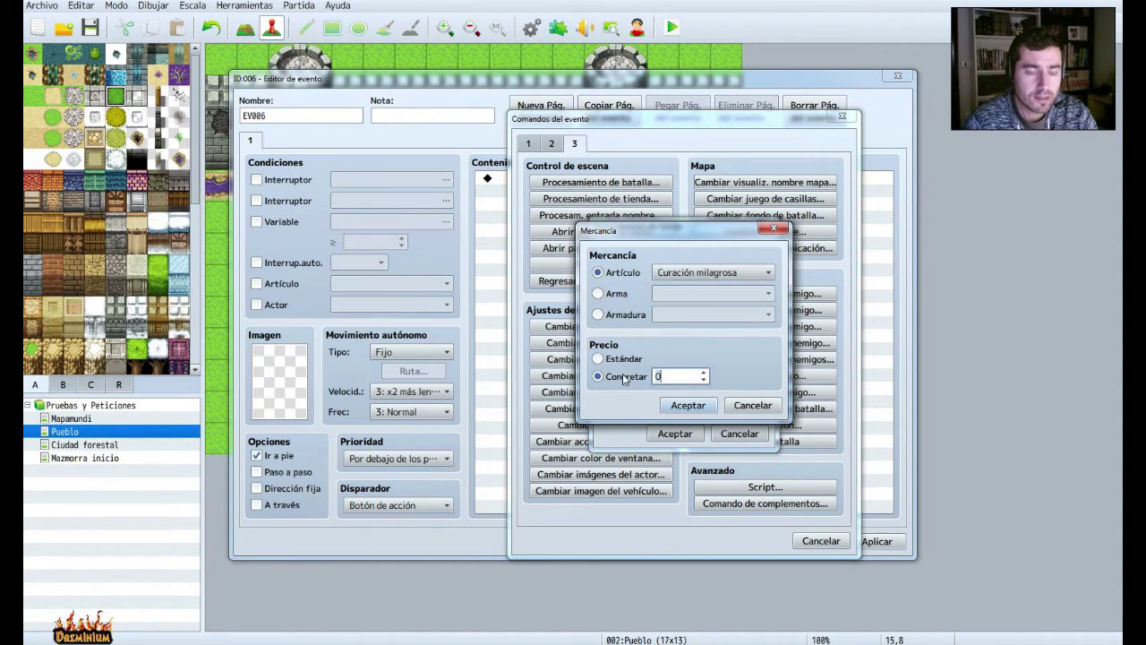
{"action": "type", "text": "10"}
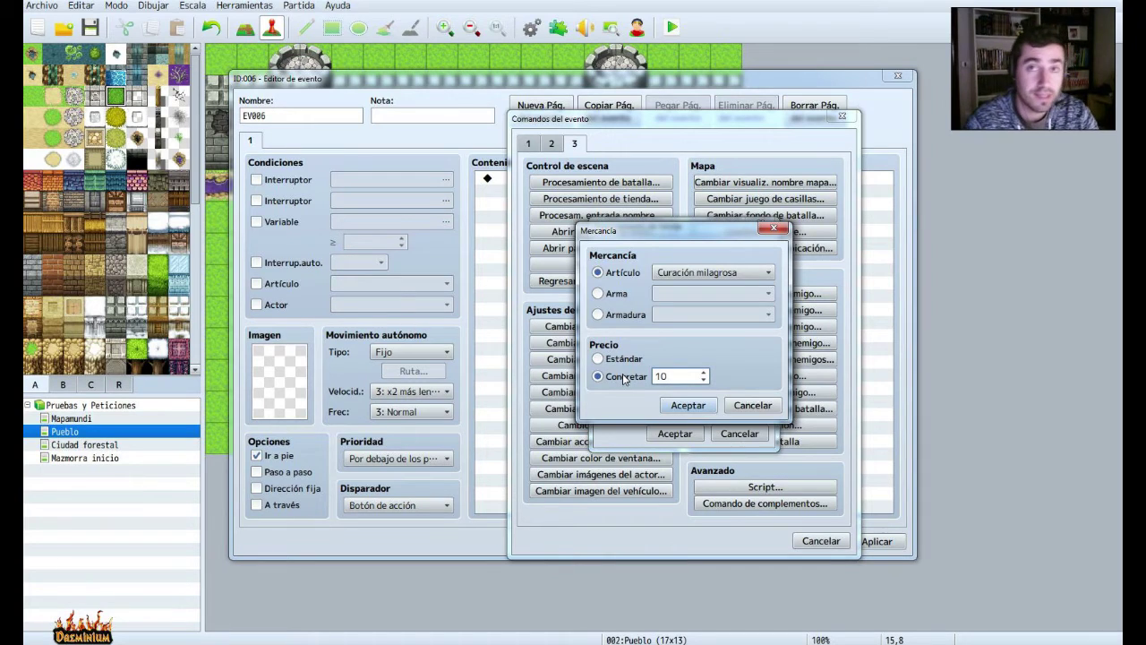
{"action": "left_click", "coordinate": [706, 406]}
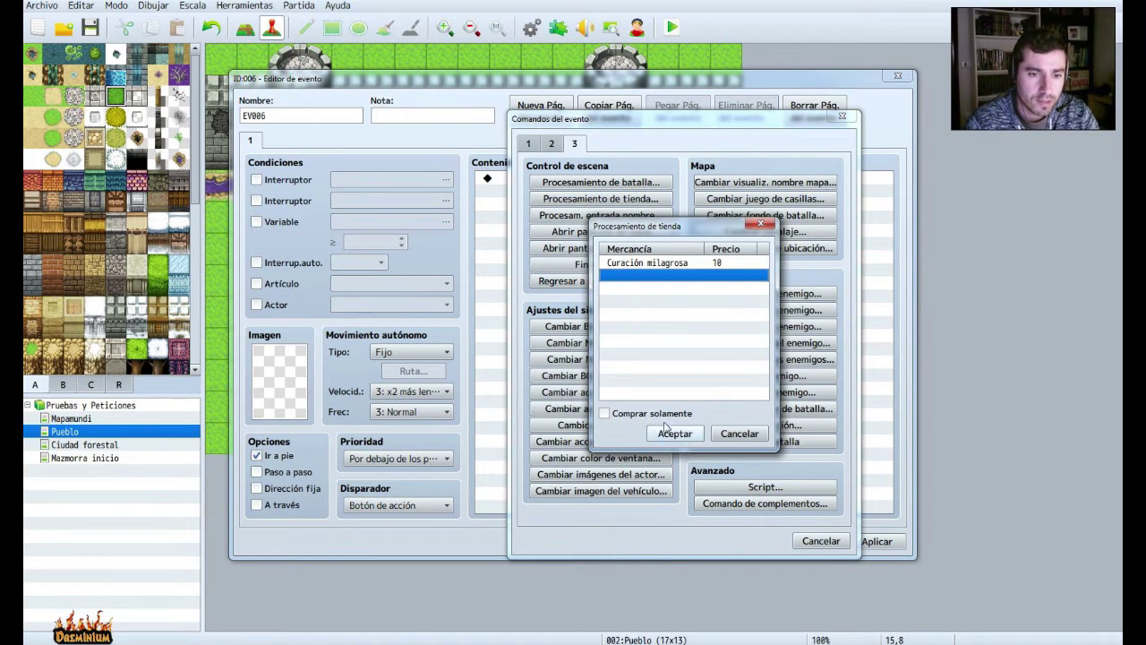
{"action": "left_click", "coordinate": [665, 416]}
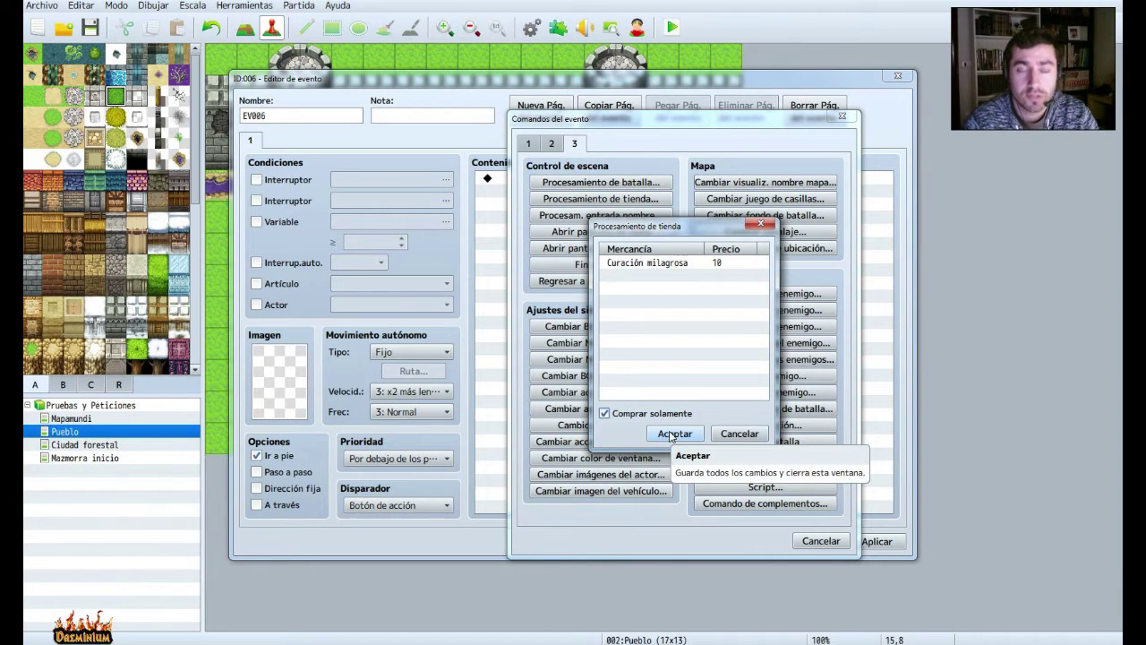
{"action": "left_click", "coordinate": [671, 435]}
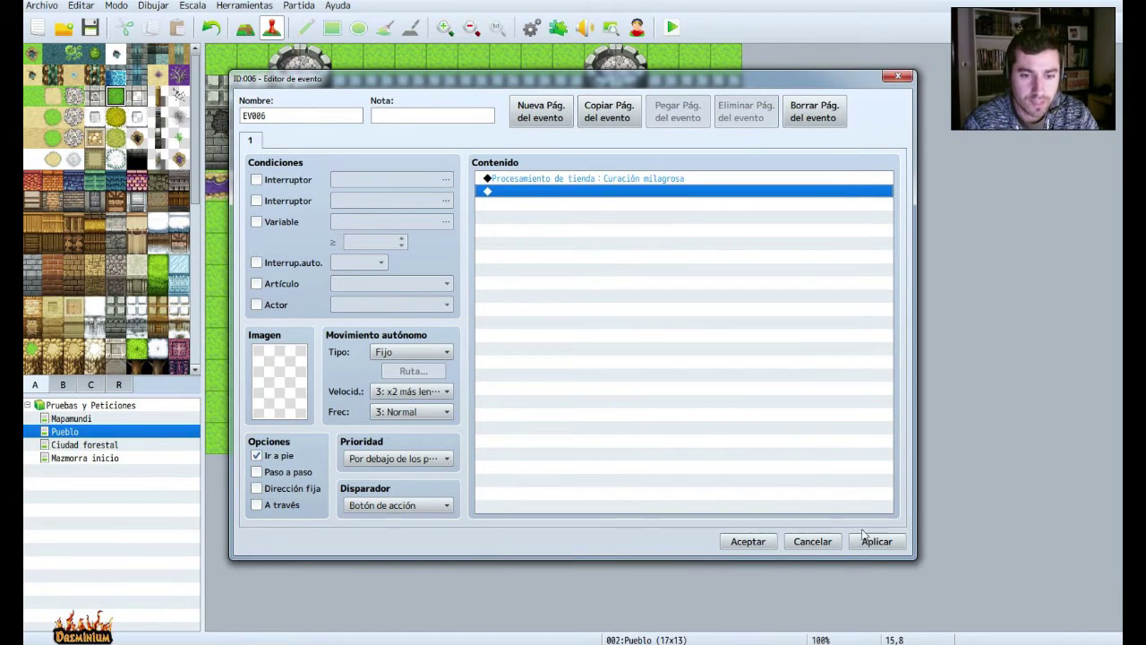
Give the shop event the front-facing grey-haired old woman image from People1 and move the event to tile 15,7.
{"action": "left_click", "coordinate": [279, 403]}
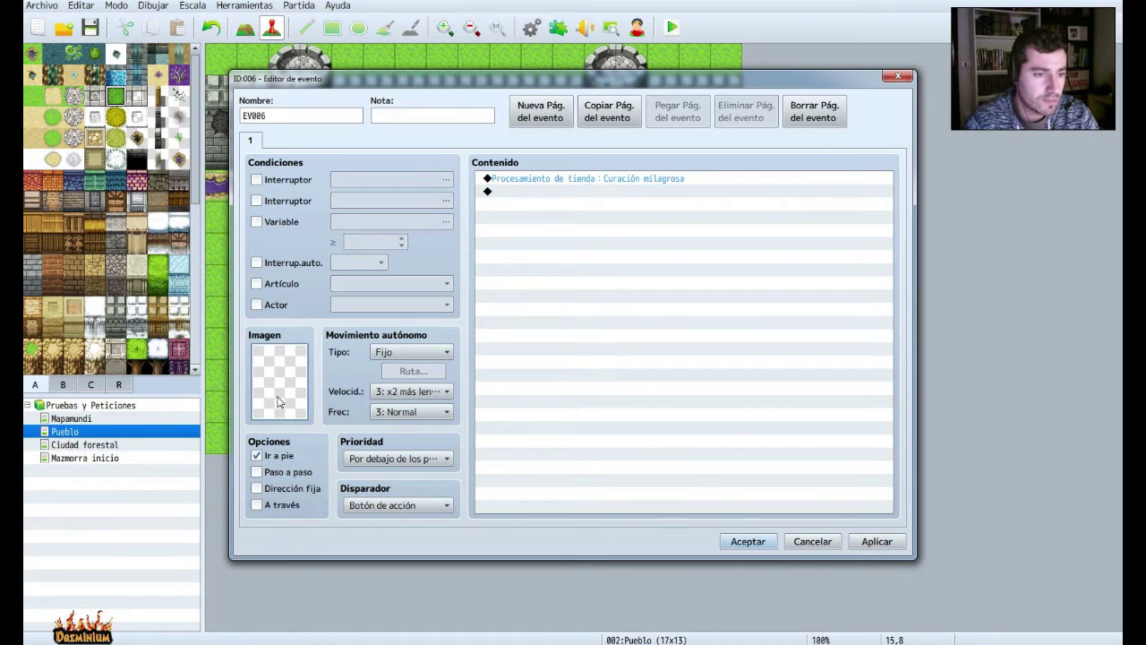
{"action": "double_click", "coordinate": [280, 403]}
{"action": "left_click", "coordinate": [358, 227]}
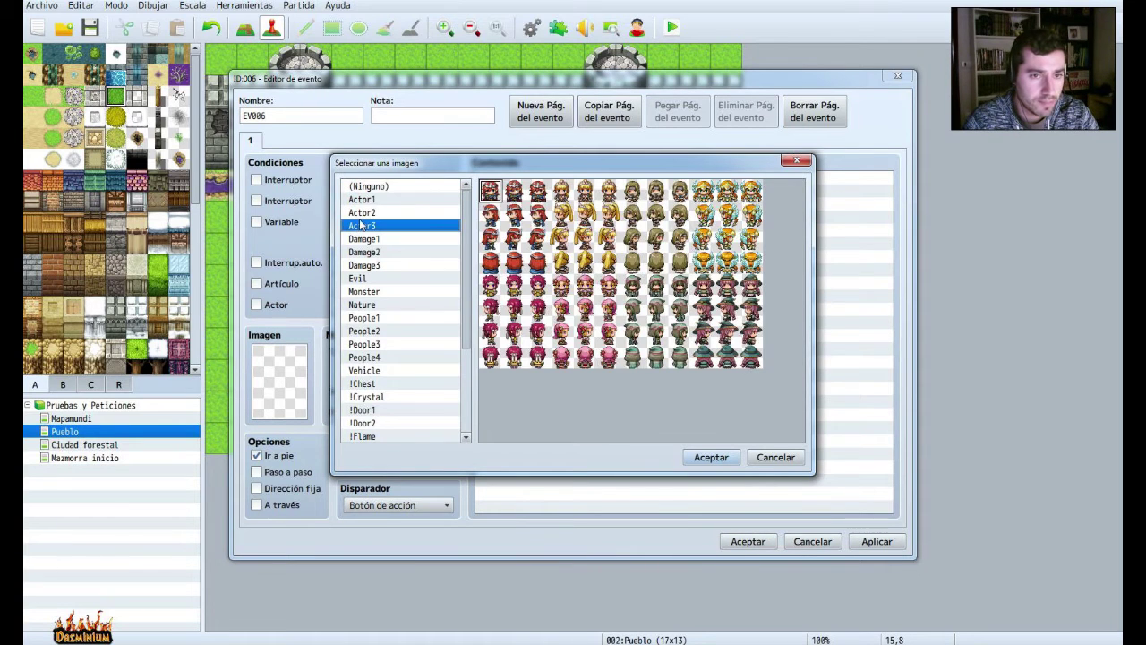
{"action": "left_click", "coordinate": [366, 213]}
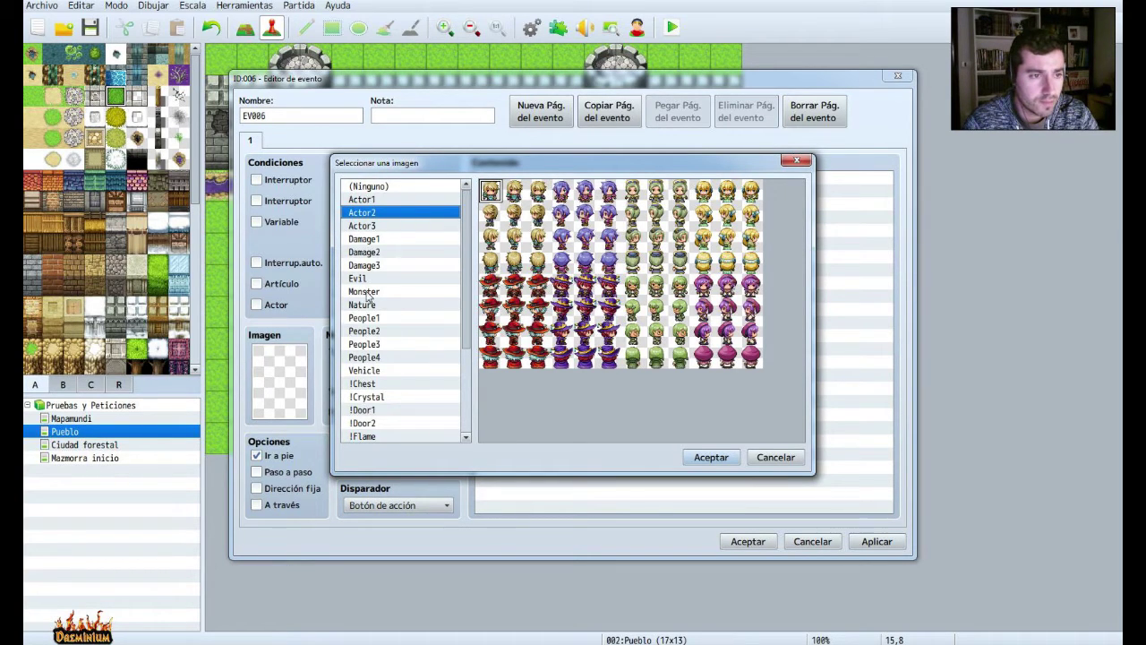
{"action": "left_click", "coordinate": [371, 321]}
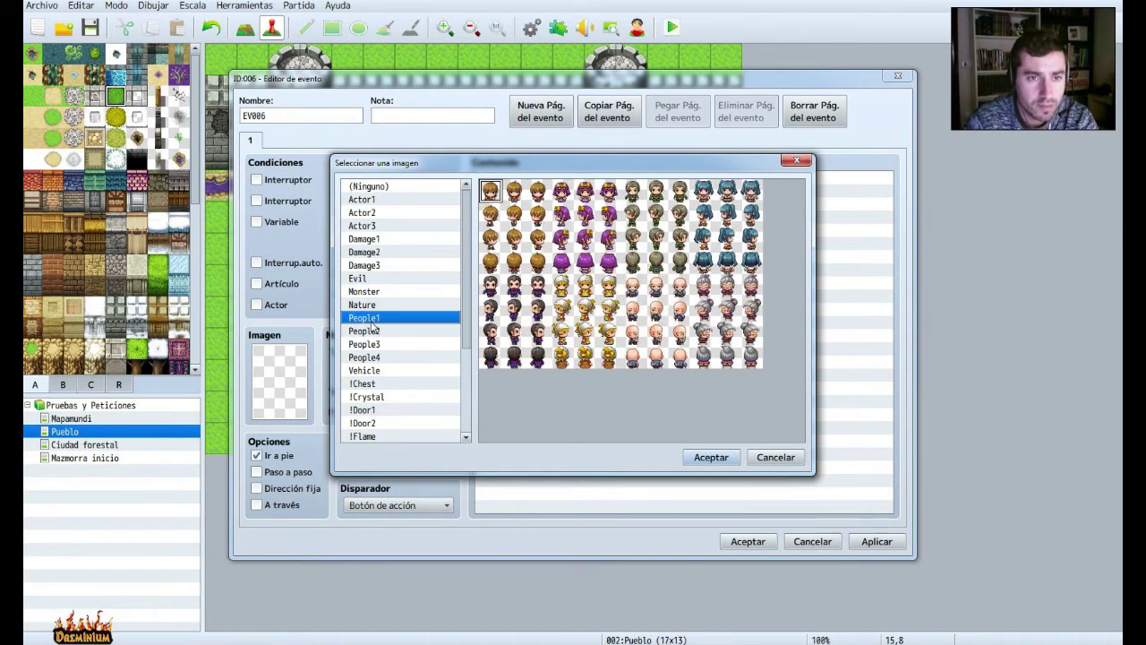
{"action": "left_click", "coordinate": [374, 329]}
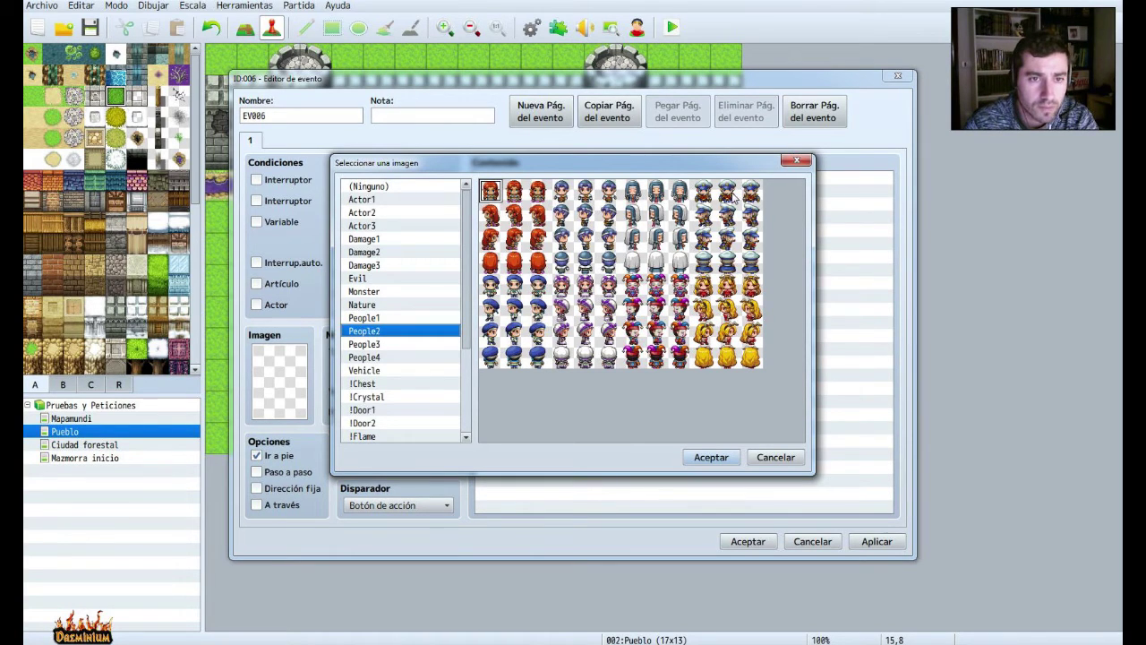
{"action": "key", "text": "Up"}
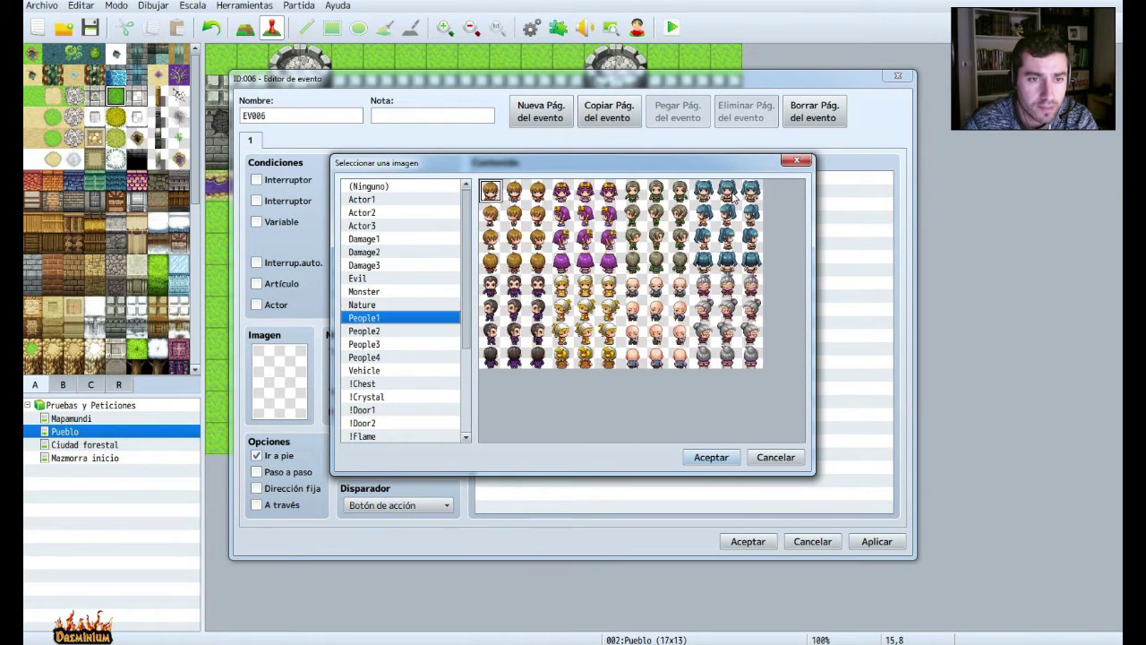
{"action": "double_click", "coordinate": [723, 293]}
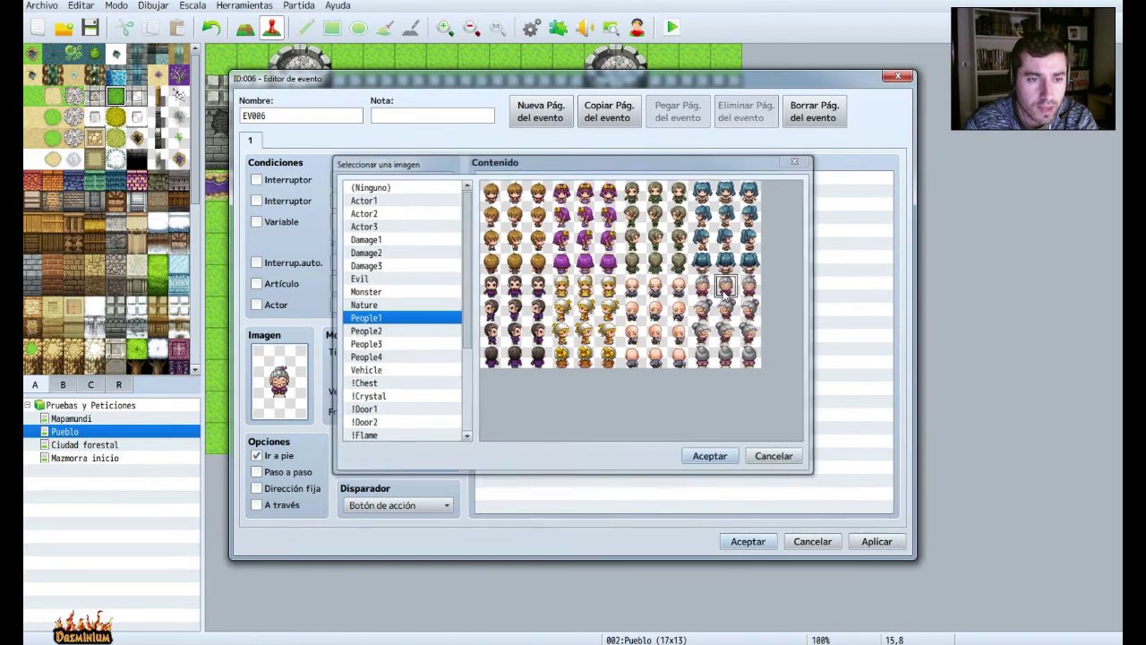
{"action": "left_click", "coordinate": [868, 543]}
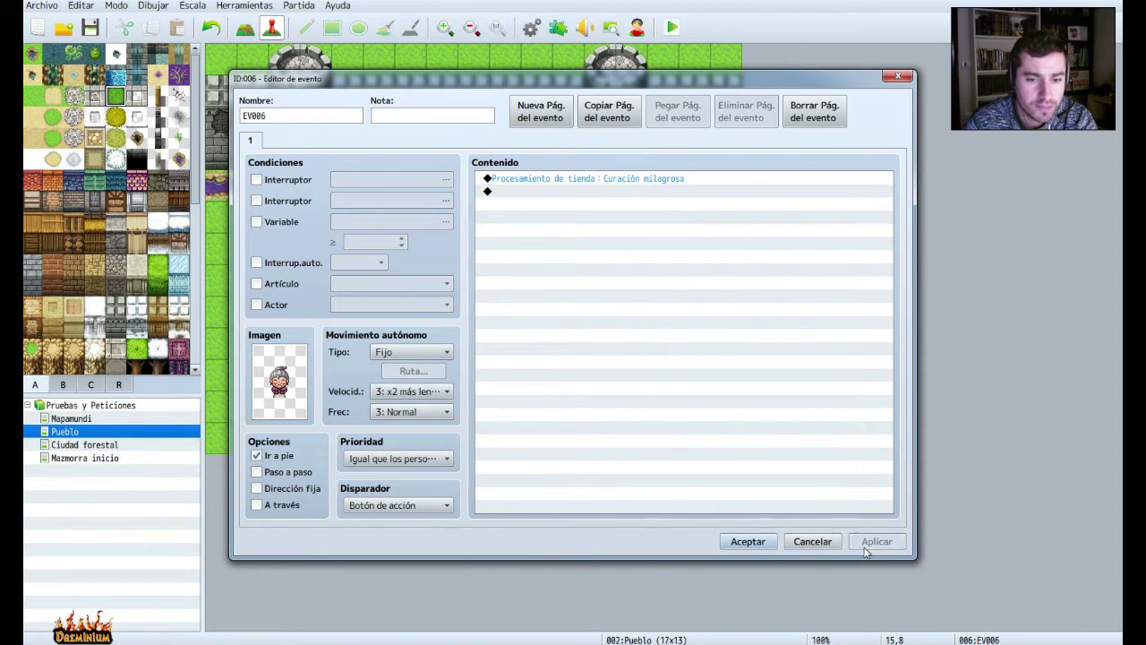
{"action": "left_click", "coordinate": [746, 543]}
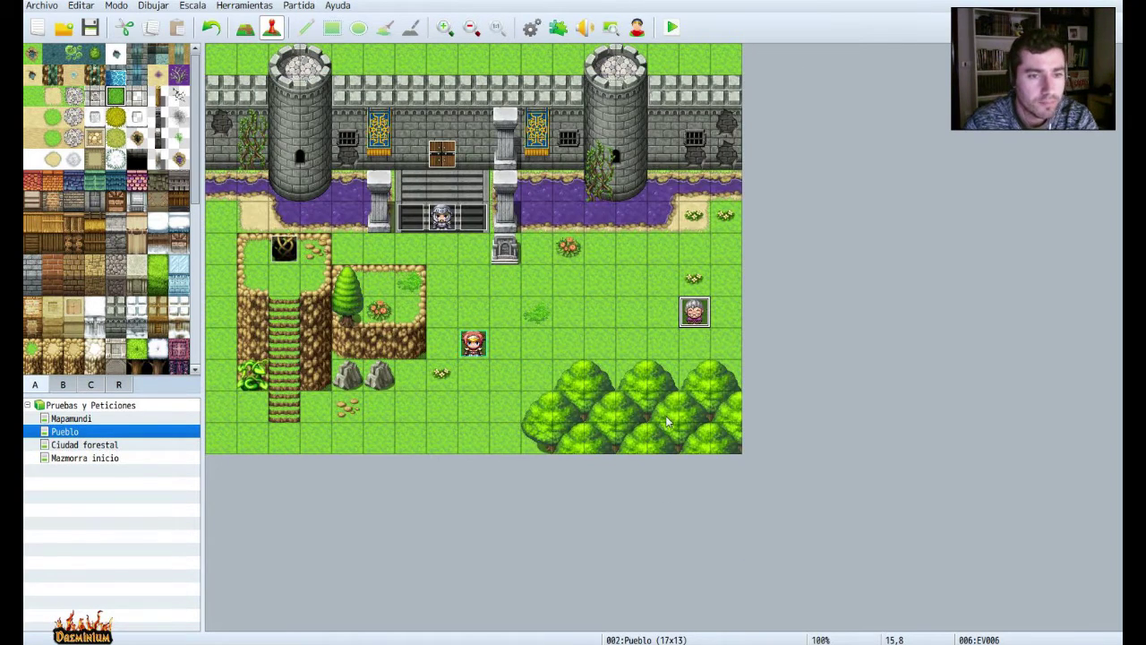
{"action": "left_click_drag", "start_coordinate": [699, 309], "coordinate": [698, 291]}
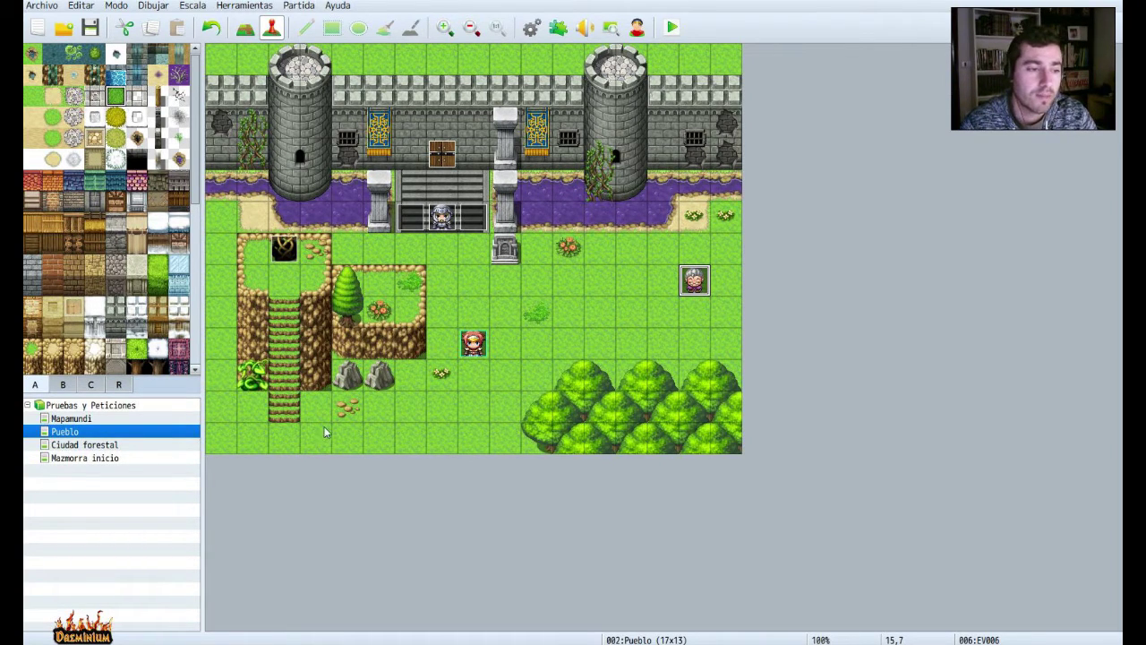
Create a new event on tile 4,11 with the purple bat image from the Monster set.
{"action": "left_click", "coordinate": [345, 414]}
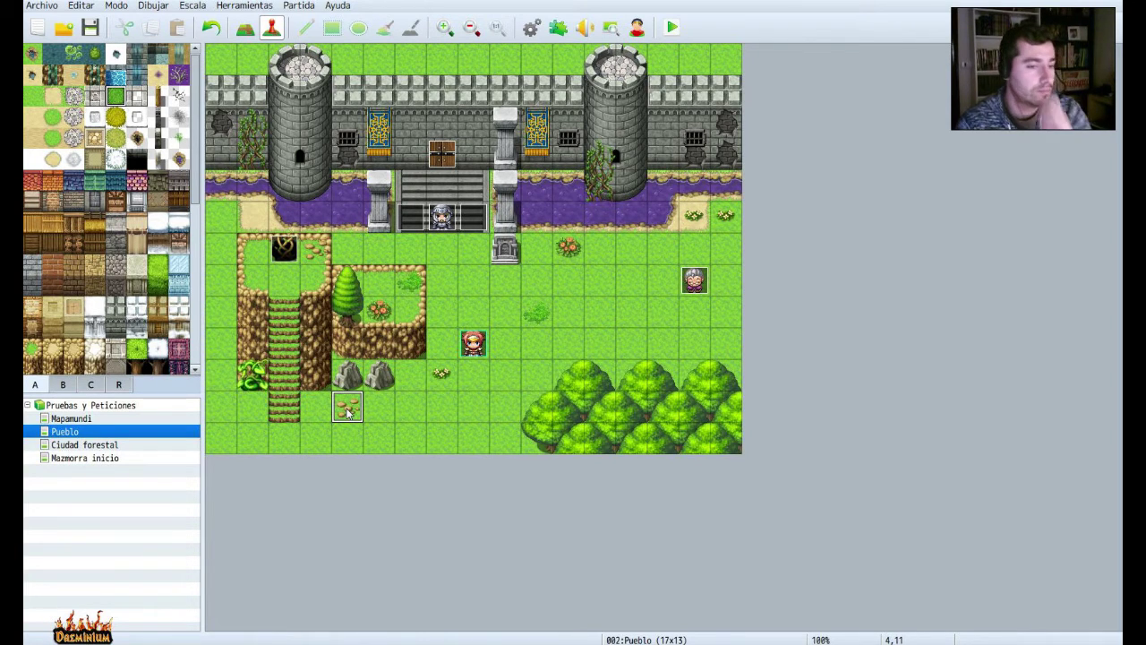
{"action": "right_click", "coordinate": [348, 411]}
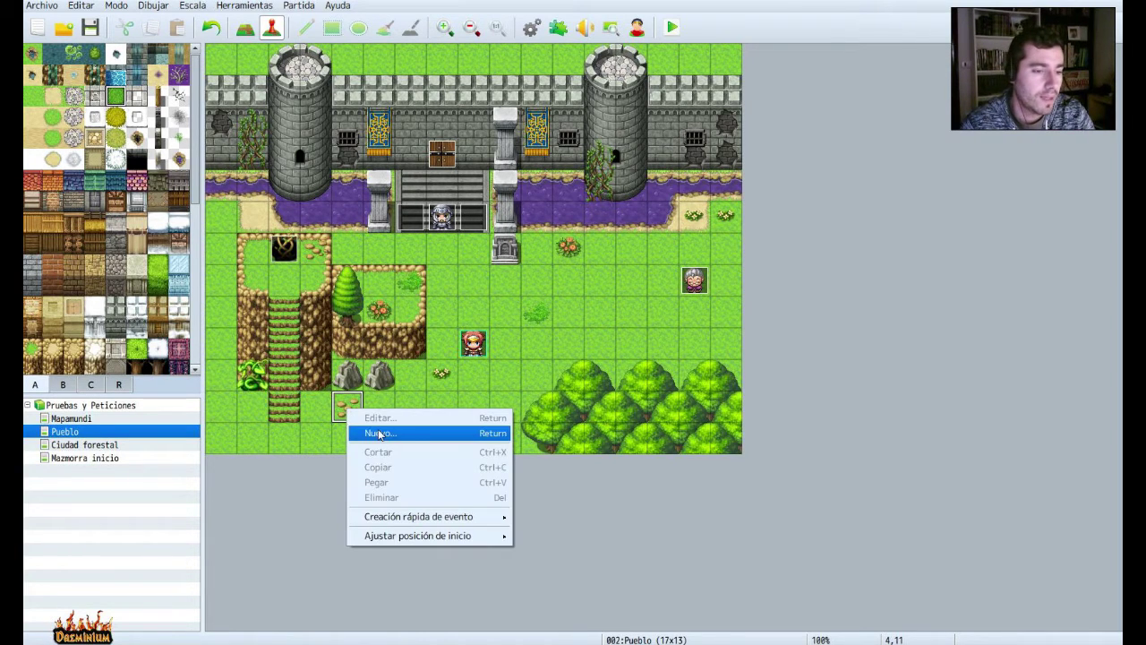
{"action": "left_click", "coordinate": [416, 434]}
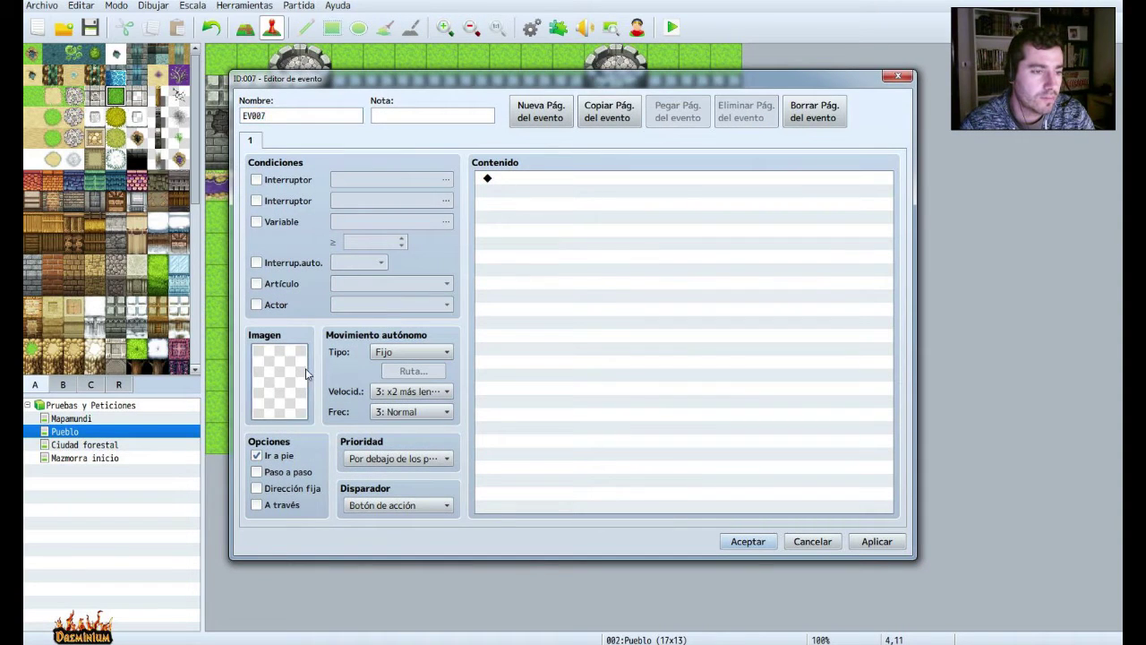
{"action": "double_click", "coordinate": [305, 371]}
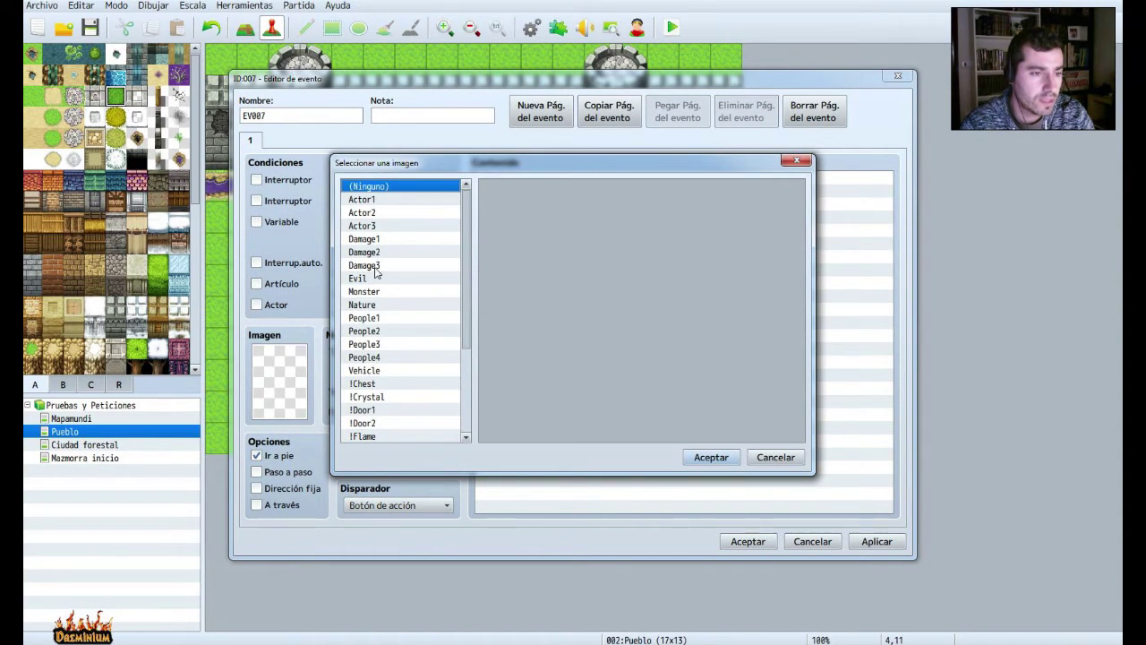
{"action": "left_click", "coordinate": [373, 294]}
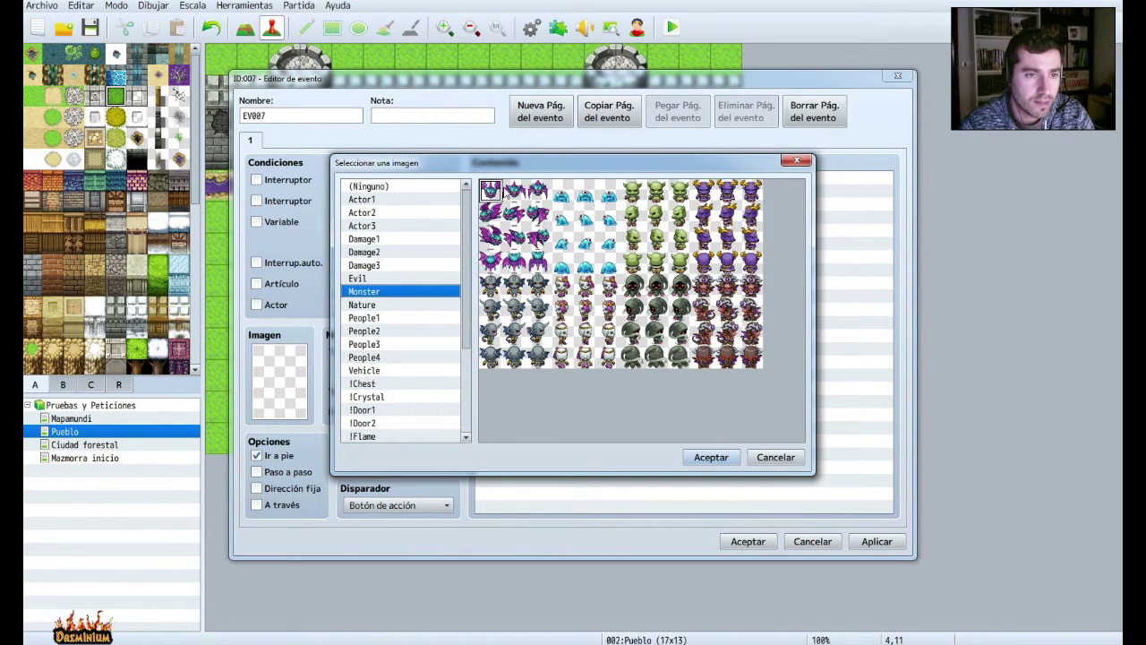
{"action": "left_click", "coordinate": [711, 458]}
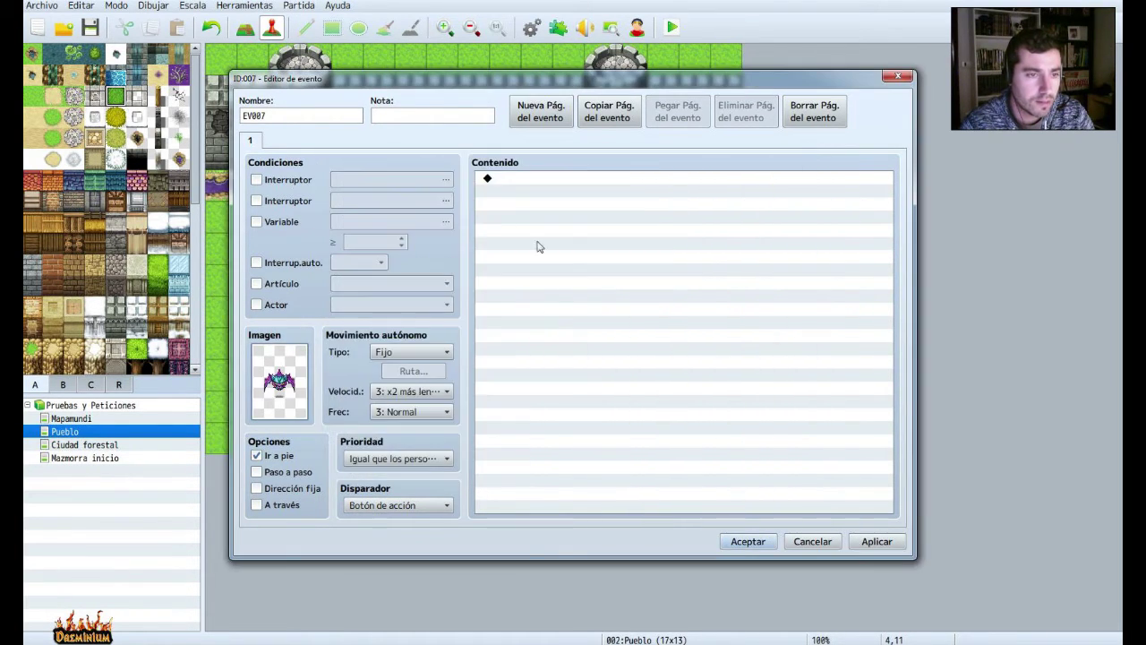
Add a Procesamiento de batalla command against the Murciélago*2 troop to the bat event, with Puede escapar enabled.
{"action": "double_click", "coordinate": [503, 182]}
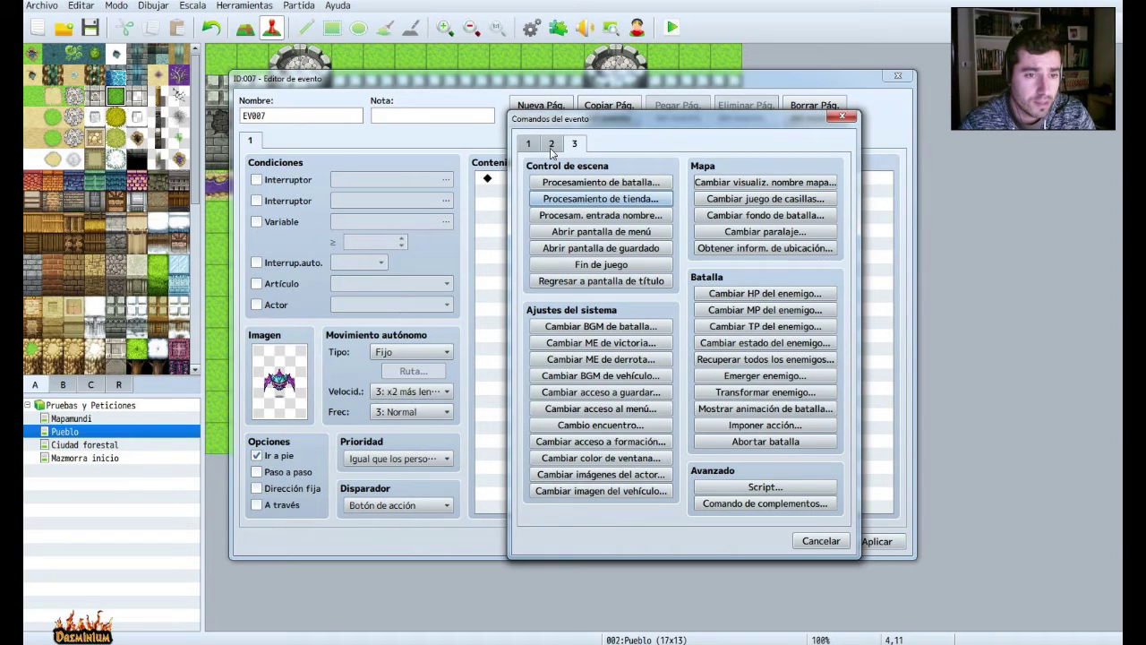
{"action": "left_click", "coordinate": [601, 181]}
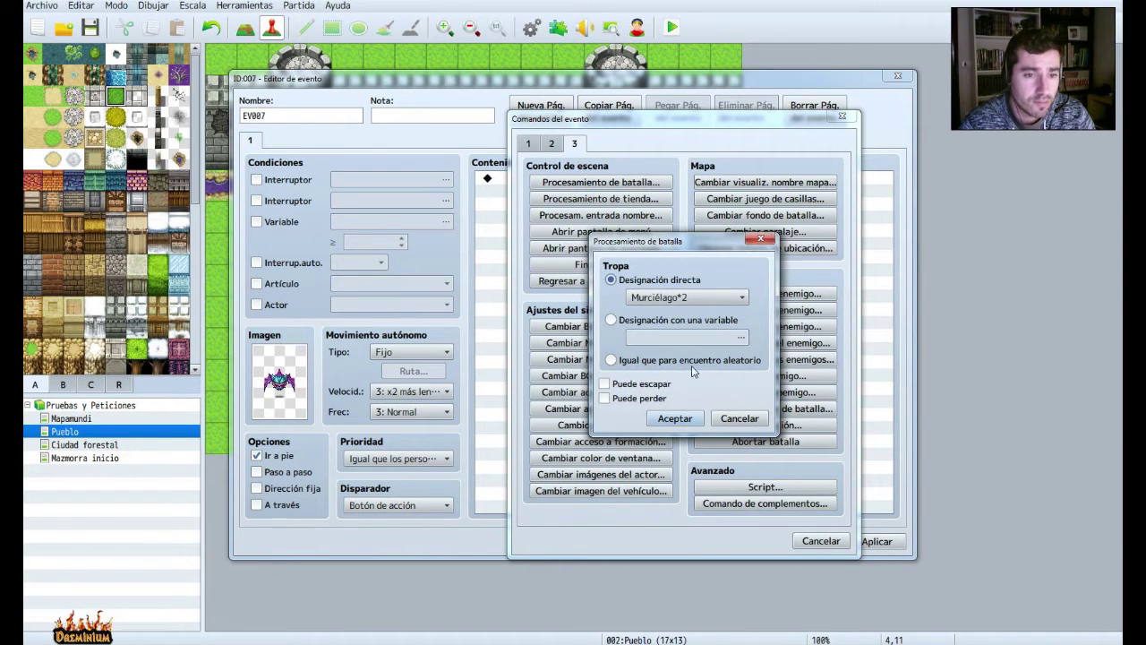
{"action": "left_click", "coordinate": [648, 386]}
{"action": "left_click", "coordinate": [653, 400]}
{"action": "left_click", "coordinate": [674, 419]}
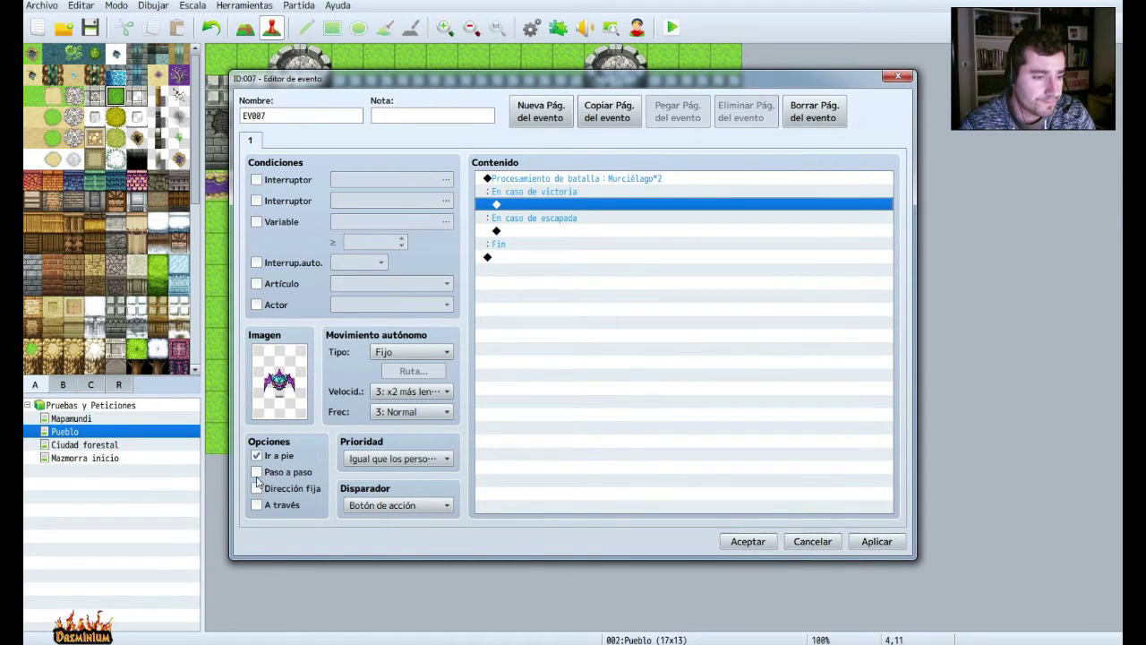
Set the bat event's autonomous movement type to Aleatorio and its trigger to Toque del evento.
{"action": "left_click", "coordinate": [427, 351]}
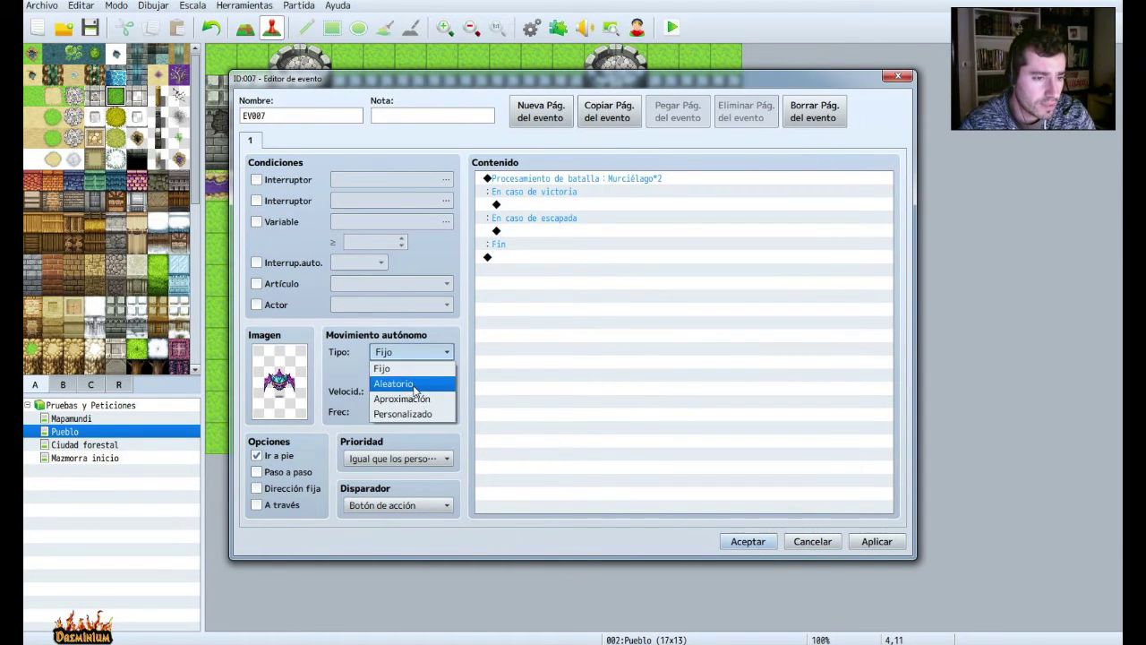
{"action": "left_click", "coordinate": [415, 384]}
{"action": "left_click", "coordinate": [407, 505]}
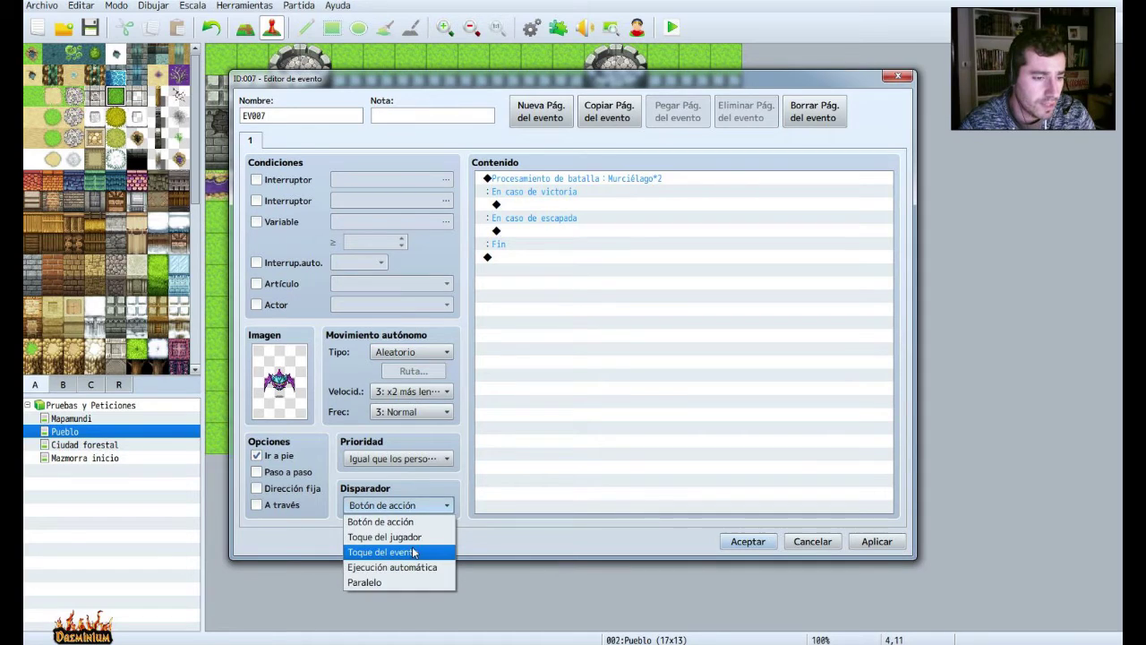
{"action": "left_click", "coordinate": [422, 553]}
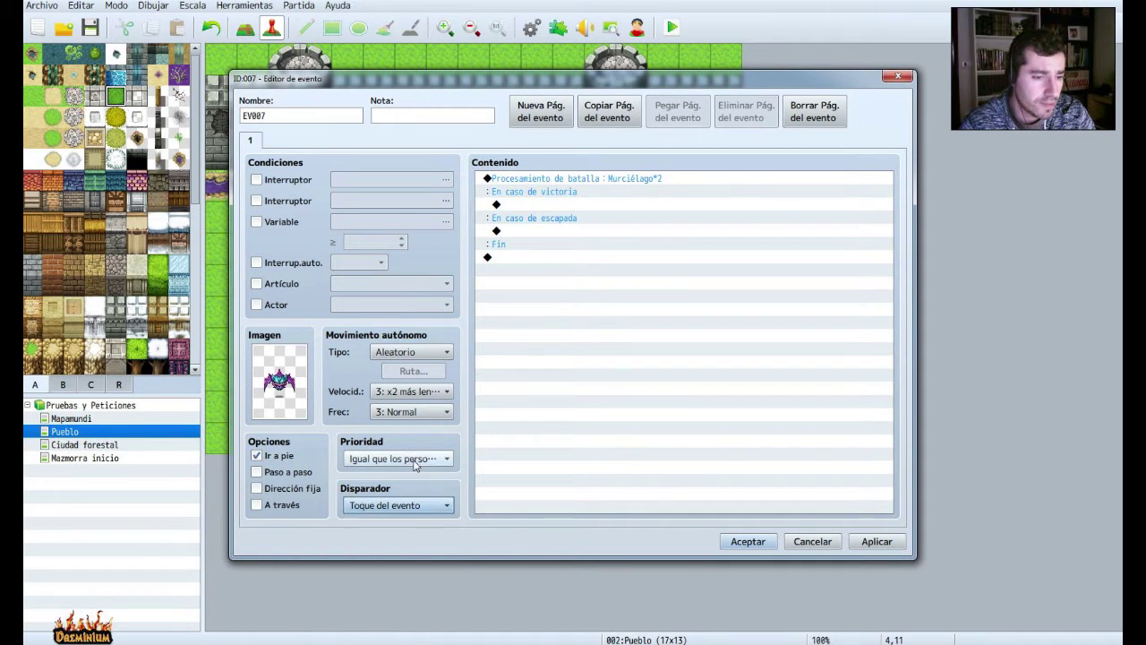
{"action": "left_click", "coordinate": [414, 508]}
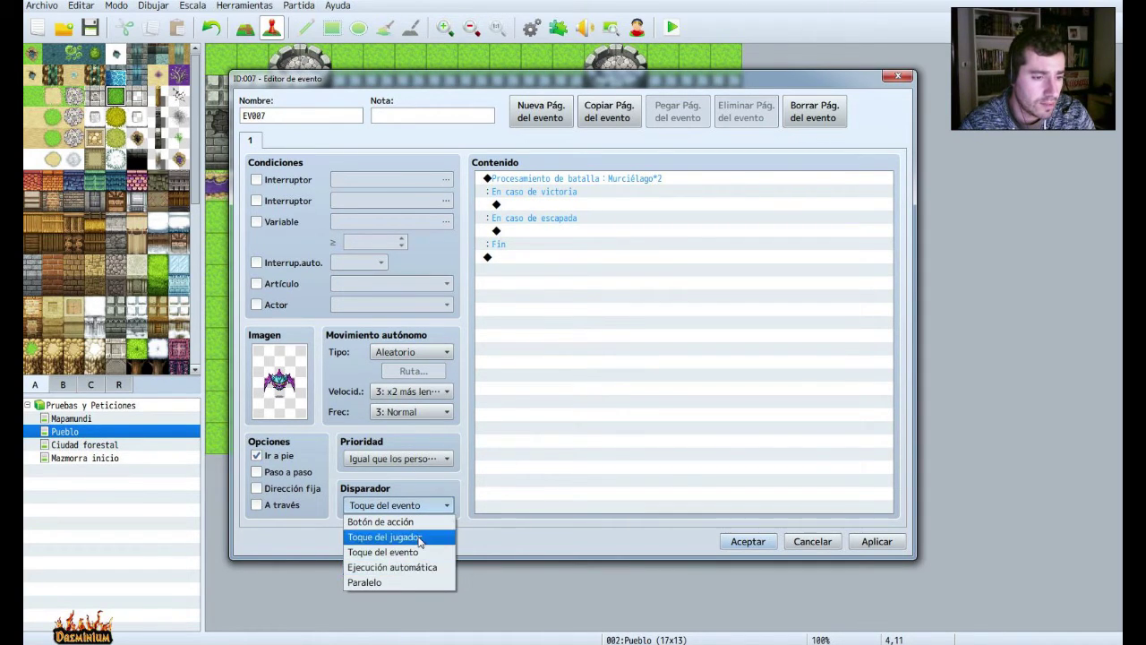
{"action": "left_click", "coordinate": [419, 537]}
{"action": "left_click", "coordinate": [421, 507]}
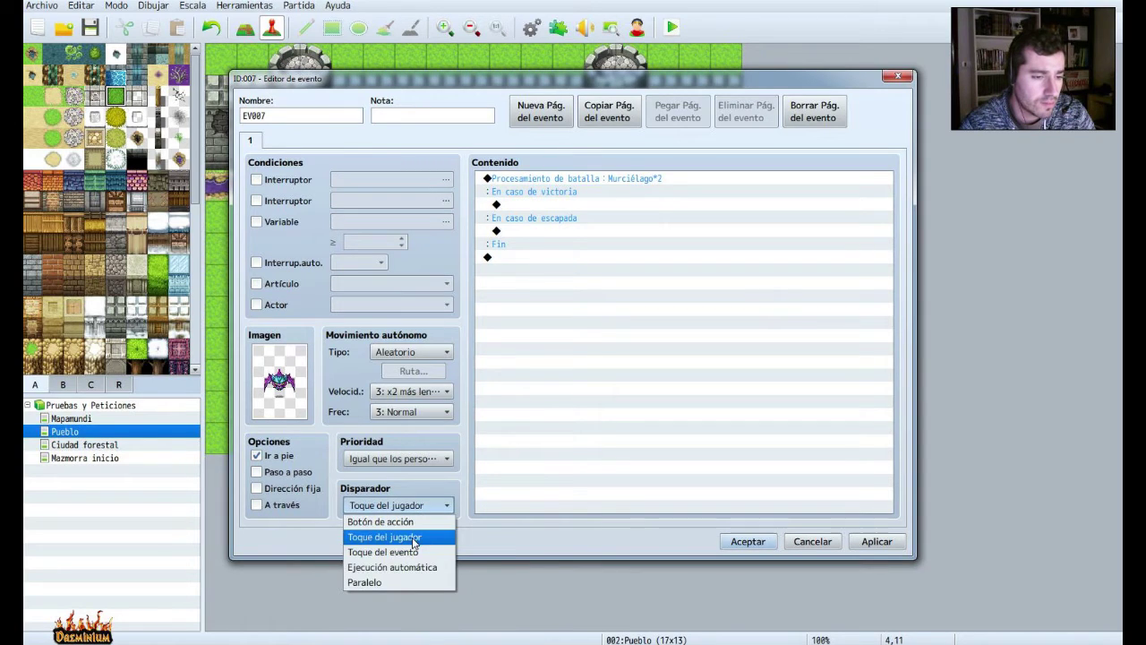
{"action": "left_click", "coordinate": [413, 553]}
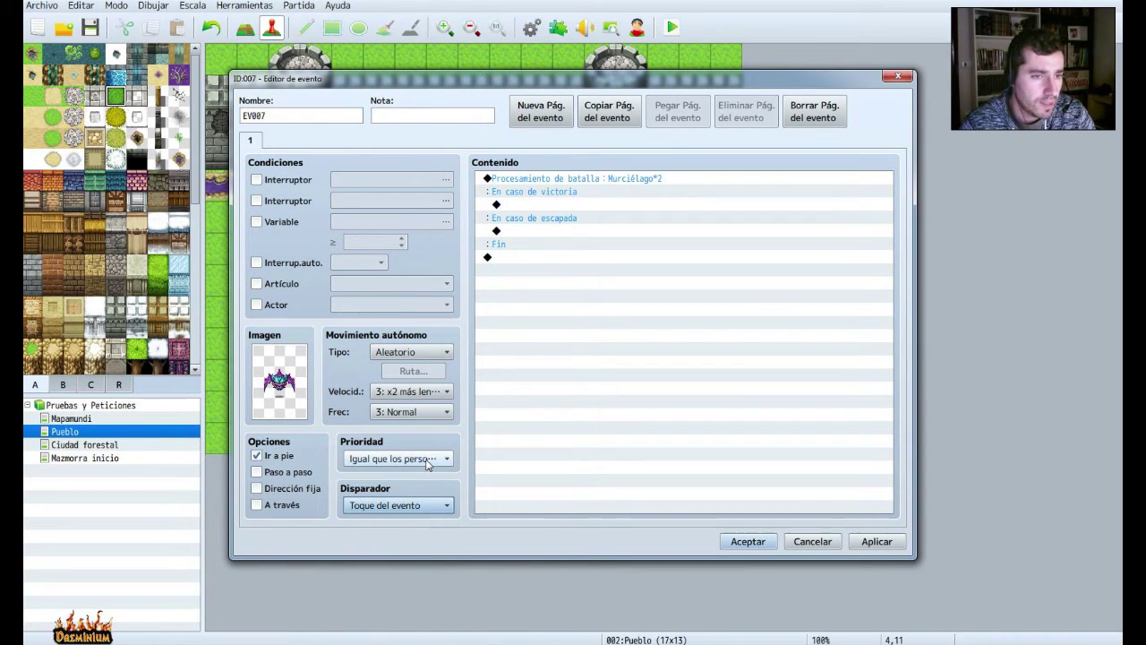
Add a Cambiar oro command increasing gold by 10 in the battle's victory branch and save the bat event.
{"action": "double_click", "coordinate": [525, 208]}
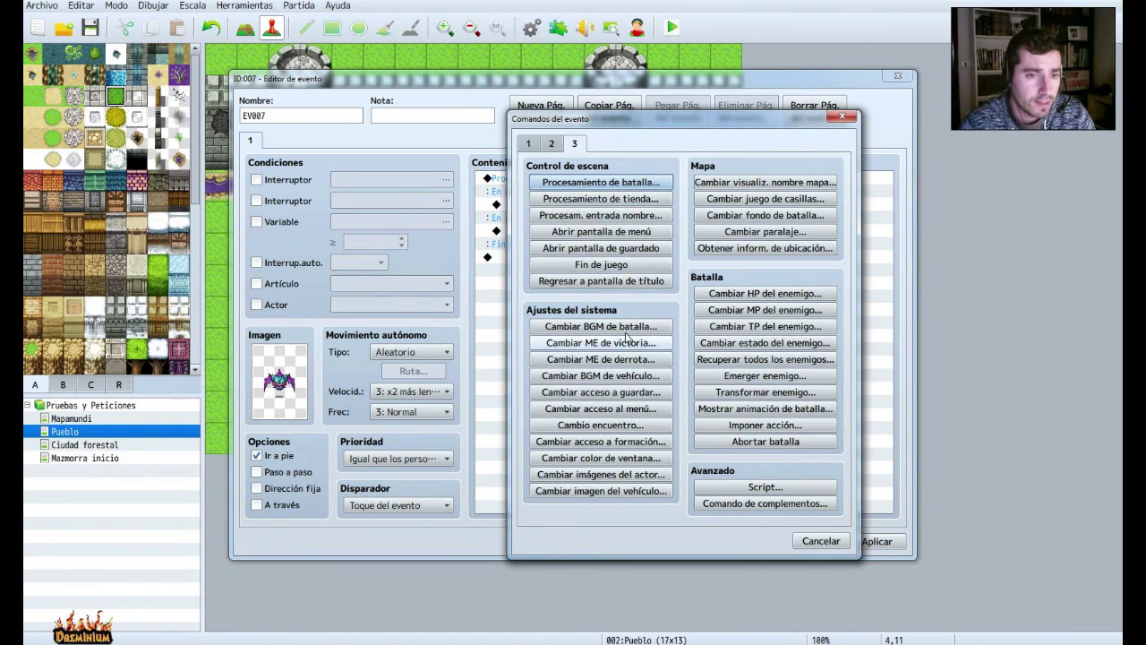
{"action": "left_click", "coordinate": [535, 143]}
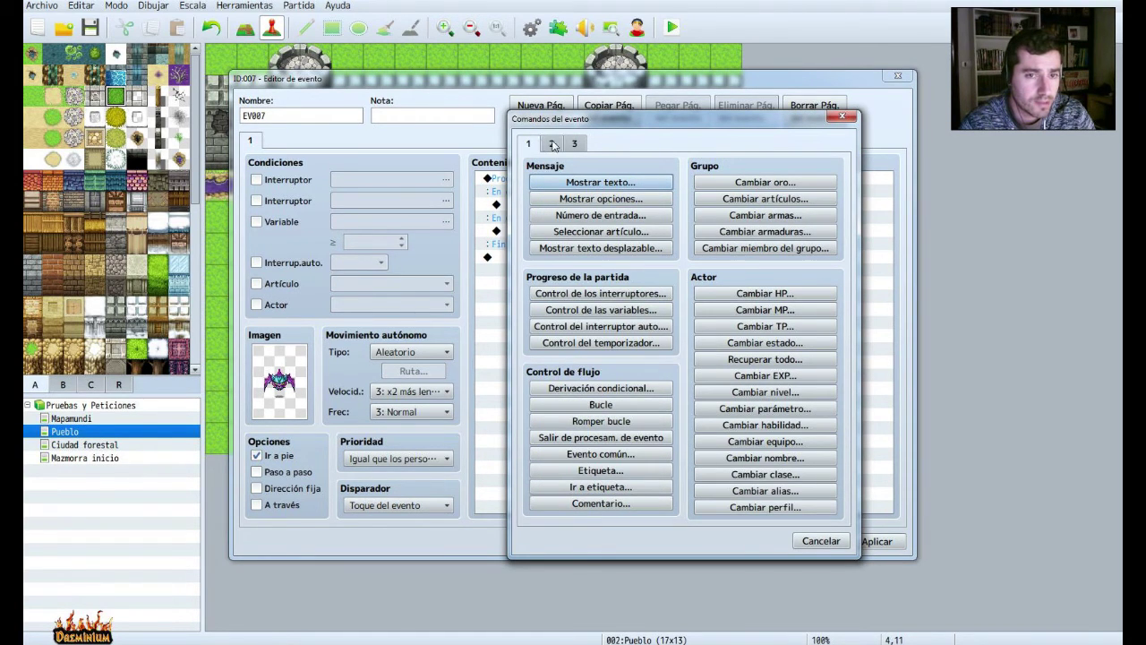
{"action": "left_click", "coordinate": [742, 183]}
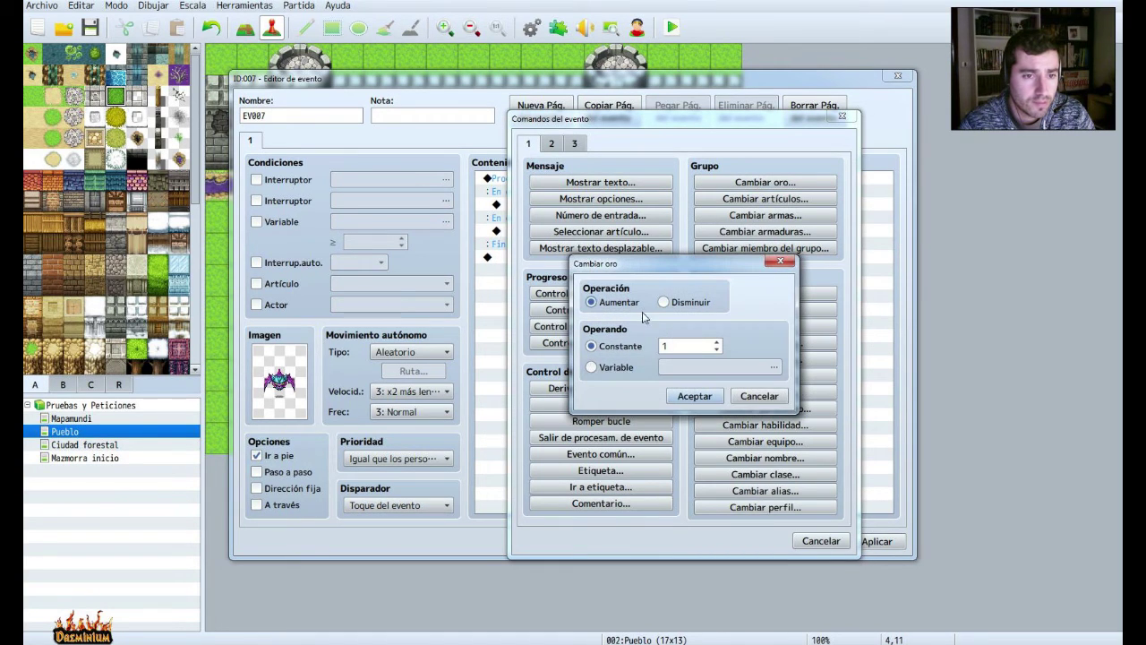
{"action": "key", "text": "Tab"}
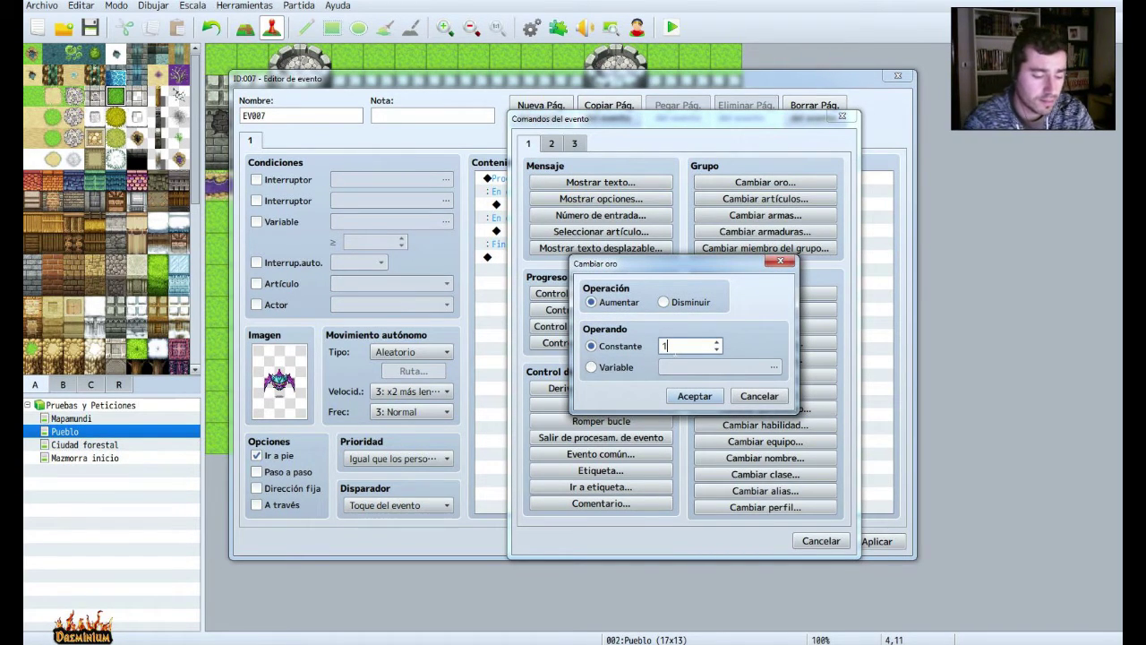
{"action": "type", "text": "10"}
{"action": "left_click", "coordinate": [694, 396]}
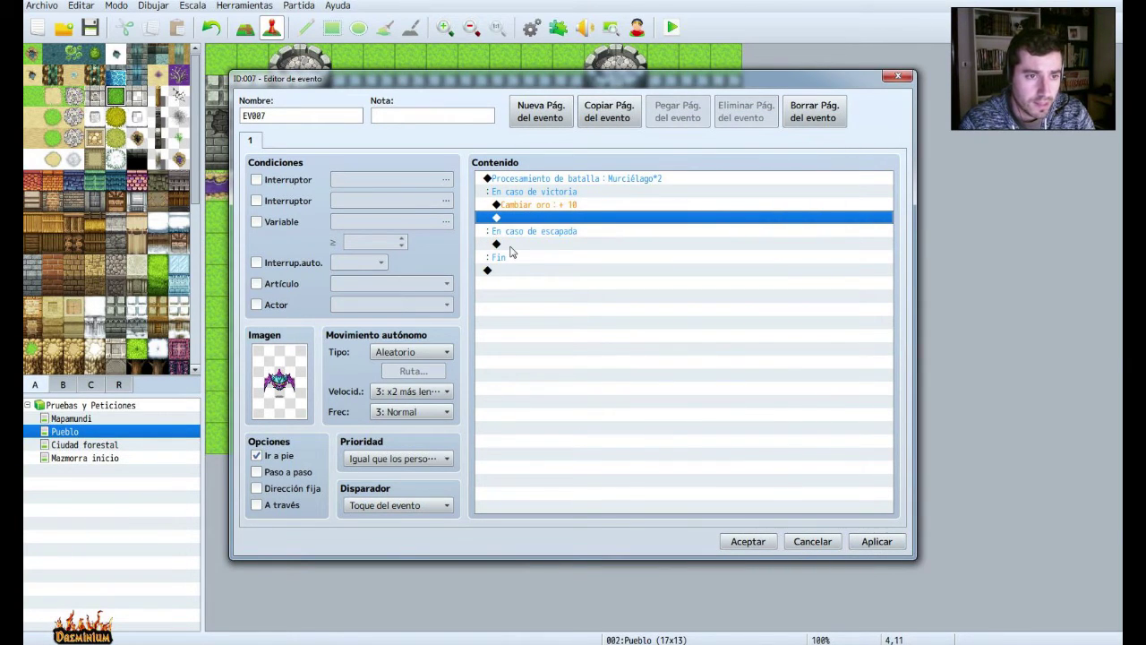
{"action": "left_click", "coordinate": [877, 541]}
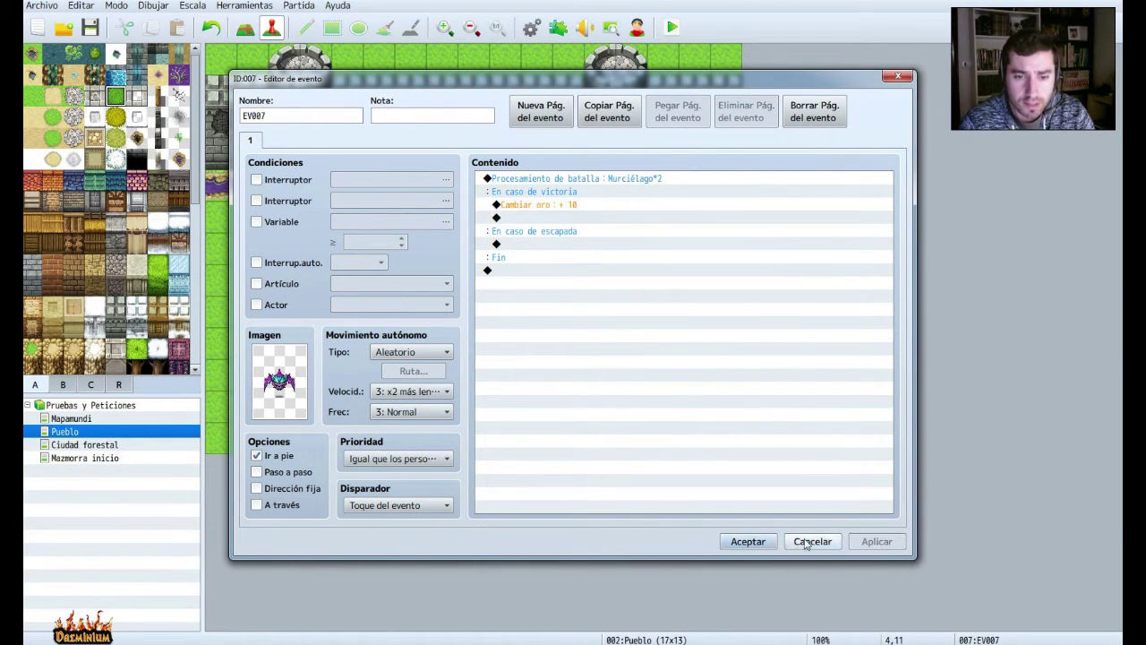
{"action": "left_click", "coordinate": [747, 541]}
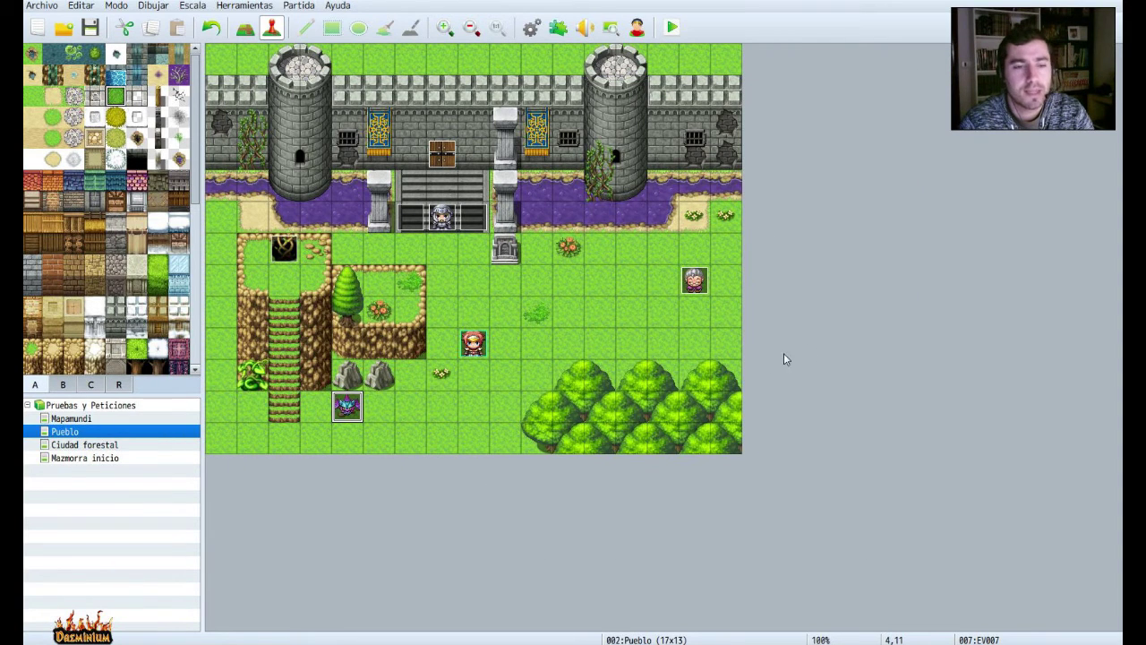
Quick-create a Tesoro event on tile 0,5 of the Pueblo map containing the weapon Espada.
{"action": "right_click", "coordinate": [597, 242]}
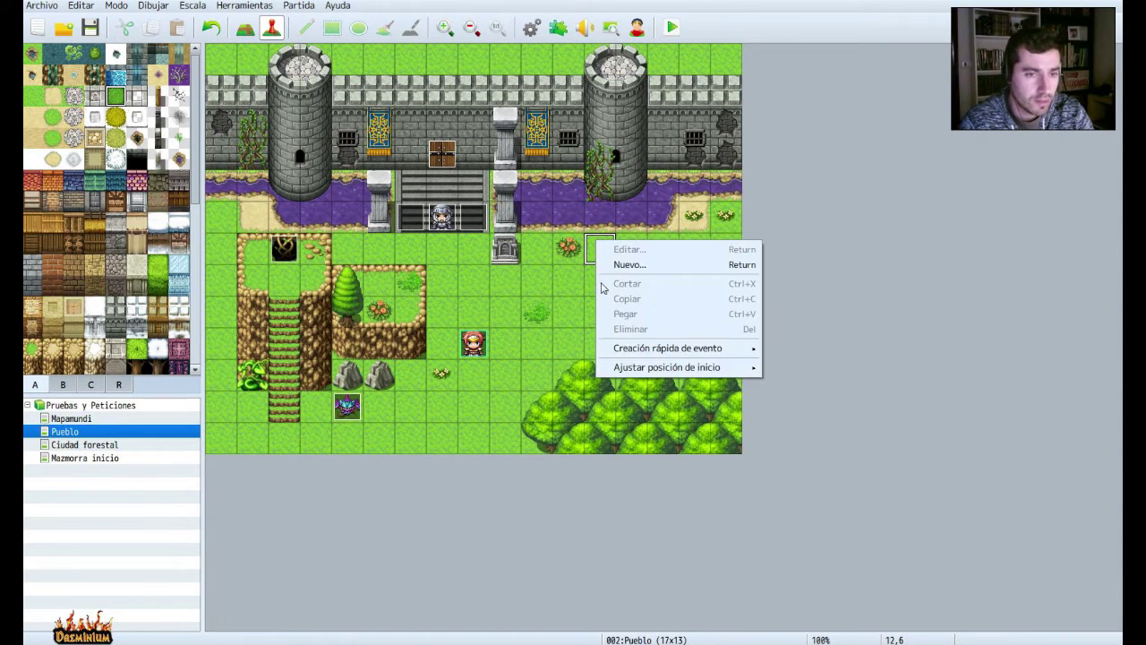
{"action": "mouse_move", "coordinate": [642, 371]}
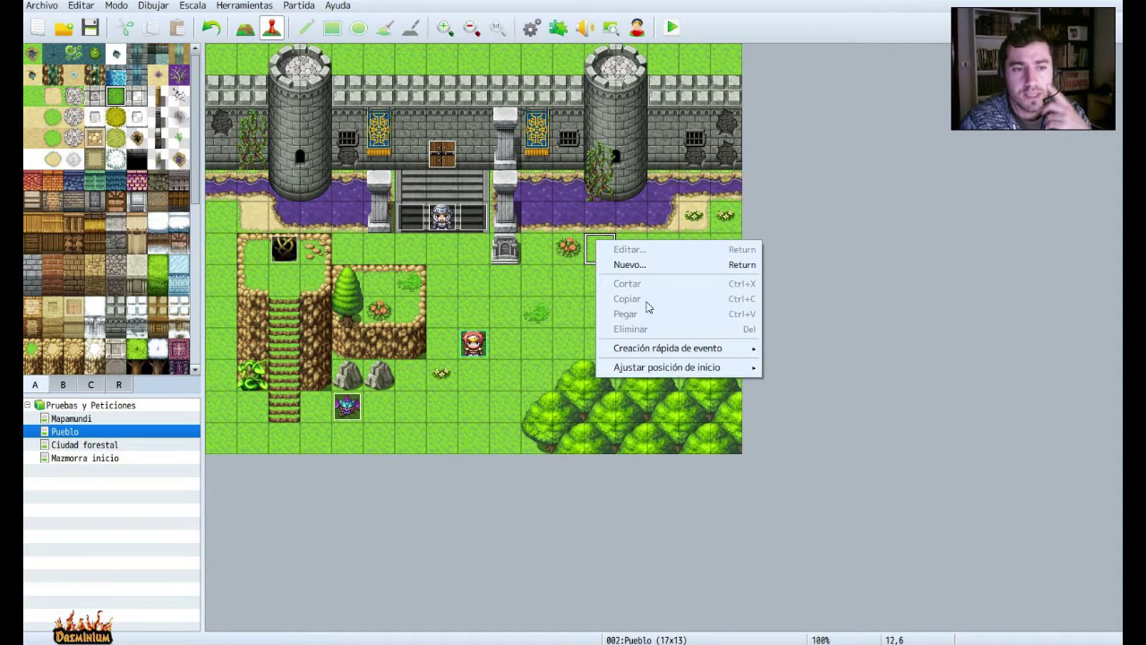
{"action": "right_click", "coordinate": [229, 213]}
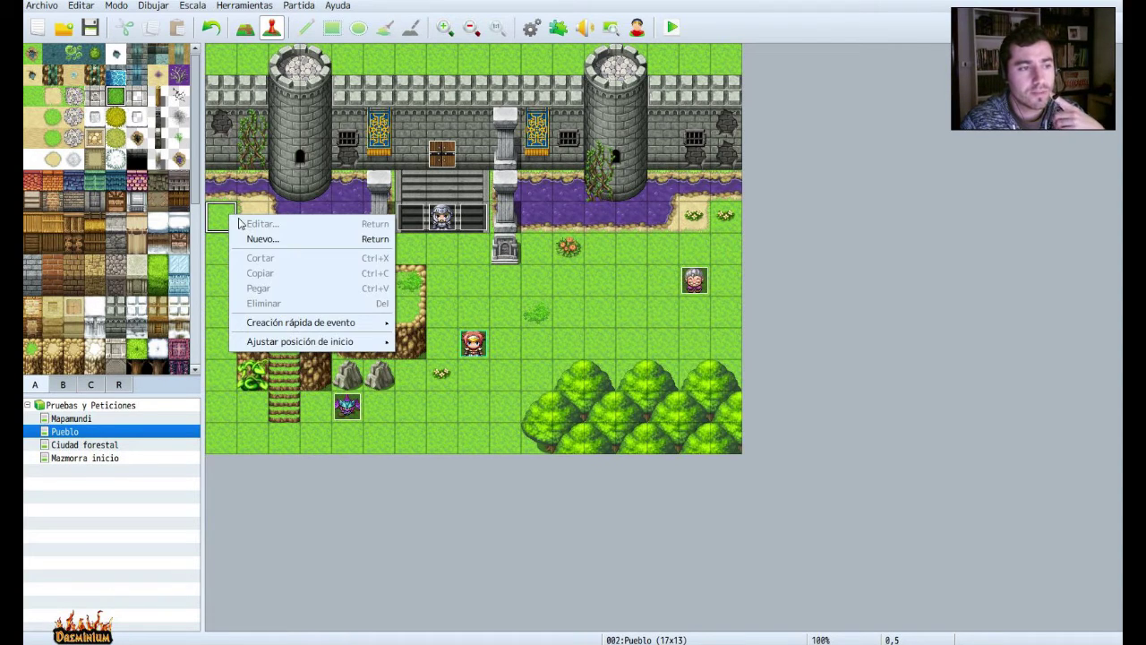
{"action": "mouse_move", "coordinate": [289, 341]}
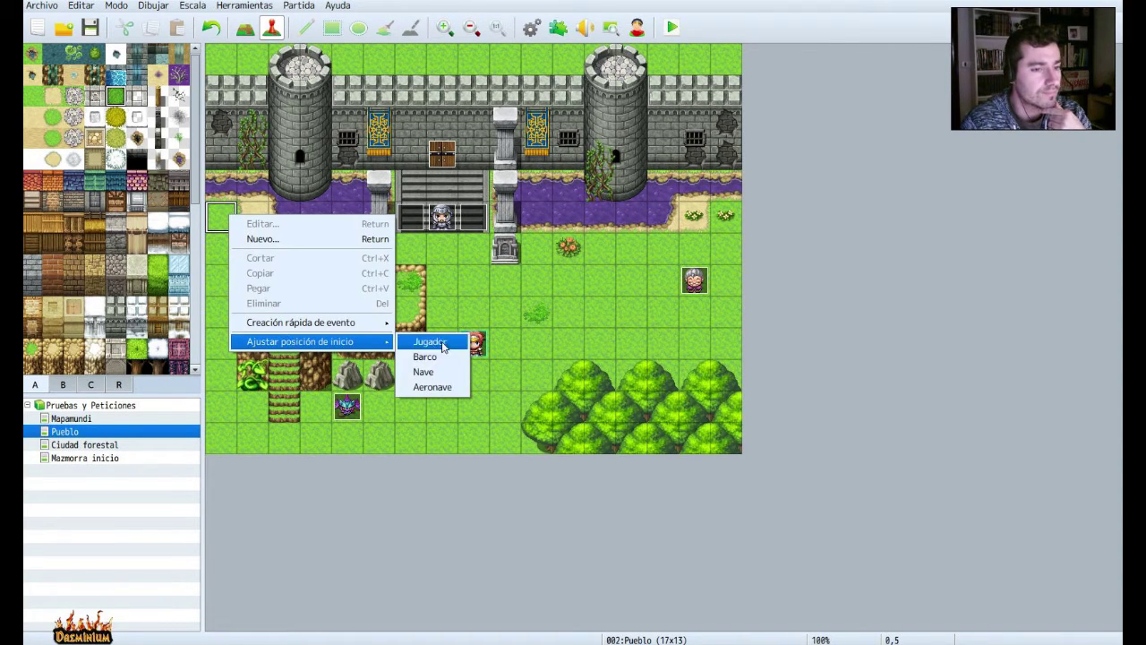
{"action": "mouse_move", "coordinate": [340, 325]}
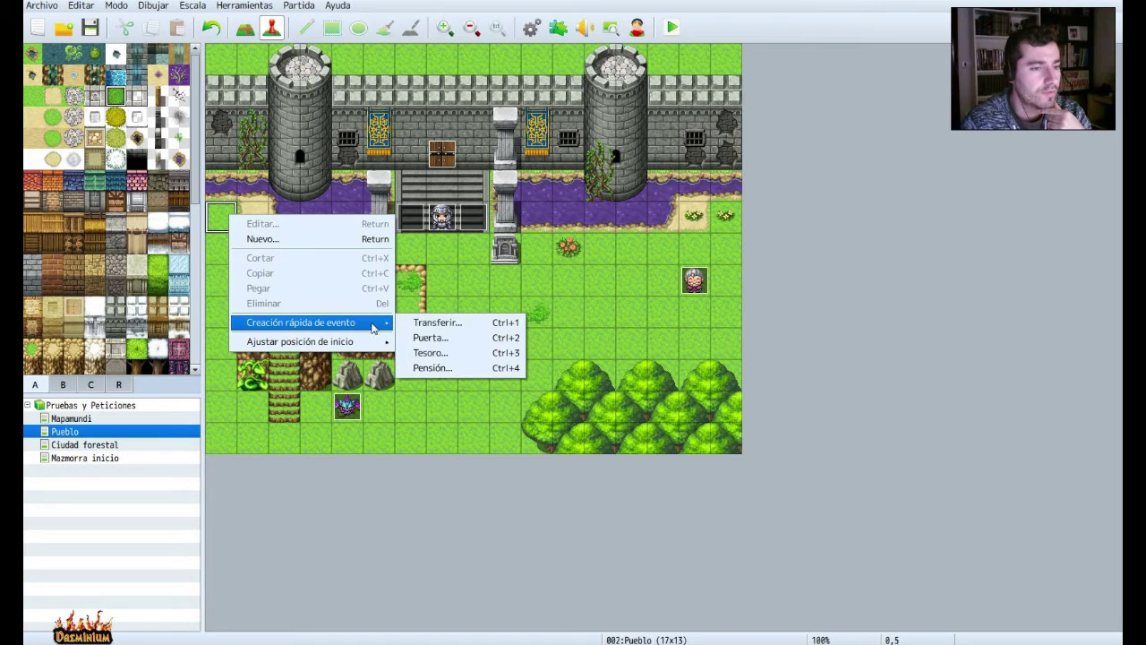
{"action": "left_click", "coordinate": [430, 352]}
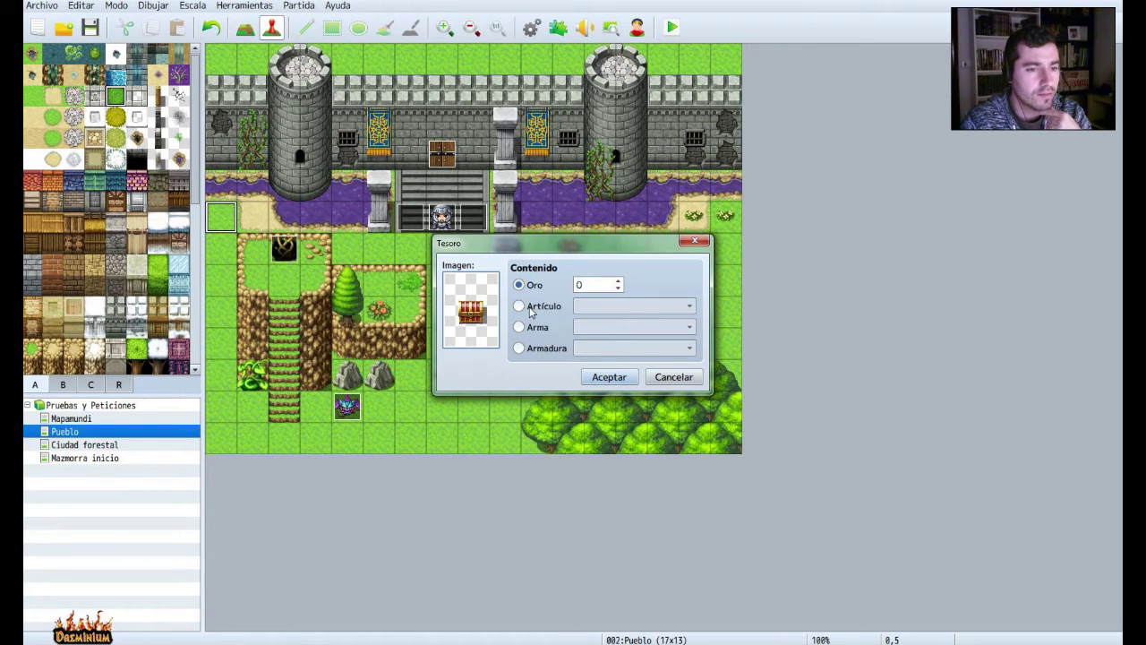
{"action": "left_click", "coordinate": [529, 307]}
{"action": "left_click", "coordinate": [519, 327]}
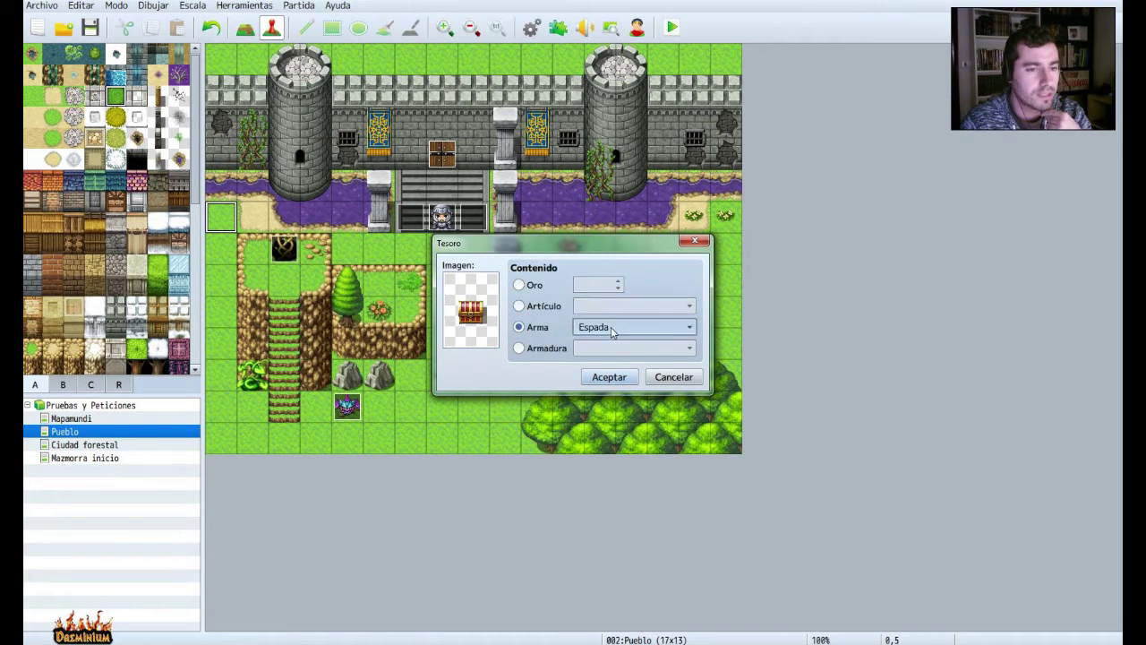
{"action": "left_click", "coordinate": [627, 327]}
{"action": "left_click", "coordinate": [600, 346]}
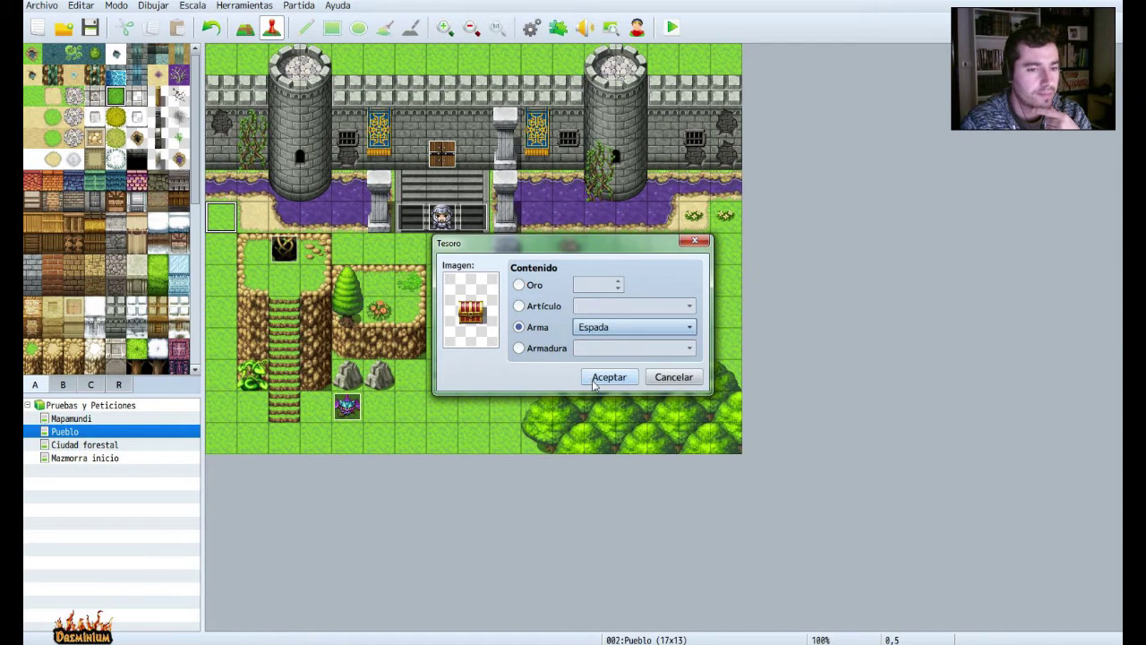
{"action": "left_click", "coordinate": [595, 382]}
Examine the database settings of the Murciélago enemy, the Murciélago*2 troop, the first actor and the Espada weapon's attack.
{"action": "left_click", "coordinate": [351, 412]}
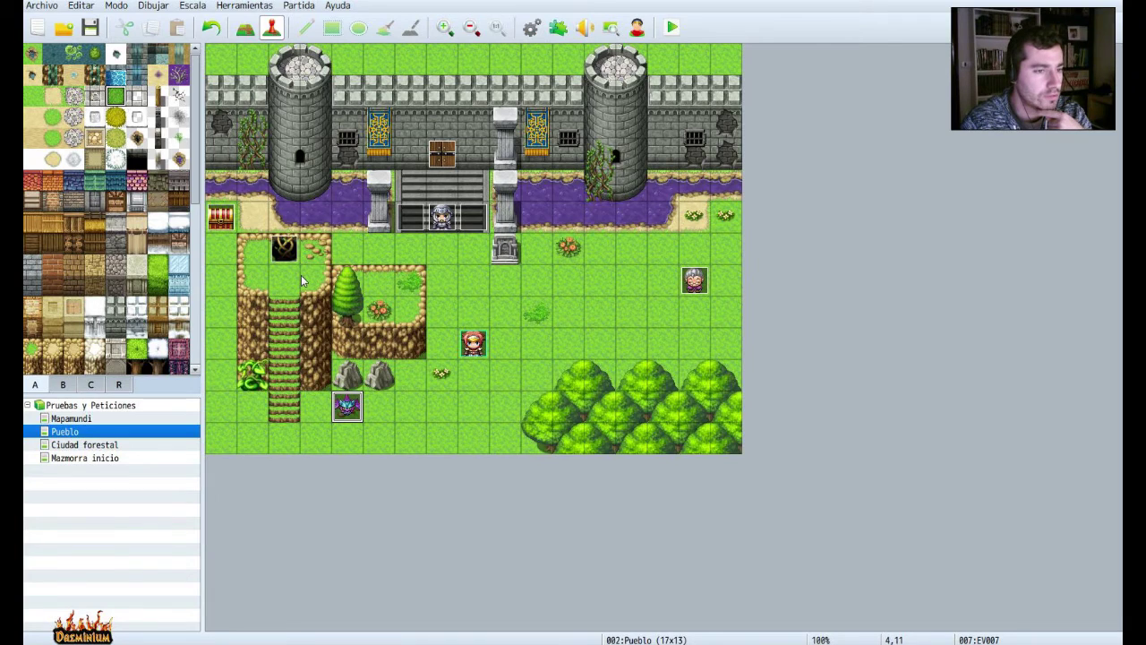
{"action": "key", "text": "F9"}
{"action": "left_click", "coordinate": [236, 231]}
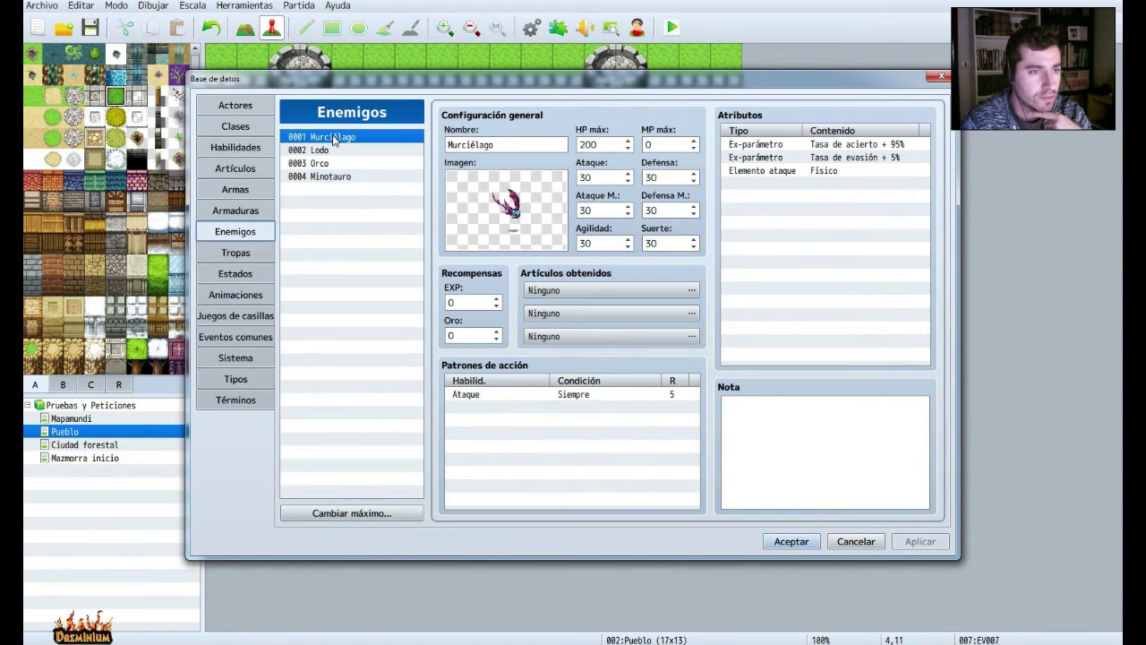
{"action": "left_click", "coordinate": [601, 144]}
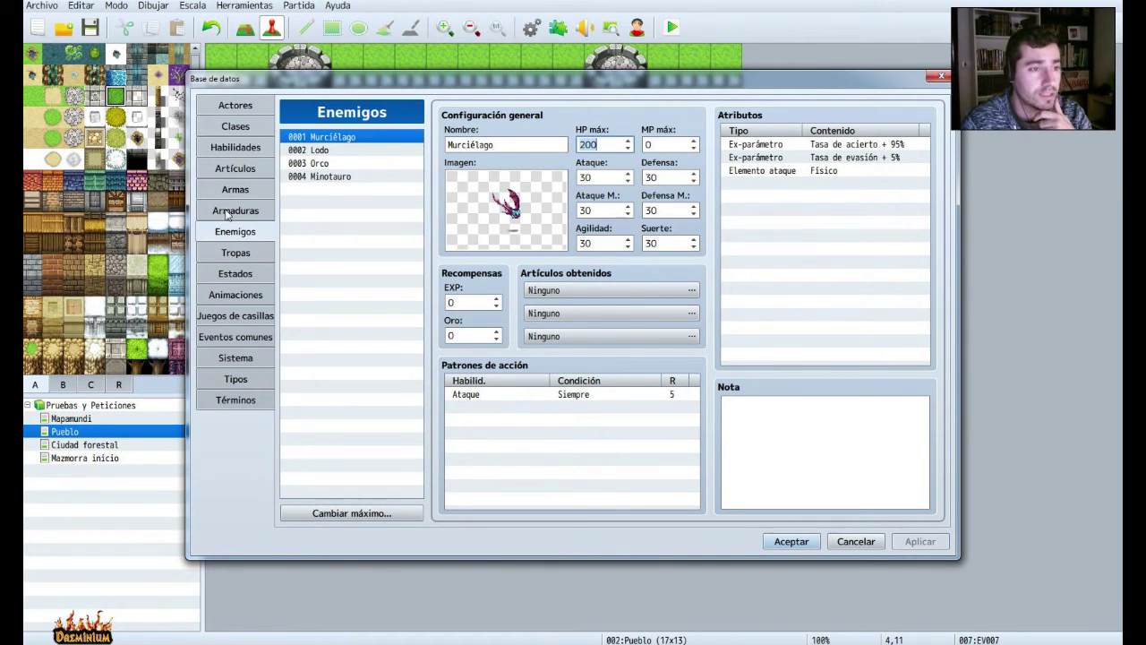
{"action": "left_click", "coordinate": [235, 252]}
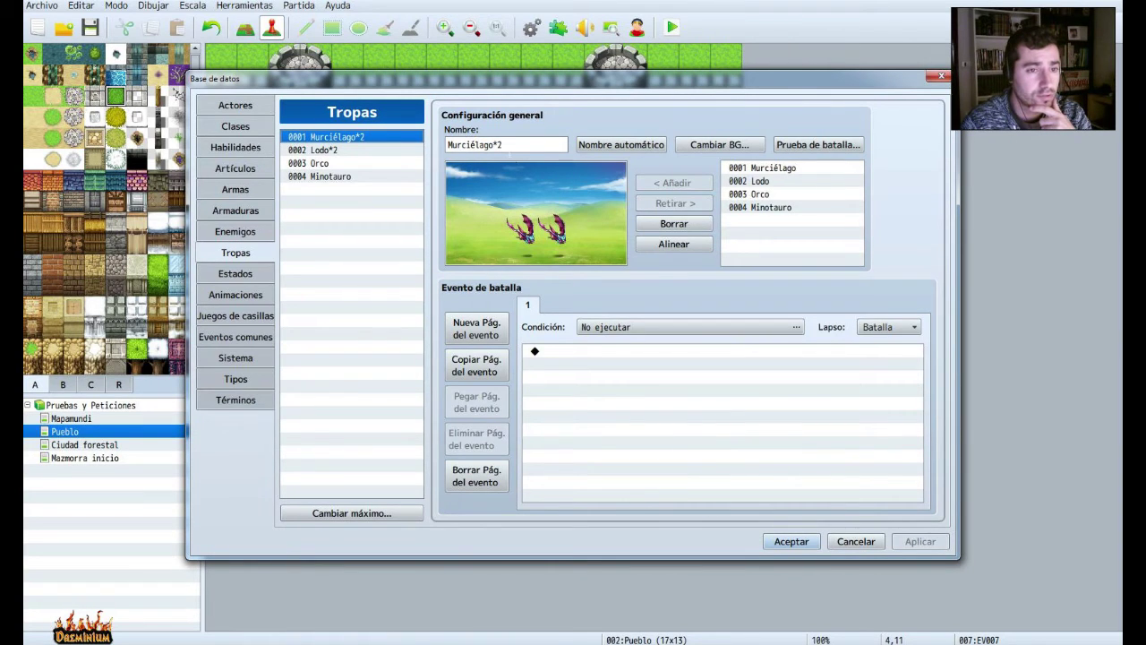
{"action": "left_click", "coordinate": [242, 107]}
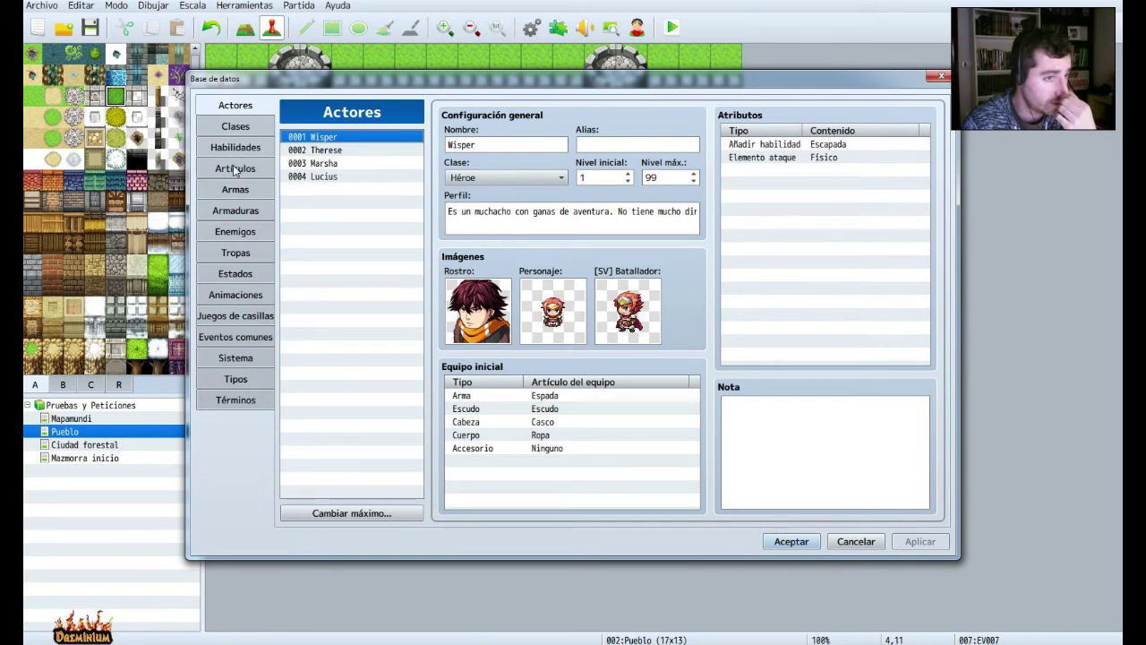
{"action": "left_click", "coordinate": [235, 187]}
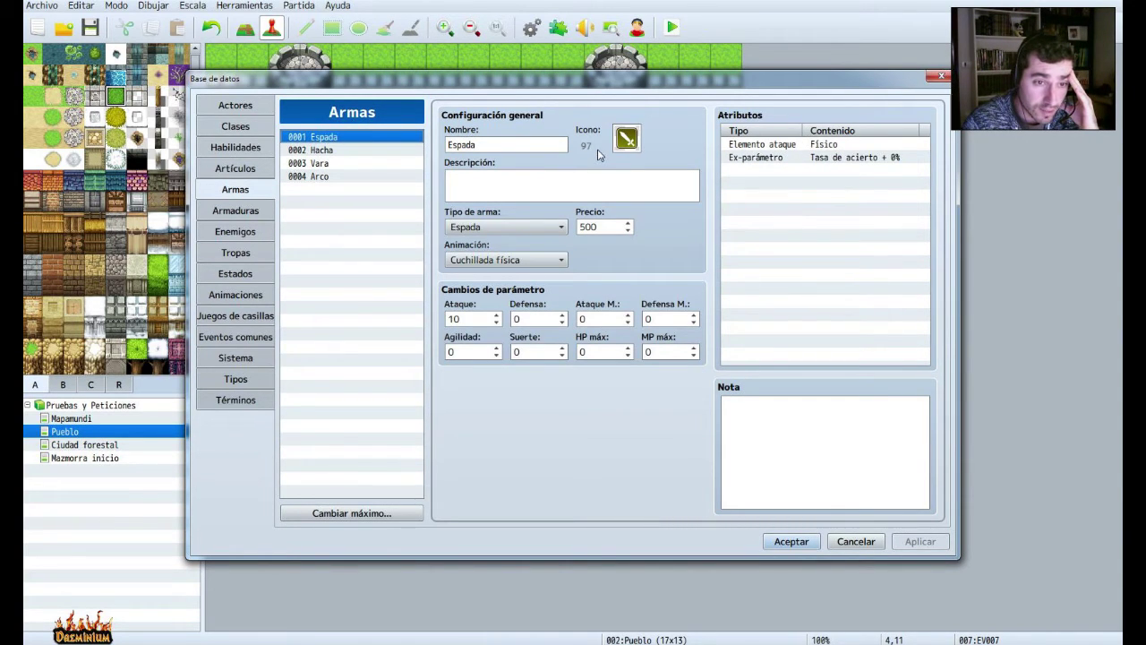
{"action": "left_click_drag", "start_coordinate": [462, 319], "coordinate": [436, 320]}
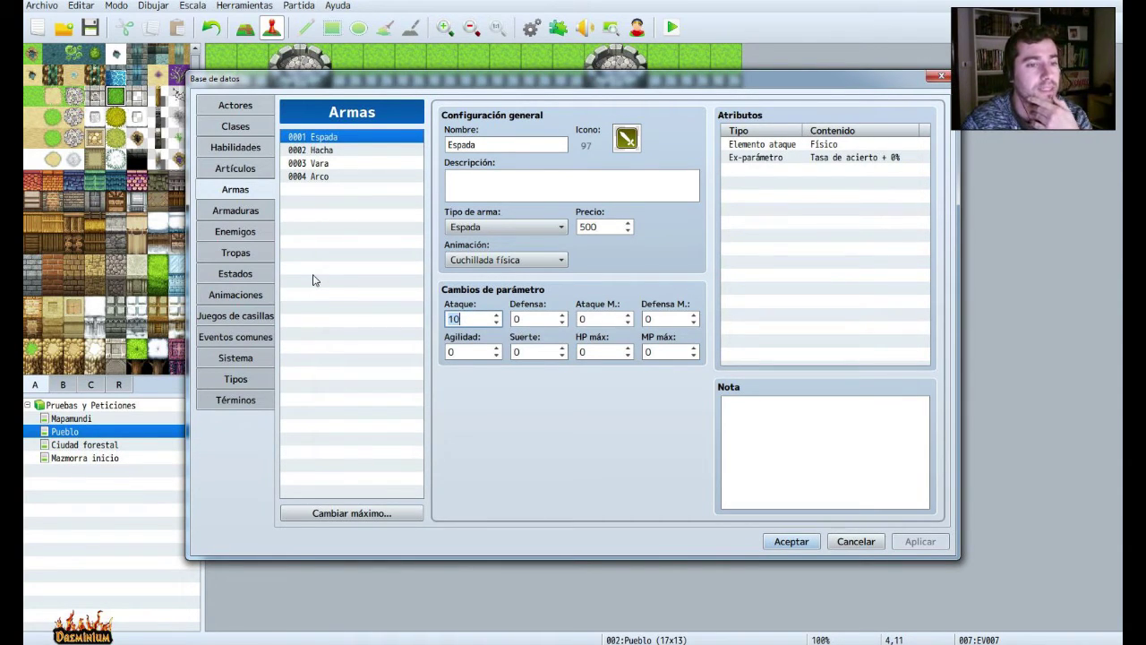
{"action": "left_click", "coordinate": [455, 320]}
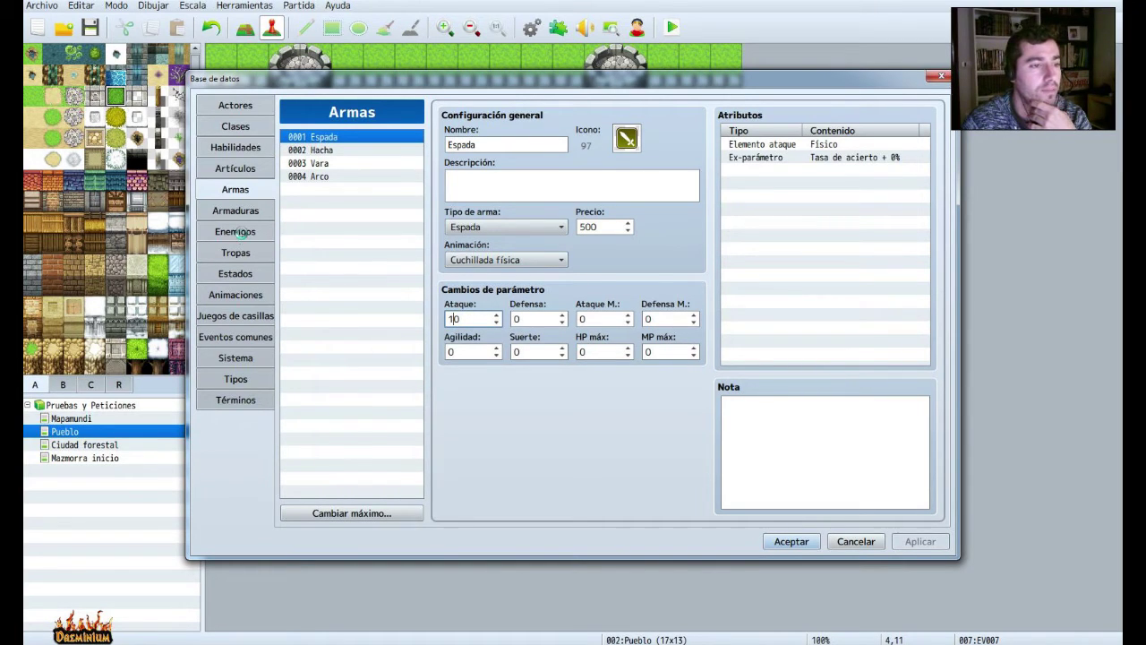
Set the Murciélago enemy's HP máx to 50 in the database.
{"action": "left_click", "coordinate": [240, 235]}
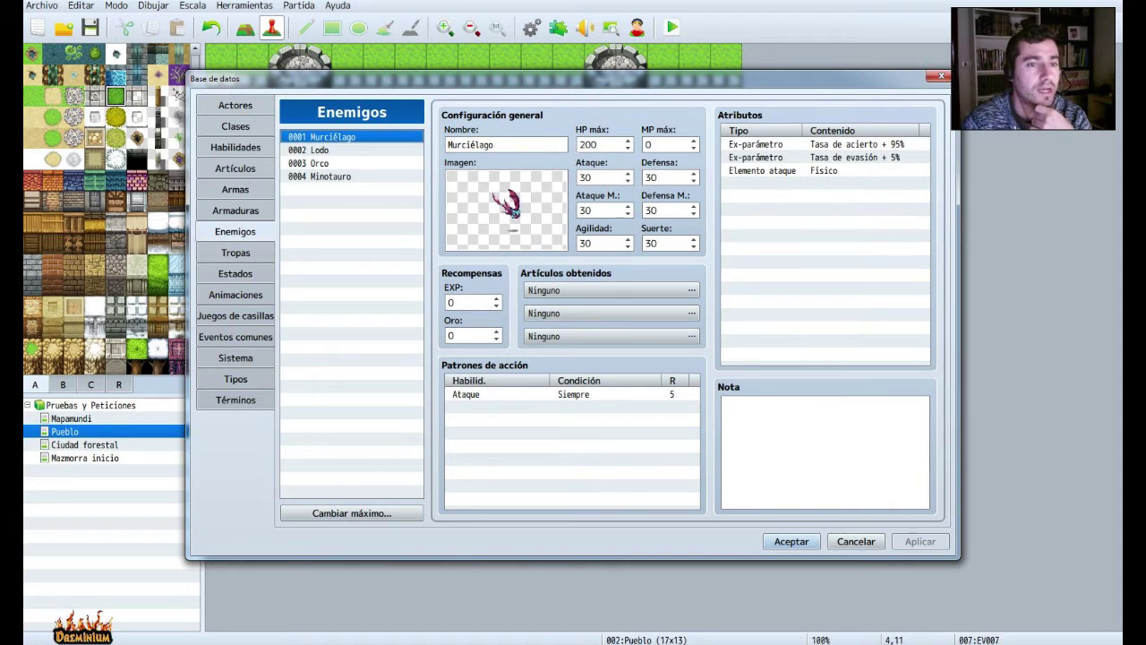
{"action": "left_click", "coordinate": [582, 144]}
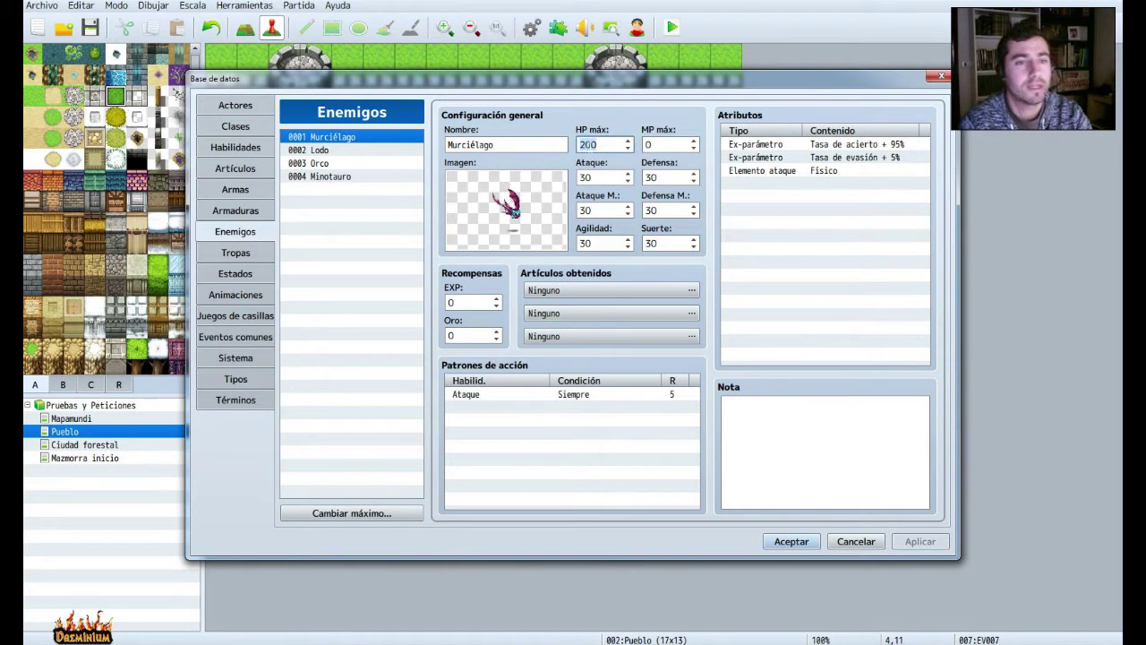
{"action": "type", "text": "50"}
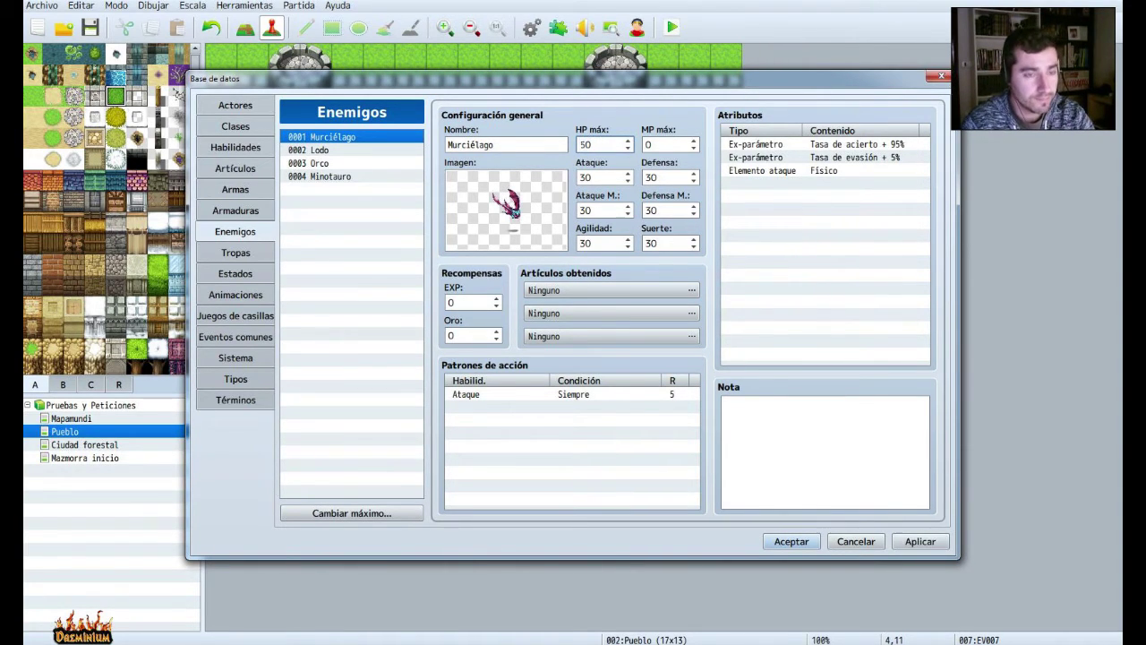
Apply the Murciélago change, check the Héroe class's learned skills and the Chispa skill's settings, and accept the database.
{"action": "left_click", "coordinate": [767, 548]}
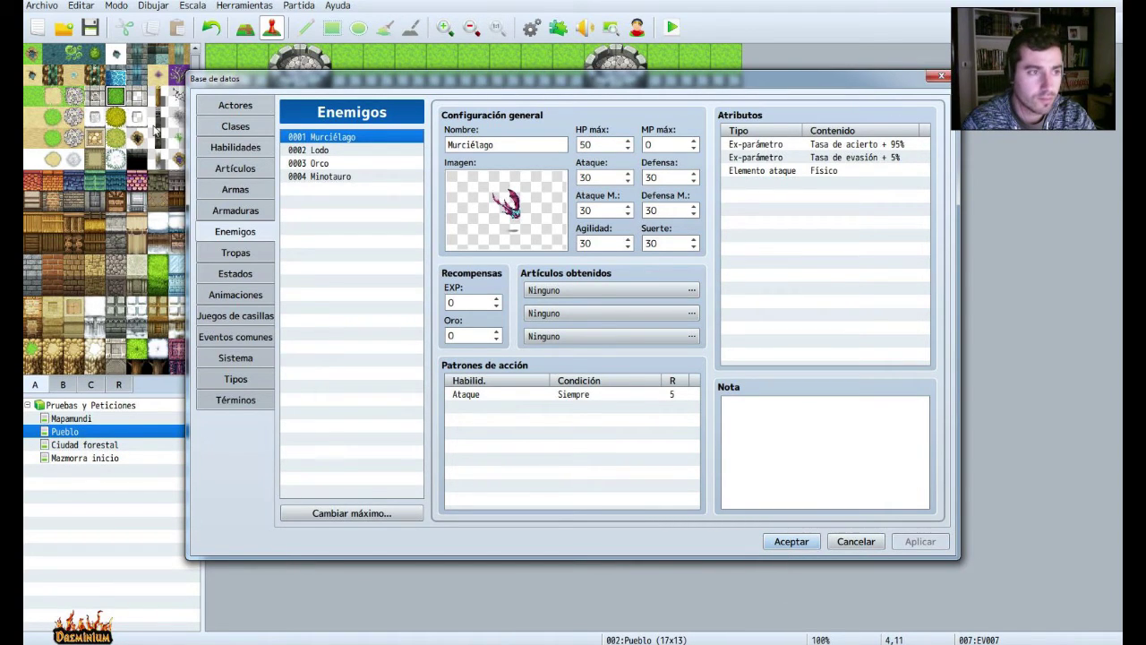
{"action": "left_click", "coordinate": [231, 128]}
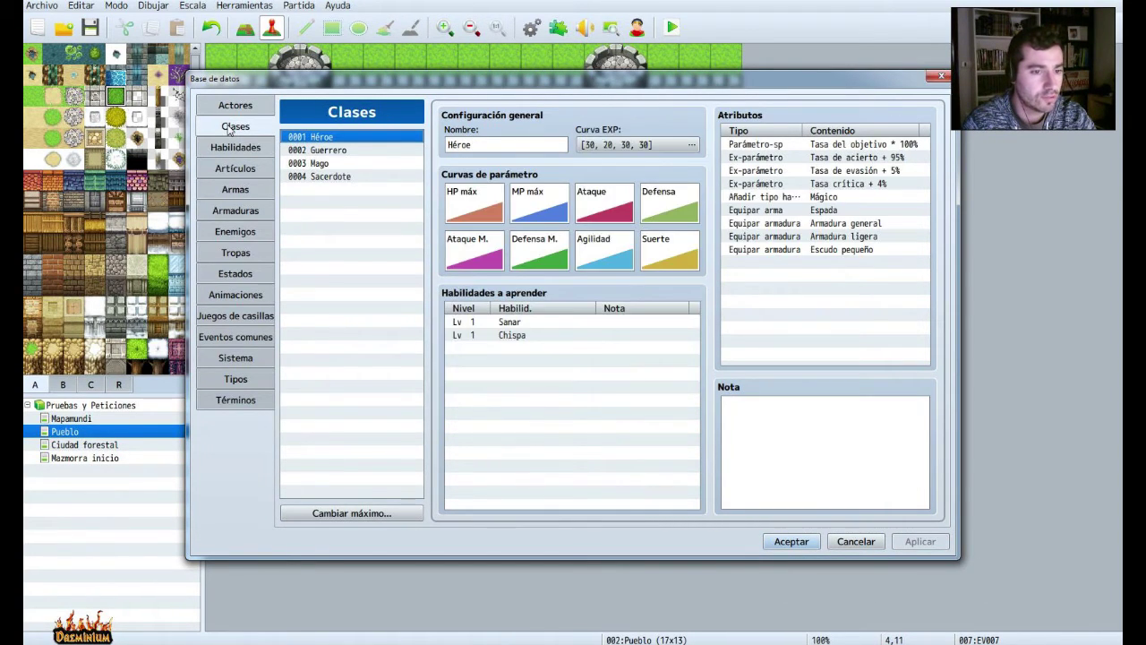
{"action": "left_click", "coordinate": [512, 335]}
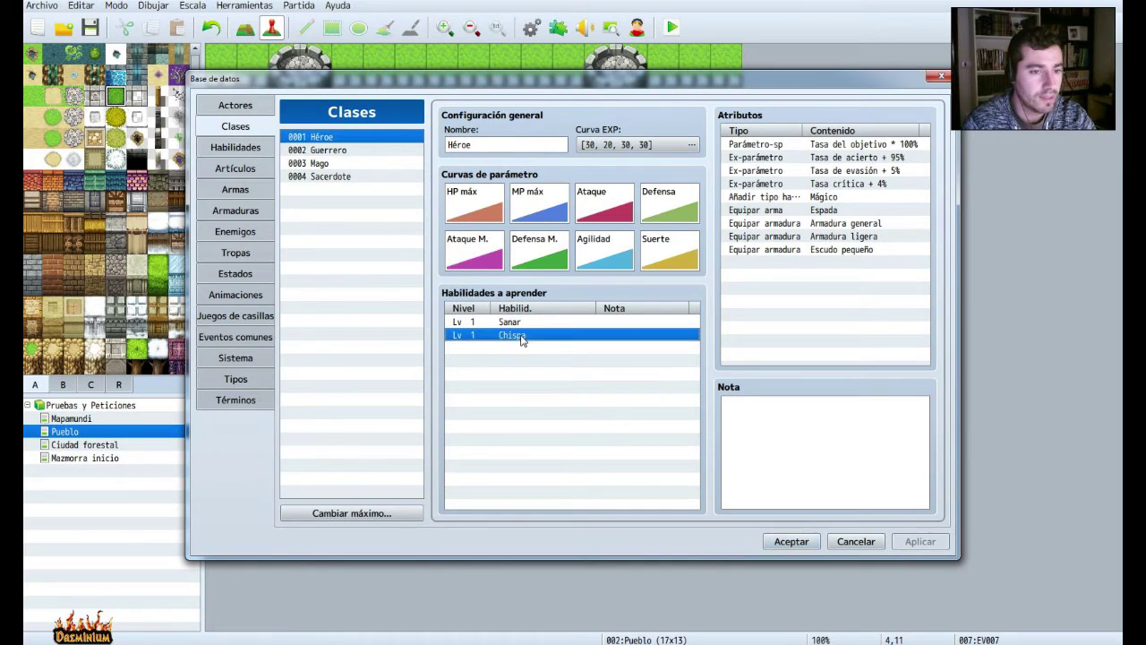
{"action": "left_click", "coordinate": [229, 149]}
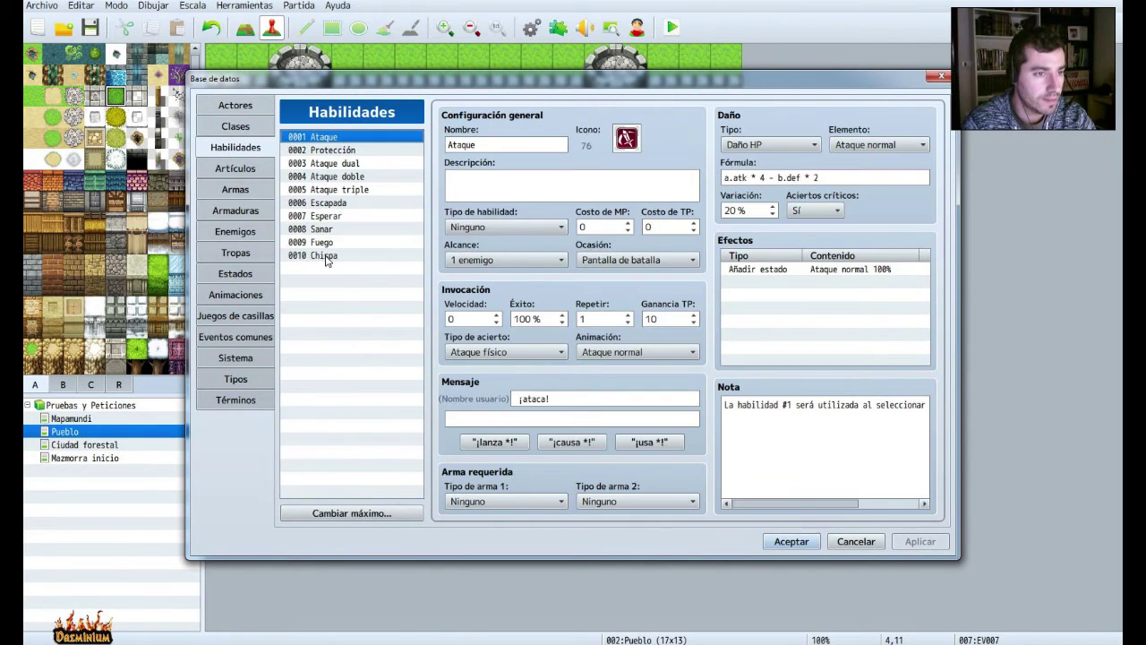
{"action": "left_click", "coordinate": [324, 257]}
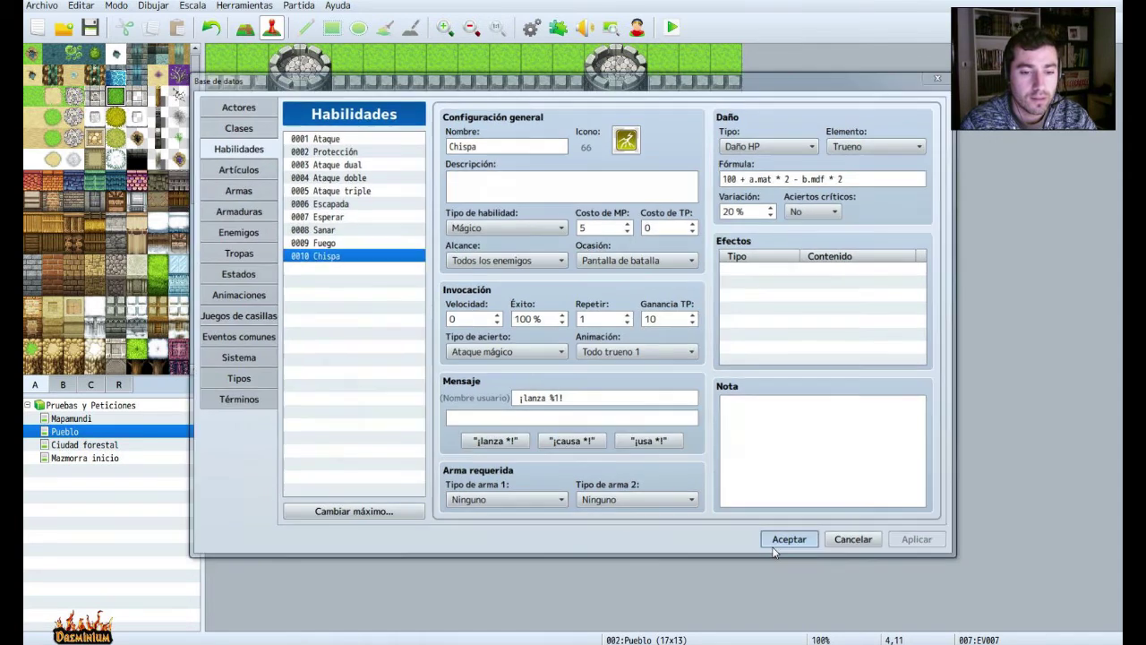
{"action": "left_click", "coordinate": [781, 542]}
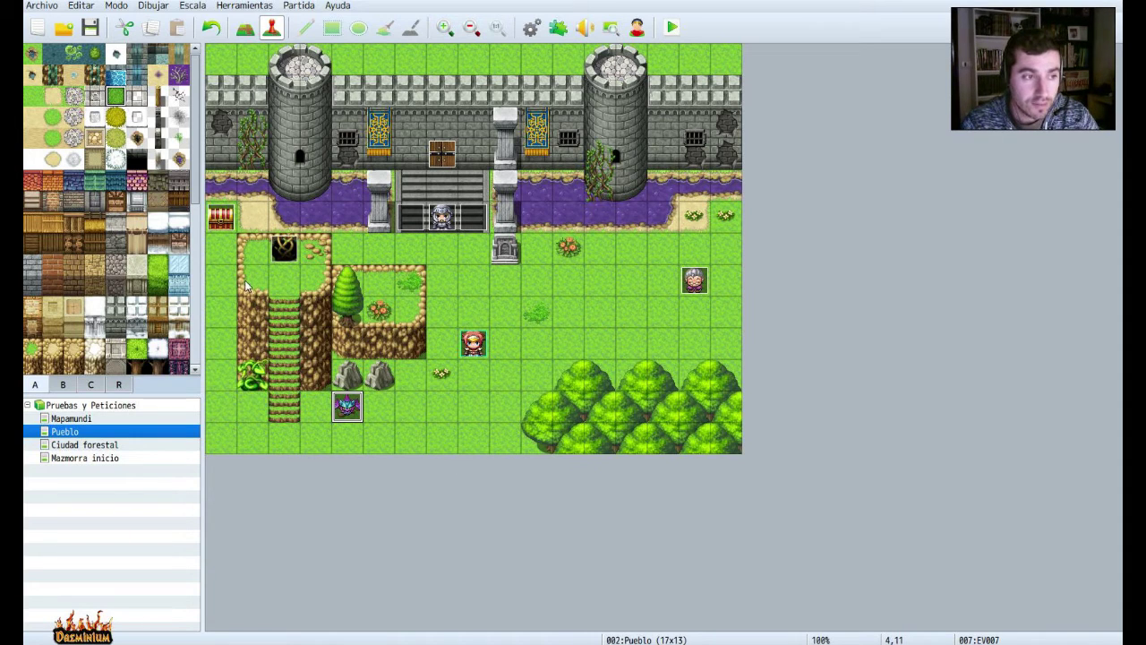
Edit the bat event's Murciélago*2 battle command so the game continues on defeat, adding the En caso de derrota branch.
{"action": "left_click", "coordinate": [671, 27]}
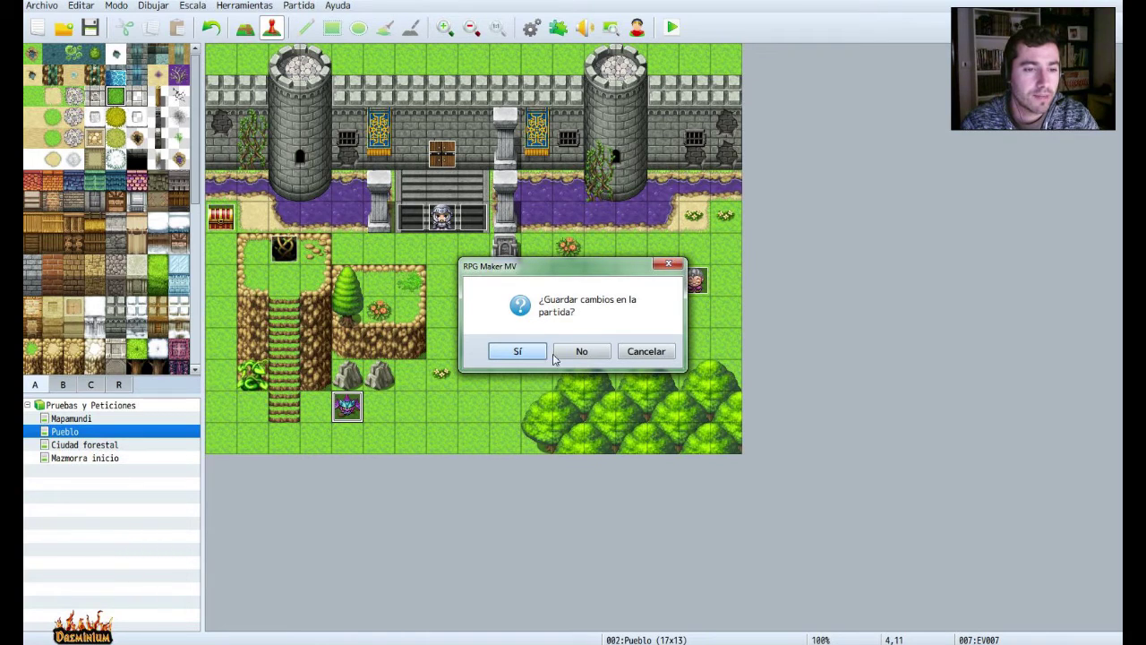
{"action": "left_click", "coordinate": [639, 358]}
{"action": "right_click", "coordinate": [359, 410]}
{"action": "left_click", "coordinate": [386, 416]}
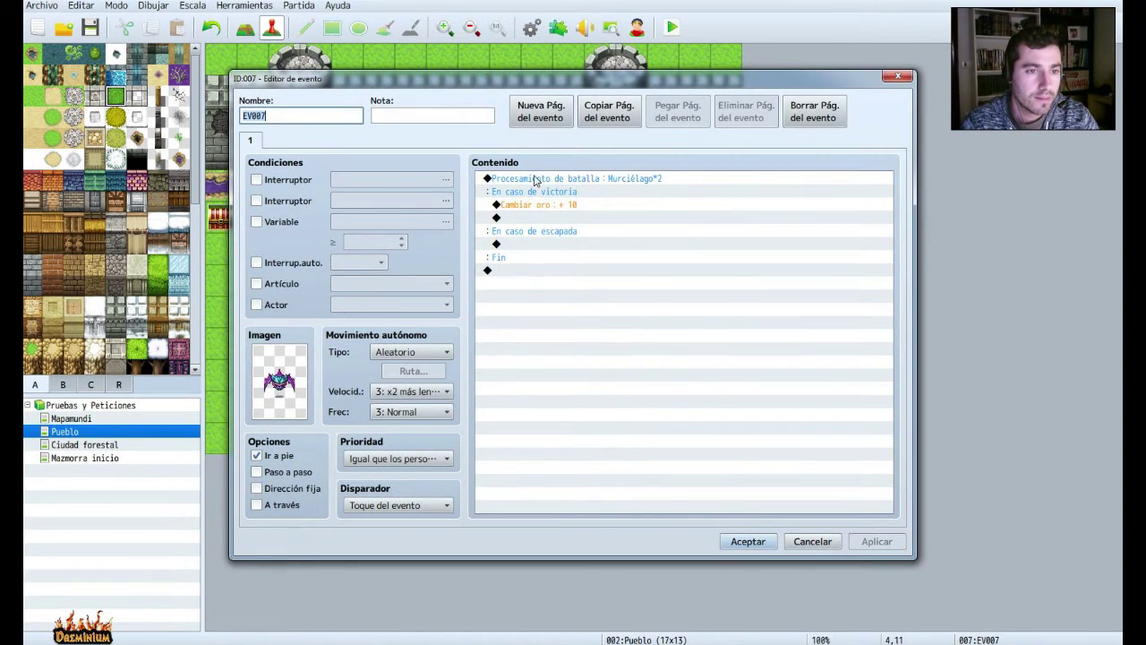
{"action": "right_click", "coordinate": [532, 179]}
{"action": "left_click", "coordinate": [578, 201]}
{"action": "left_click", "coordinate": [604, 398]}
{"action": "left_click", "coordinate": [674, 418]}
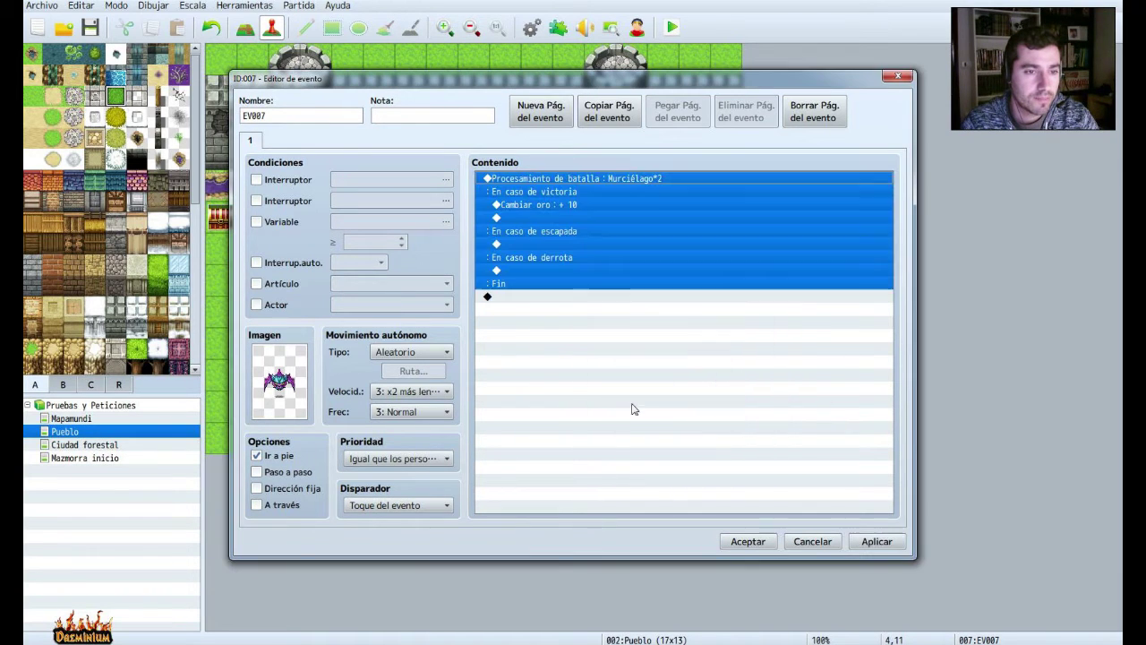
Add a Recuperar todo command for Todo el grupo in the battle's defeat branch and save the bat event.
{"action": "left_click", "coordinate": [543, 238]}
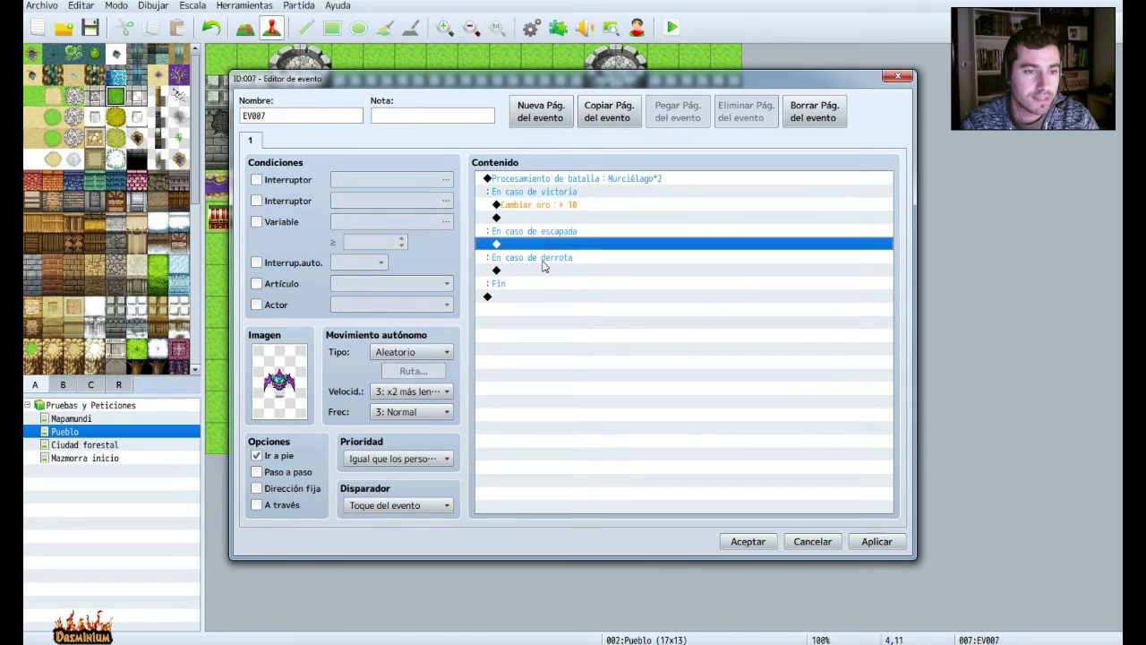
{"action": "left_click", "coordinate": [541, 271]}
{"action": "double_click", "coordinate": [541, 272]}
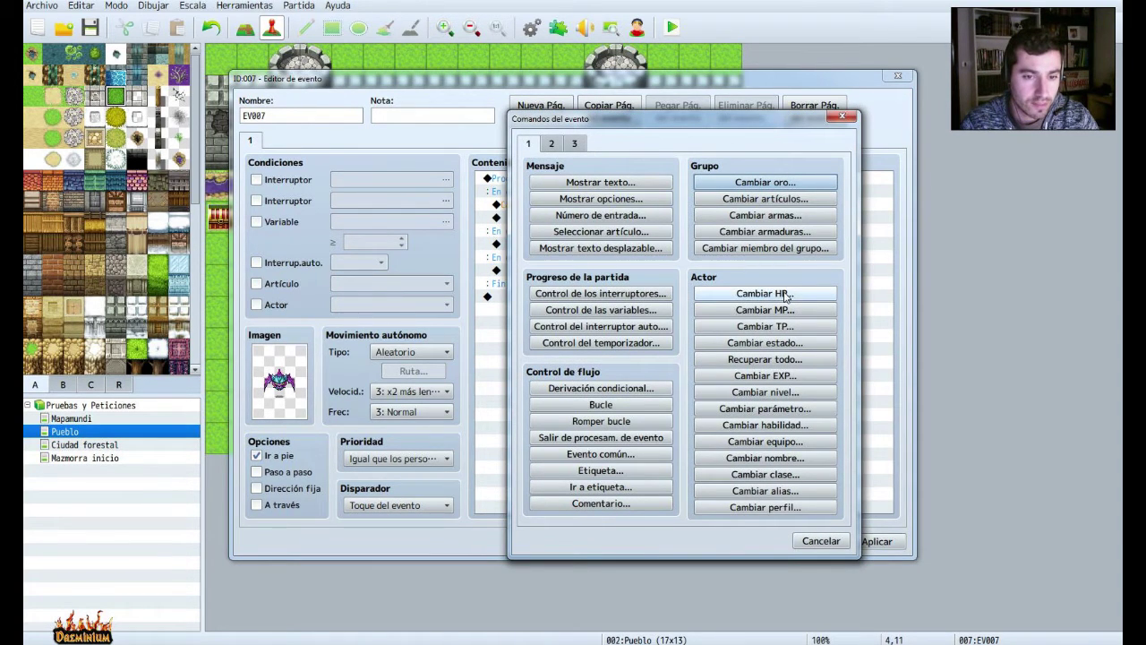
{"action": "left_click", "coordinate": [772, 359]}
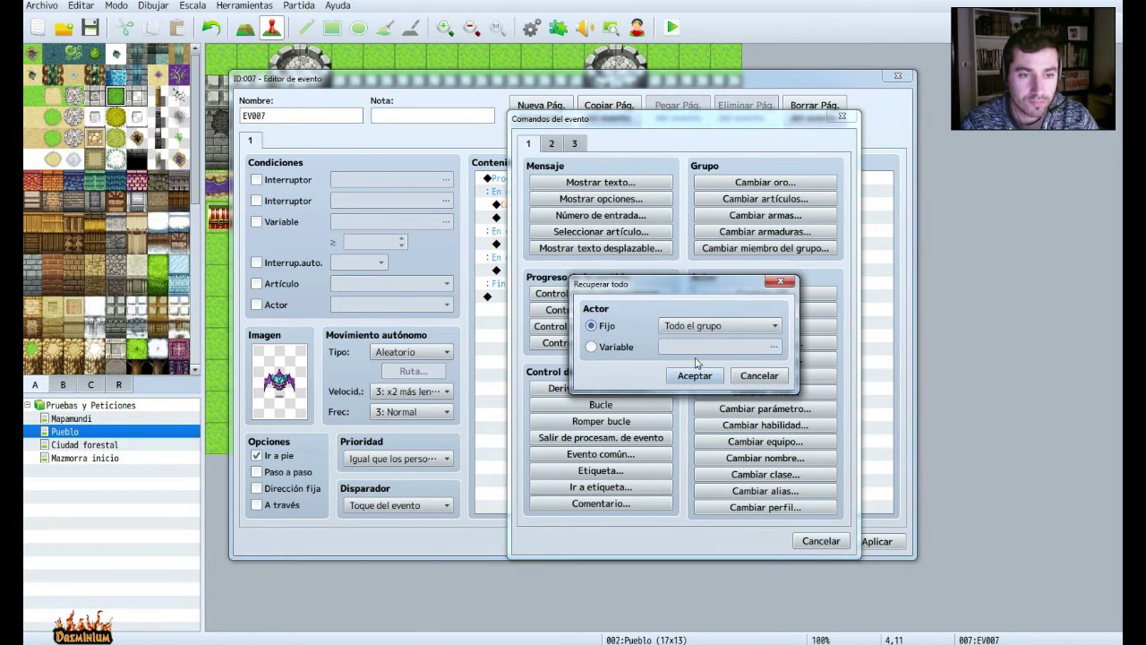
{"action": "left_click", "coordinate": [700, 377]}
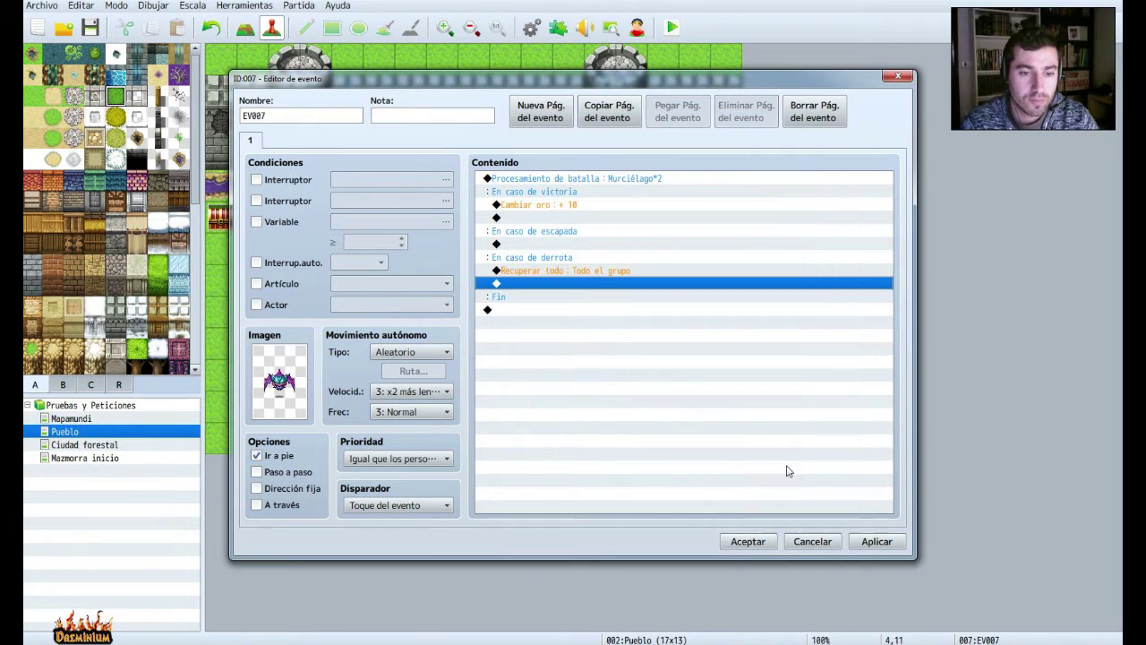
{"action": "left_click", "coordinate": [878, 543]}
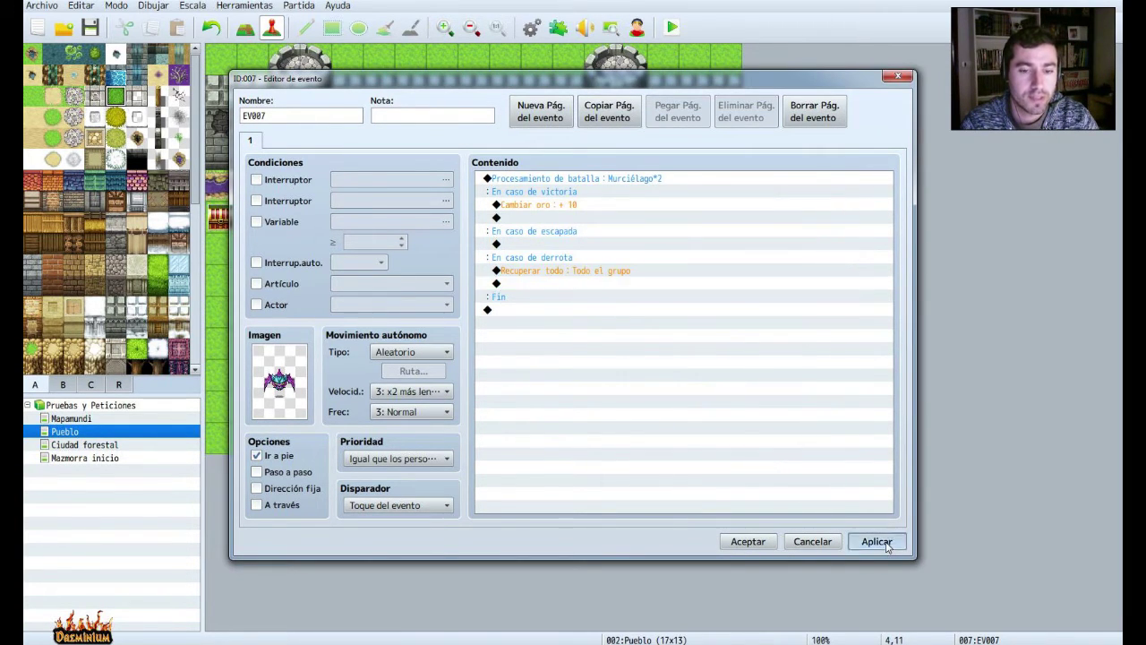
{"action": "left_click", "coordinate": [763, 544]}
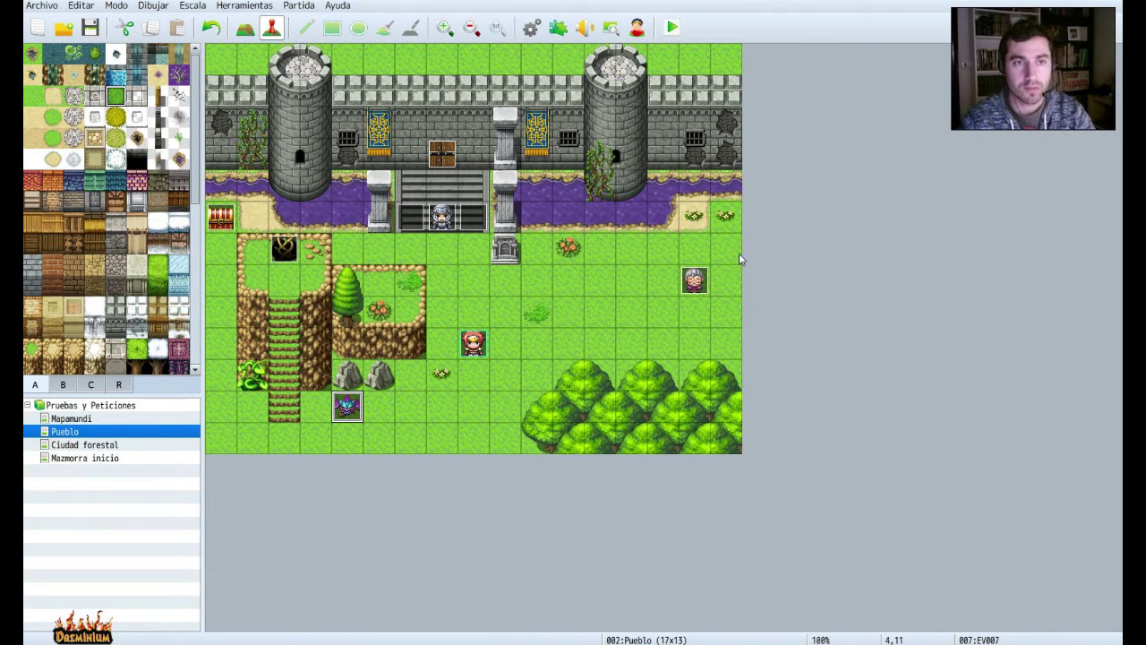
Set the item condition on page 3 of the gate soldier's event to Curación milagrosa.
{"action": "left_click", "coordinate": [672, 27]}
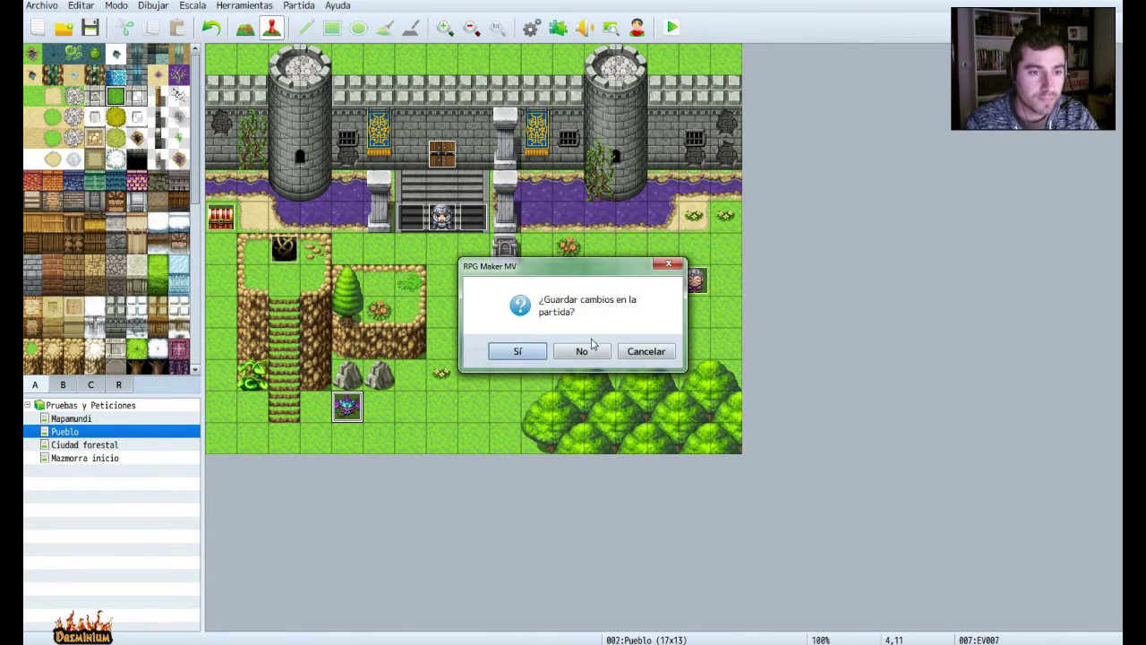
{"action": "left_click", "coordinate": [643, 352]}
{"action": "right_click", "coordinate": [441, 218]}
{"action": "left_click", "coordinate": [465, 227]}
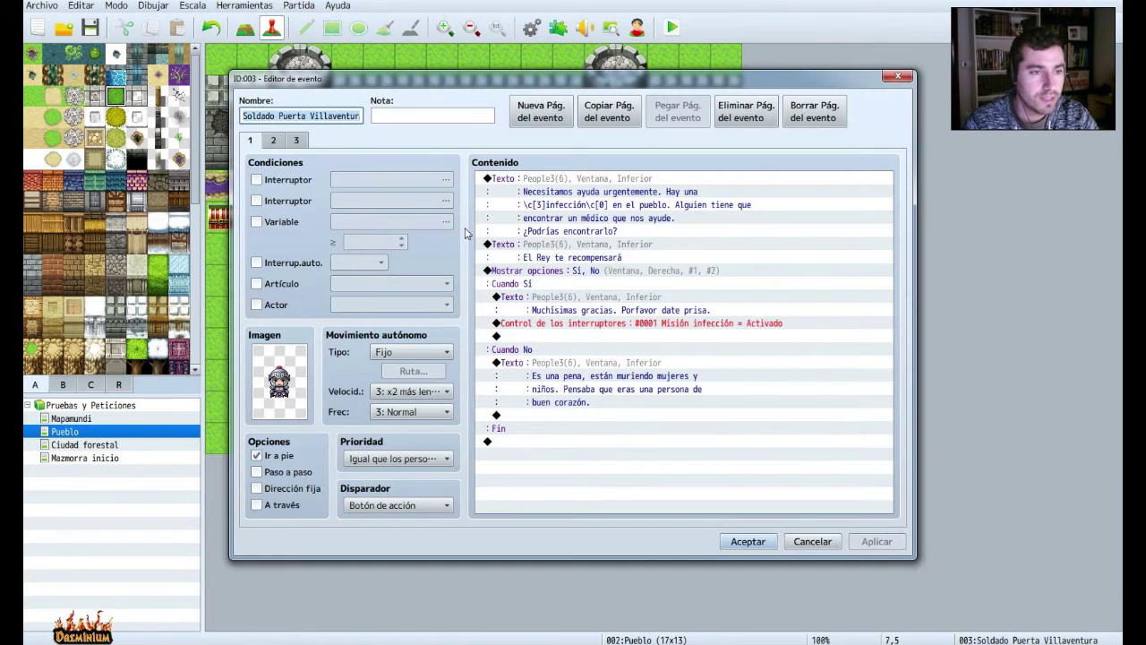
{"action": "left_click", "coordinate": [296, 141]}
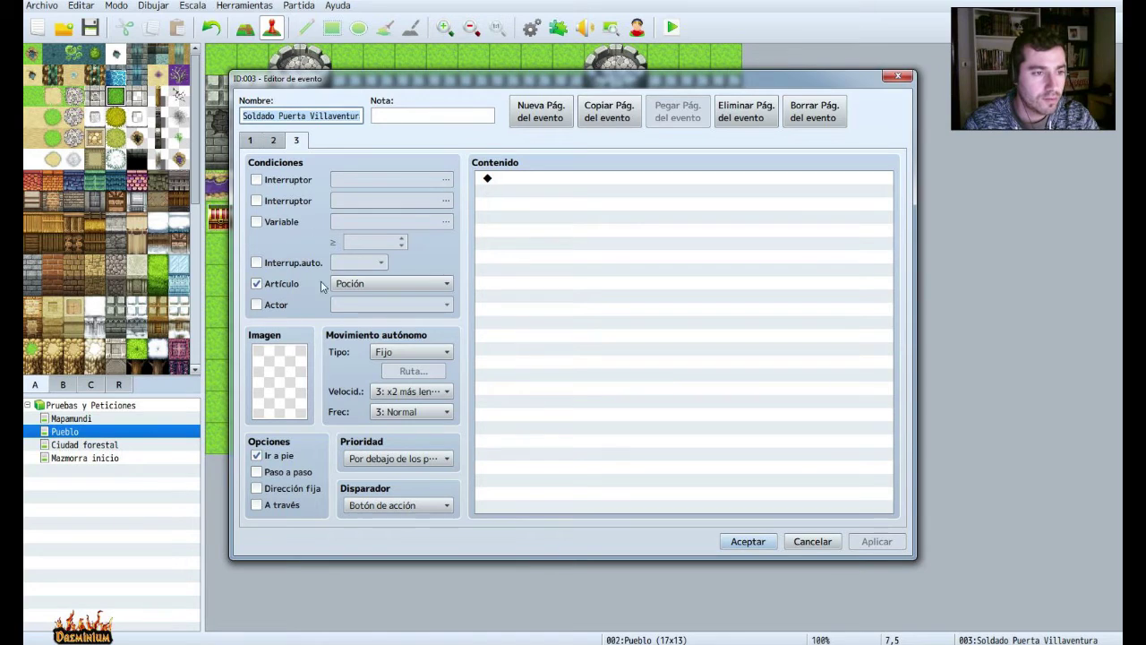
{"action": "left_click", "coordinate": [344, 283]}
{"action": "left_click", "coordinate": [355, 360]}
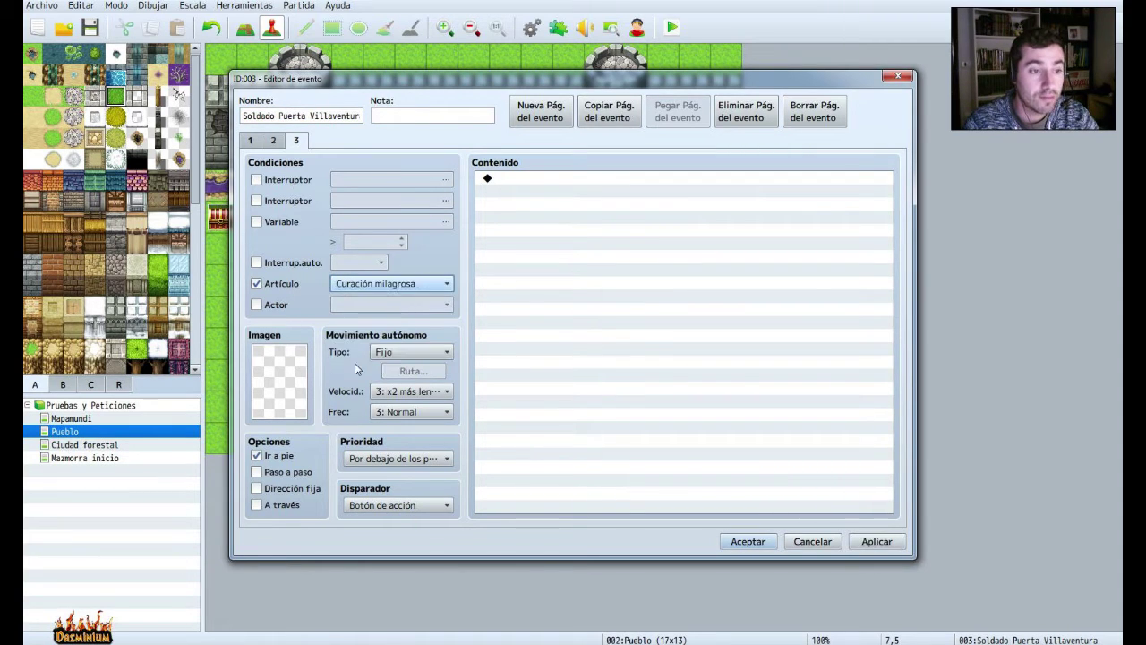
Assign the armoured soldier sprite from People3 as the image of page 3.
{"action": "double_click", "coordinate": [304, 367]}
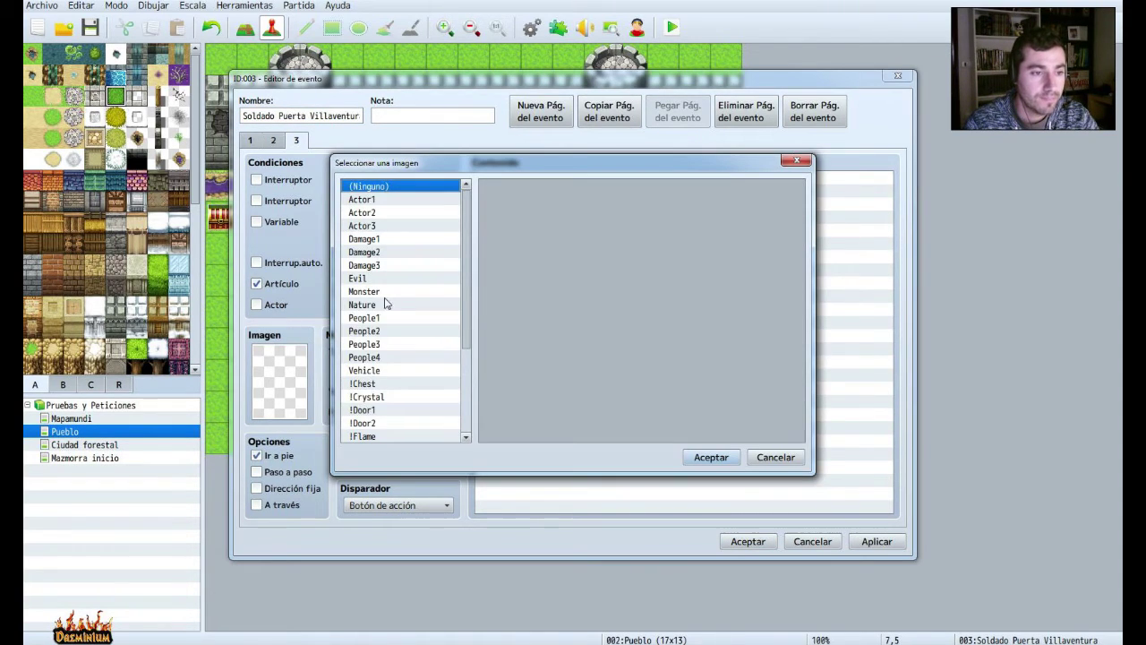
{"action": "left_click", "coordinate": [775, 458]}
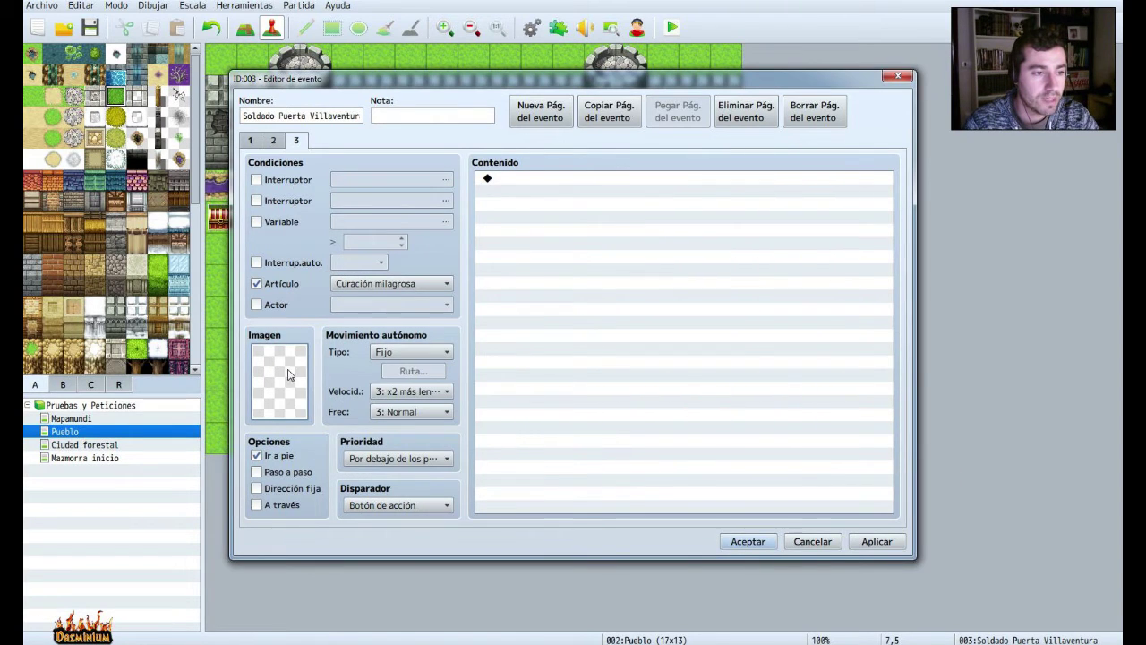
{"action": "double_click", "coordinate": [305, 358]}
{"action": "left_click", "coordinate": [367, 345]}
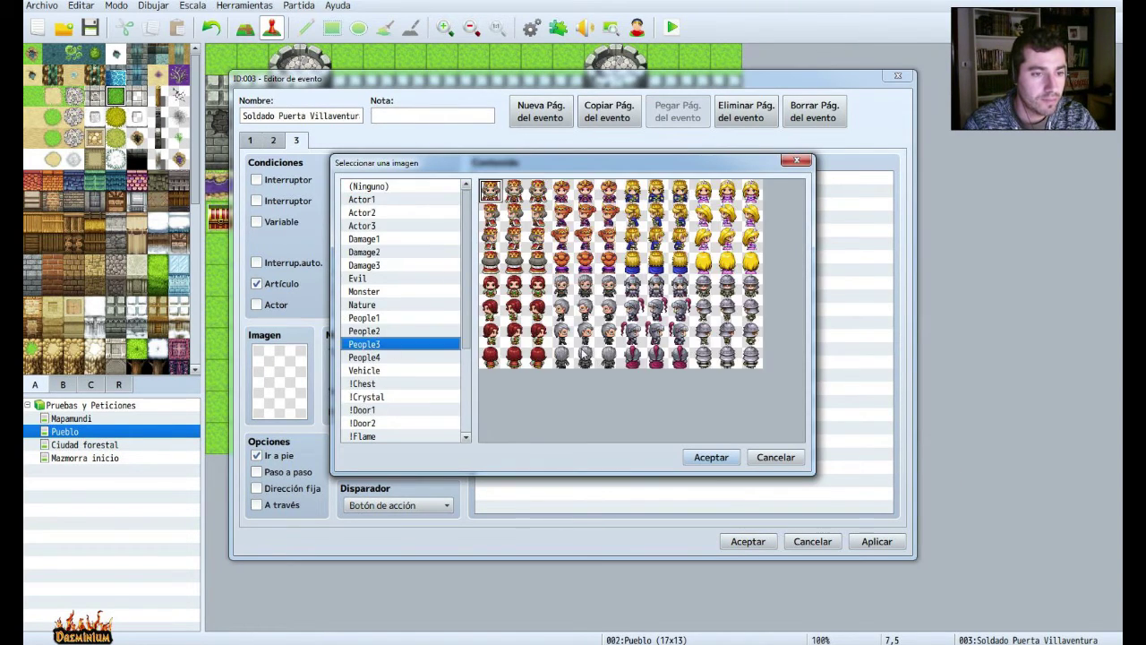
{"action": "left_click", "coordinate": [662, 292]}
{"action": "left_click", "coordinate": [711, 457]}
Copy the soldier's text message from page 2 into the empty contents of page 3.
{"action": "left_click", "coordinate": [529, 181]}
{"action": "double_click", "coordinate": [529, 181]}
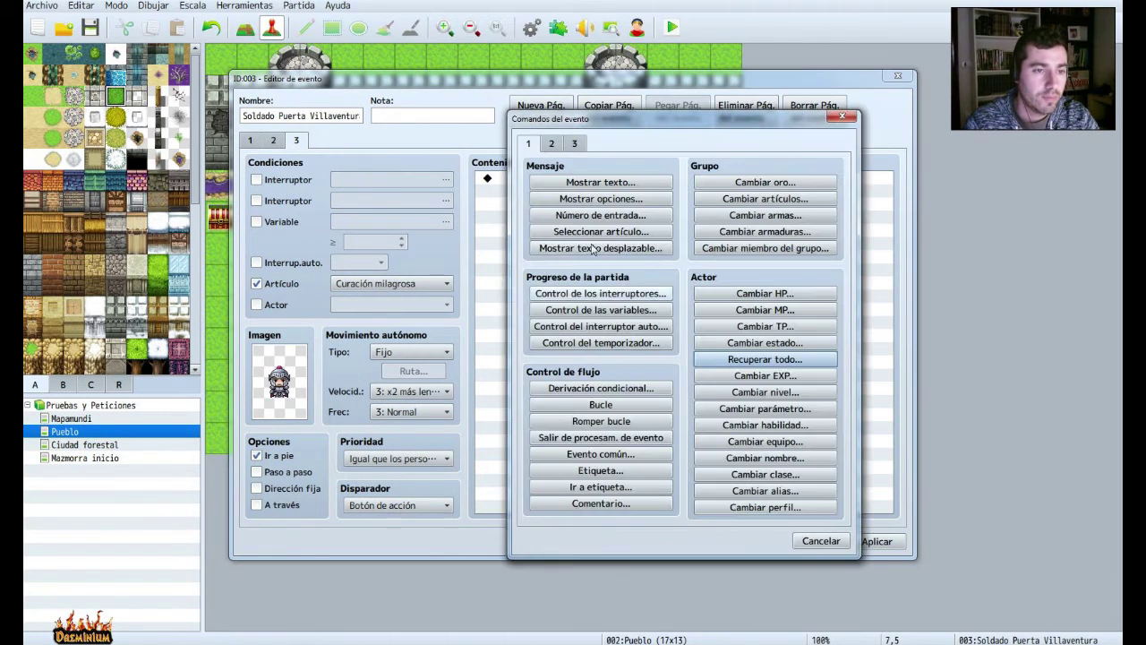
{"action": "left_click", "coordinate": [847, 115]}
{"action": "left_click", "coordinate": [273, 140]}
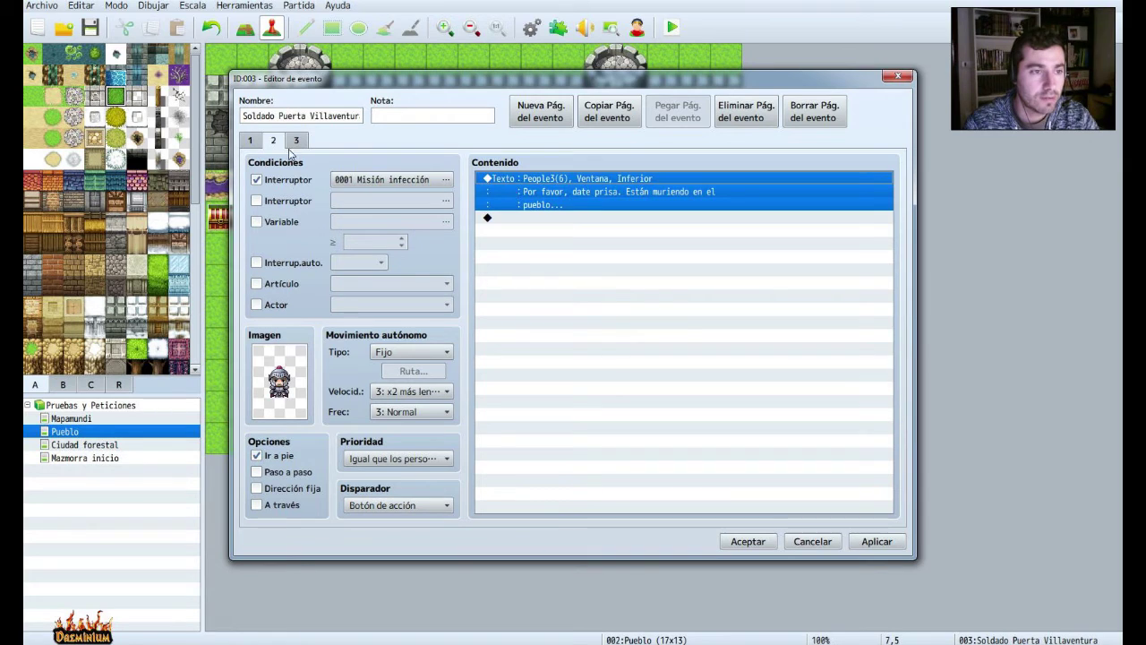
{"action": "left_click", "coordinate": [297, 141]}
{"action": "key", "text": "ctrl+v"}
Rewrite page 3's message as "!ESTO ES MAGNÍFICO! Tenemos que empezar a distribuirlo ya mismo. Por favor acepta esto como regalo. Tu ayuda es inestimable".
{"action": "right_click", "coordinate": [536, 182]}
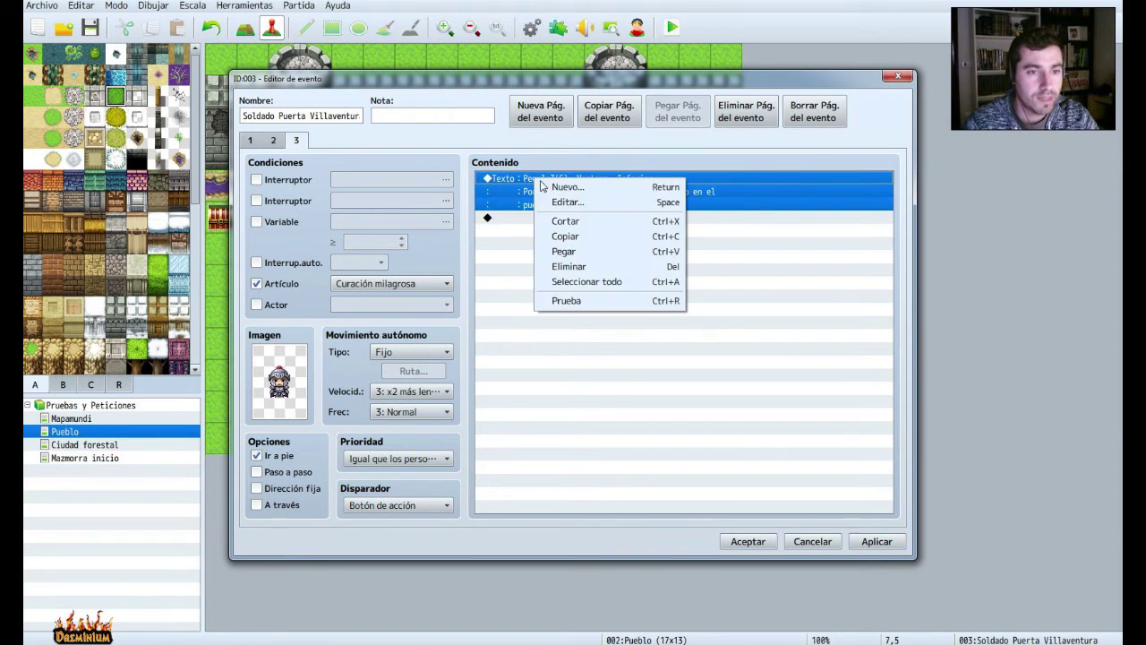
{"action": "left_click", "coordinate": [569, 203]}
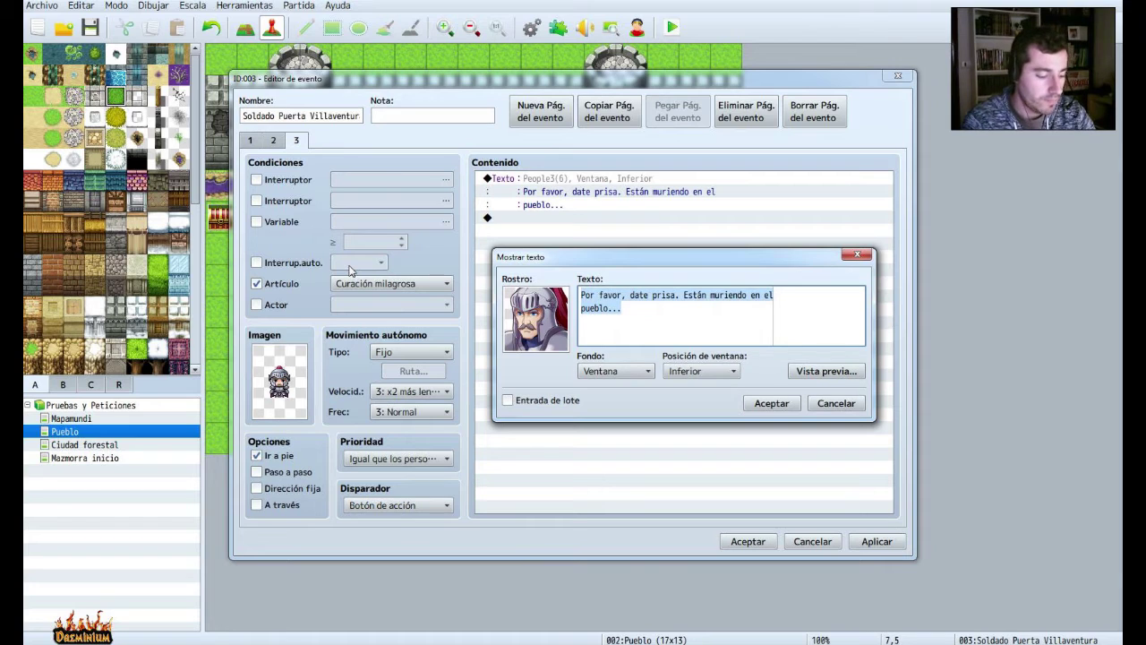
{"action": "type", "text": "1"}
{"action": "key", "text": "BackSpace"}
{"action": "type", "text": "!"}
{"action": "type", "text": "ESTO ES M"}
{"action": "type", "text": "AGNÍF"}
{"action": "key", "text": "BackSpace"}
{"action": "type", "text": "ICO! Tenemos que empezar a"}
{"action": "key", "text": "Return"}
{"action": "type", "text": "d"}
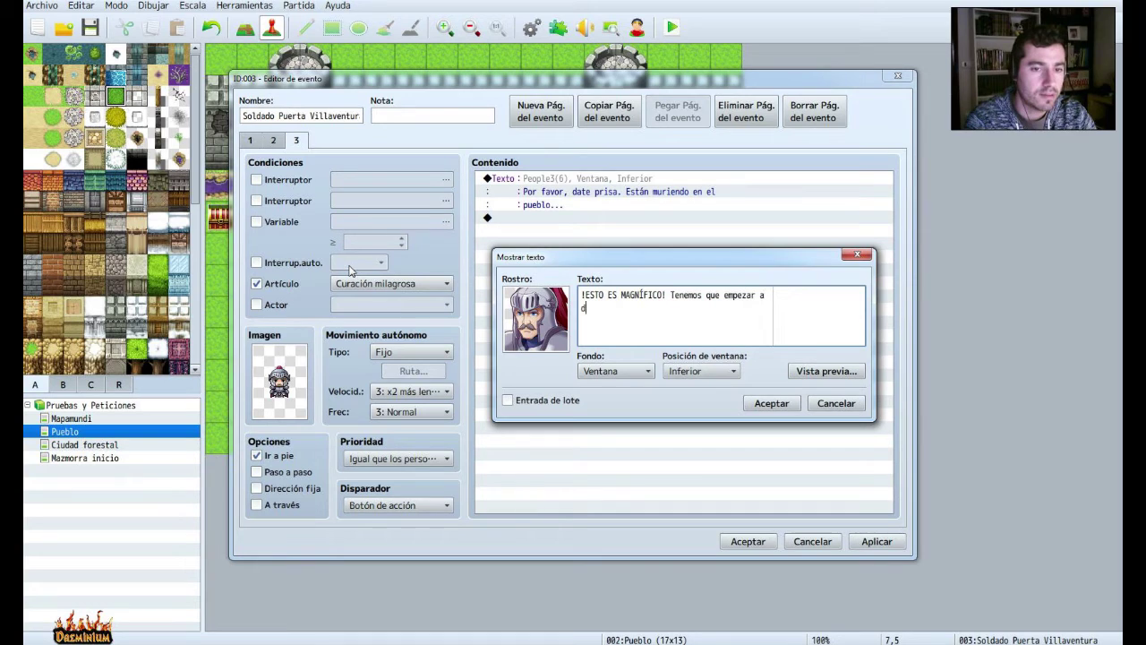
{"action": "type", "text": "istribuirlo "}
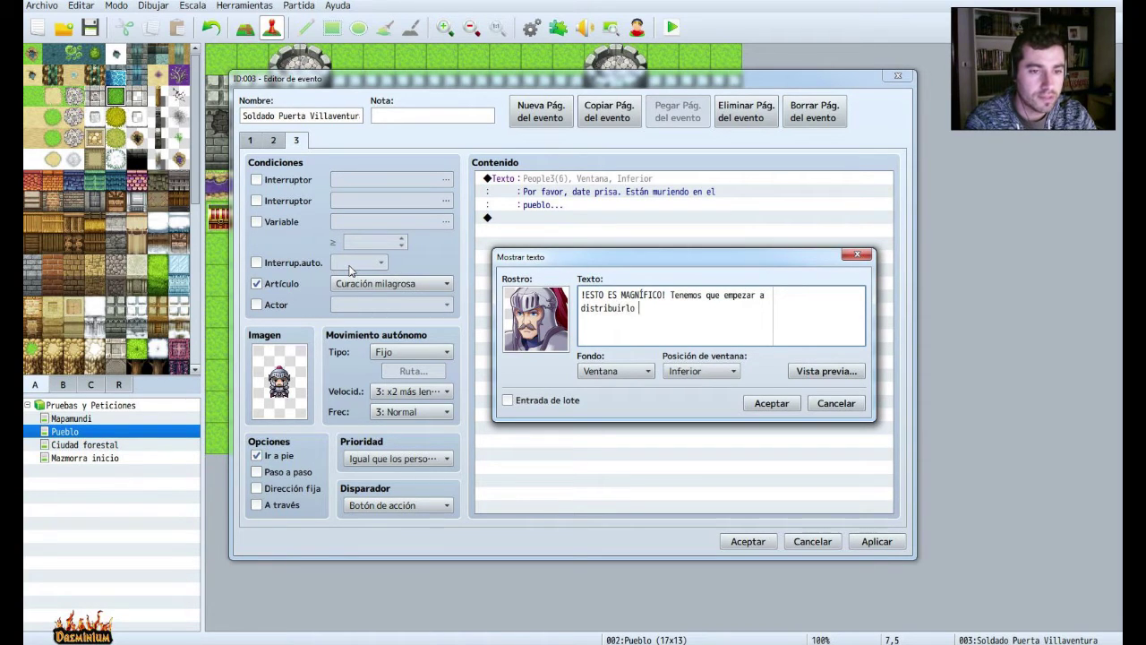
{"action": "type", "text": "ya mismo. Por favor acepta"}
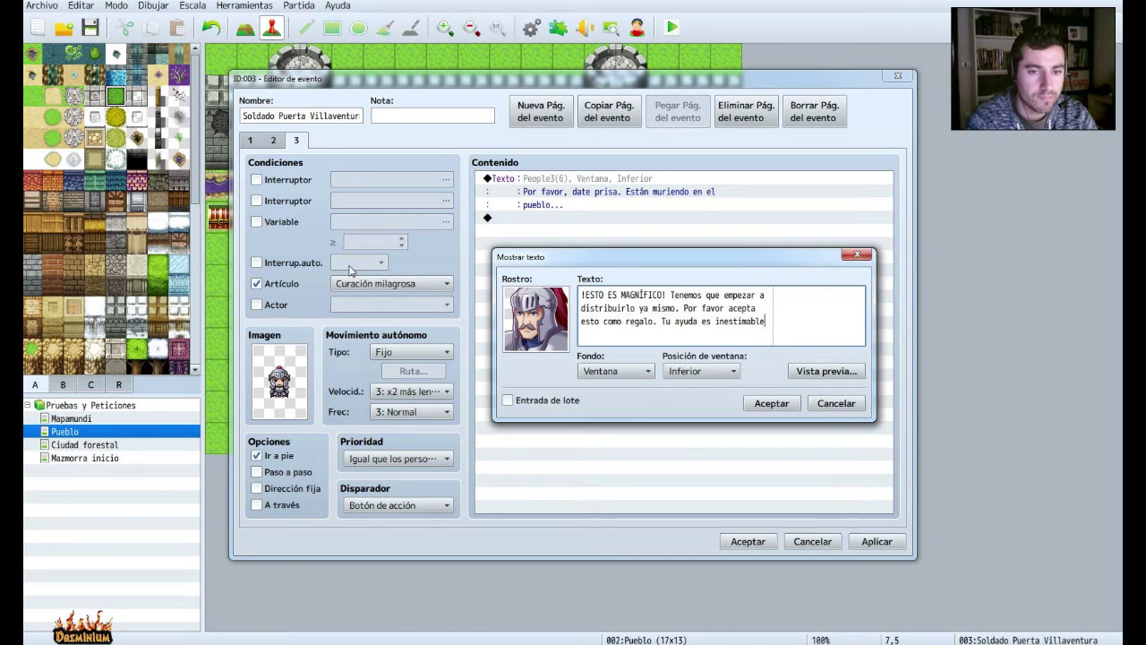
{"action": "left_click", "coordinate": [856, 372]}
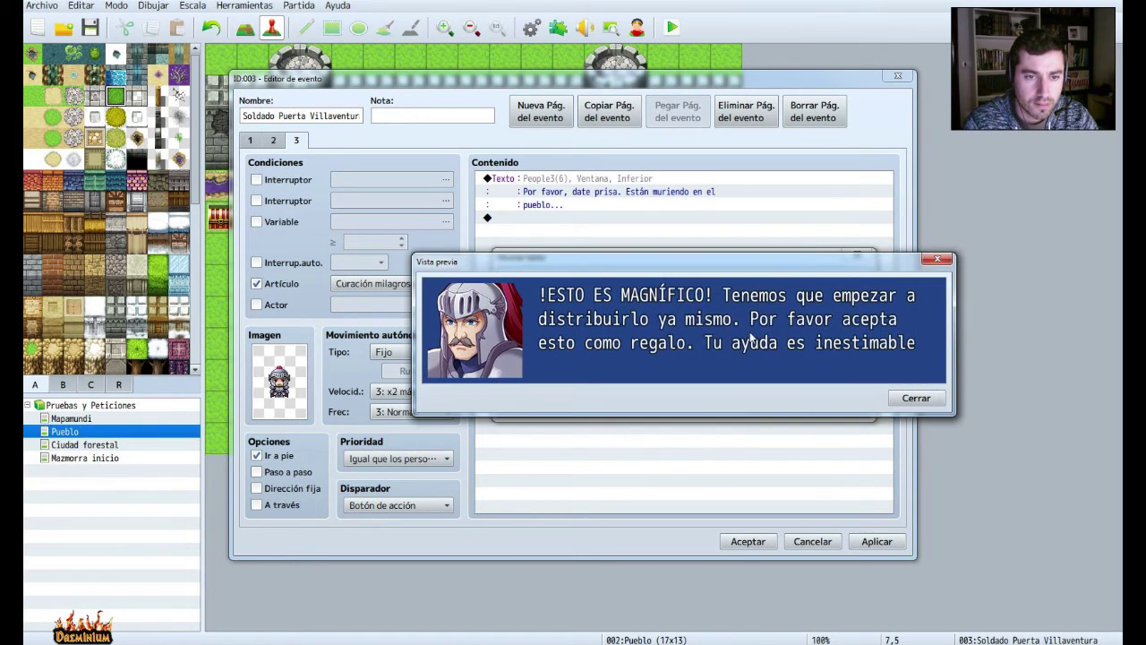
{"action": "left_click", "coordinate": [936, 259]}
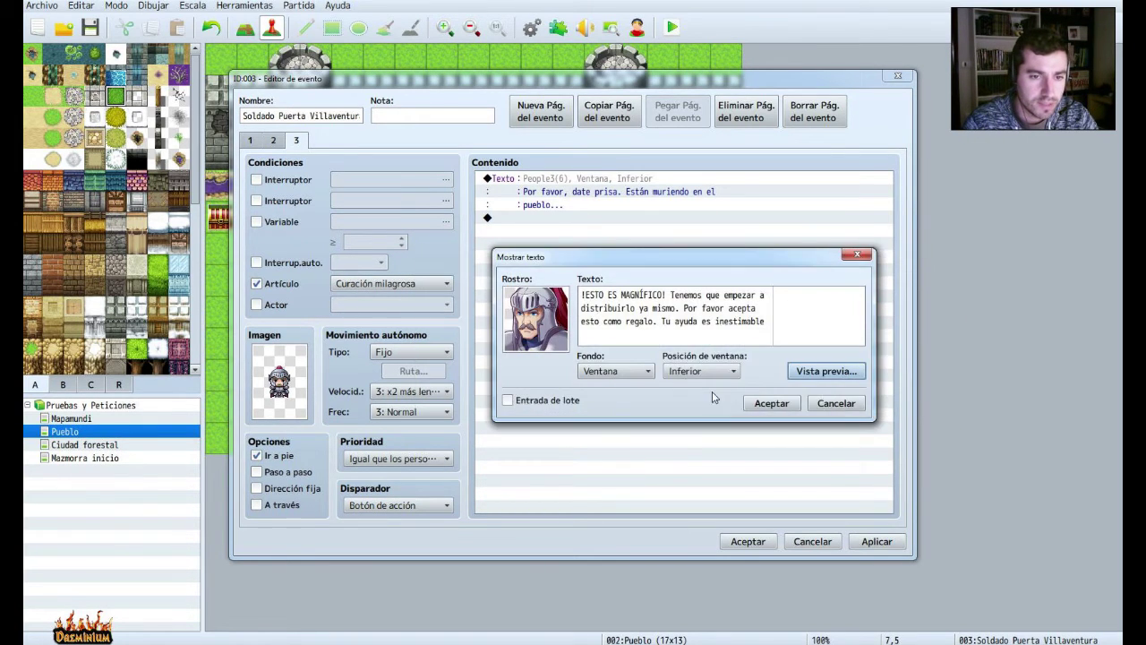
{"action": "left_click", "coordinate": [768, 402]}
Add a Cambiar armaduras command increasing Escudo by 1 after page 3's message and apply the soldier event's changes.
{"action": "left_click", "coordinate": [540, 233]}
{"action": "right_click", "coordinate": [537, 233]}
{"action": "left_click", "coordinate": [577, 243]}
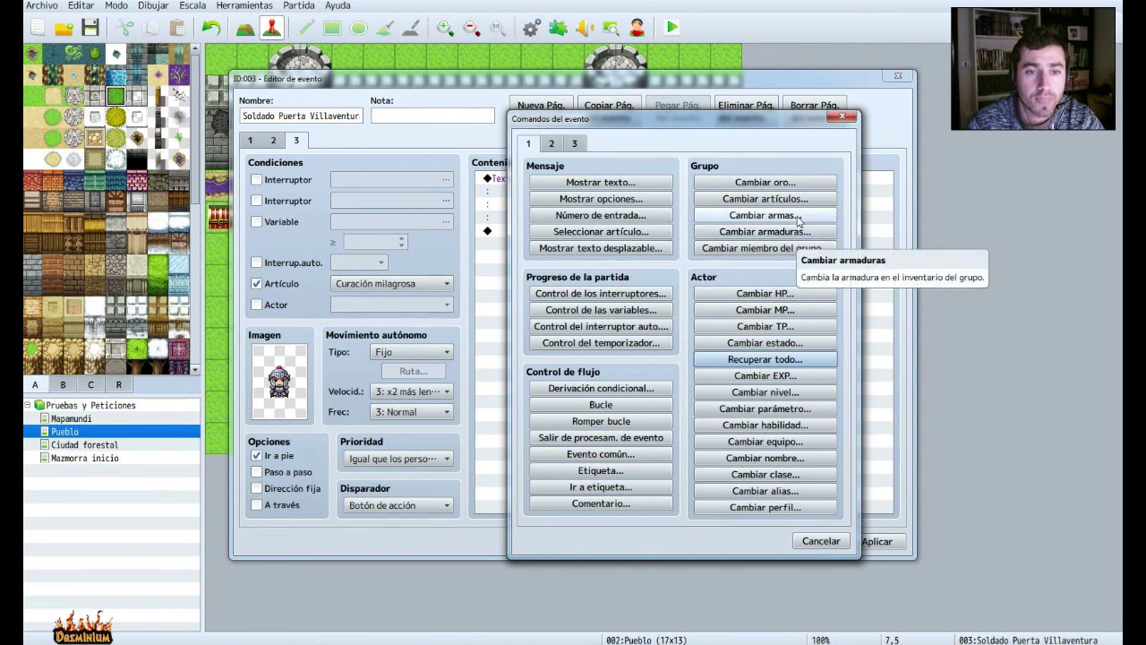
{"action": "left_click", "coordinate": [794, 232]}
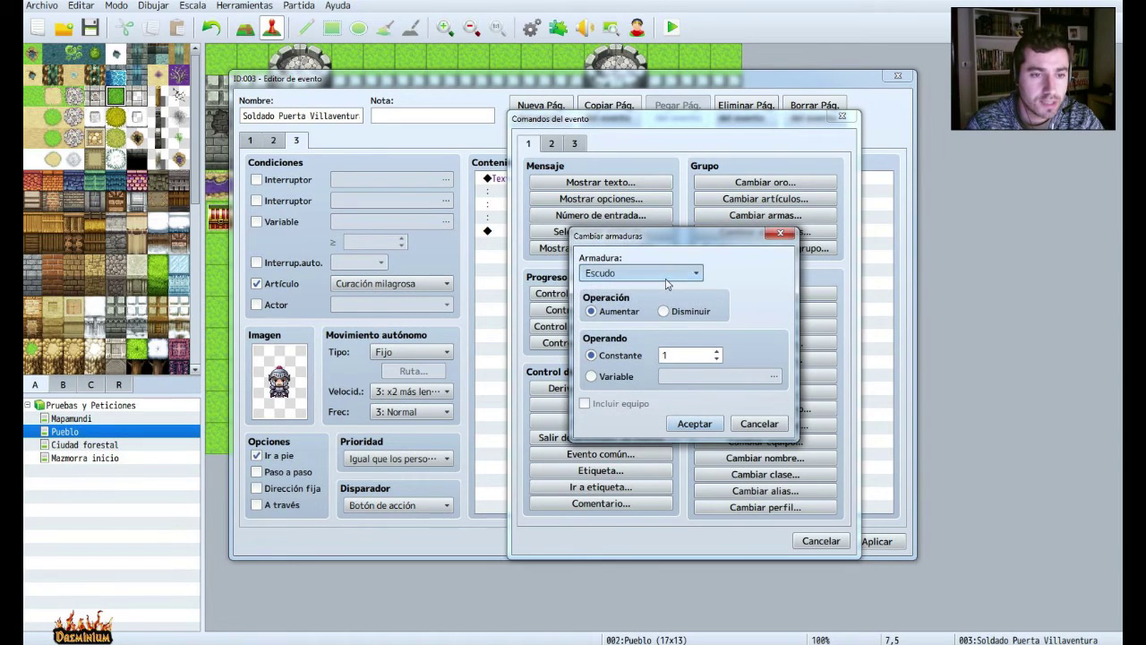
{"action": "left_click", "coordinate": [665, 274]}
{"action": "left_click", "coordinate": [627, 288]}
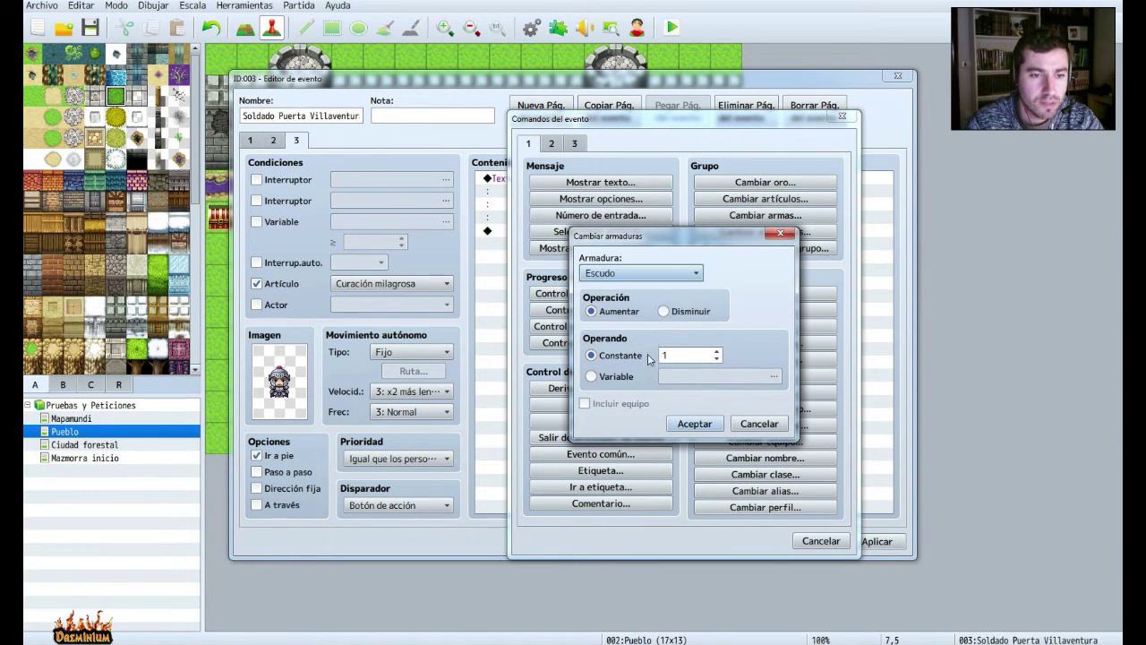
{"action": "left_click", "coordinate": [696, 429]}
{"action": "left_click", "coordinate": [877, 541]}
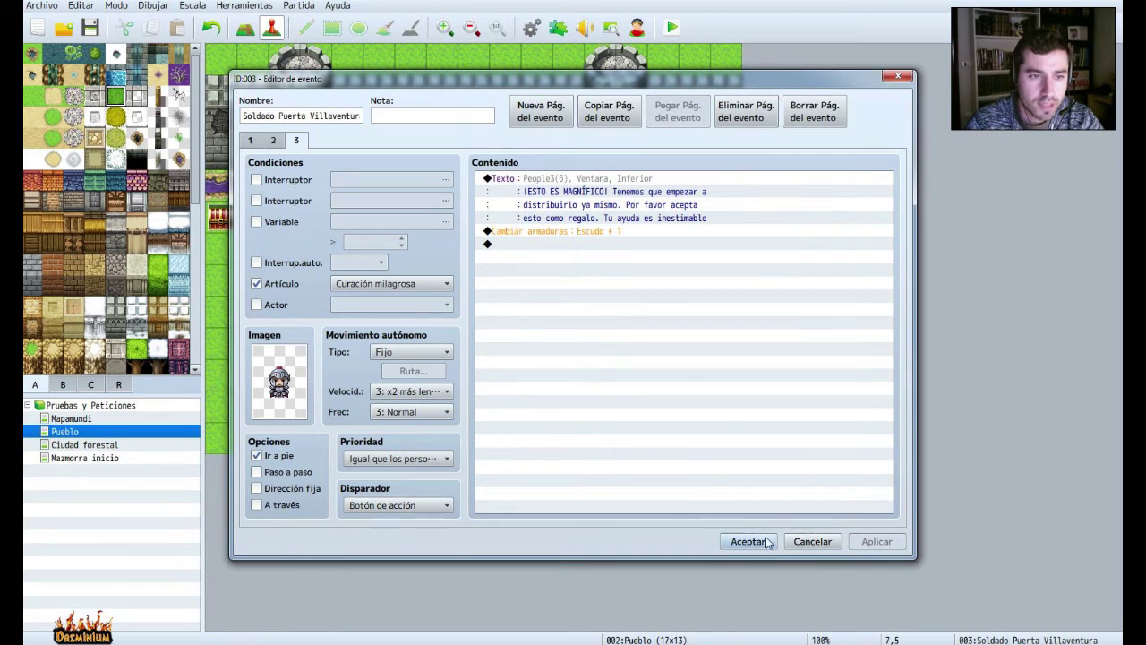
Add a Cambiar artículos command after the Escudo reward on page 3 of the soldier event and save the event.
{"action": "left_click", "coordinate": [531, 244]}
{"action": "right_click", "coordinate": [531, 244]}
{"action": "left_click", "coordinate": [551, 248]}
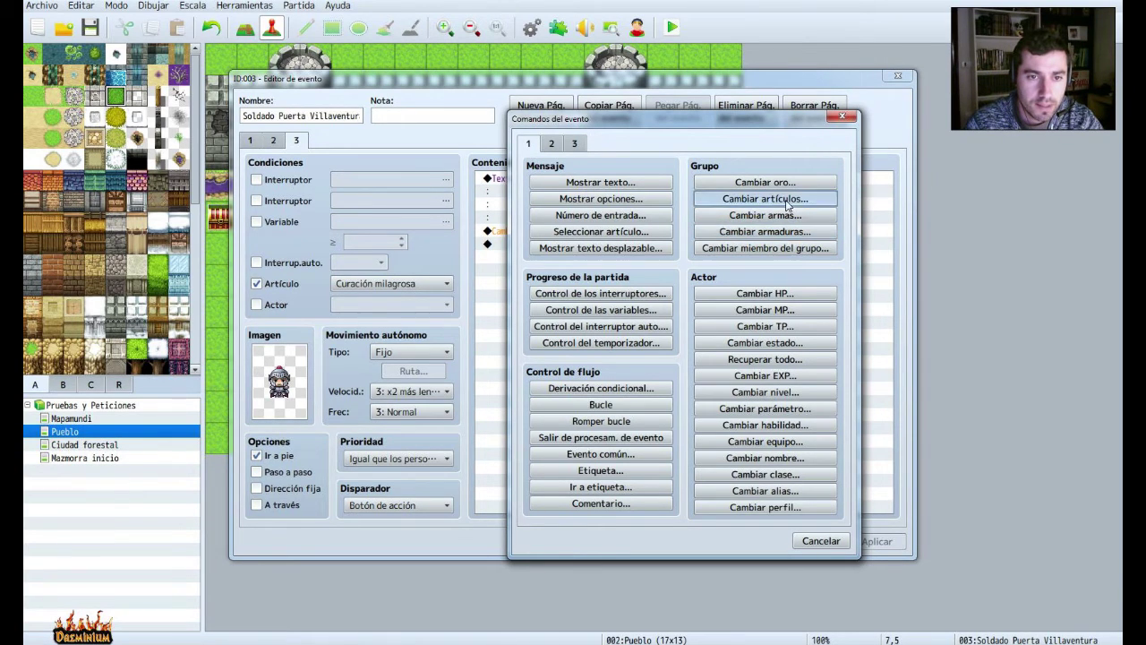
{"action": "left_click", "coordinate": [775, 200]}
{"action": "left_click", "coordinate": [692, 413]}
{"action": "left_click", "coordinate": [747, 542]}
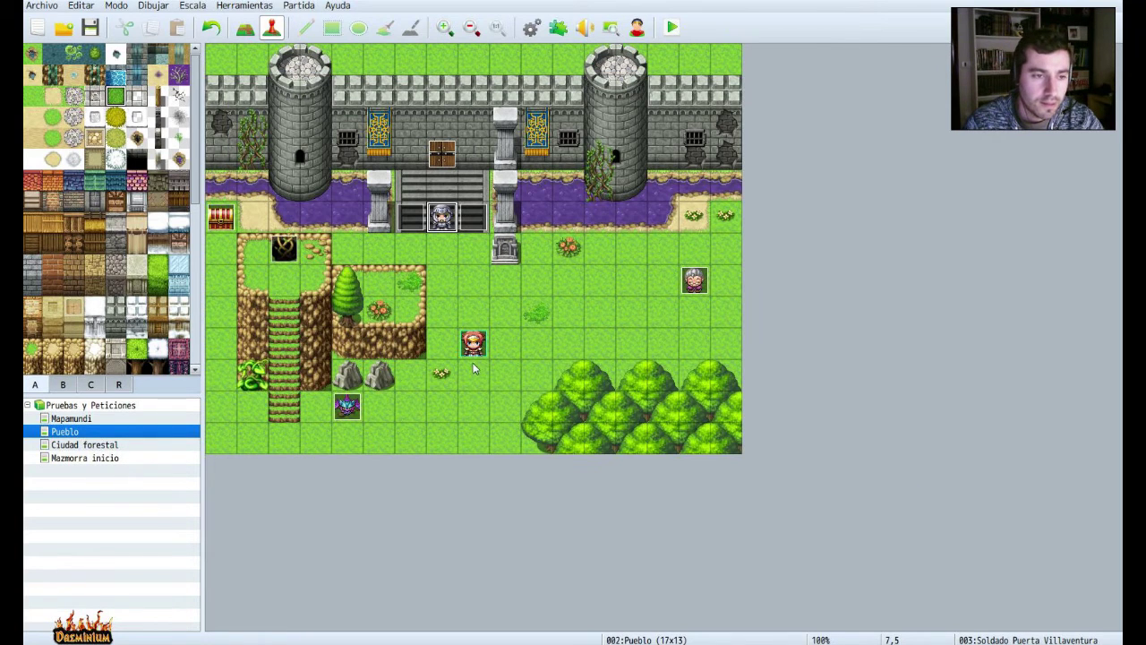
In the bat event's victory branch, add a command after the gold reward that sets self-switch A to Activado.
{"action": "right_click", "coordinate": [353, 410]}
{"action": "key", "text": "Escape"}
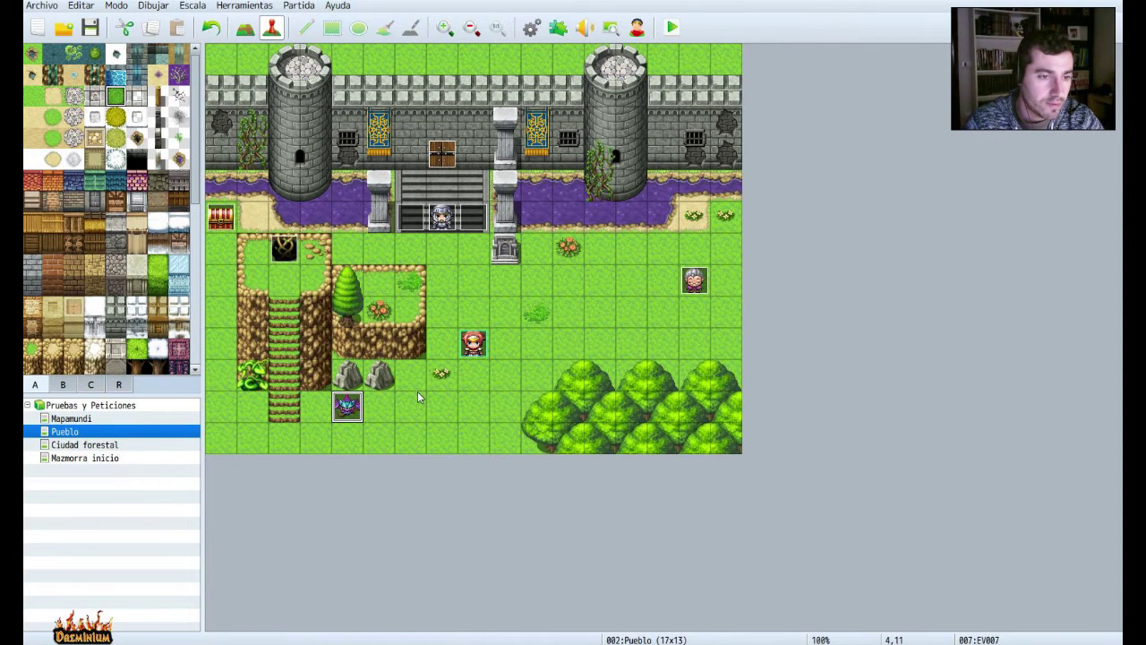
{"action": "key", "text": "Return"}
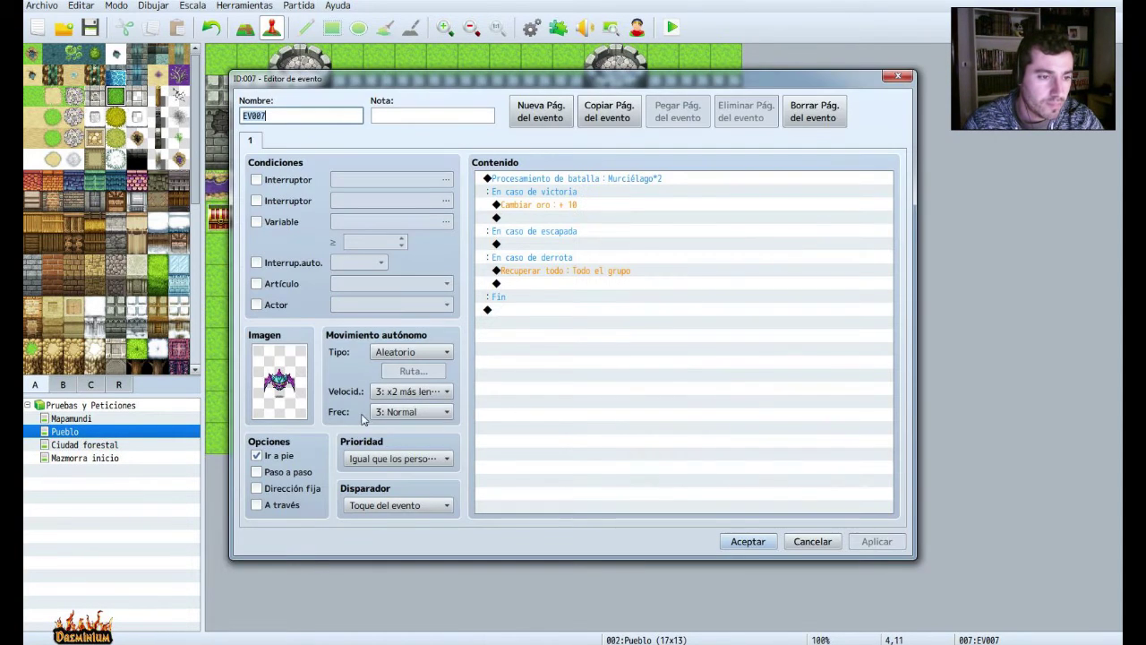
{"action": "left_click", "coordinate": [529, 221]}
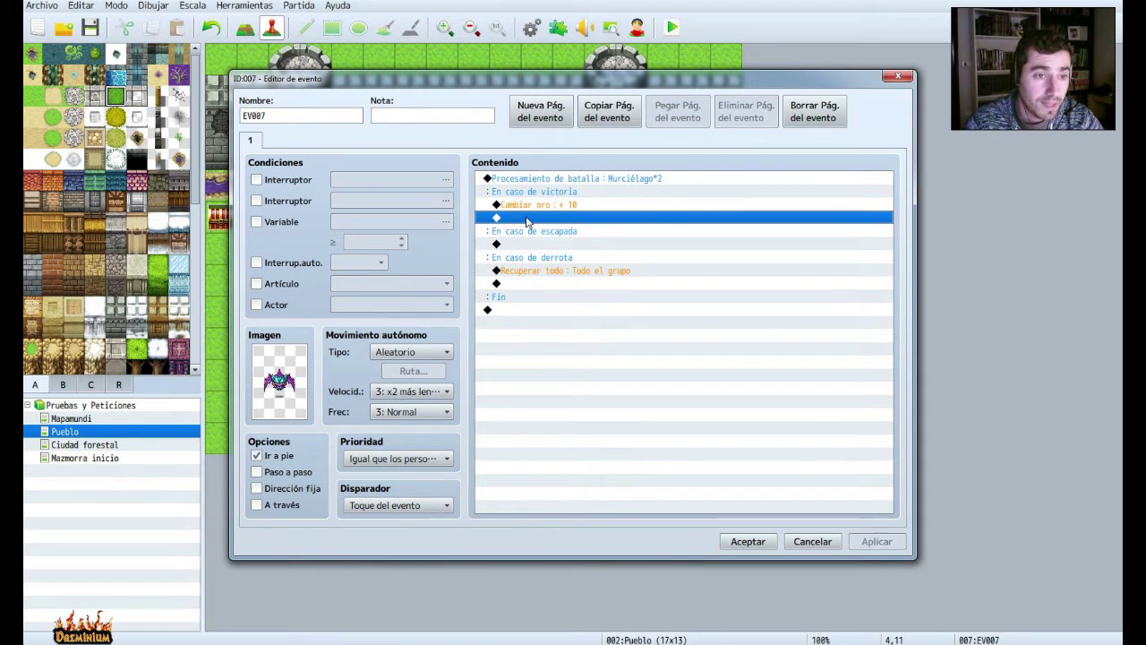
{"action": "double_click", "coordinate": [527, 221]}
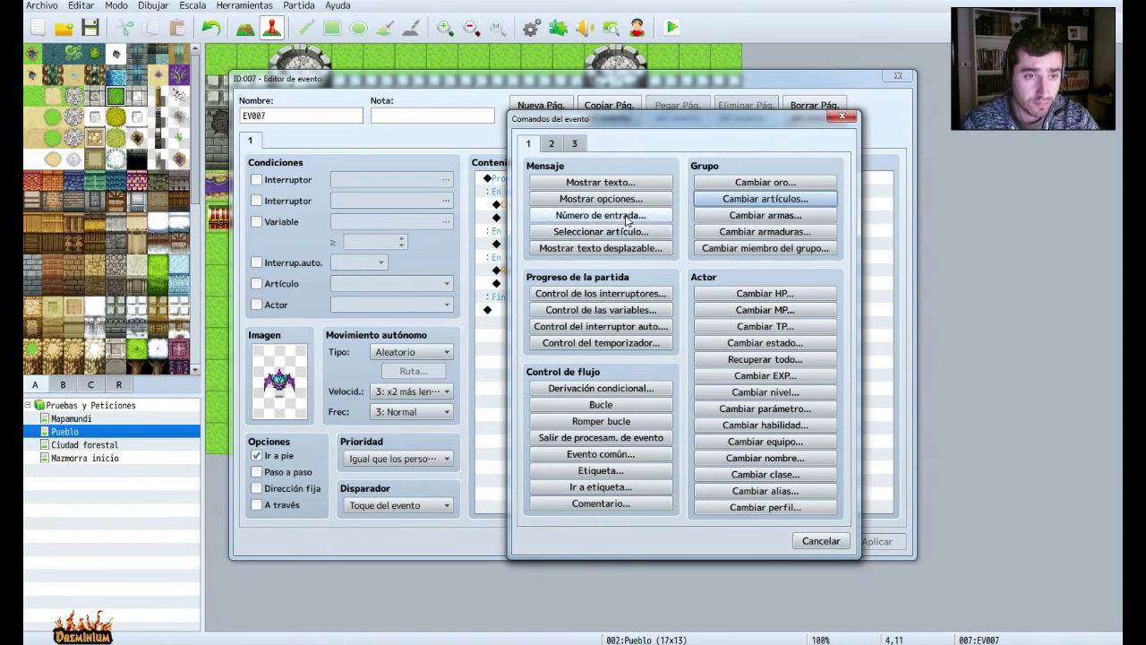
{"action": "left_click", "coordinate": [634, 328]}
{"action": "left_click", "coordinate": [667, 385]}
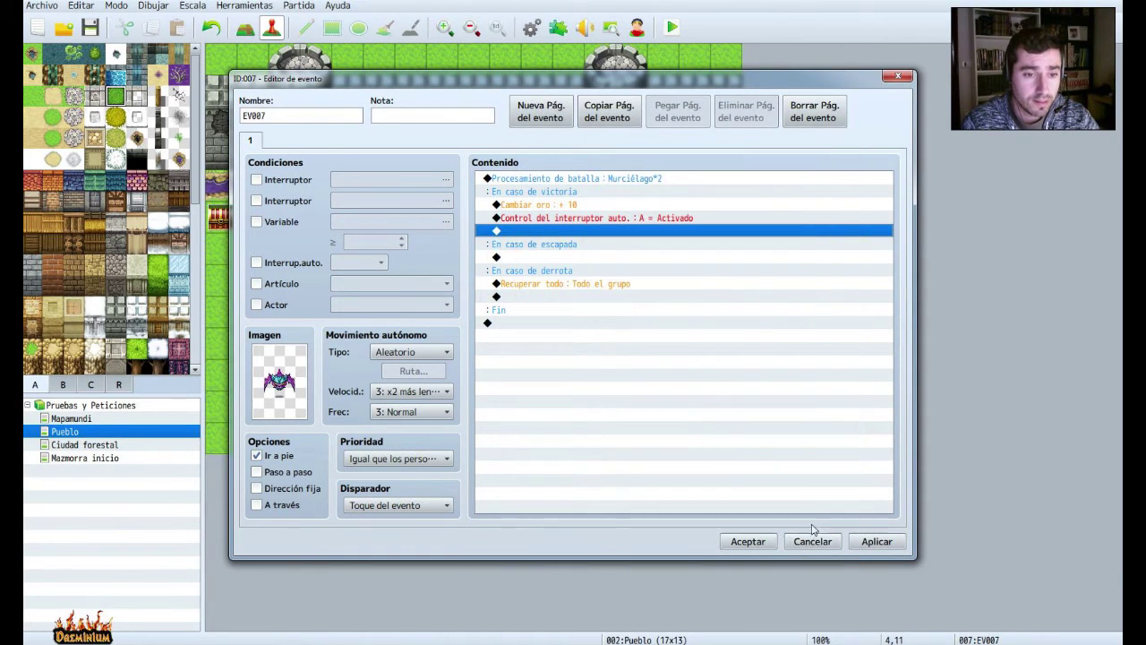
Add an empty second page conditioned on self-switch A and name the bat event "Murciélago", saving its changes.
{"action": "left_click", "coordinate": [565, 123]}
{"action": "left_click", "coordinate": [256, 263]}
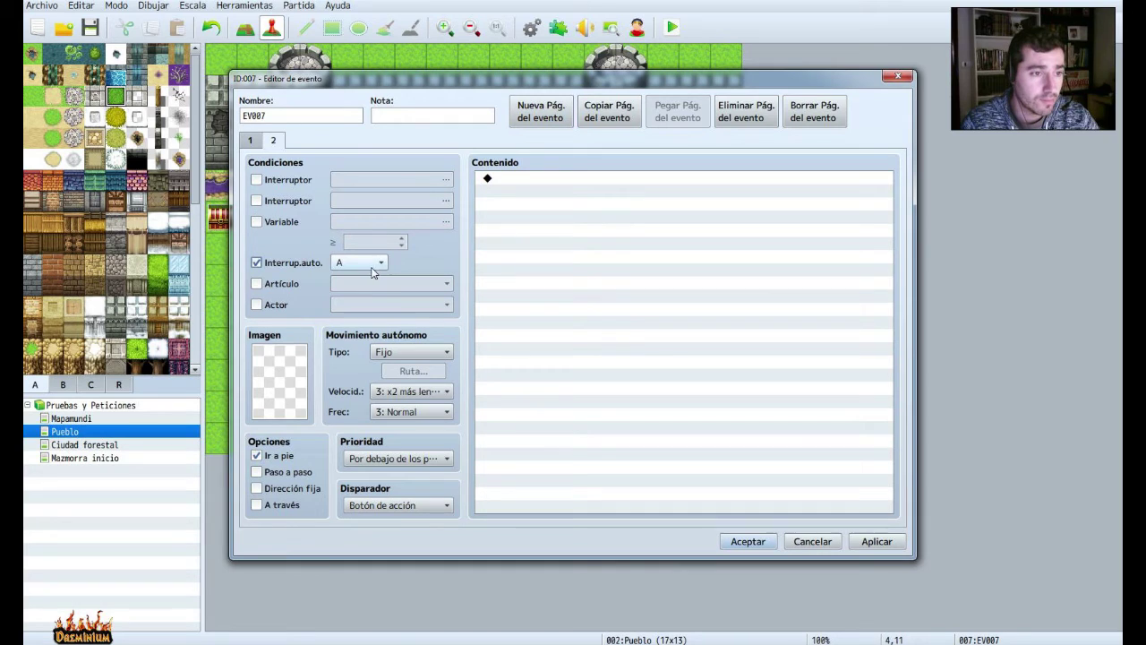
{"action": "left_click", "coordinate": [251, 141]}
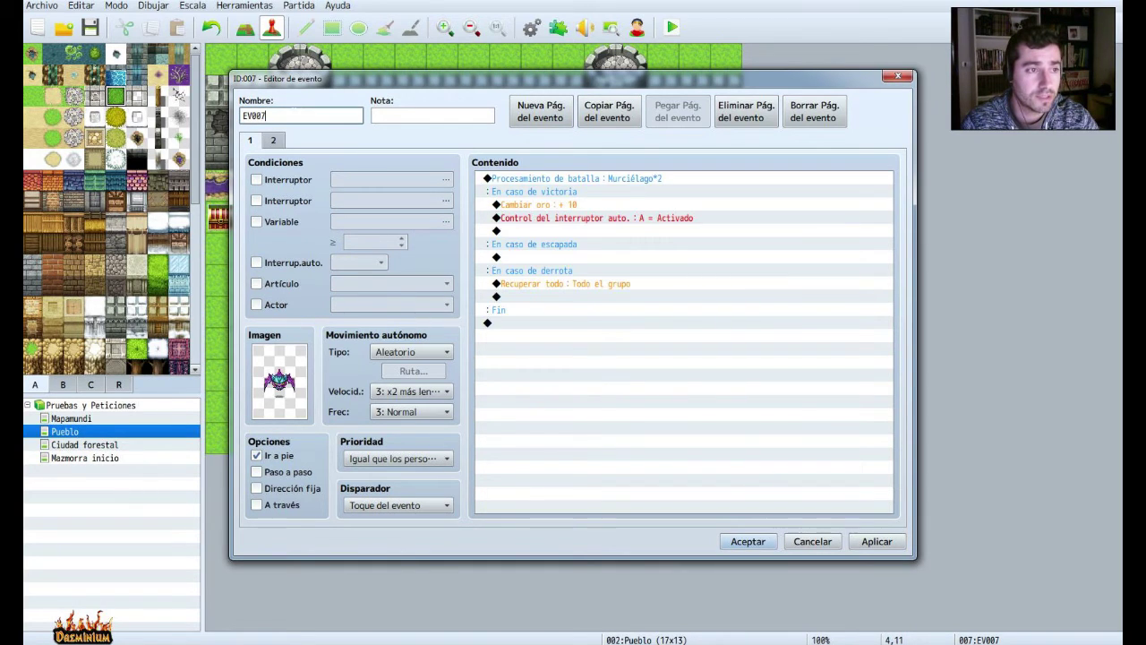
{"action": "type", "text": "Murciélago"}
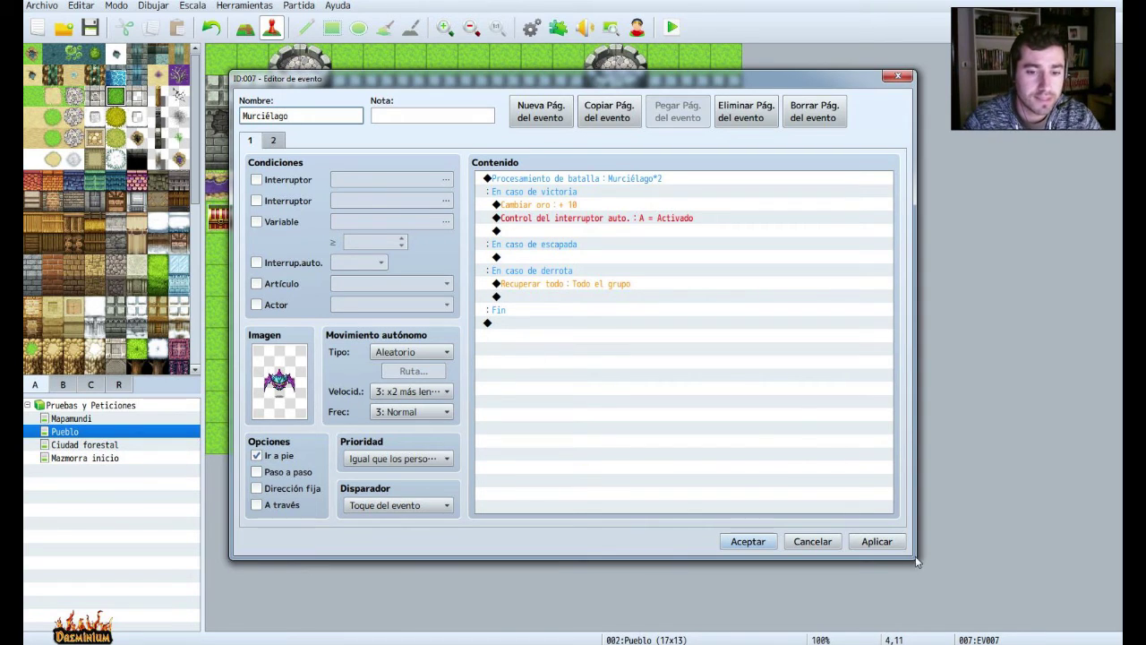
{"action": "left_click", "coordinate": [876, 542]}
{"action": "left_click", "coordinate": [748, 542]}
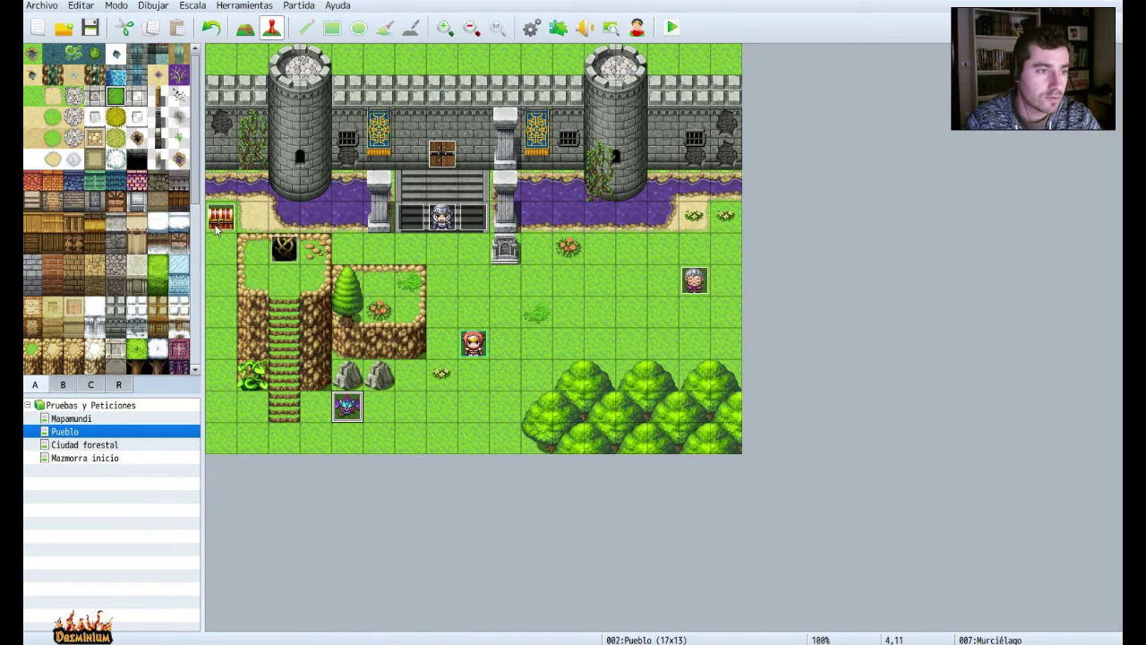
Rename the chest event beside the moat as "Cofre" and save it.
{"action": "right_click", "coordinate": [219, 224]}
{"action": "left_click", "coordinate": [260, 233]}
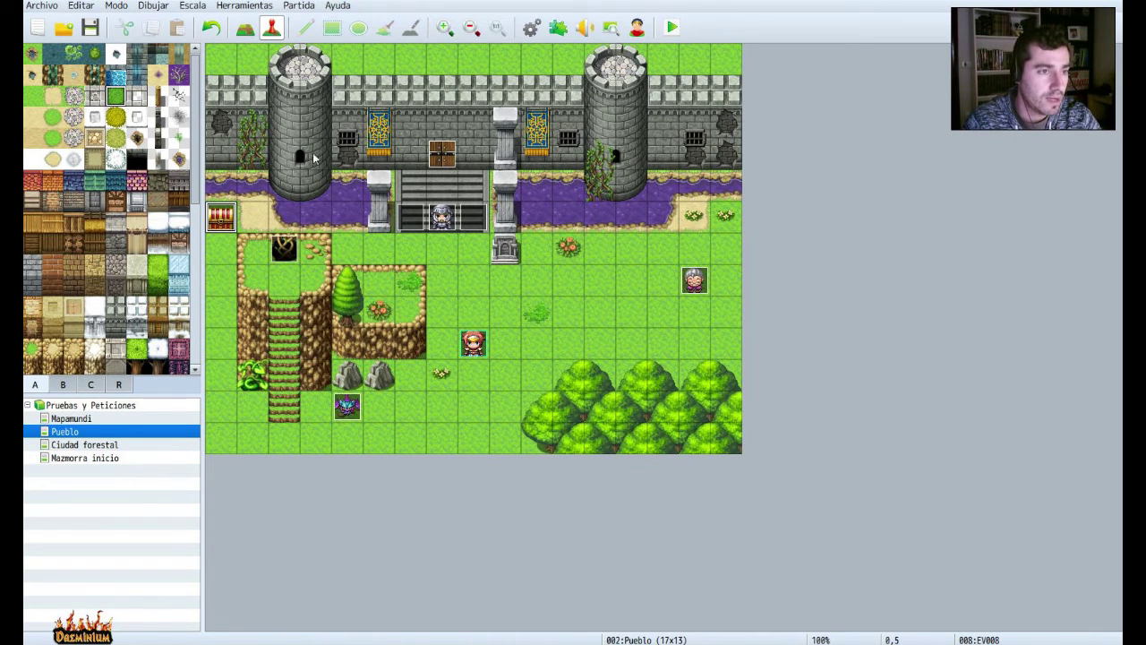
{"action": "type", "text": "C"}
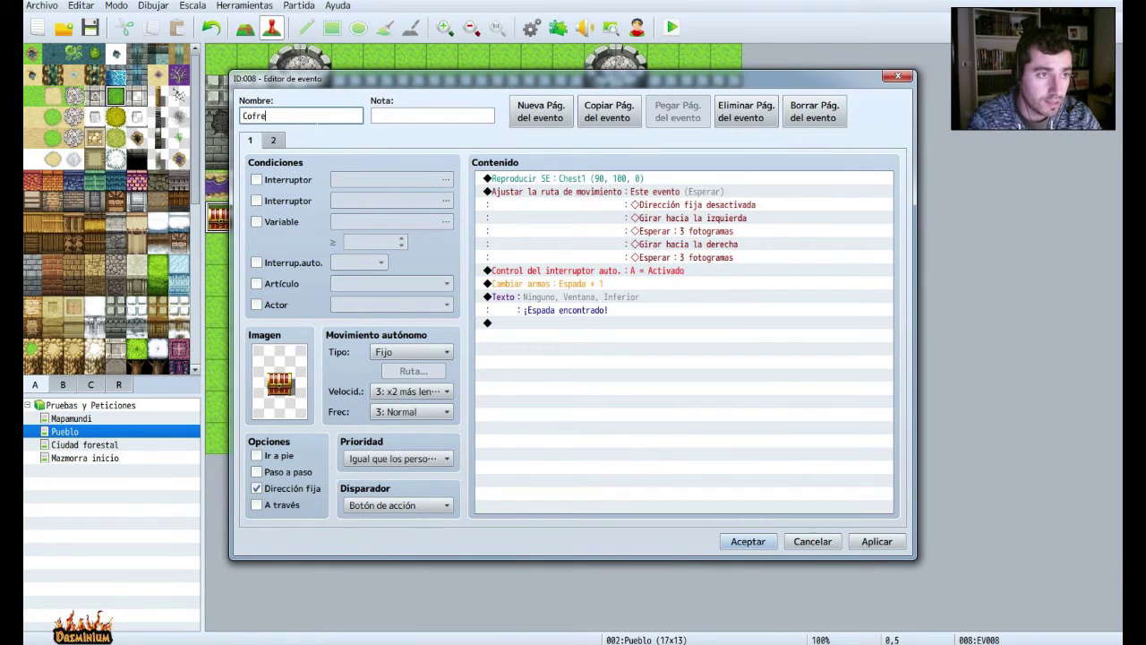
{"action": "type", "text": "ofre"}
{"action": "left_click", "coordinate": [877, 542]}
{"action": "left_click", "coordinate": [748, 542]}
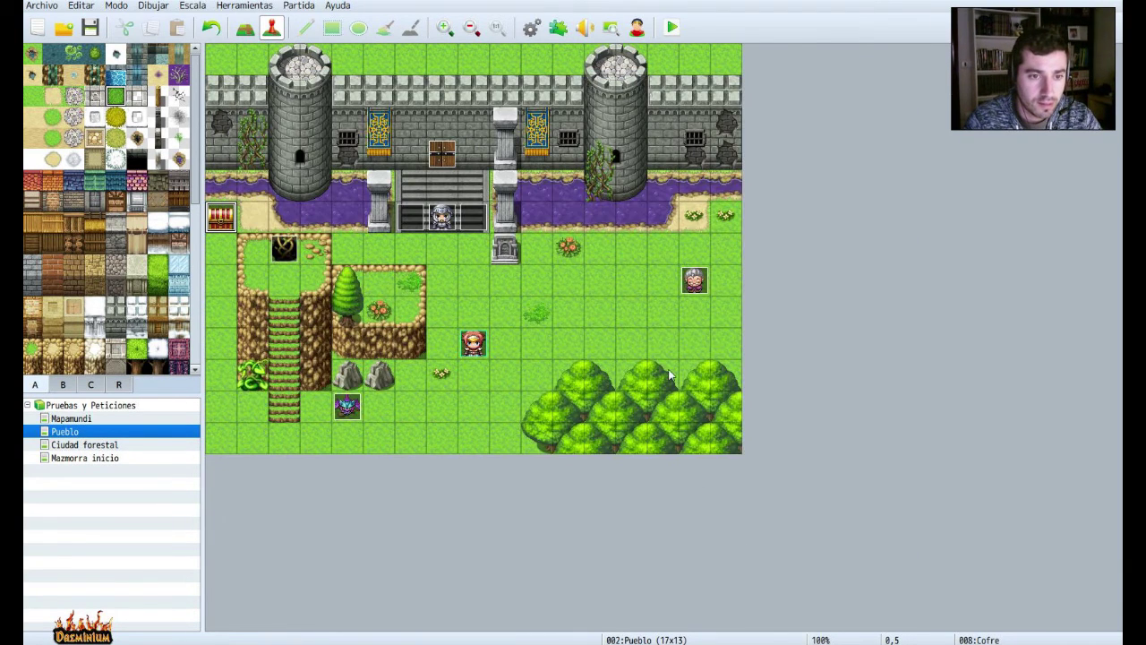
Rename the old woman's shop event as "Posada", set its note to "Villaventura" and save it.
{"action": "right_click", "coordinate": [700, 280]}
{"action": "left_click", "coordinate": [722, 297]}
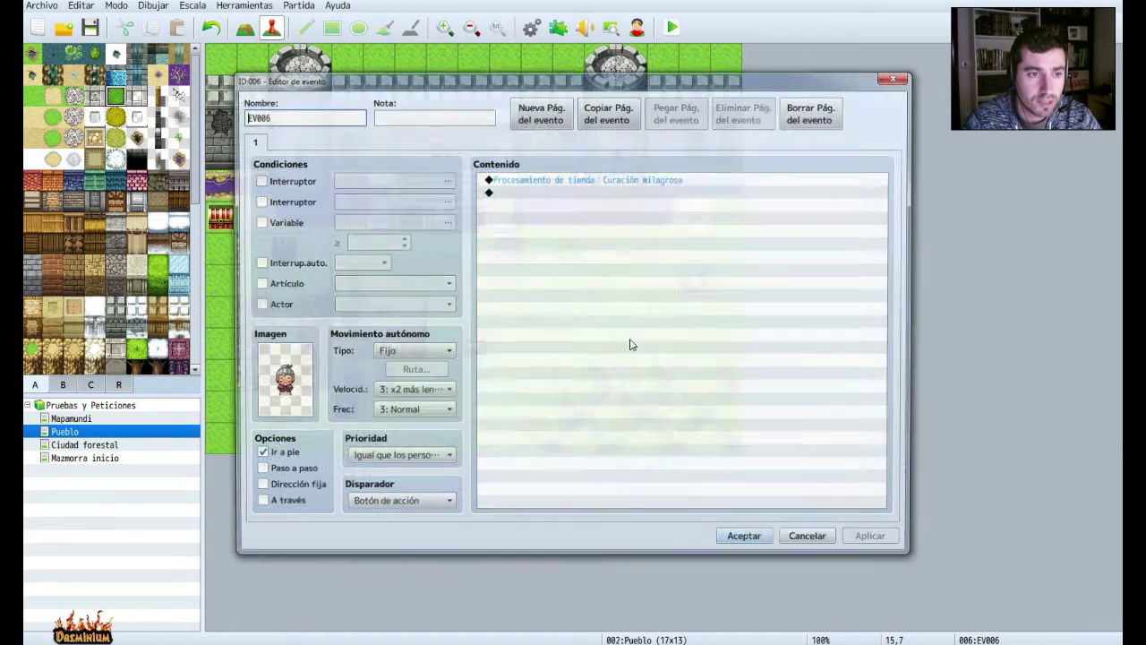
{"action": "type", "text": "Posada"}
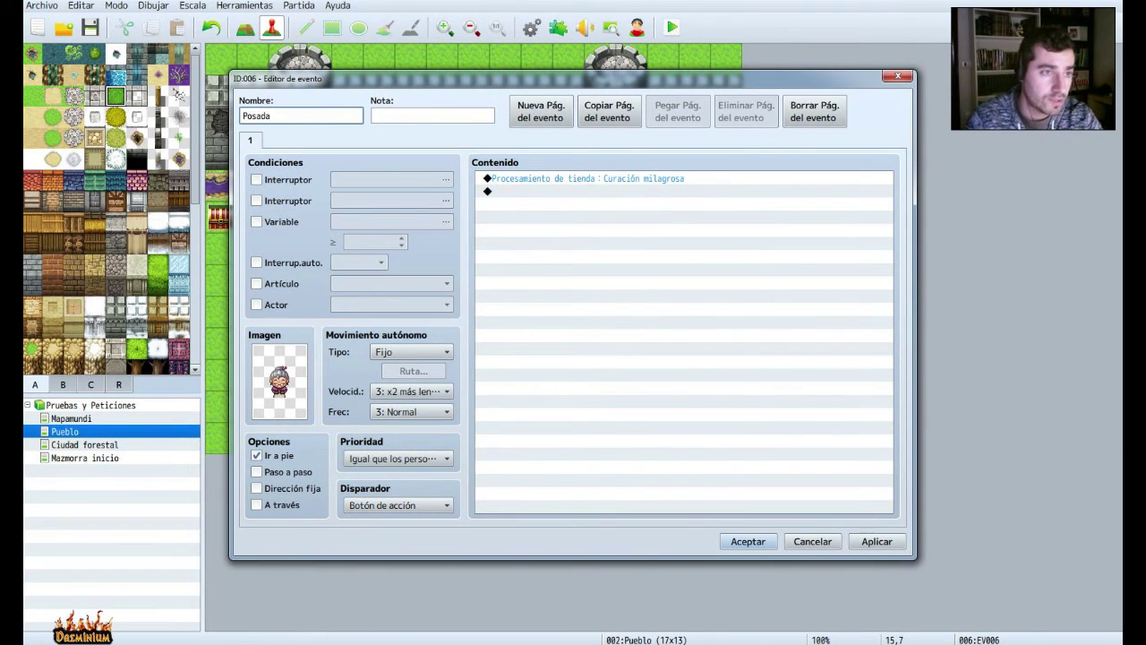
{"action": "left_click", "coordinate": [380, 119]}
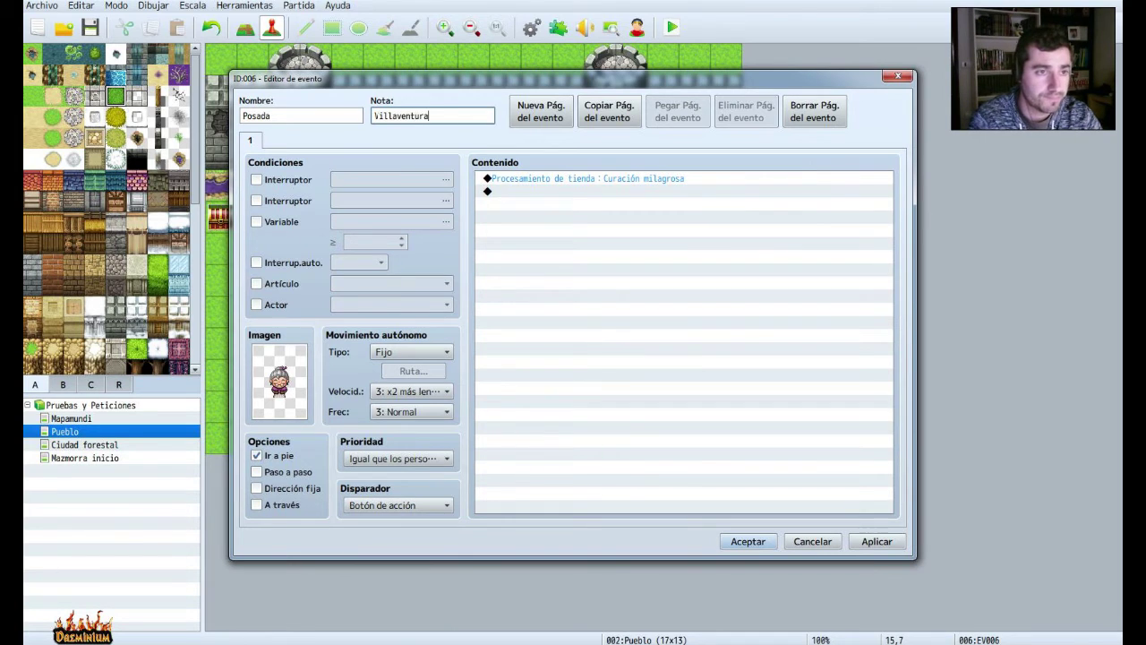
{"action": "left_click", "coordinate": [877, 541]}
{"action": "left_click", "coordinate": [748, 541]}
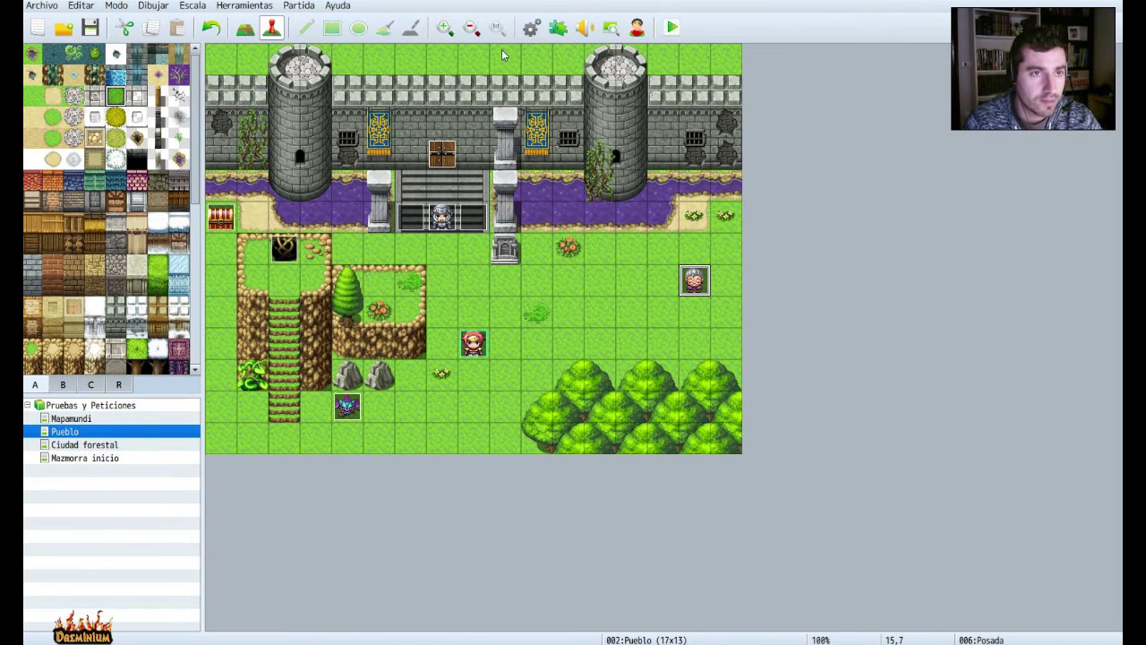
Rename the dark hole's transfer event on the cliff as "Portal Mazmorra" and save it.
{"action": "left_click", "coordinate": [281, 250]}
{"action": "right_click", "coordinate": [282, 250]}
{"action": "left_click", "coordinate": [332, 253]}
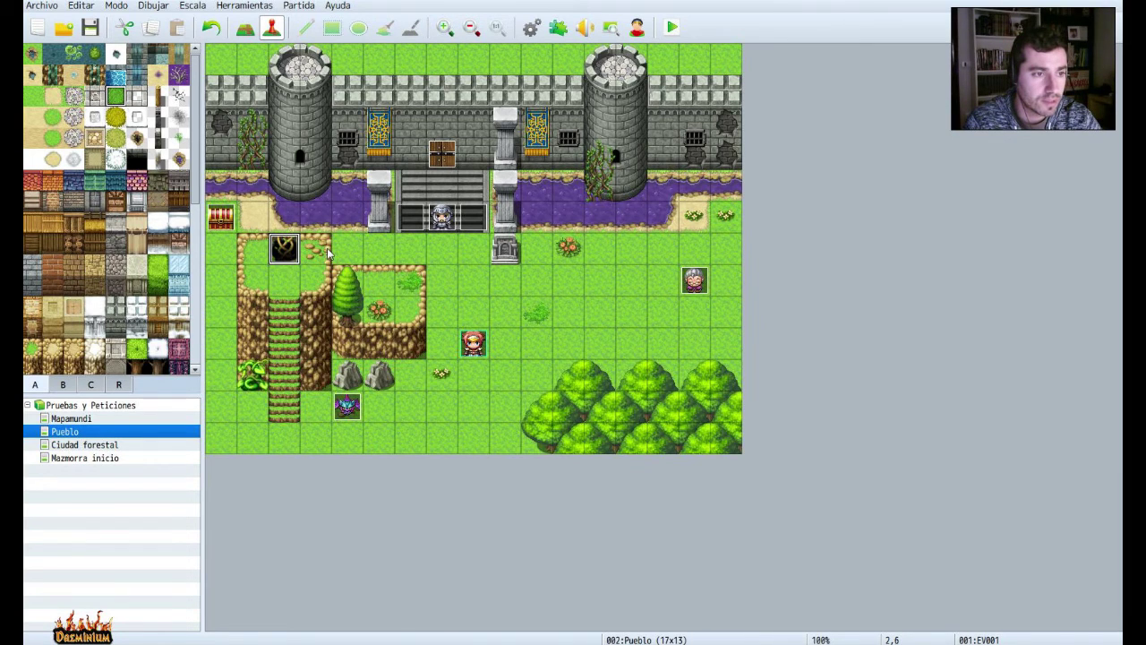
{"action": "type", "text": "Portal Mazmorra"}
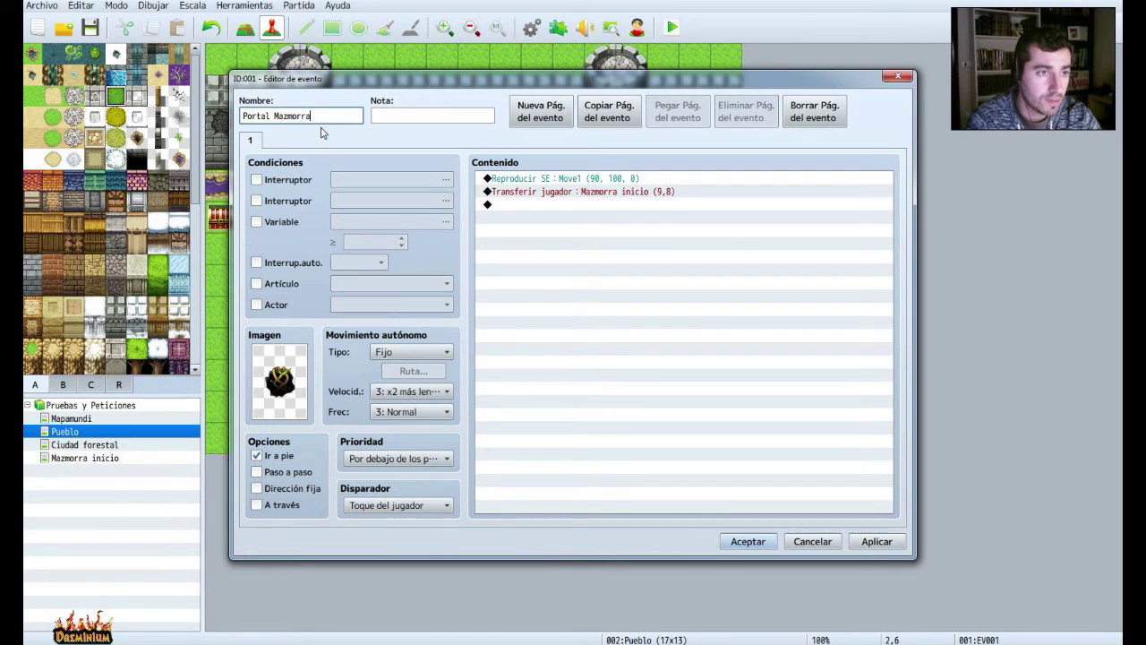
{"action": "left_click", "coordinate": [883, 545]}
{"action": "left_click", "coordinate": [746, 544]}
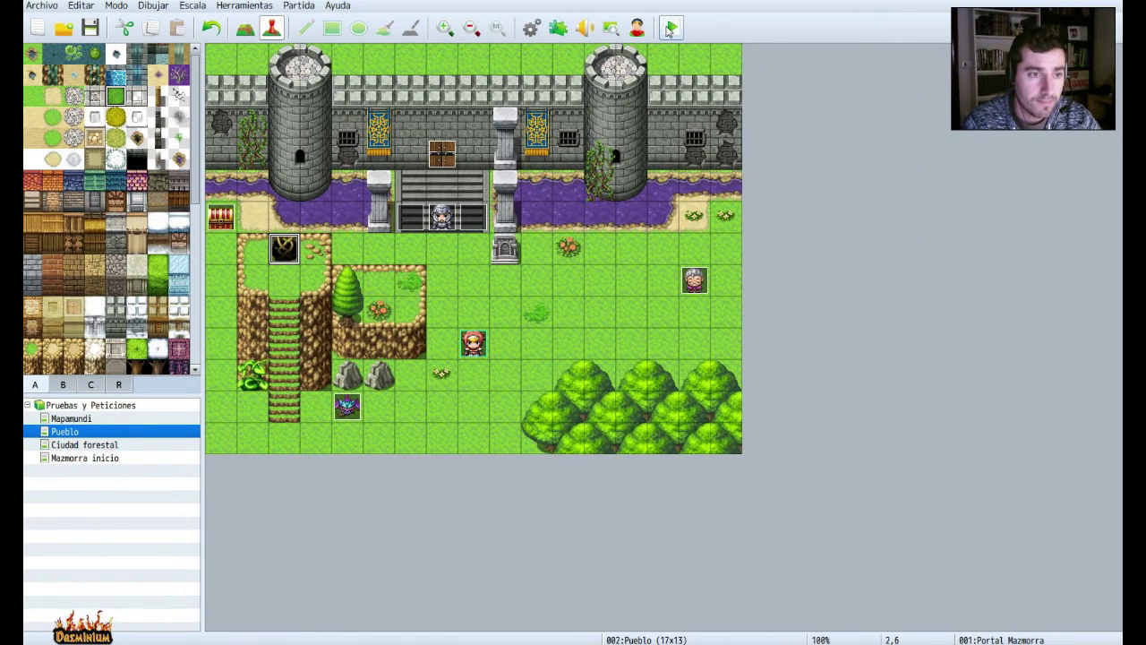
Launch a playtest with the project changes saved and start a new game.
{"action": "left_click", "coordinate": [670, 28]}
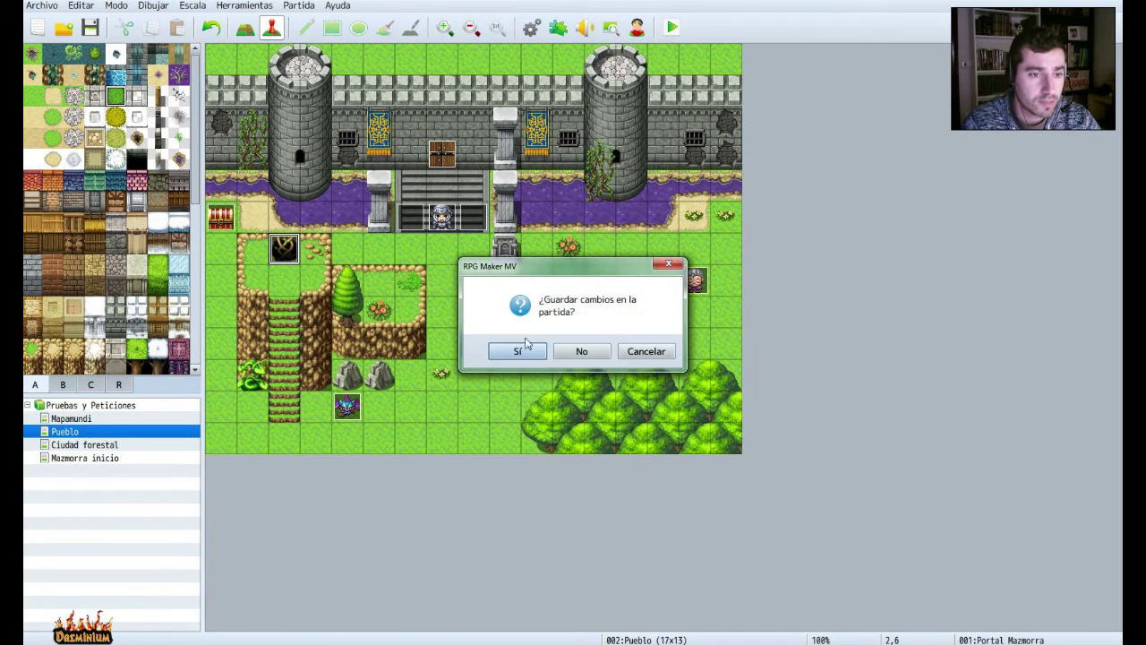
{"action": "left_click", "coordinate": [518, 351]}
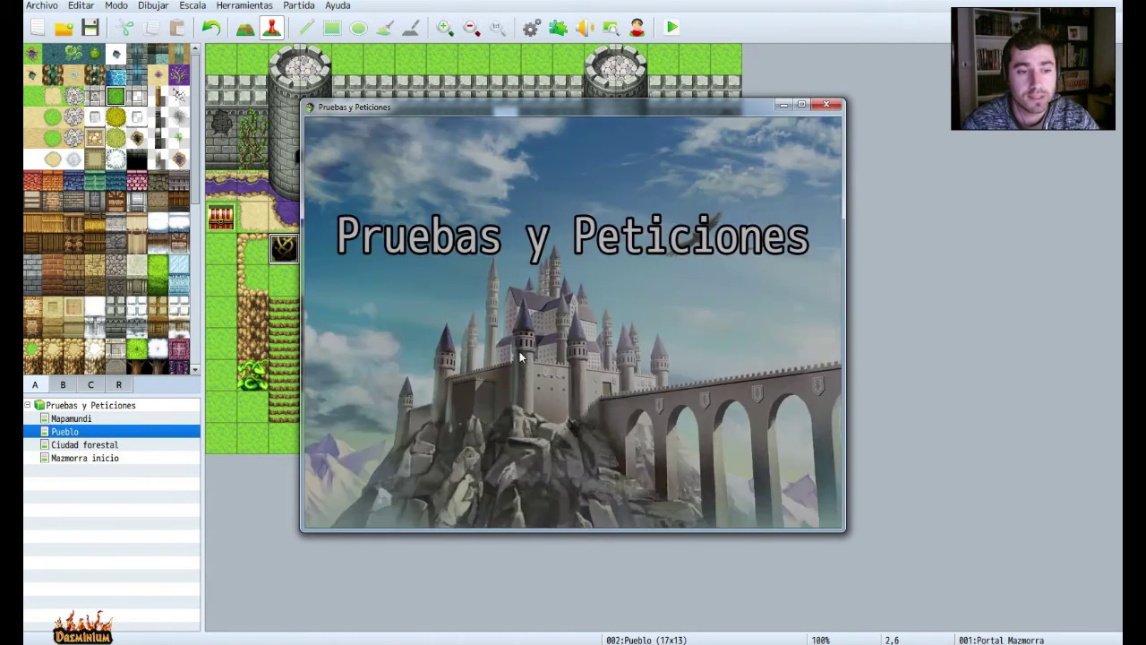
{"action": "key", "text": "Return"}
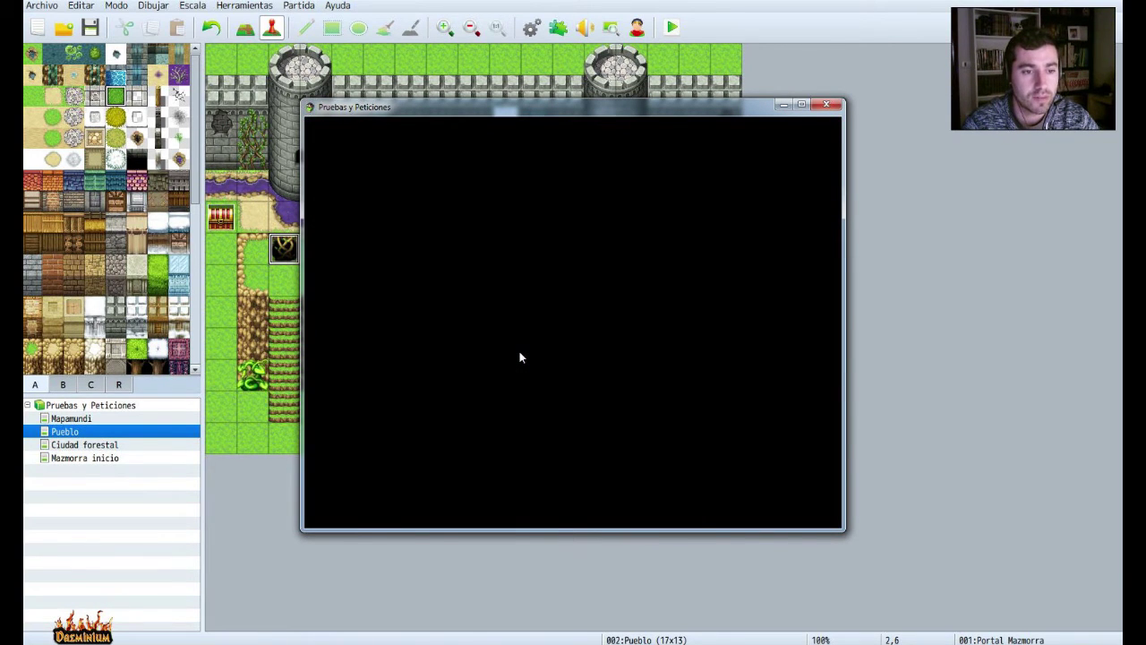
Walk the hero to the soldier at the castle stairs and go through his first dialogue about the infection.
{"action": "key", "text": "Up"}
{"action": "key", "text": "Up"}
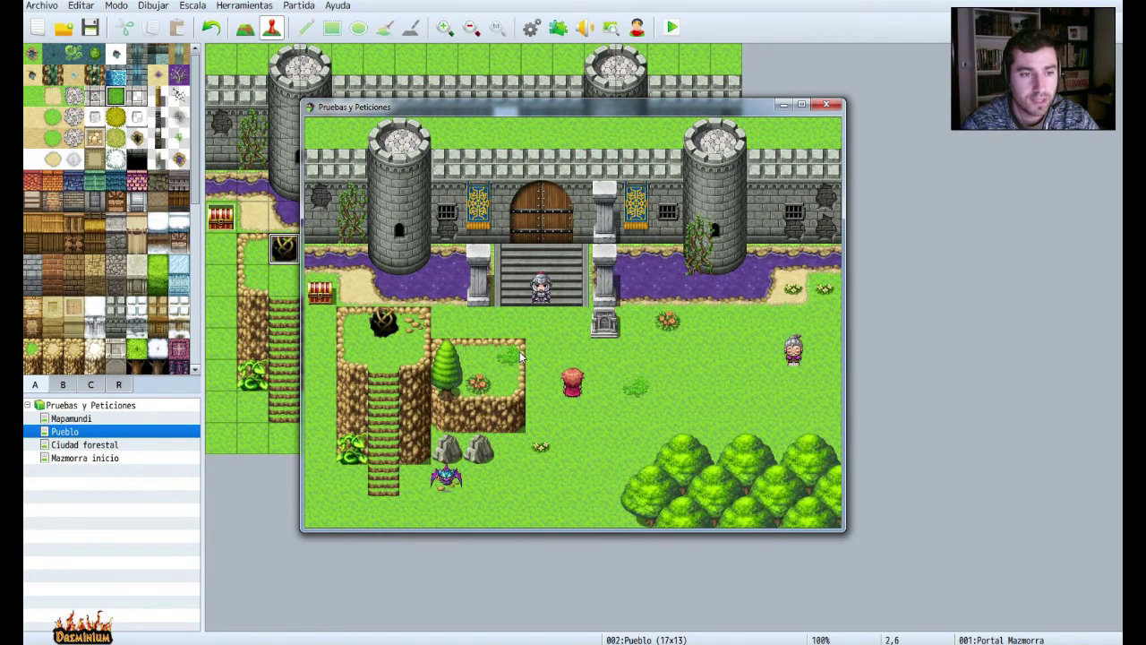
{"action": "key", "text": "Up"}
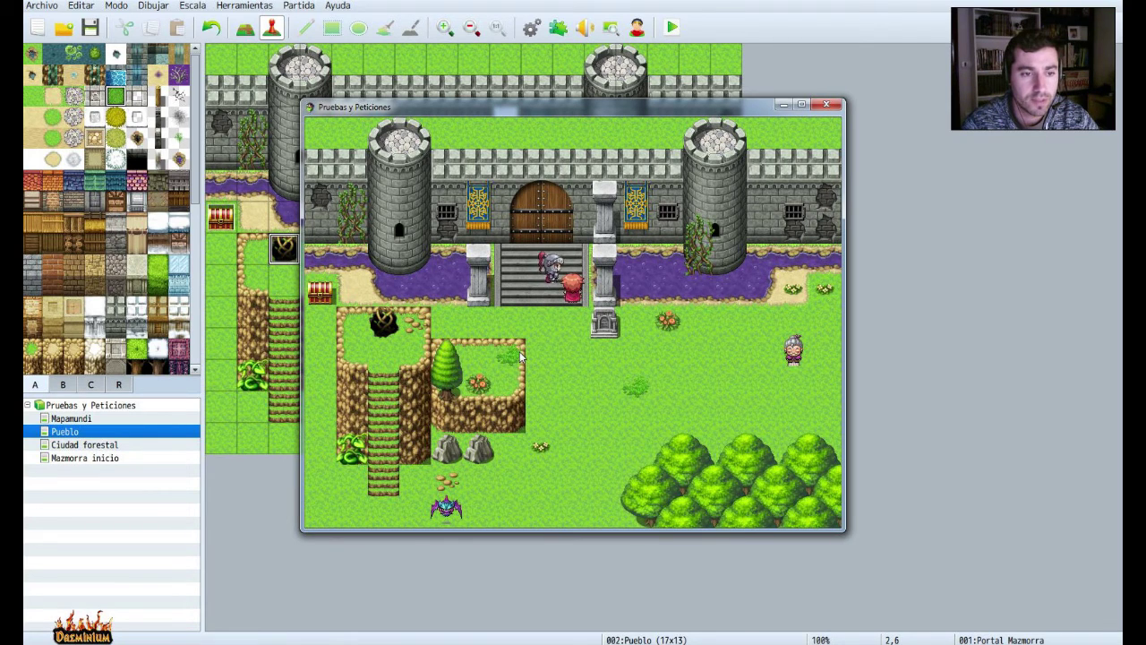
{"action": "key", "text": "Down"}
{"action": "key", "text": "Left"}
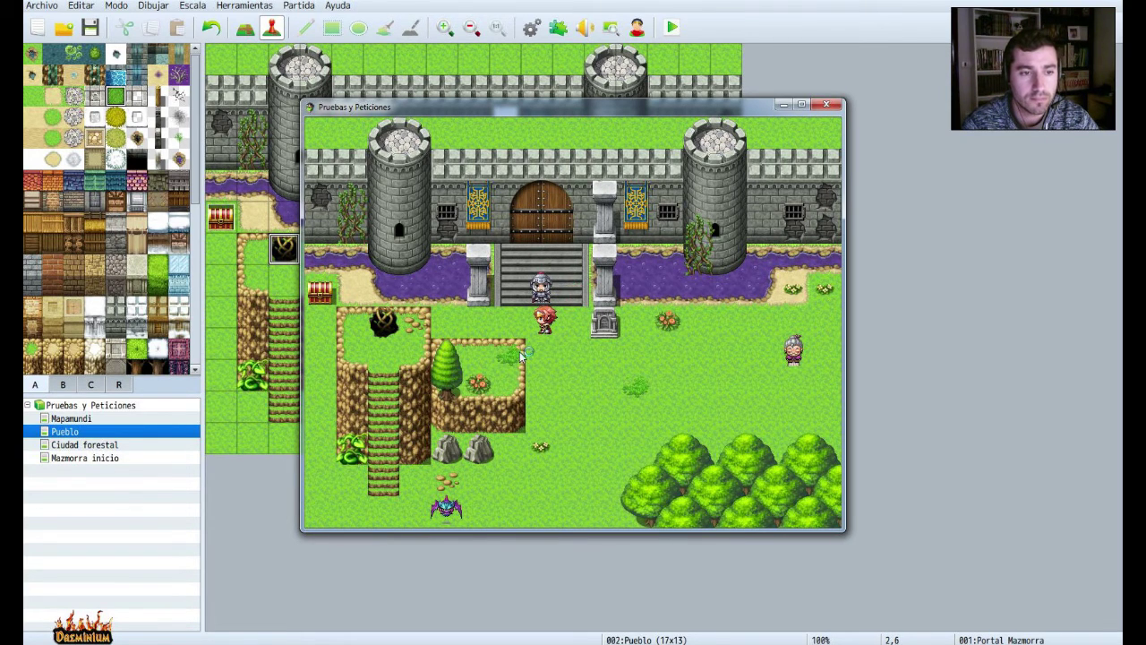
{"action": "key", "text": "Up"}
{"action": "key", "text": "Return"}
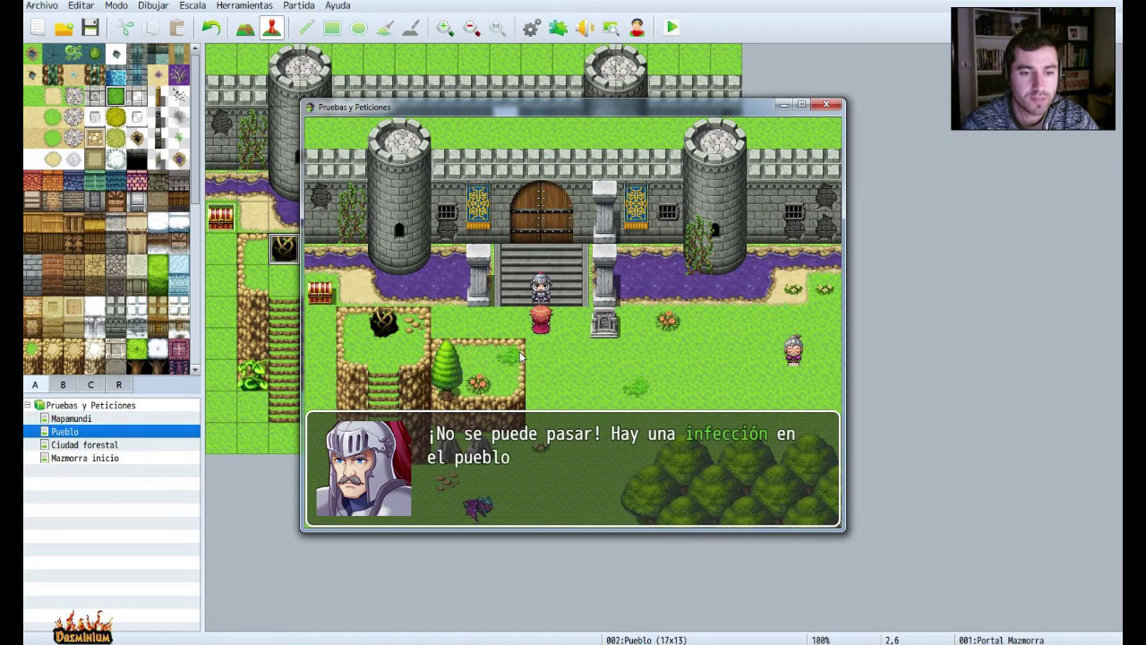
{"action": "key", "text": "Return"}
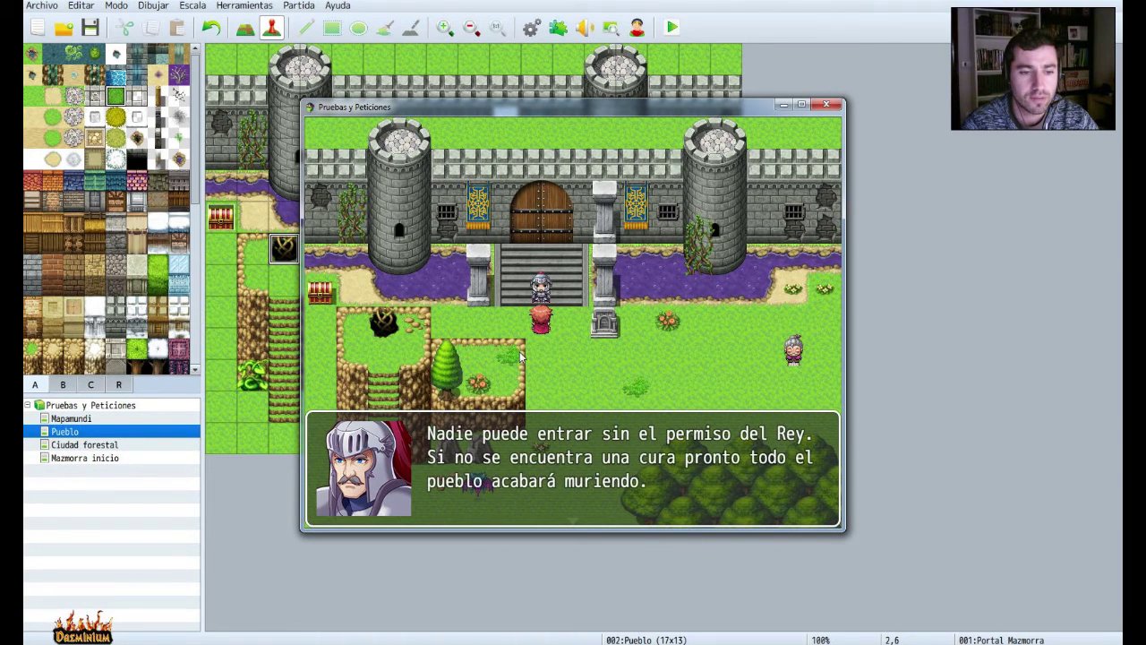
{"action": "key", "text": "Return"}
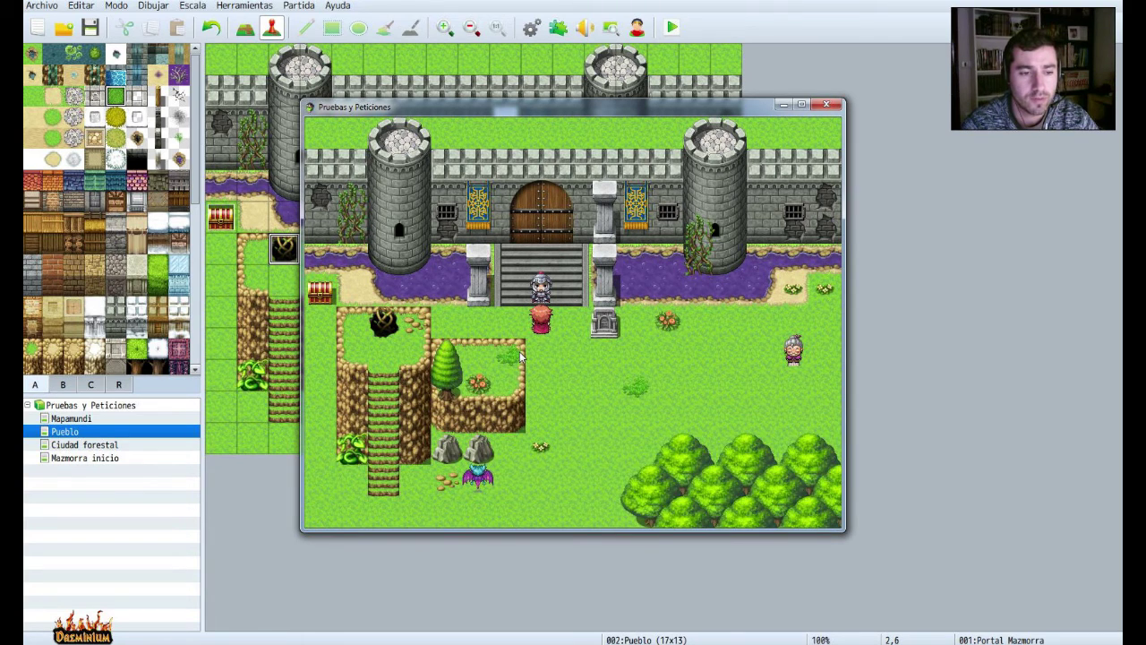
Talk to the soldier again, answer No to his request for help, and restart the conversation.
{"action": "key", "text": "Return"}
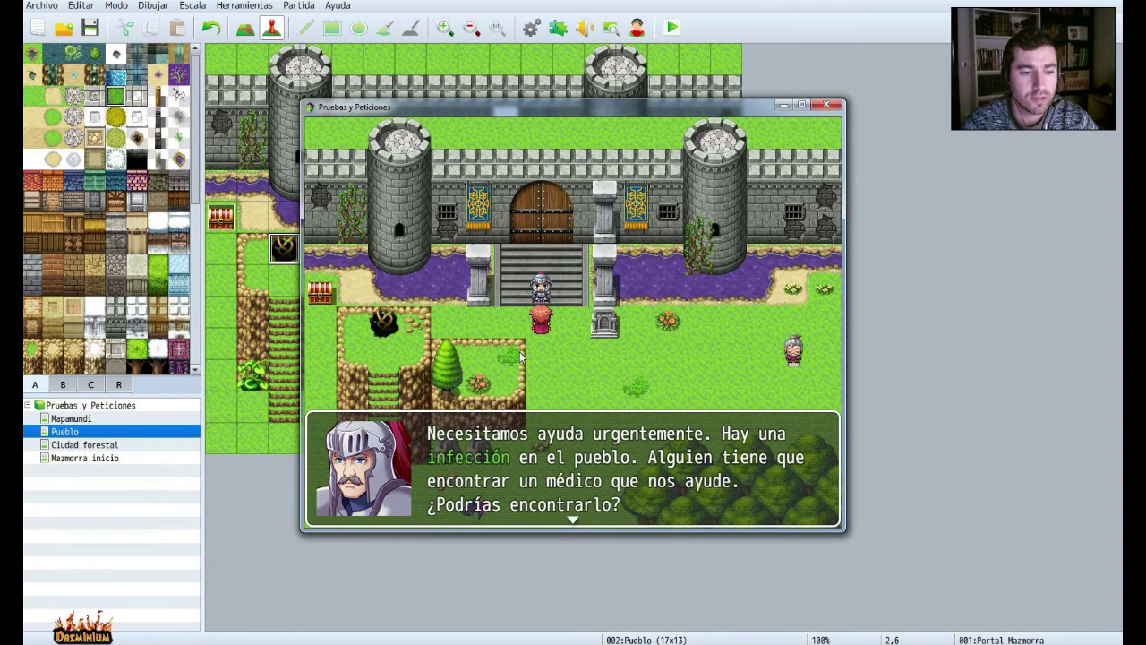
{"action": "key", "text": "Return"}
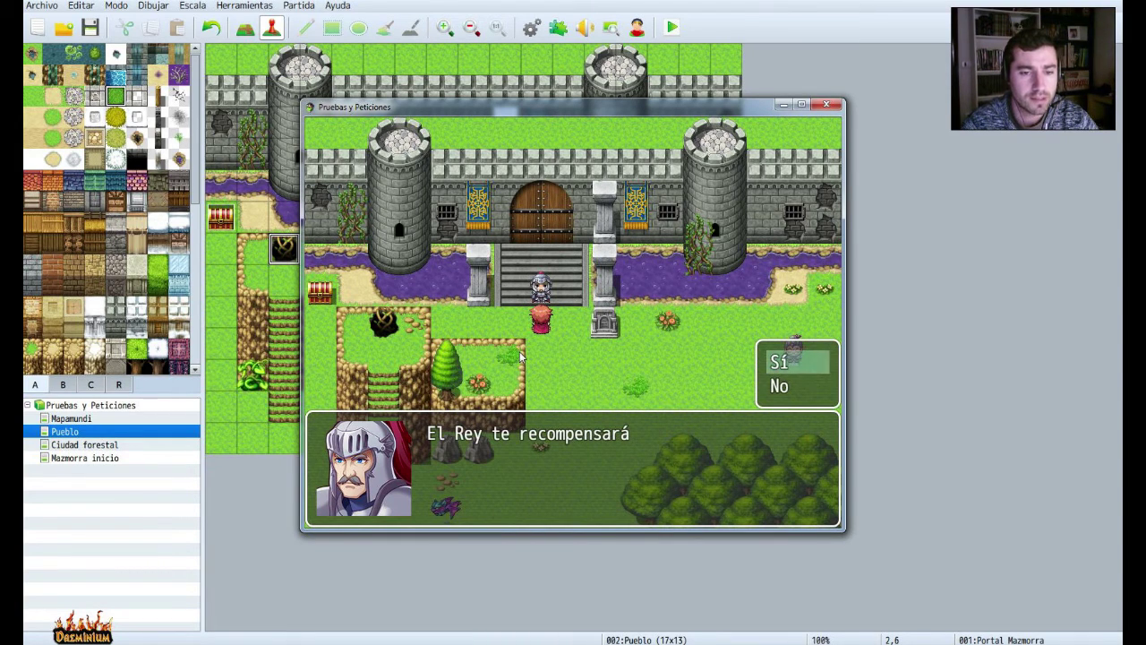
{"action": "key", "text": "Down"}
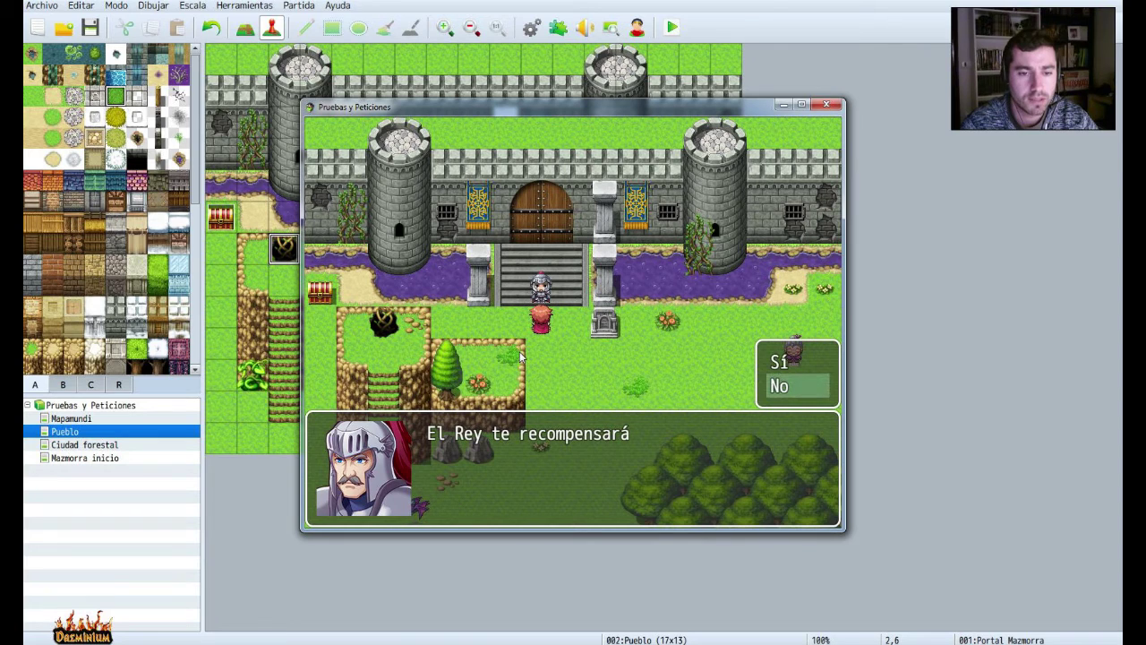
{"action": "key", "text": "Return"}
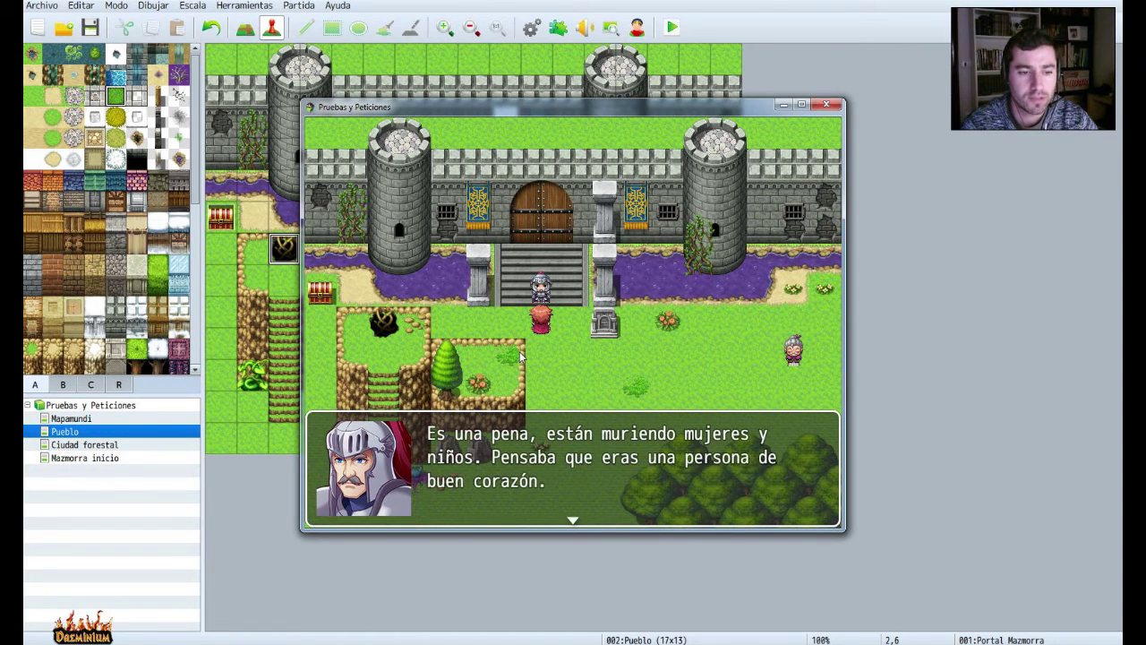
{"action": "key", "text": "Return"}
{"action": "key", "text": "Return"}
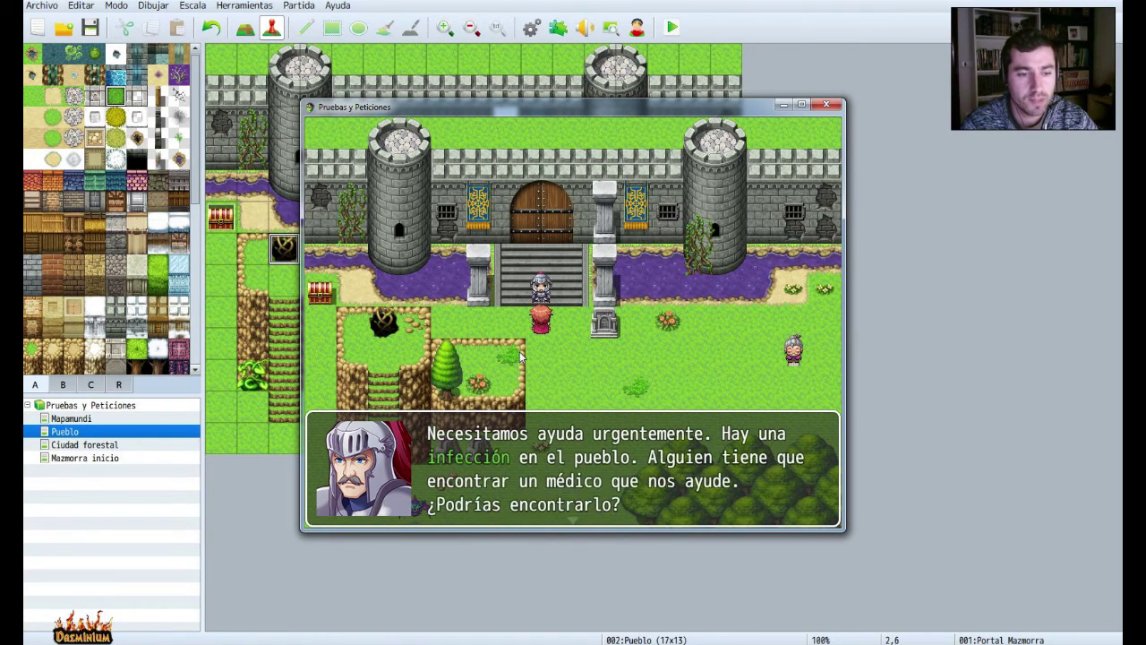
Accept the soldier's request for help by answering Sí and finish his dialogue.
{"action": "key", "text": "Return"}
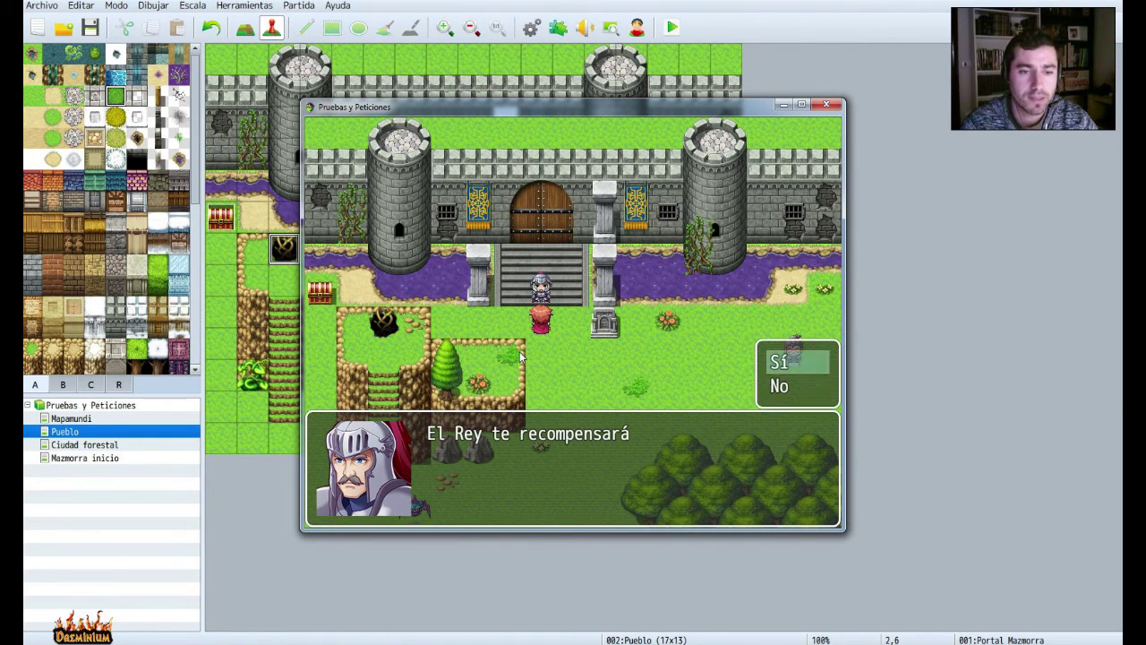
{"action": "key", "text": "Return"}
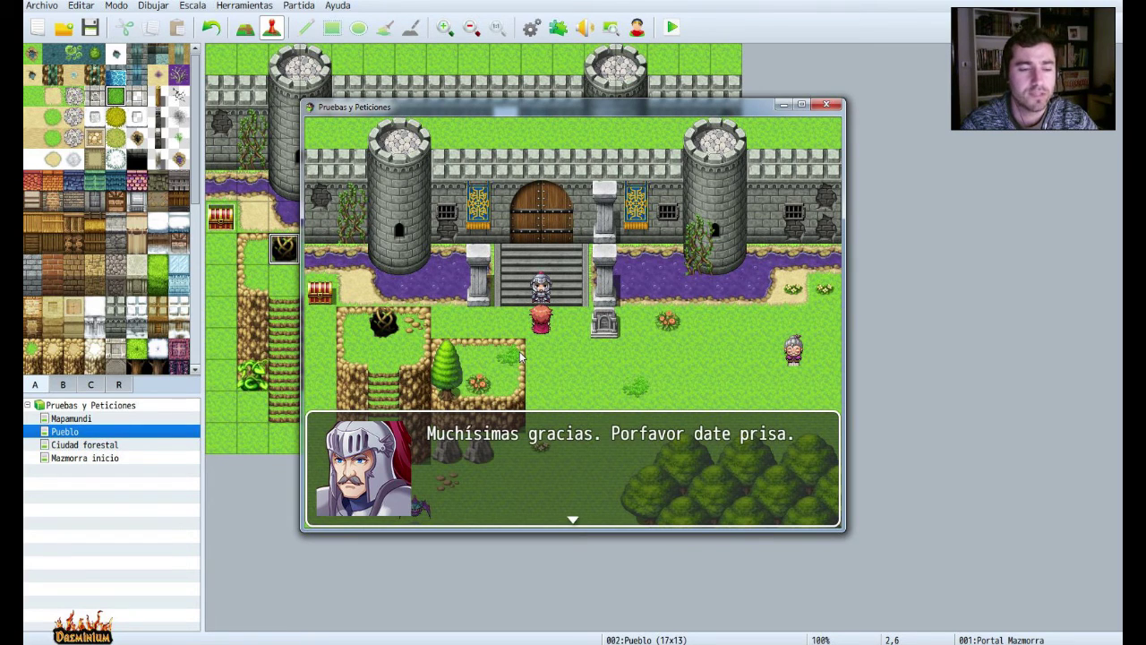
{"action": "key", "text": "Return"}
Walk the hero east across the grass to the grey-haired villager and open the Comprar list of the villager's shop.
{"action": "key", "text": "Down"}
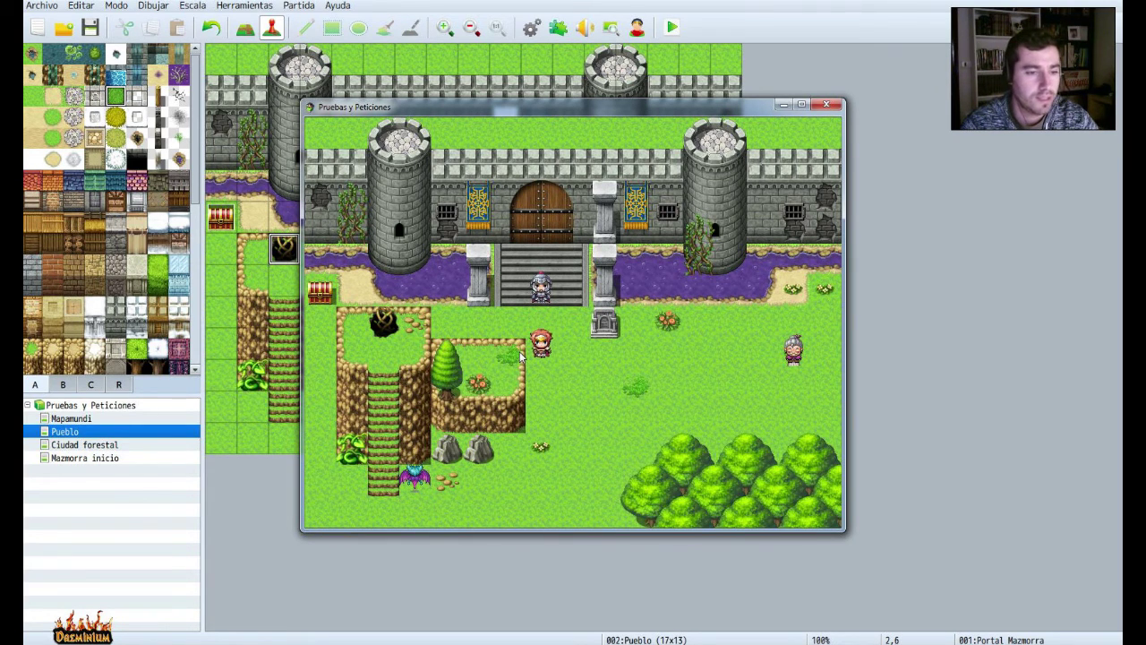
{"action": "key", "text": "Right"}
{"action": "key", "text": "Right"}
{"action": "key", "text": "Down"}
{"action": "key", "text": "Left"}
{"action": "key", "text": "Up"}
{"action": "key", "text": "Right"}
{"action": "key", "text": "Right"}
{"action": "key", "text": "Right"}
{"action": "key", "text": "Right"}
{"action": "key", "text": "Right"}
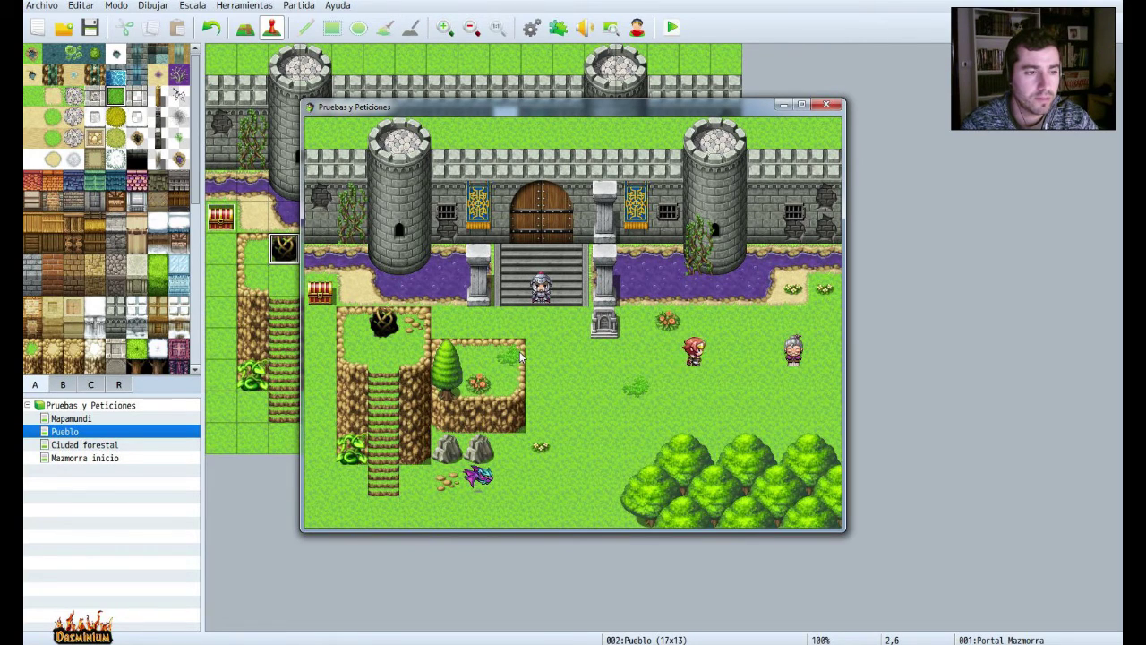
{"action": "key", "text": "Right"}
{"action": "key", "text": "Return"}
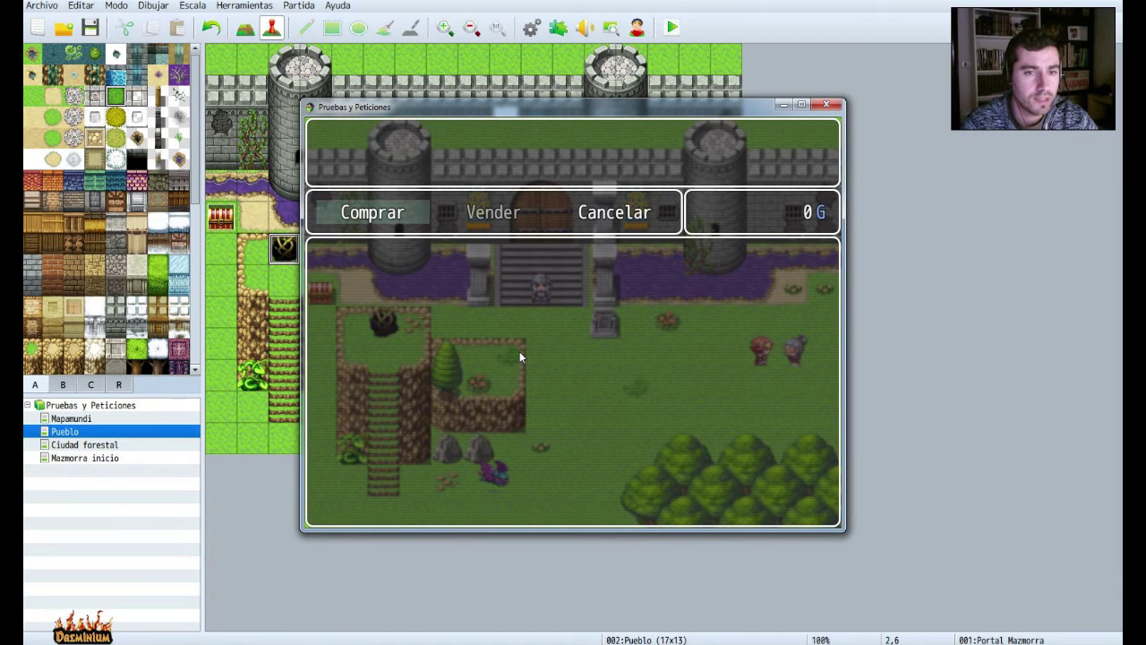
{"action": "key", "text": "Return"}
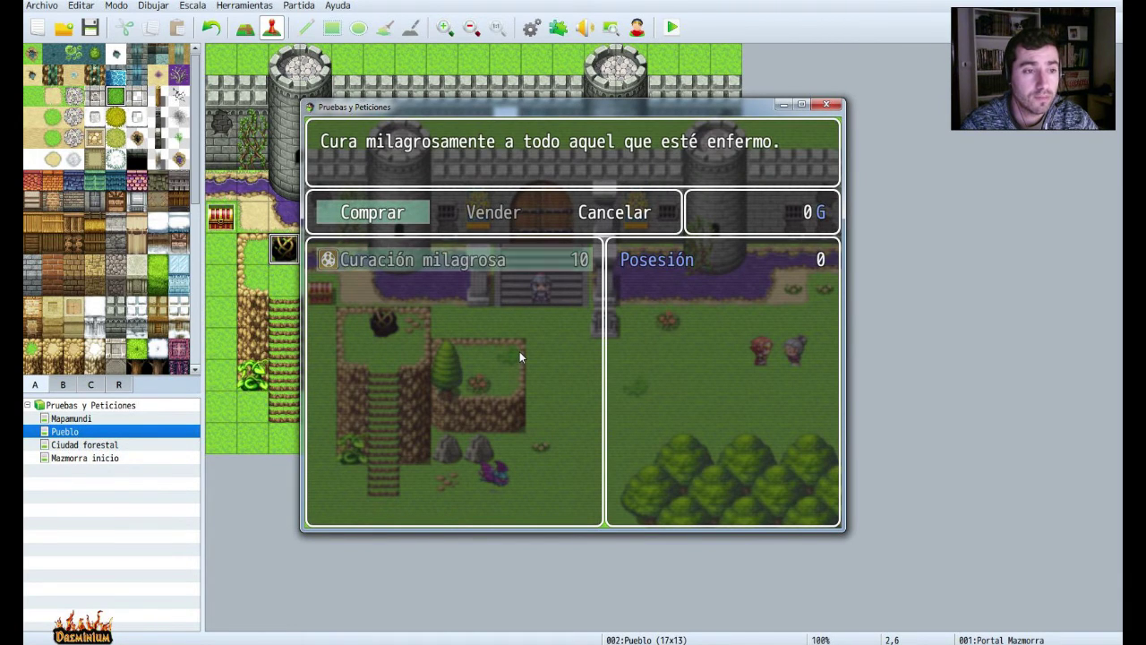